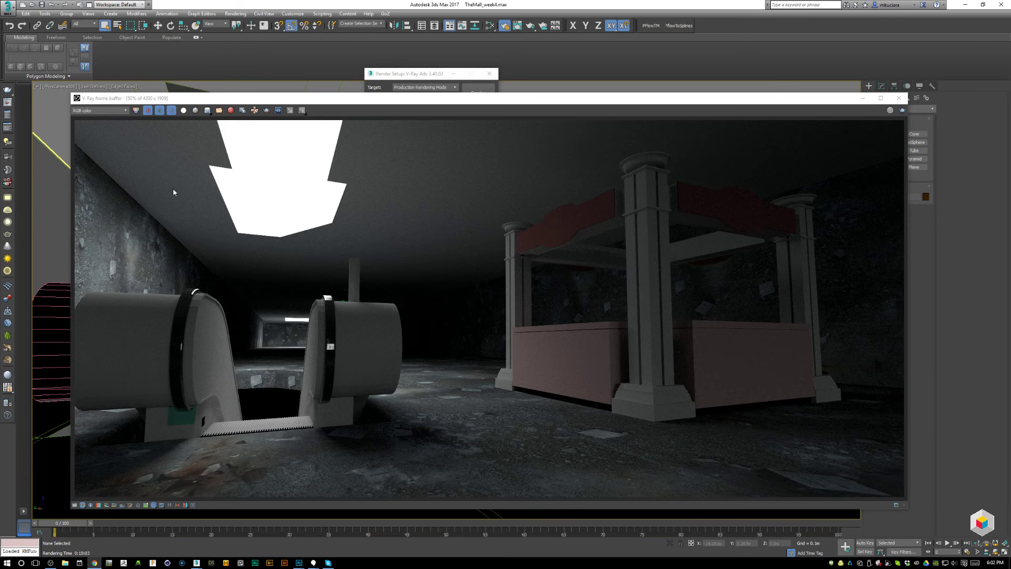
Save the finished render from the V-Ray frame buffer as Render_02.png in 24-bit RGB.
mouse_move(425, 101)
left_mouse_down()
mouse_move(438, 90)
mouse_move(431, 95)
left_mouse_up()
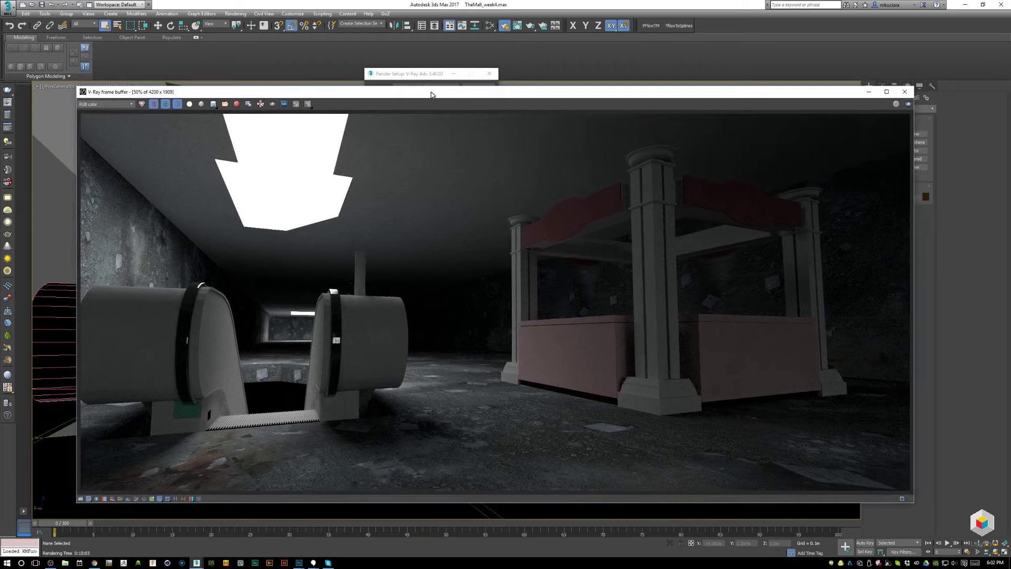
left_click_drag(798, 95, 751, 87)
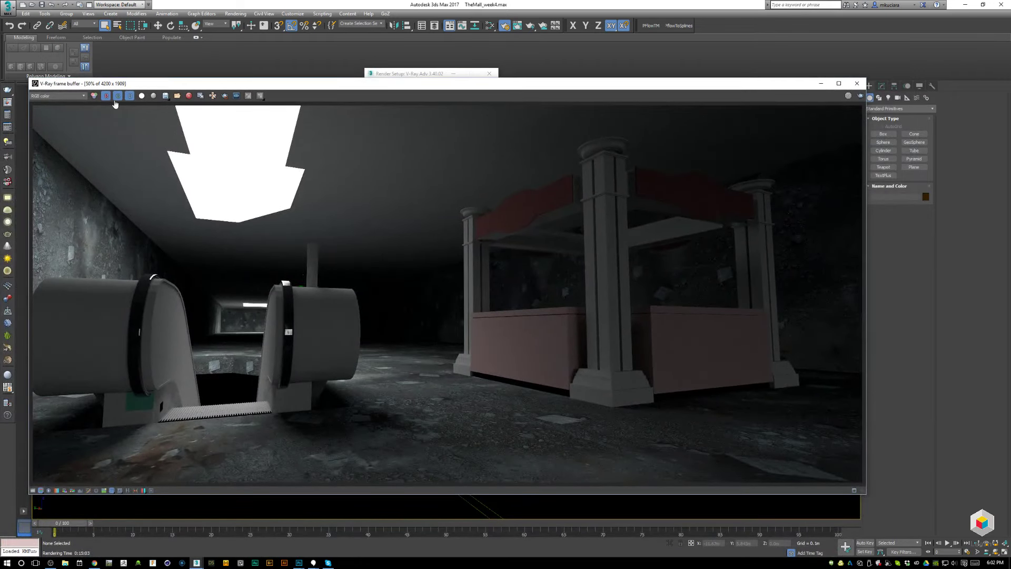
left_click(166, 96)
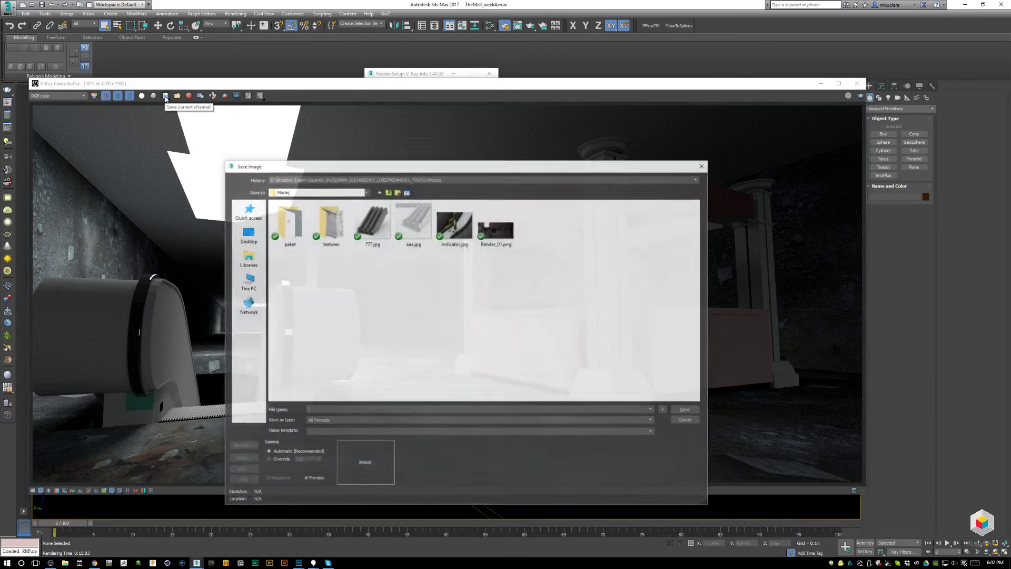
left_click(496, 226)
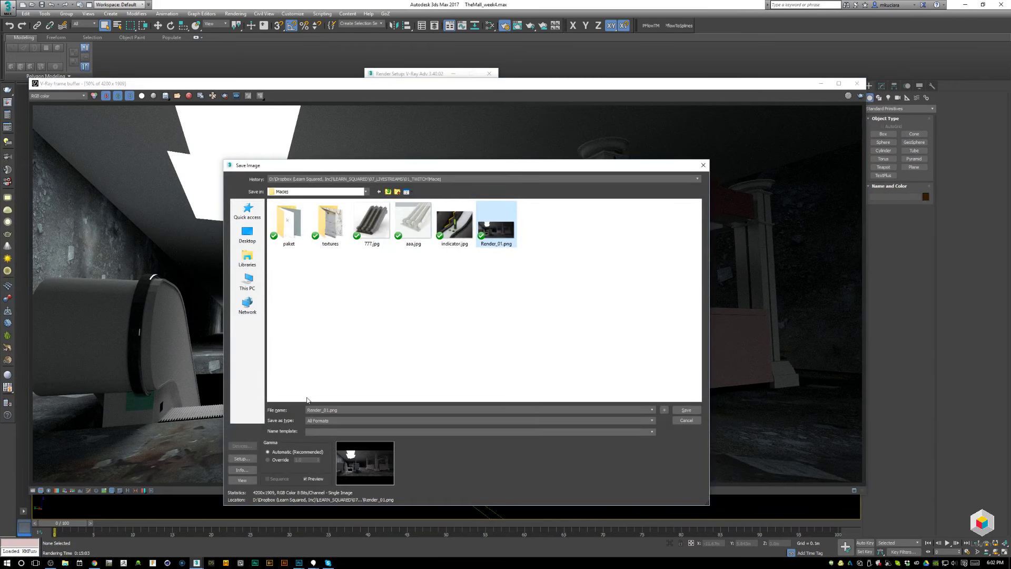
left_click(328, 410)
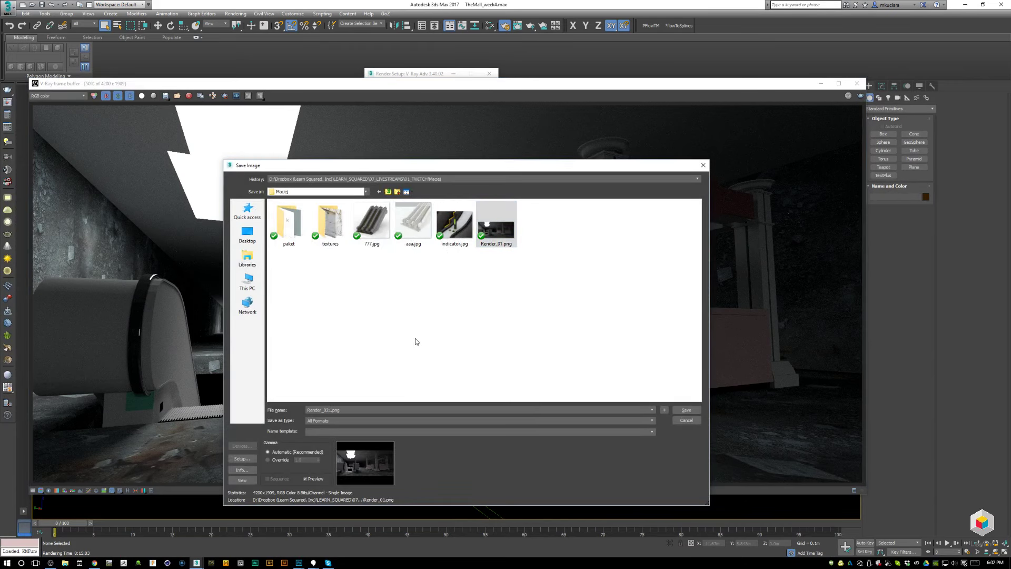
type("2")
key("Return")
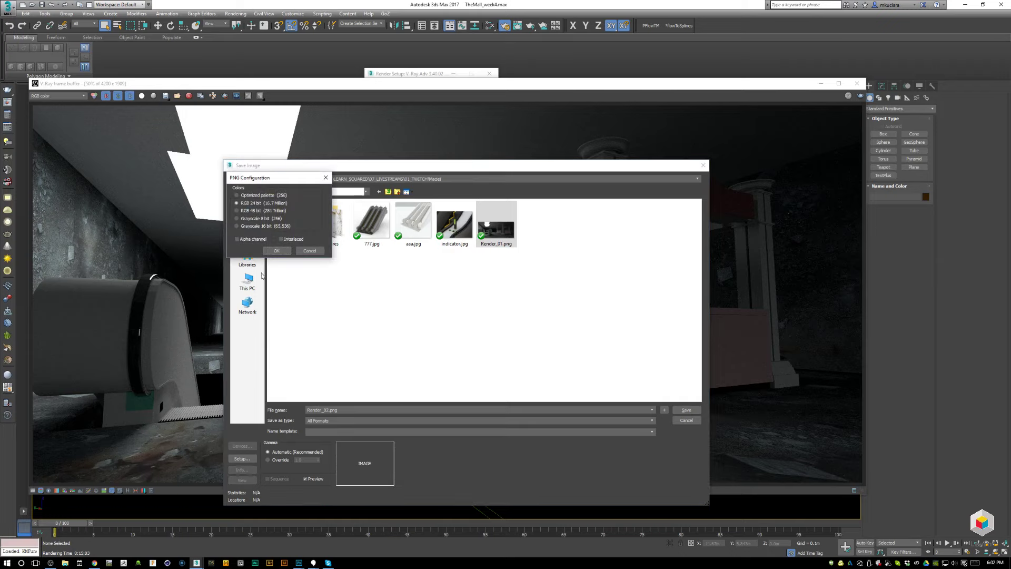
left_click(278, 251)
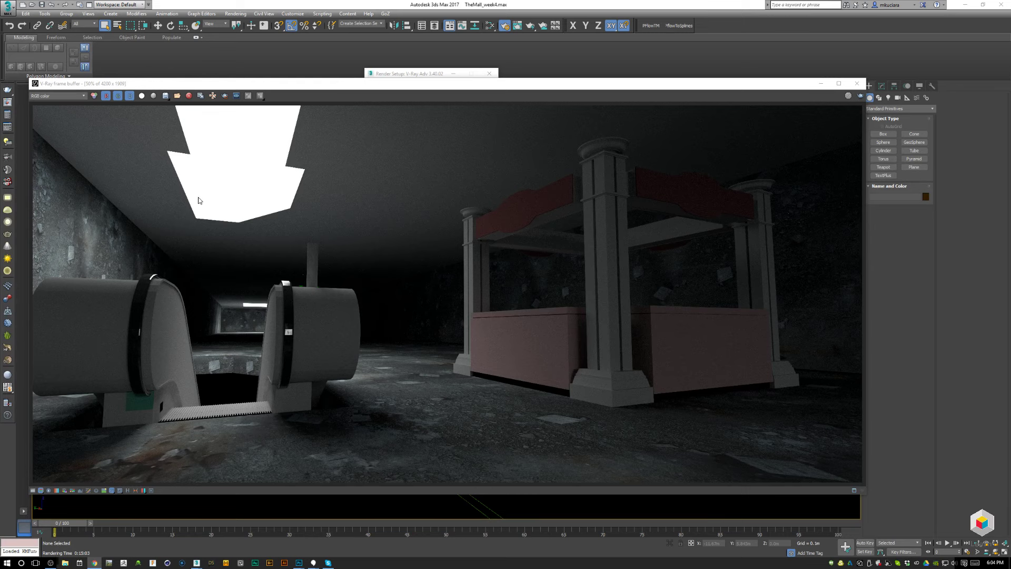
Save the render's current channel again, overwriting Render_02.png as a 24-bit RGB PNG.
left_click(165, 96)
left_click(538, 227)
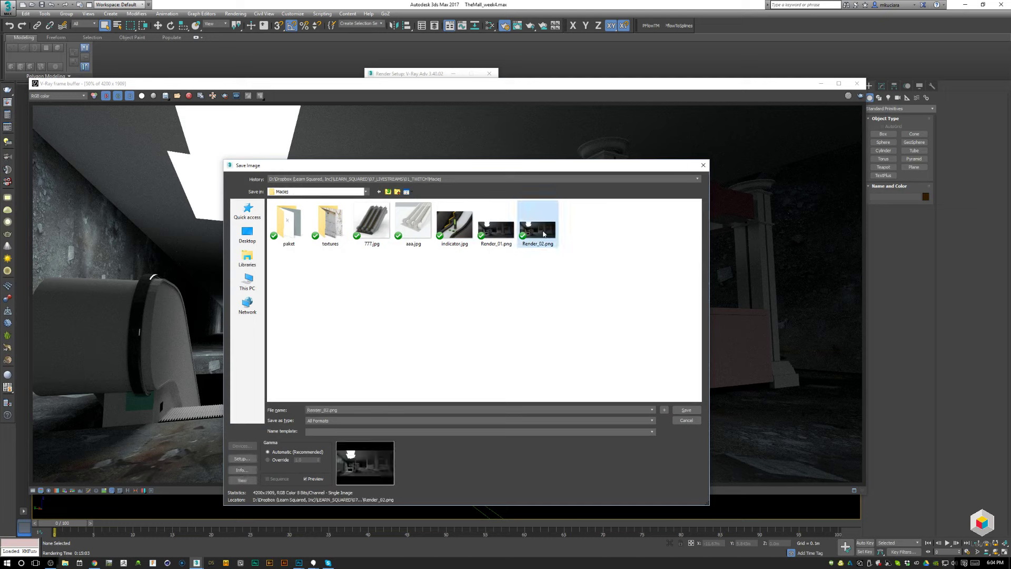
left_click(686, 410)
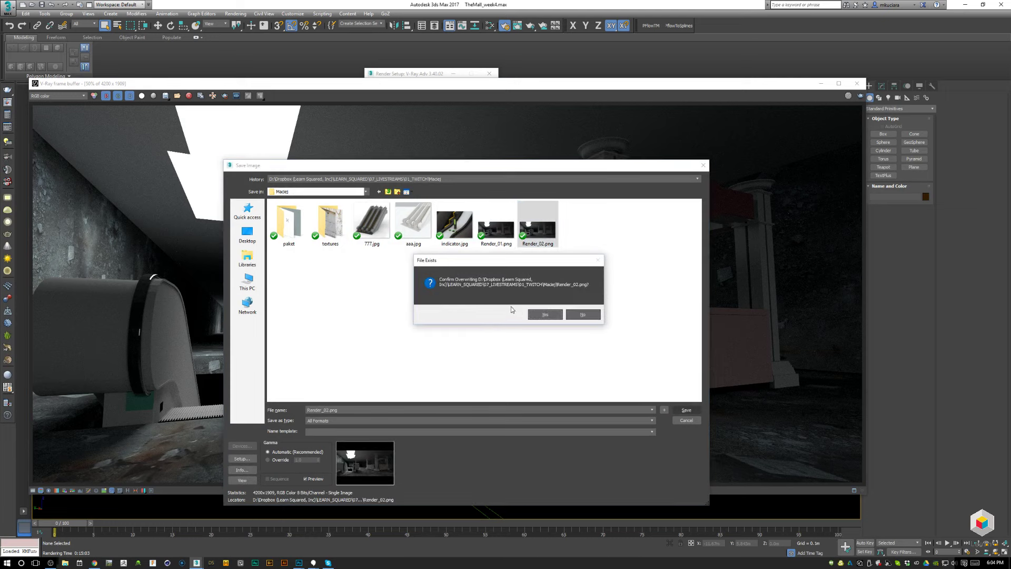
left_click(545, 315)
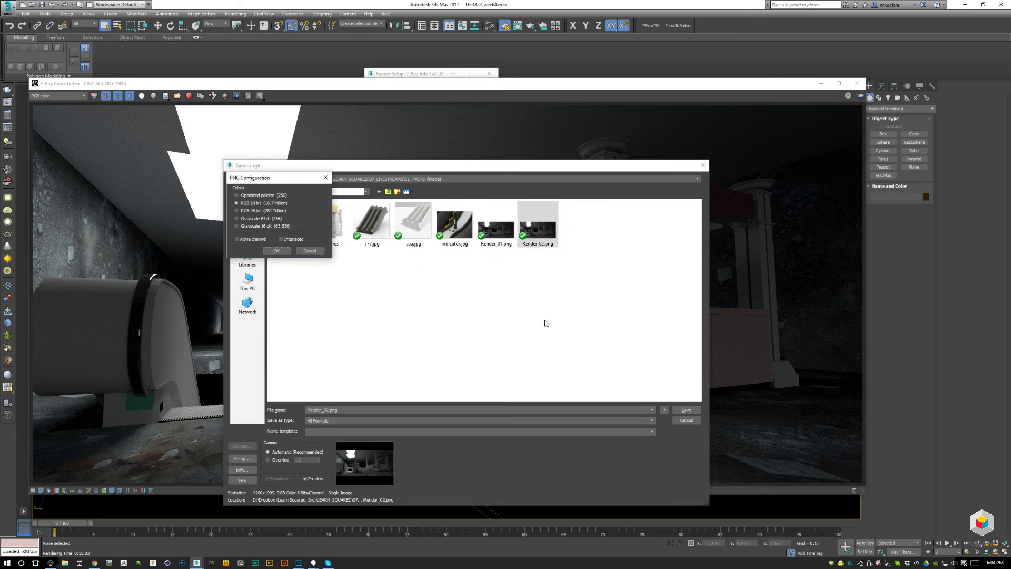
left_click(276, 250)
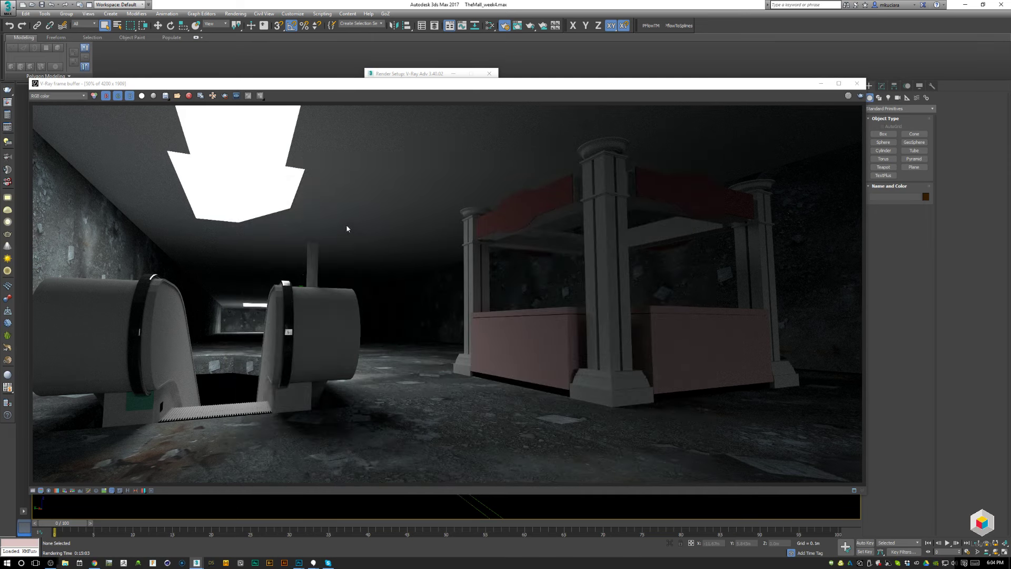
Switch to Photoshop with Render_02.png open and move its window away from the other document.
left_click(327, 227)
key("Escape")
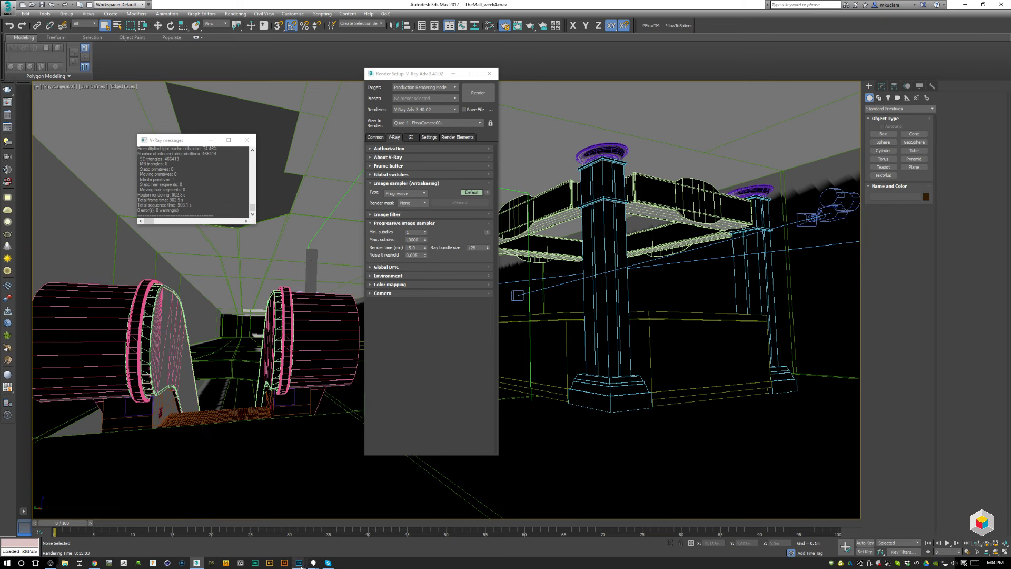
left_click(332, 541)
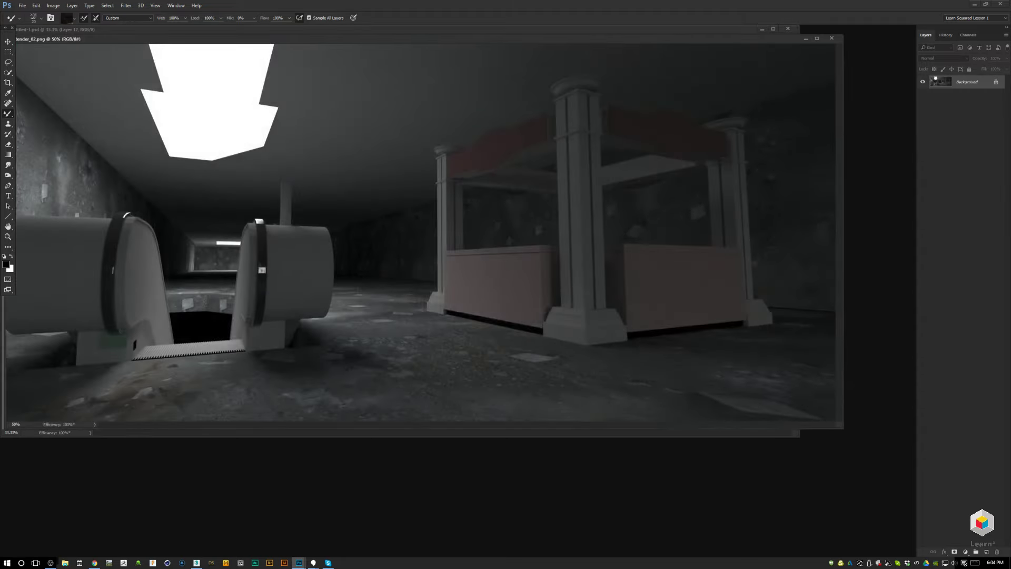
left_click_drag(332, 40, 390, 114)
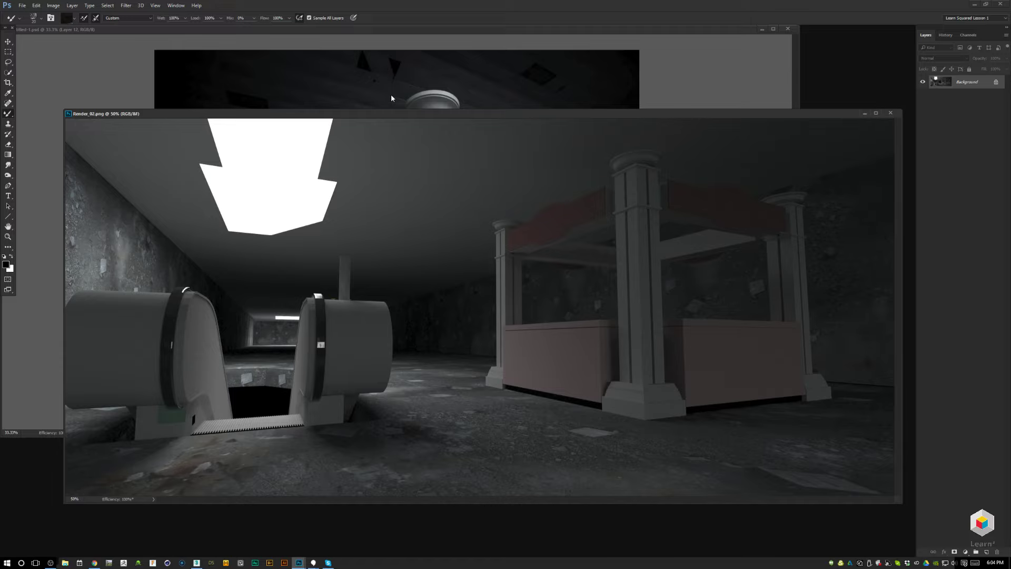
key("ctrl+minus")
key("ctrl+plus")
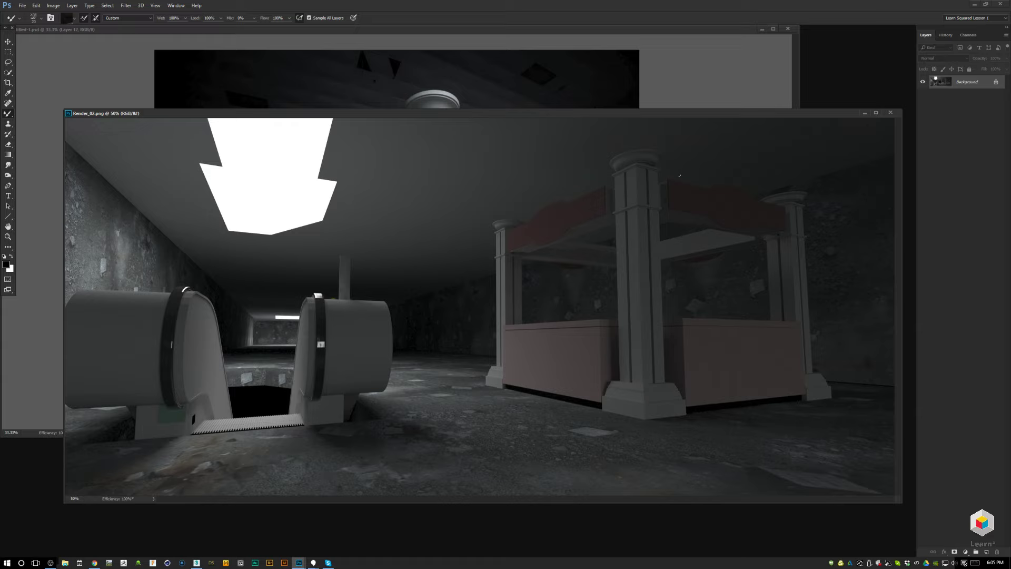
right_click(15, 114)
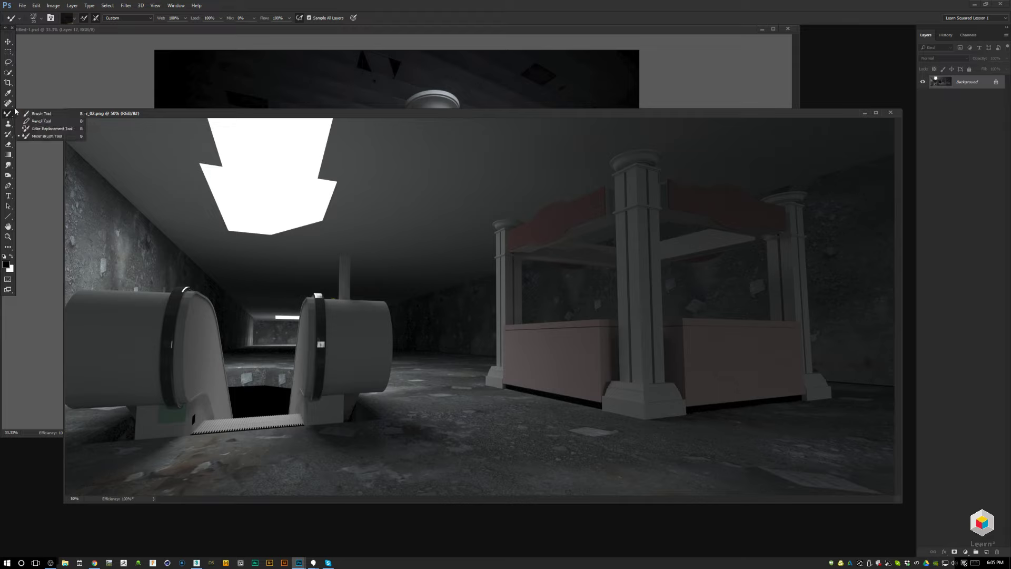
left_click(32, 113)
left_click(342, 405, "alt")
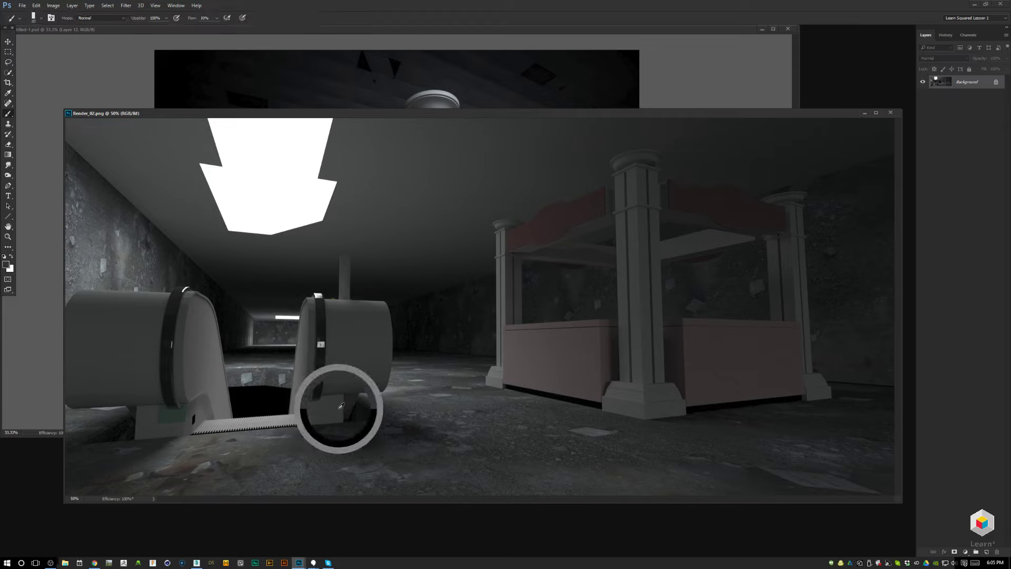
key("l")
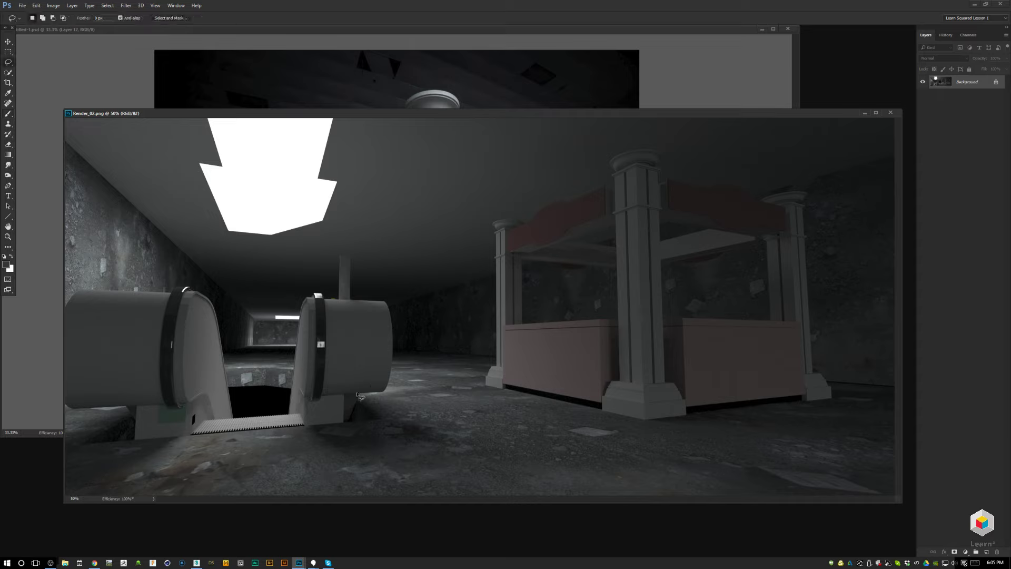
right_click(11, 63)
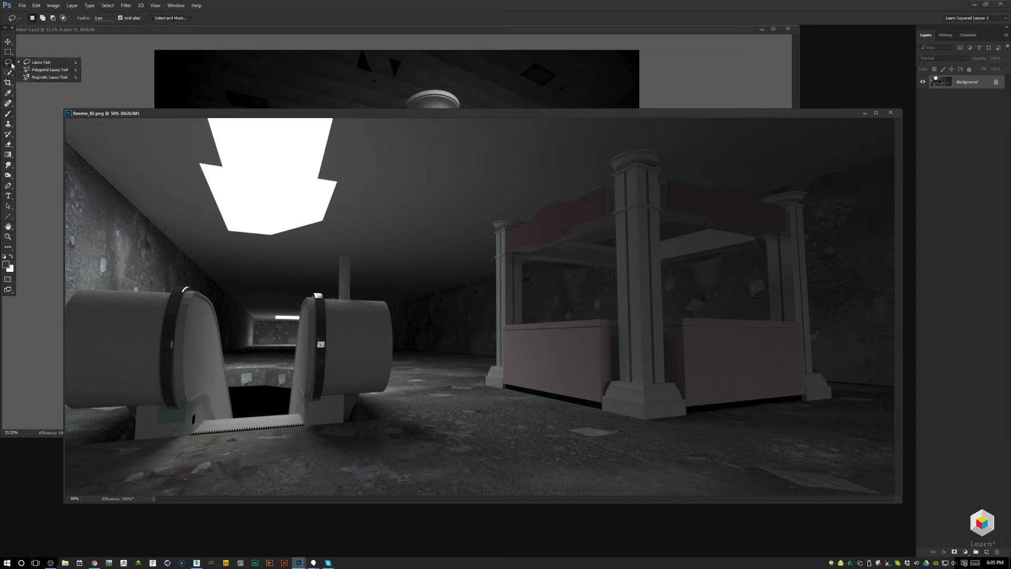
left_click(34, 71)
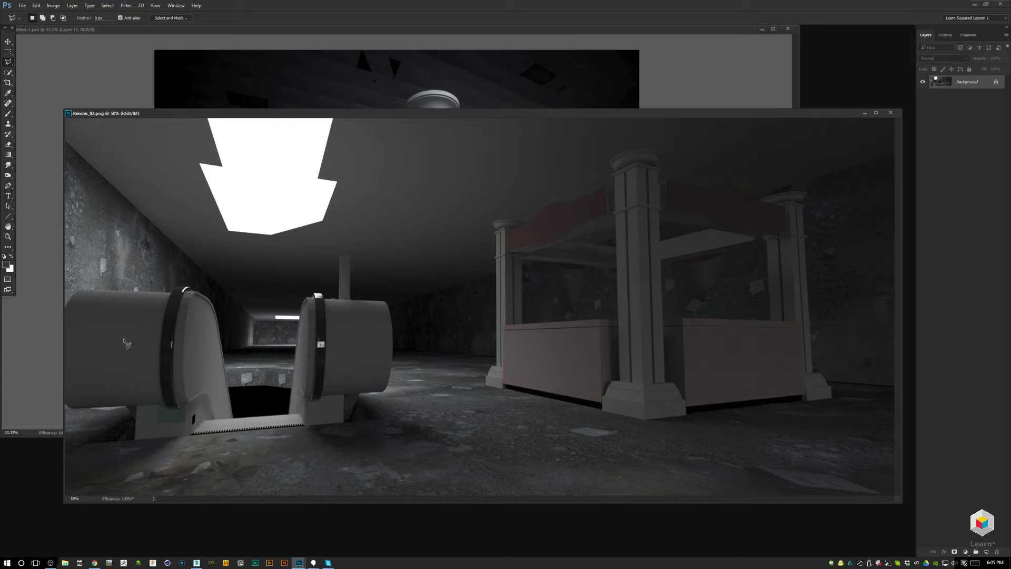
Select both escalator ends and the kiosk's front column with the Quick Selection tool, excluding the opening between the escalator sides.
key("w")
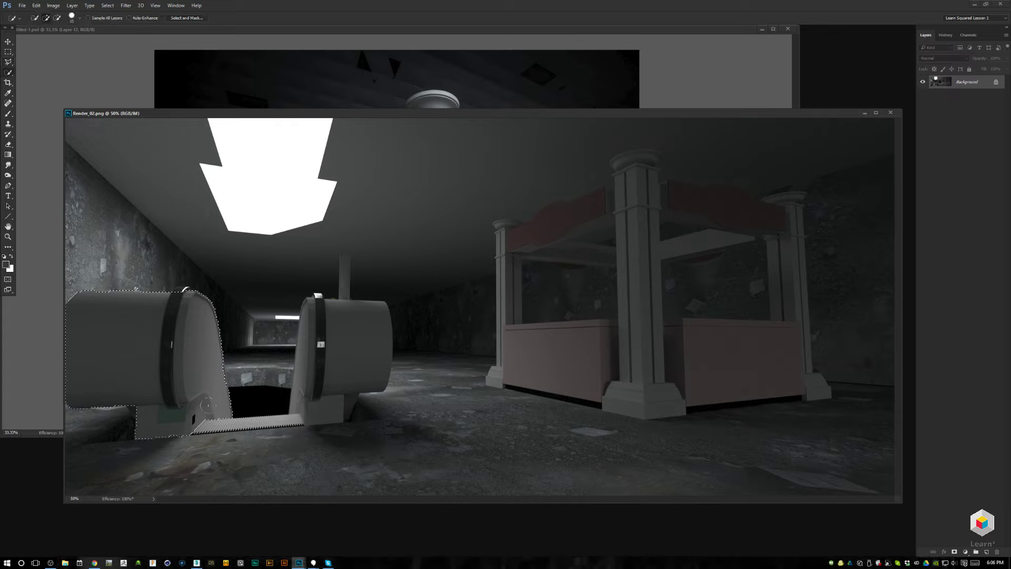
left_click(90, 380)
left_click_drag(323, 362, 238, 364)
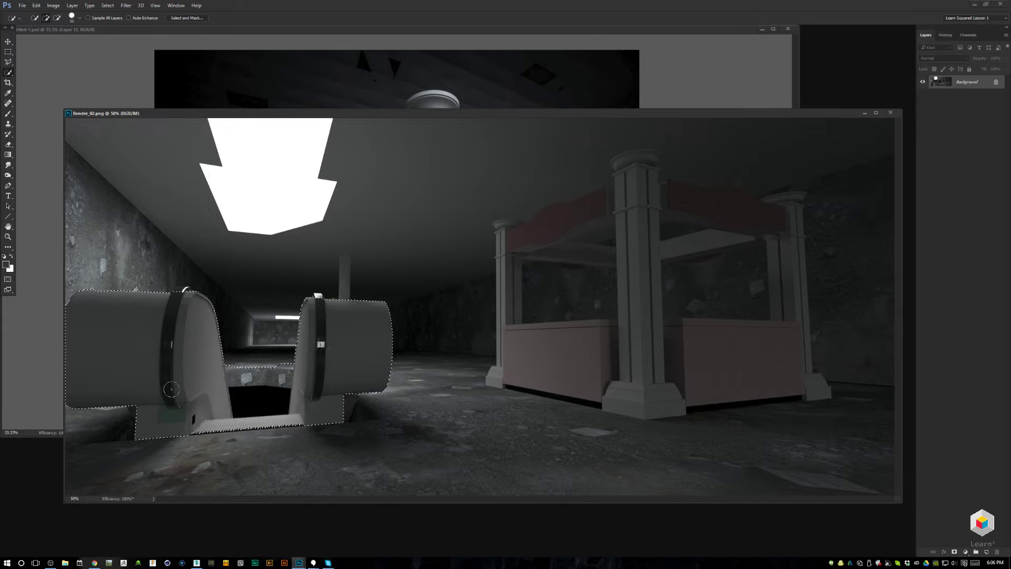
left_click(238, 364, "alt")
mouse_move(640, 212)
left_mouse_down()
mouse_move(642, 179)
mouse_move(652, 401)
left_mouse_up()
key("alt+Tab")
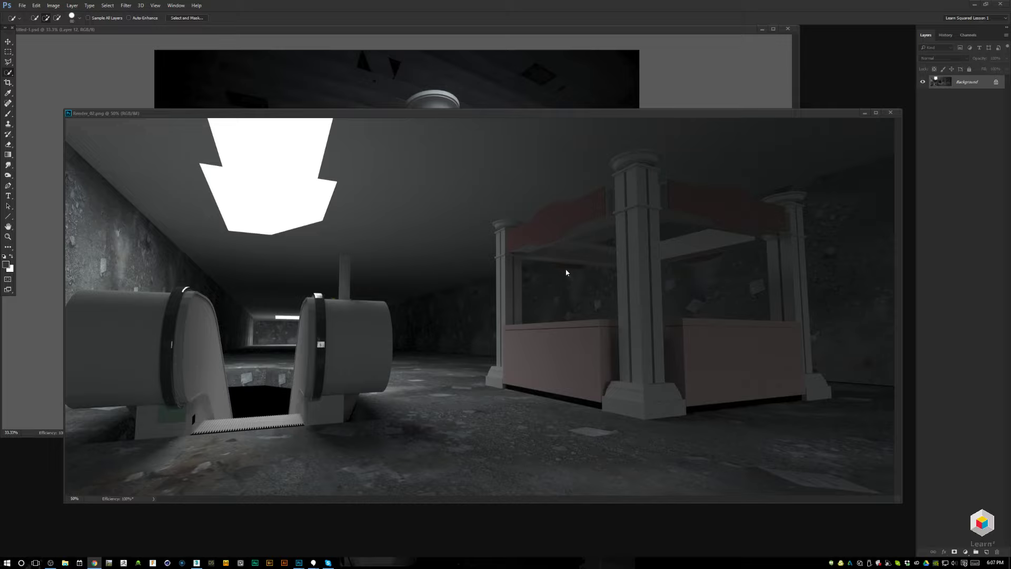
Enlarge the Render_02.png window to leave free space around the image and clear the selection.
key("ctrl+minus")
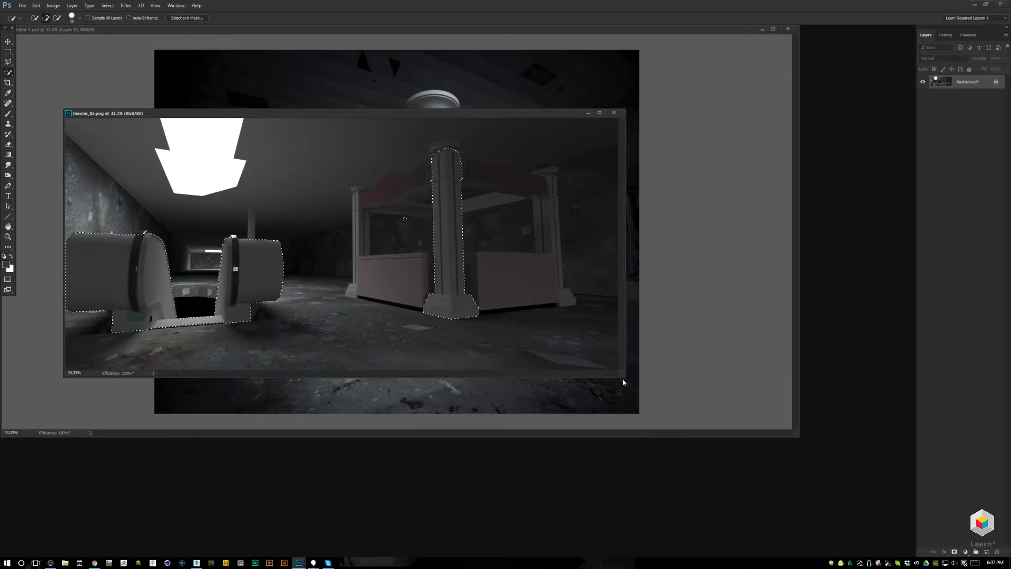
left_click_drag(623, 376, 838, 492)
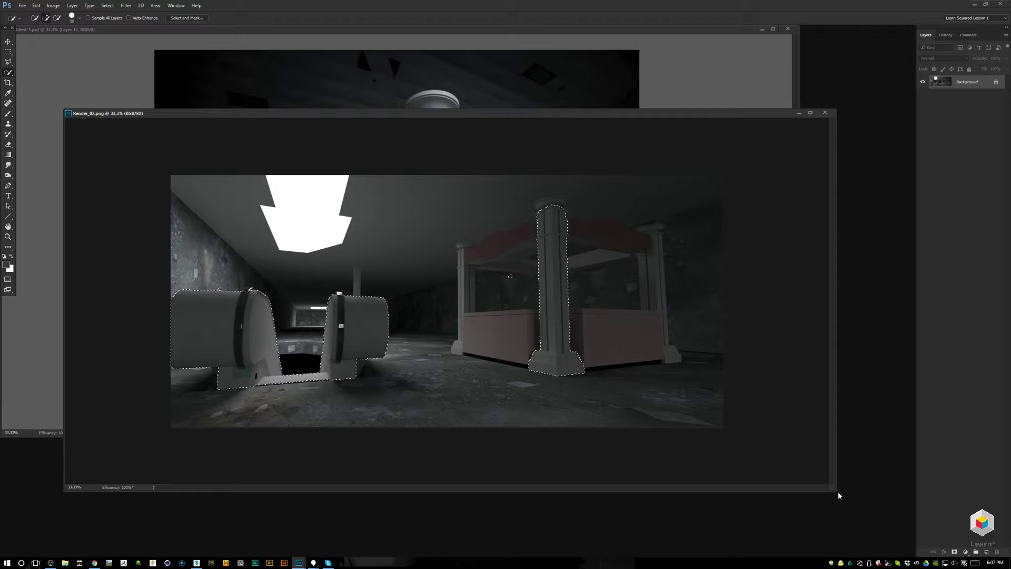
key("m")
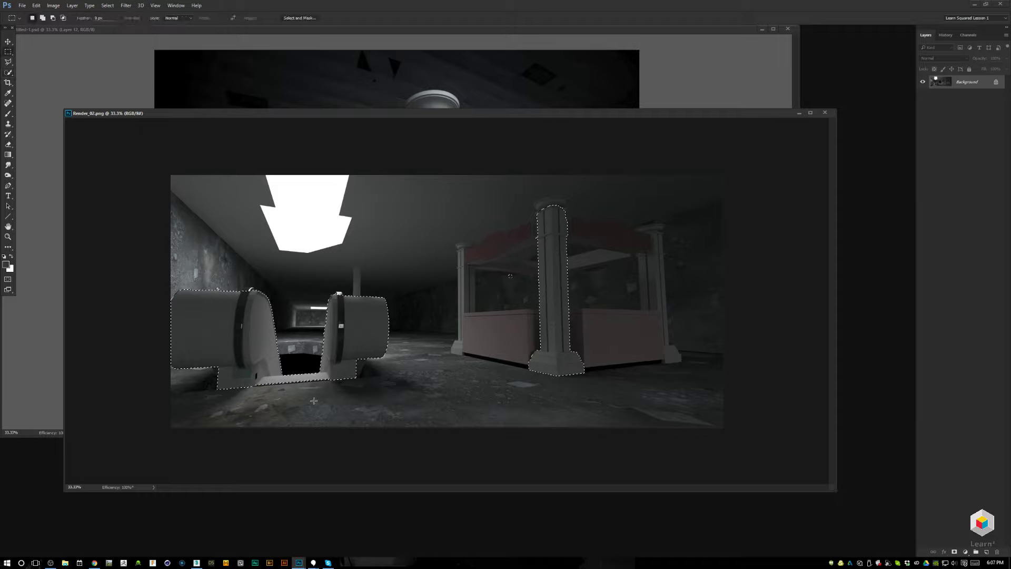
key("ctrl+d")
key("c")
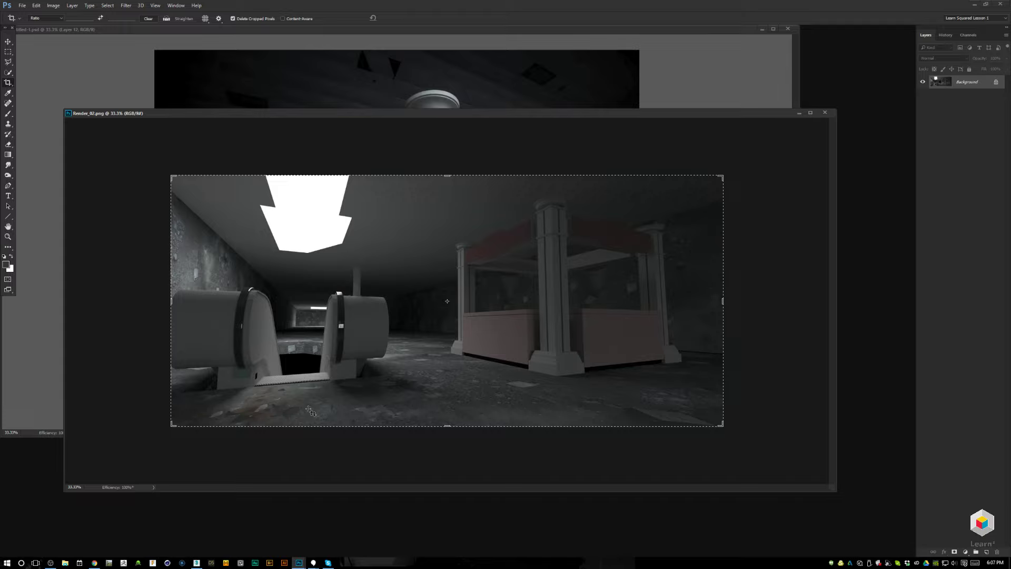
left_click_drag(168, 302, 152, 314)
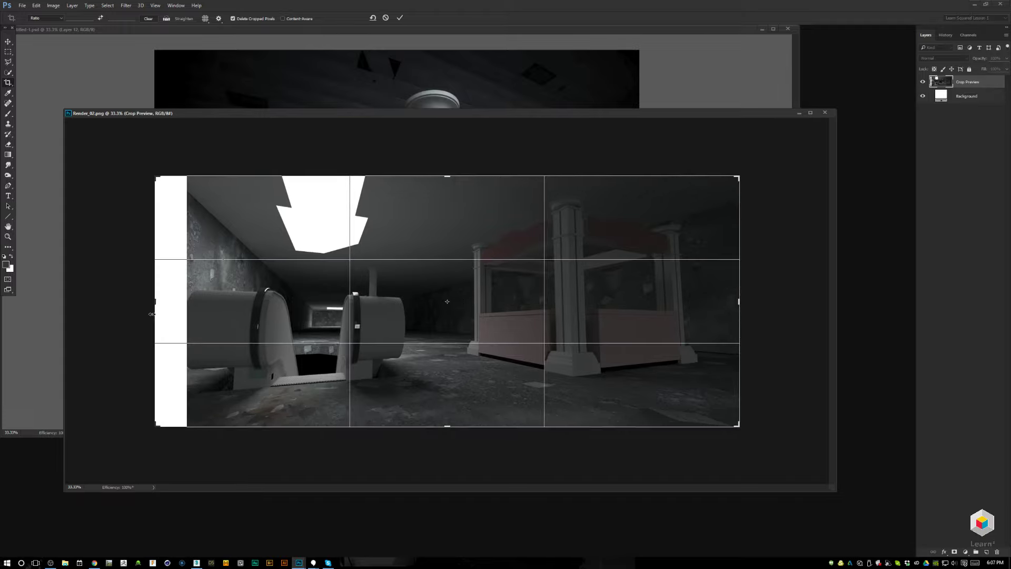
key("Escape")
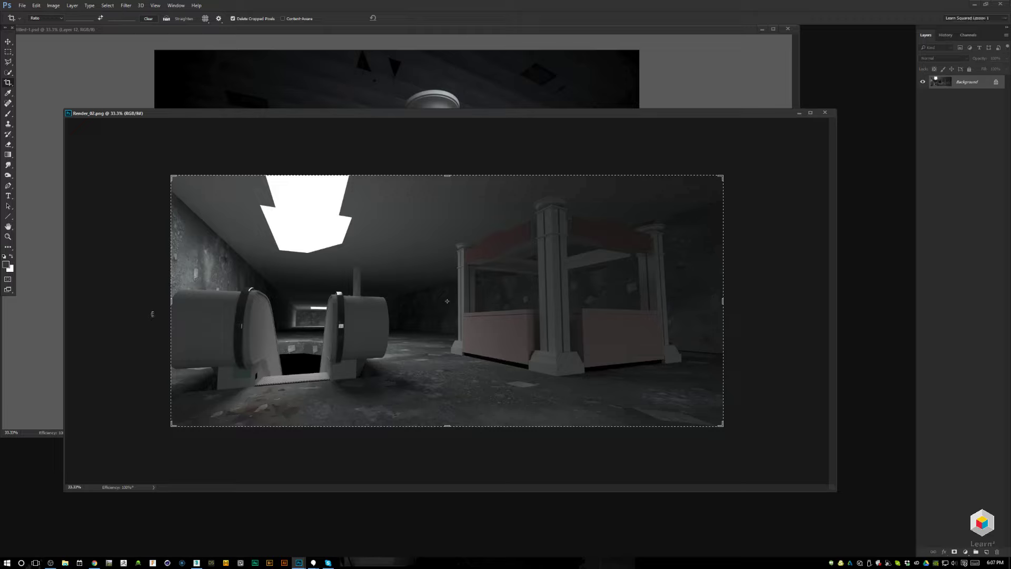
left_click(217, 388)
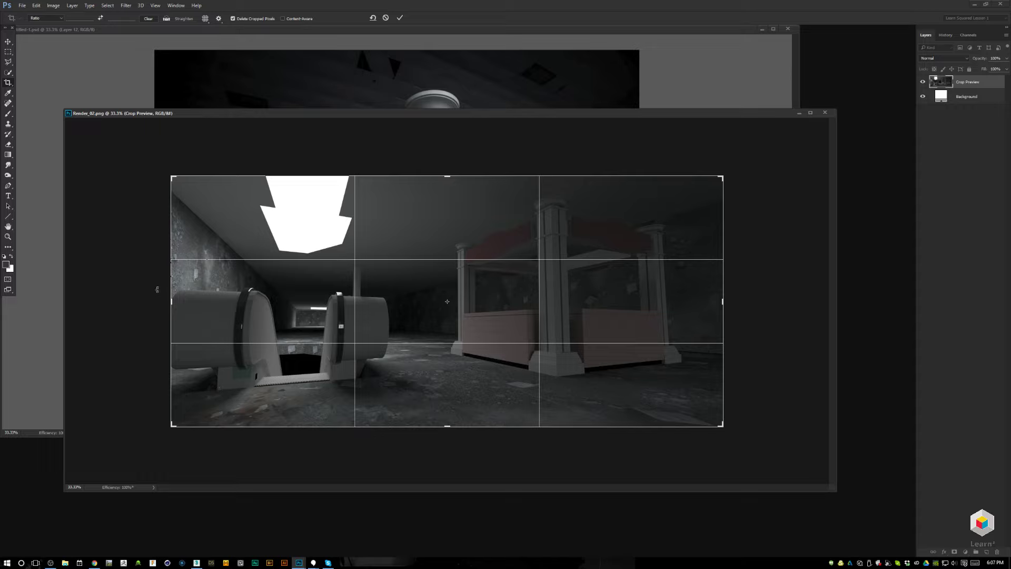
key("Return")
key("m")
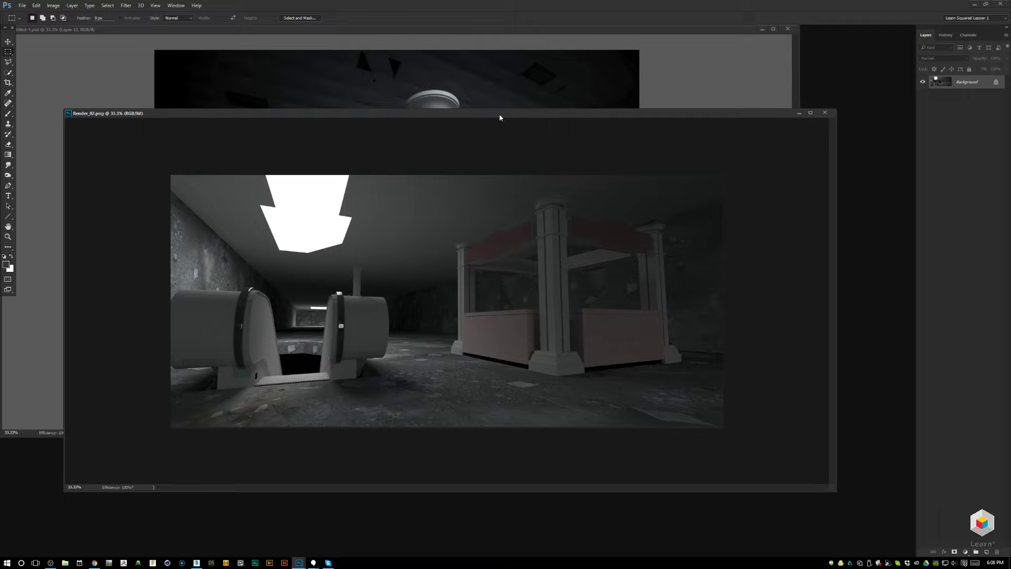
Extend the canvas of Render_02.png with the Crop tool, adding a blank strip beside the nearer escalator.
left_click_drag(501, 115, 491, 114)
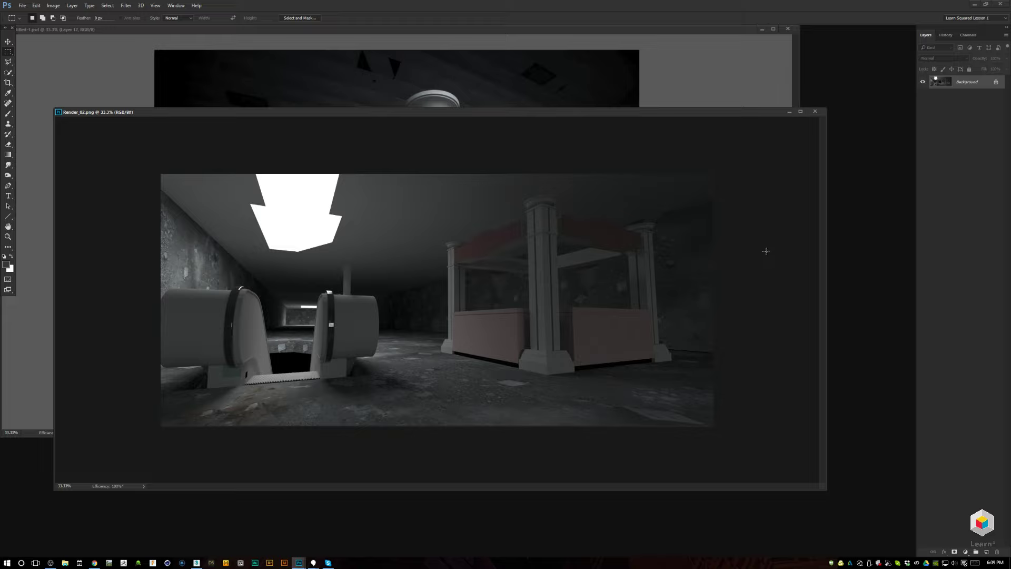
key("c")
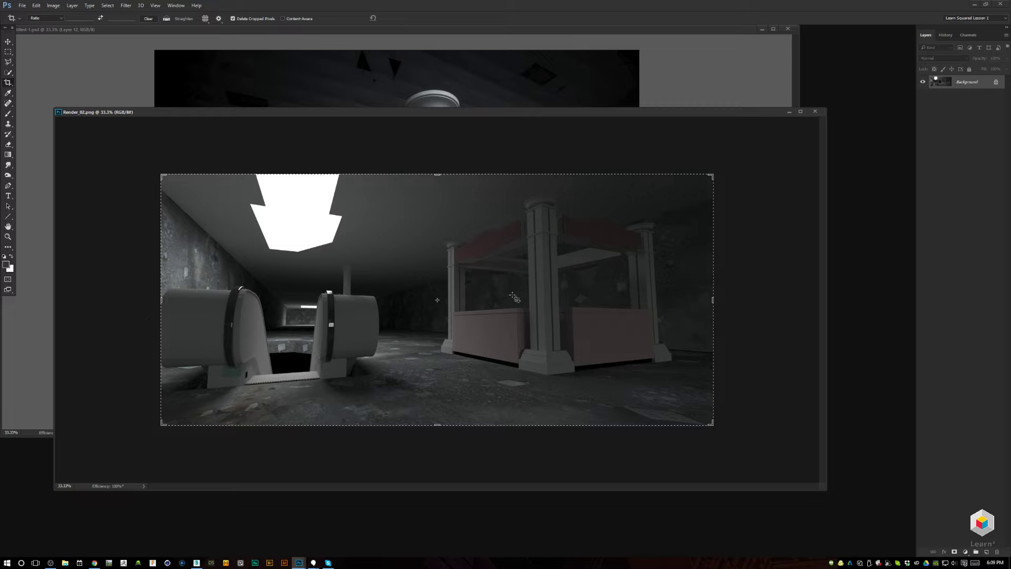
left_click_drag(161, 299, 140, 298)
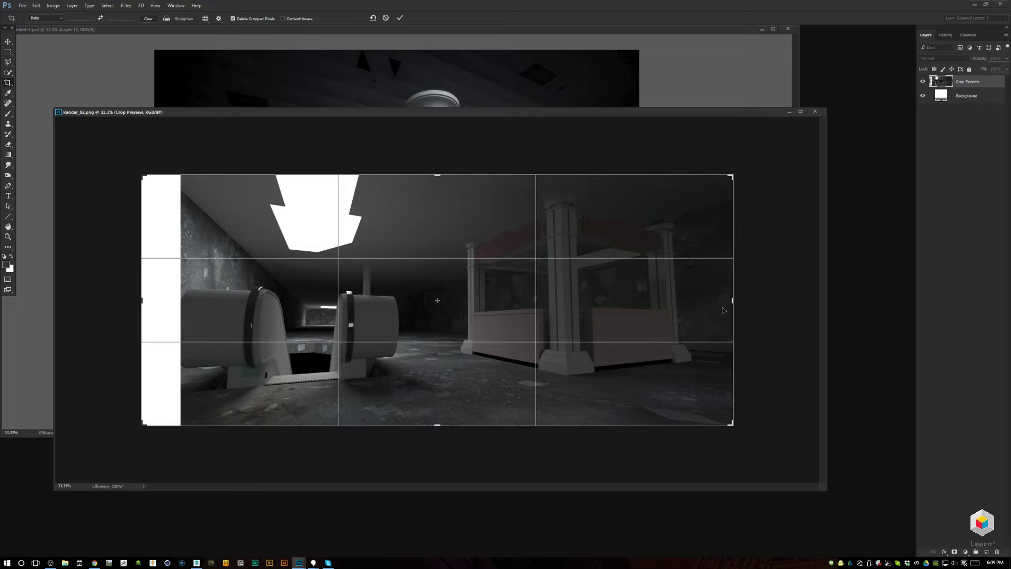
left_click_drag(138, 302, 137, 303)
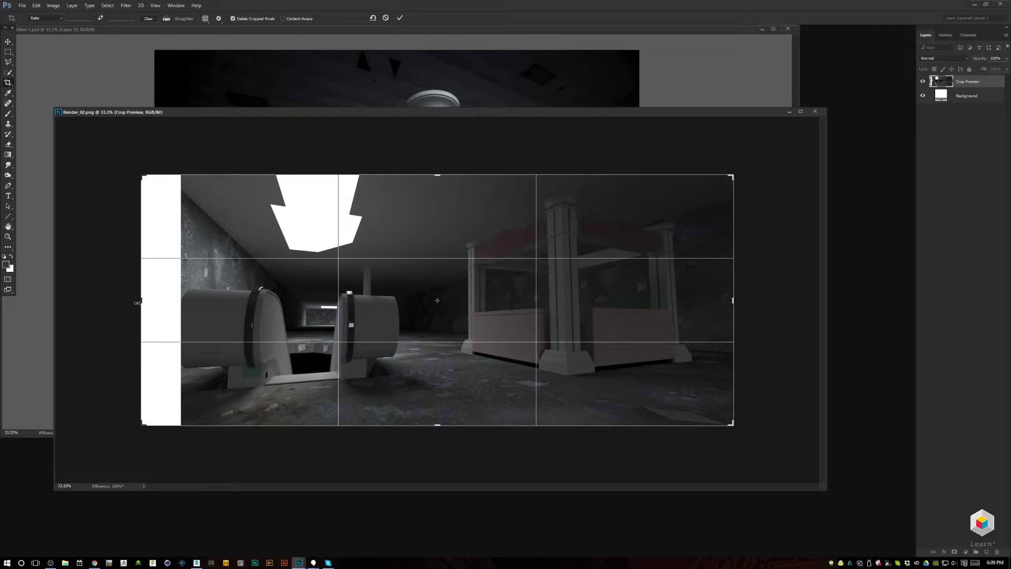
key("Return")
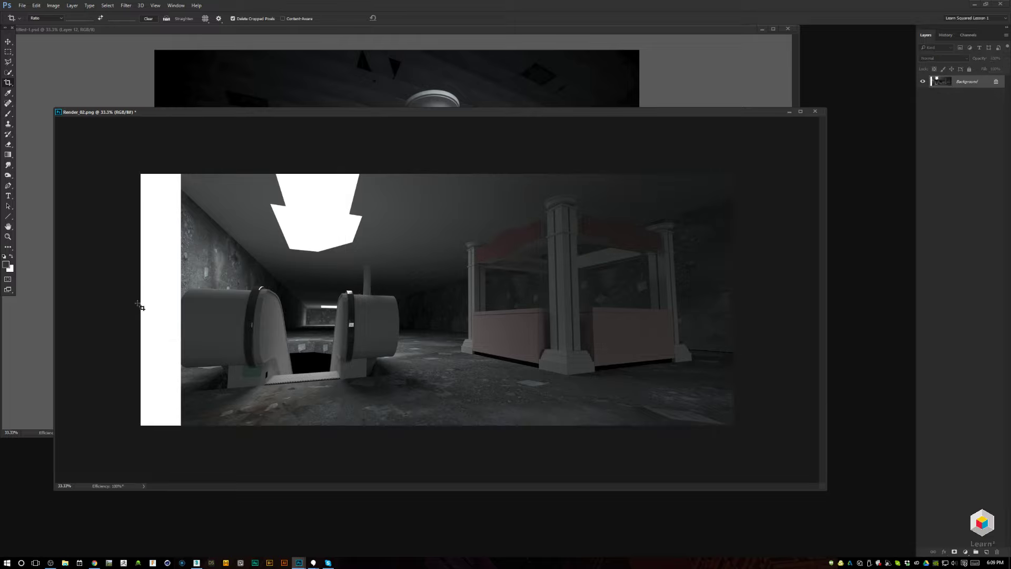
key("ctrl+z")
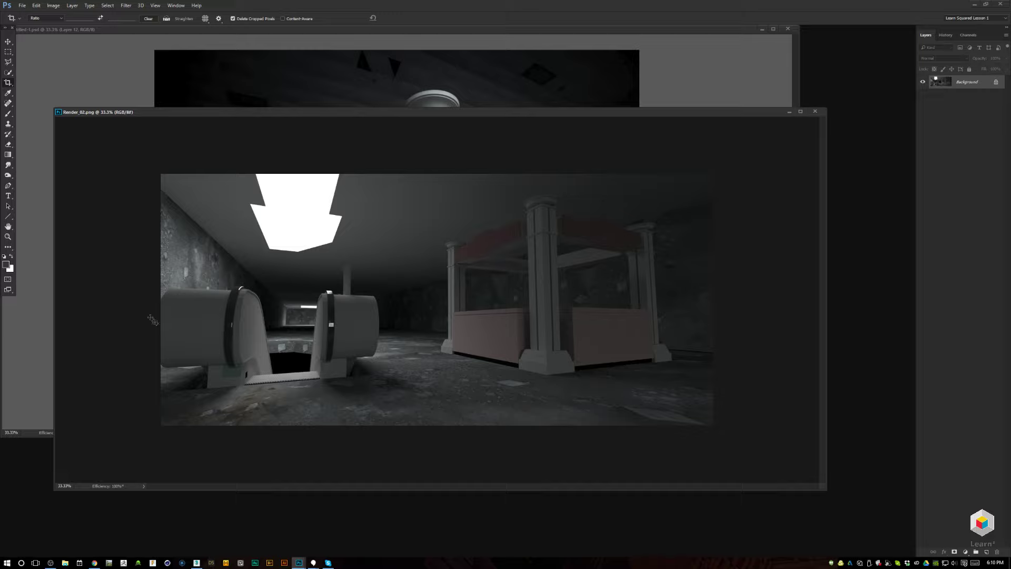
key("Return")
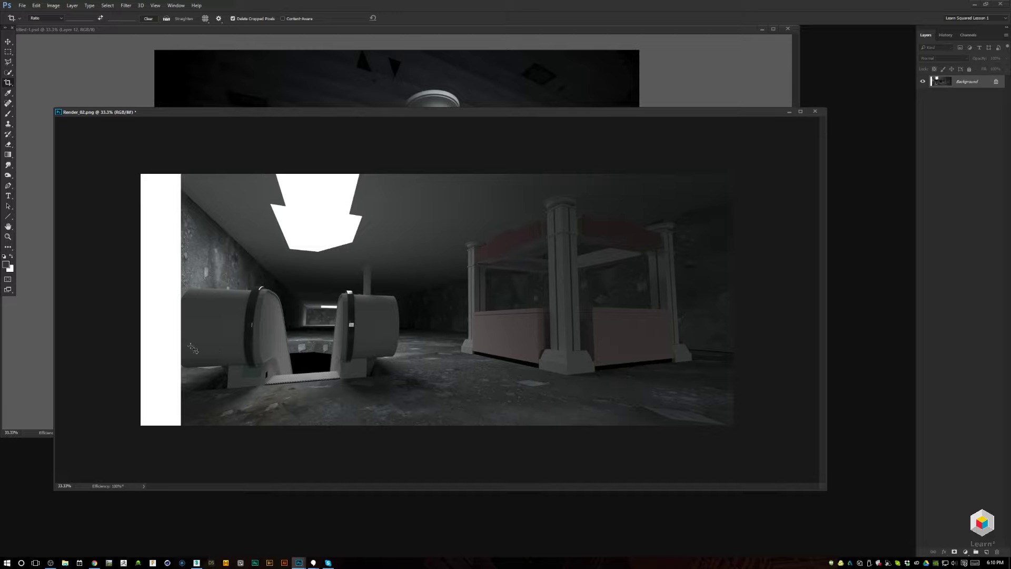
Select the added white strip and fill it with content that continues the adjoining wall, escalator and floor.
key("m")
left_click_drag(133, 428, 182, 166)
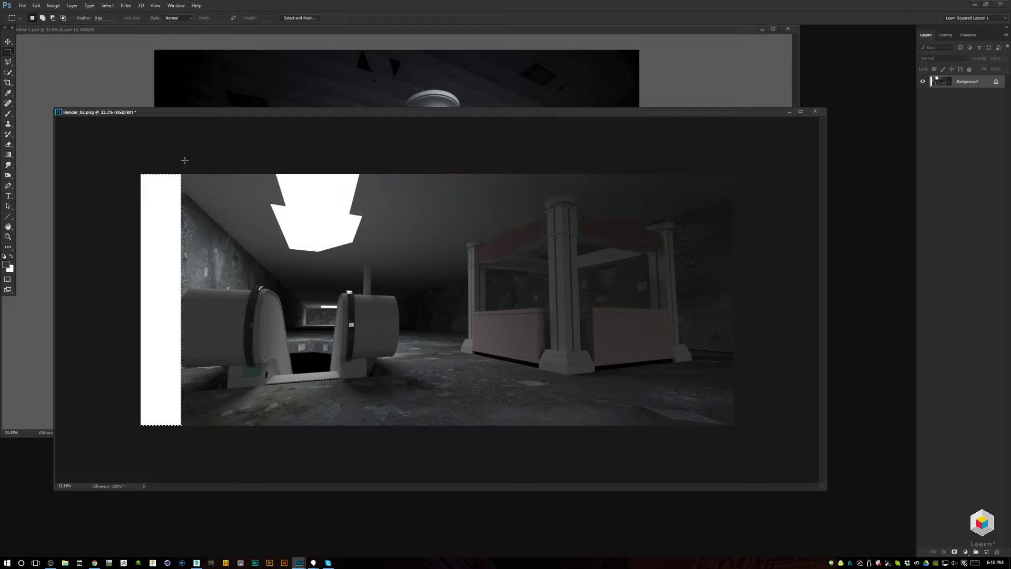
key("shift+BackSpace")
key("Return")
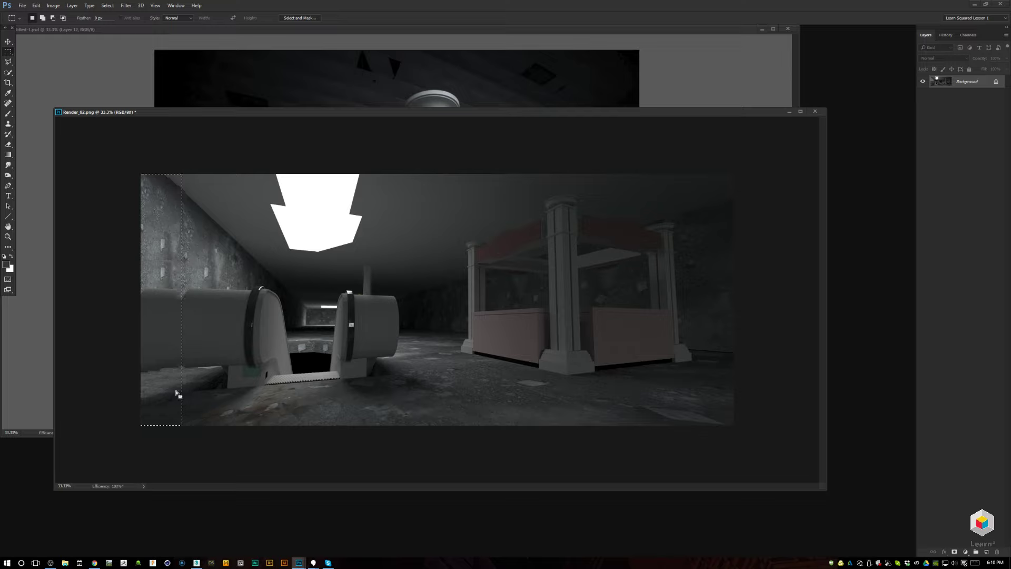
Set up the Clone Stamp with a plain solid round brush tip and enlarge it.
key("s")
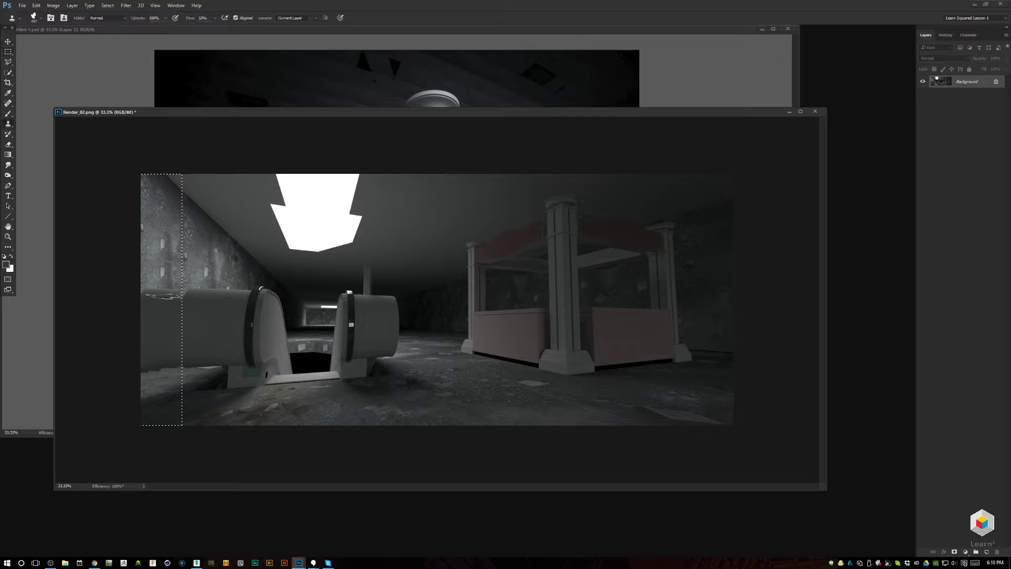
right_click(210, 232)
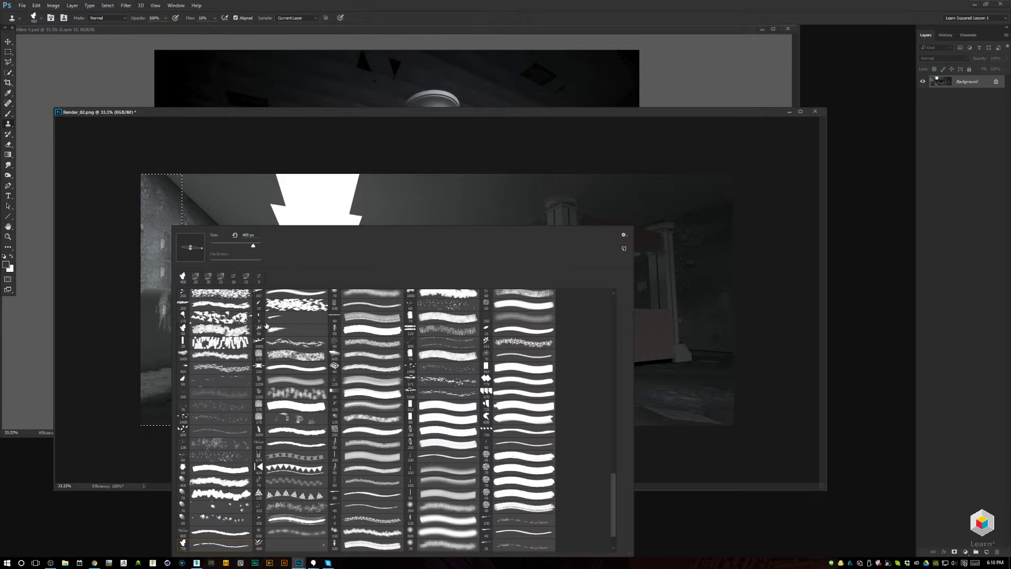
left_click(286, 395)
left_click(159, 268)
right_click(205, 240)
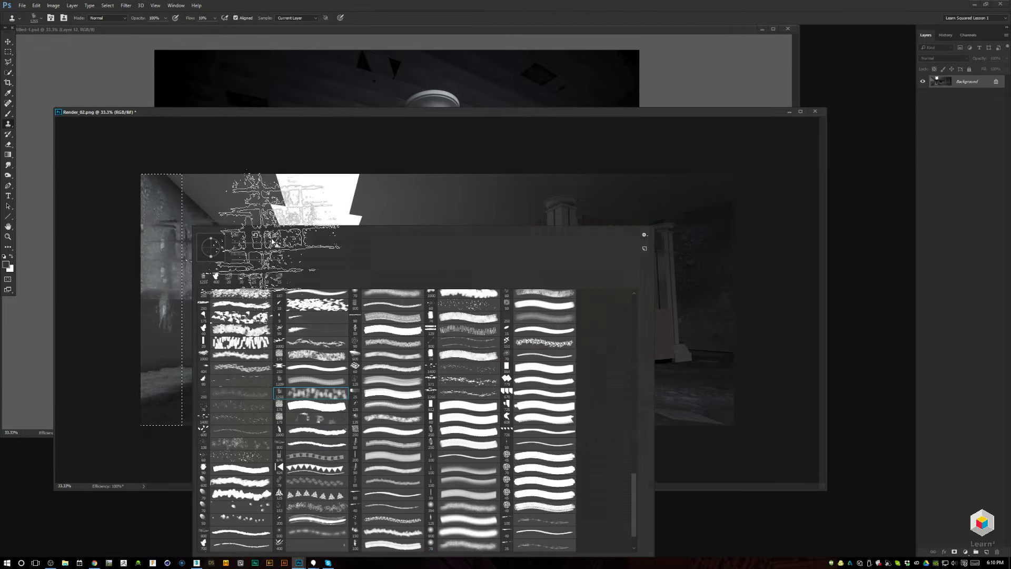
left_click_drag(634, 506, 635, 305)
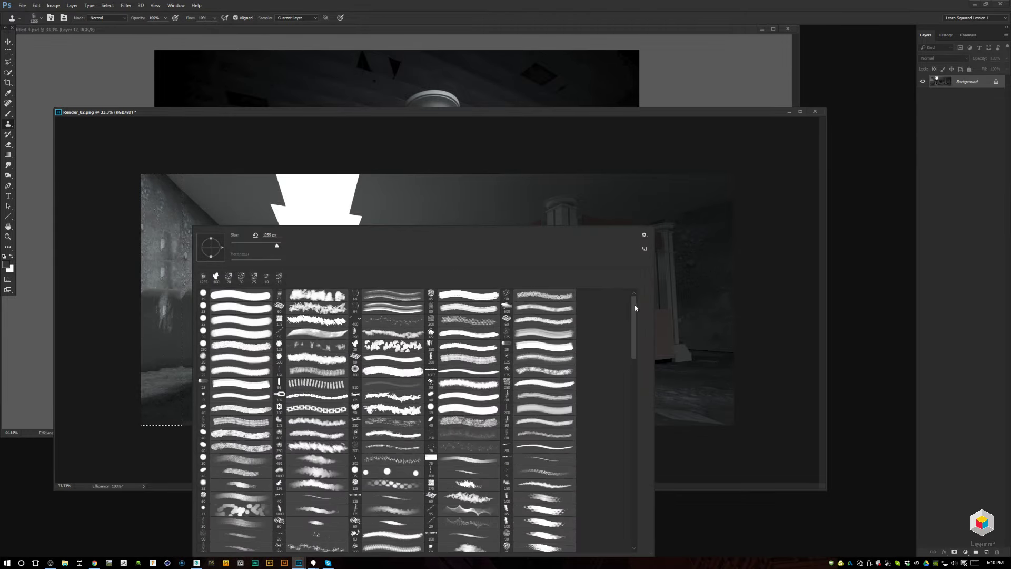
double_click(256, 301)
key("bracketright")
key("bracketright")
key("bracketright")
key("bracketright")
key("bracketright")
key("bracketright")
key("bracketright")
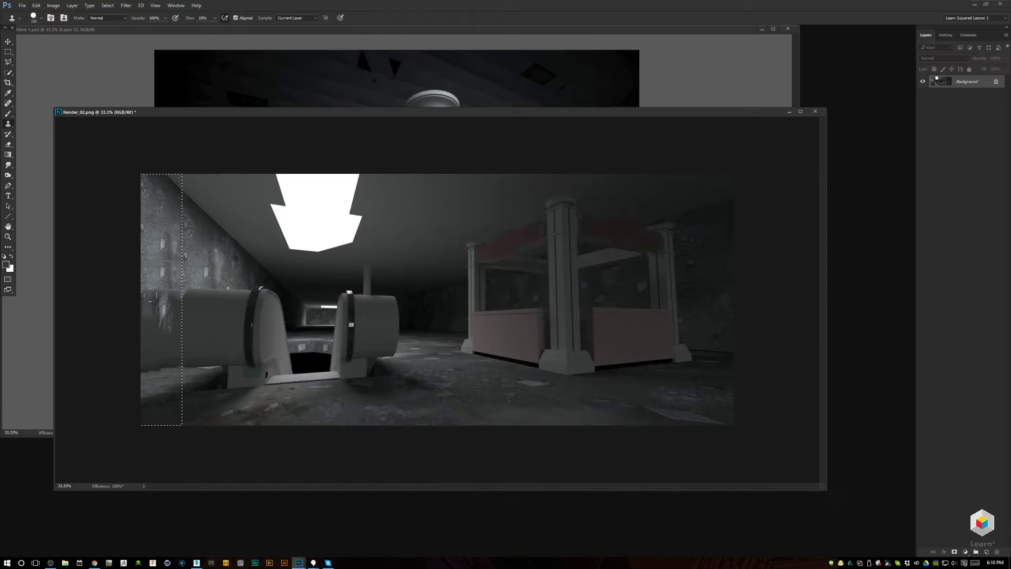
Cover the stretched escalator inside the selected strip with grey paint sampled from the image to continue the wall.
mouse_move(177, 355)
left_mouse_down()
mouse_move(155, 350)
mouse_move(142, 310)
mouse_move(164, 325)
mouse_move(164, 297)
mouse_move(161, 310)
mouse_move(175, 299)
mouse_move(168, 340)
mouse_move(154, 289)
mouse_move(165, 296)
mouse_move(170, 357)
mouse_move(177, 312)
mouse_move(163, 362)
mouse_move(148, 288)
mouse_move(146, 368)
left_mouse_up()
key("b")
left_click(168, 340, "alt")
left_click_drag(178, 278, 161, 258)
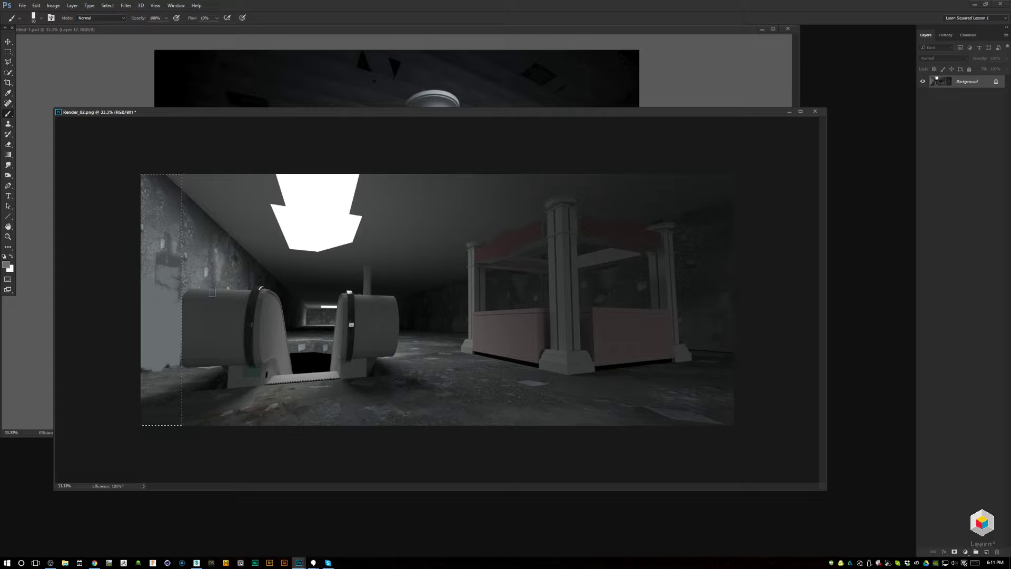
Clear the selection and paint a rounded outer end on the nearer escalator with a sampled grey.
key("ctrl+d")
left_click(167, 333, "alt")
left_click_drag(176, 317, 183, 352)
Choose a textured brush tip and touch up the painted rounded edge of the nearer escalator.
right_click(223, 225)
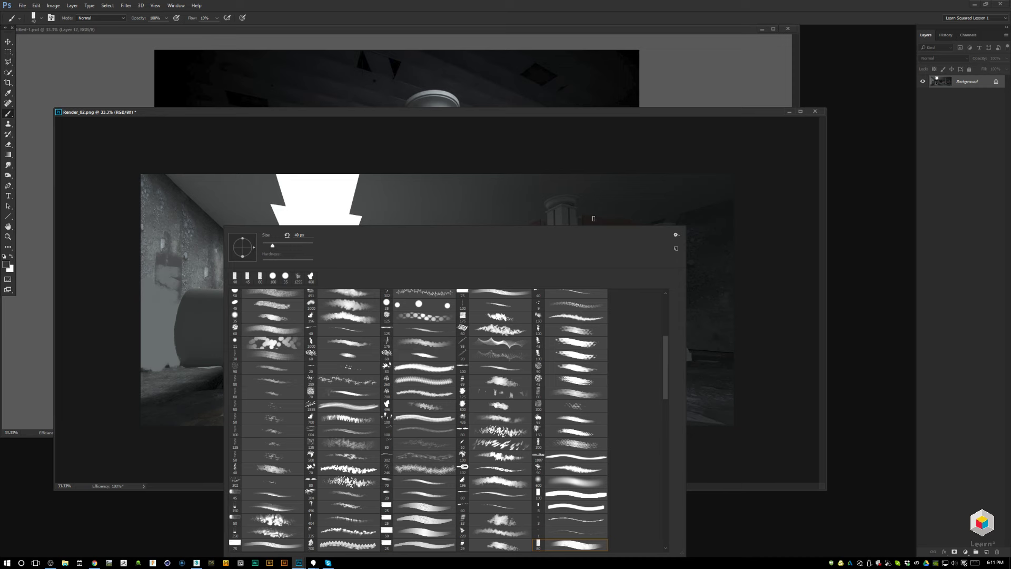
scroll(660, 315, "up", 5)
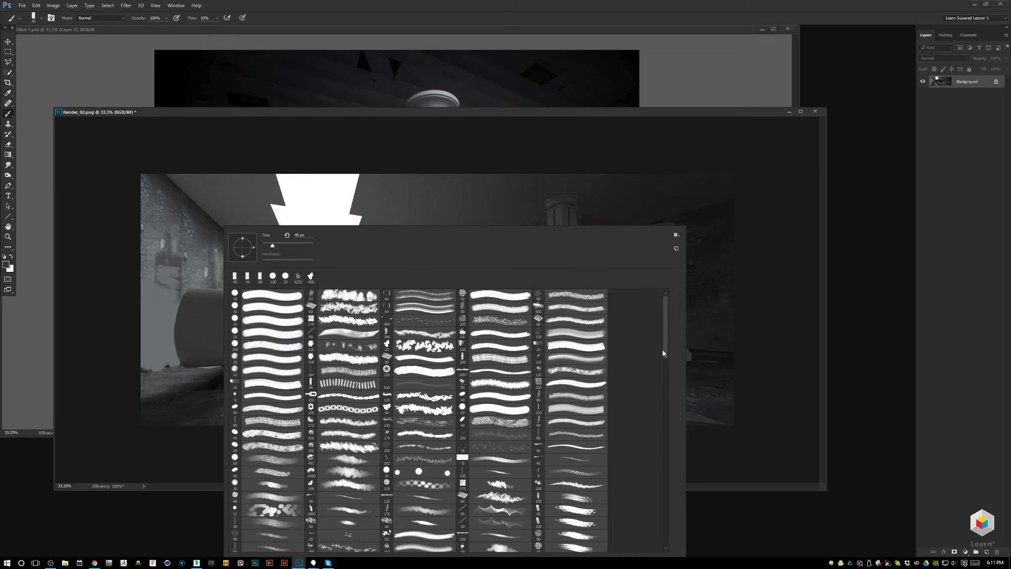
left_click(666, 363)
left_click(282, 468)
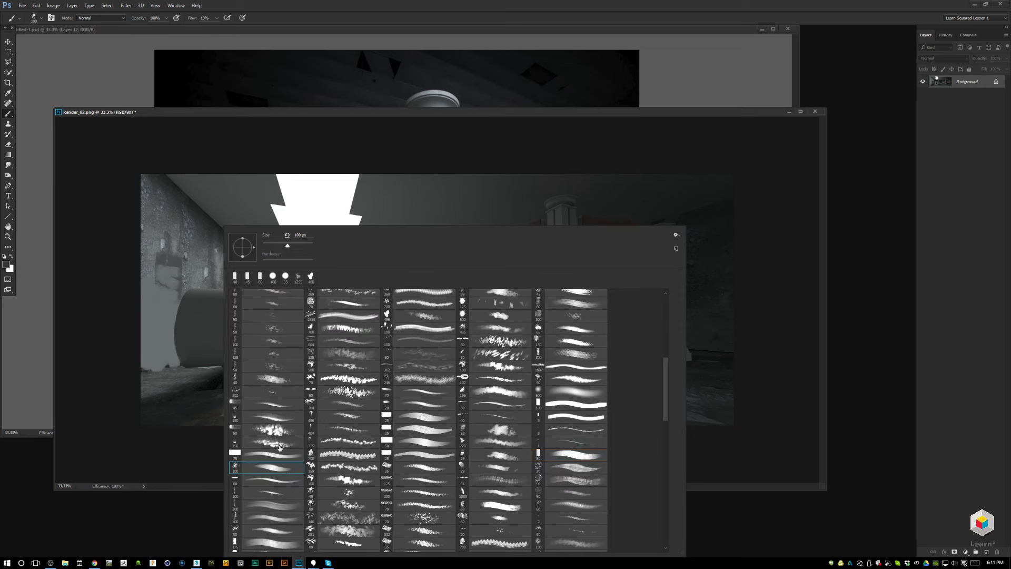
left_click(190, 327)
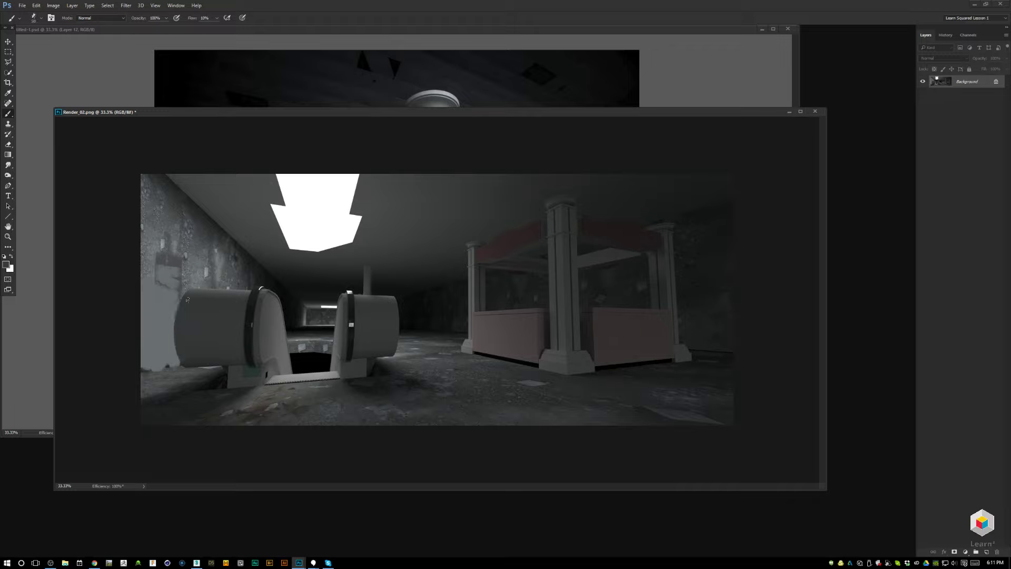
left_click(189, 355)
left_click(182, 355)
Flip the image horizontally and paint out the dark patch on the wall above the nearer escalator with sampled wall greys.
key("F2")
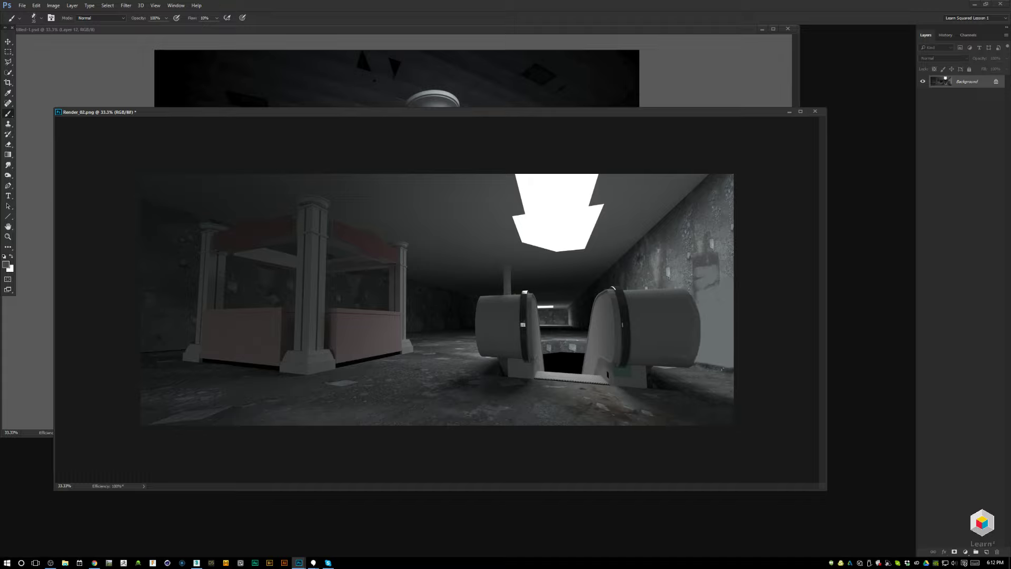
left_click(707, 363, "alt")
left_click(700, 266)
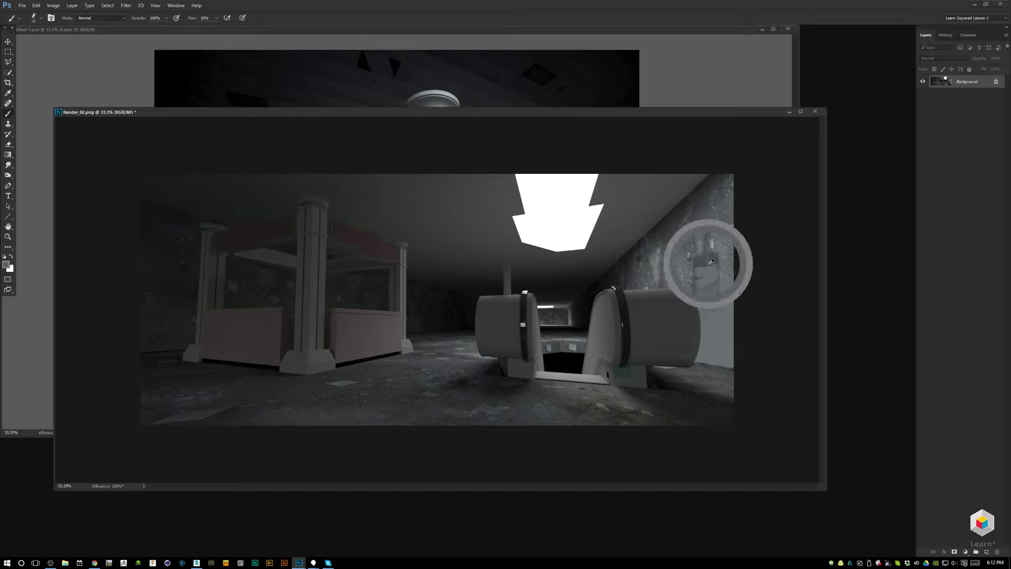
mouse_move(695, 268)
left_mouse_down()
mouse_move(709, 284)
mouse_move(716, 268)
left_mouse_up()
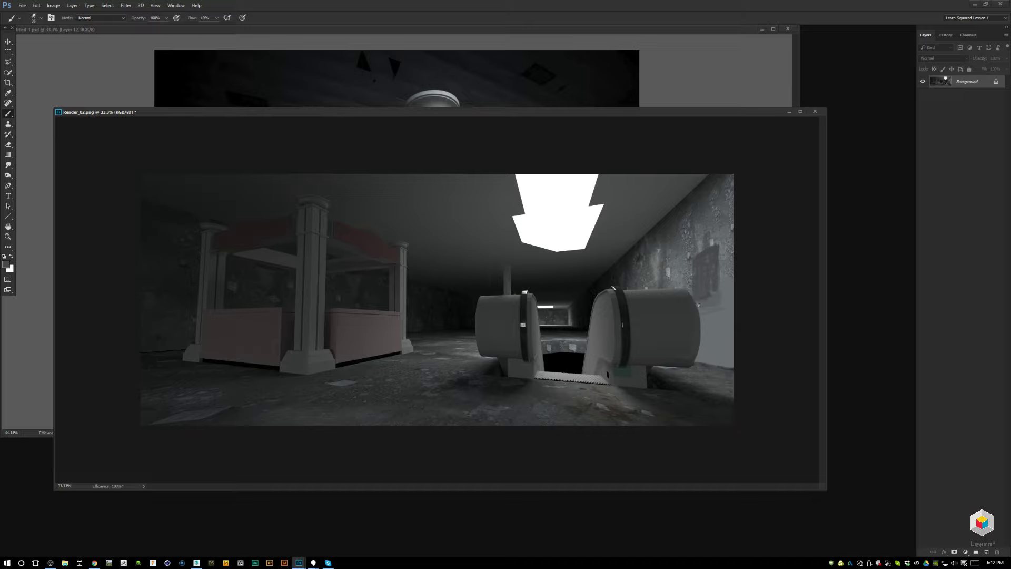
left_click_drag(697, 304, 715, 289)
left_click(722, 286, "alt")
mouse_move(701, 251)
left_mouse_down()
mouse_move(693, 275)
mouse_move(726, 264)
mouse_move(697, 282)
mouse_move(725, 282)
mouse_move(693, 289)
mouse_move(695, 298)
mouse_move(720, 291)
left_mouse_up()
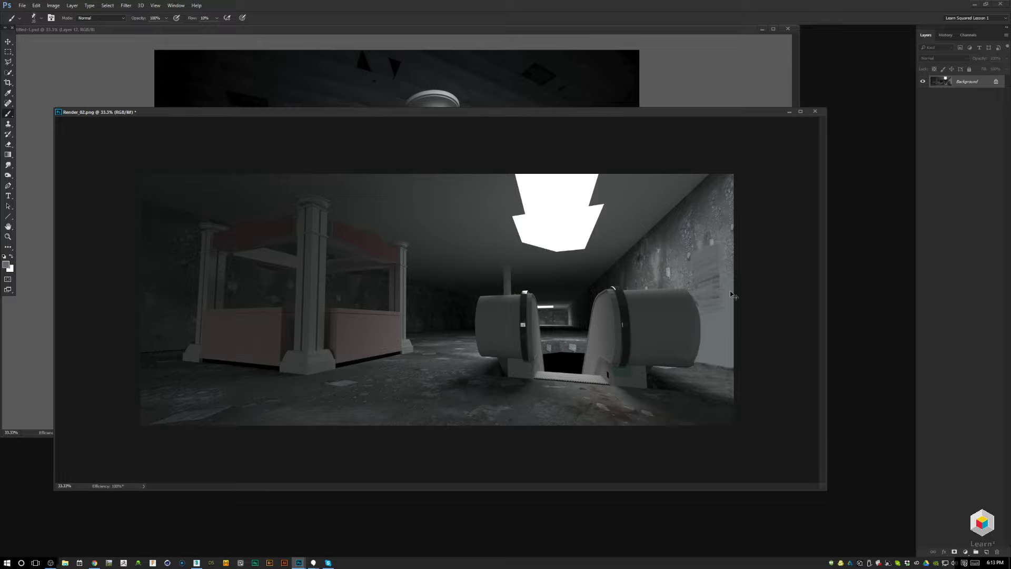
Duplicate the background onto a new layer and try slightly distorting its corners with Free Transform.
key("ctrl+j")
key("ctrl+t")
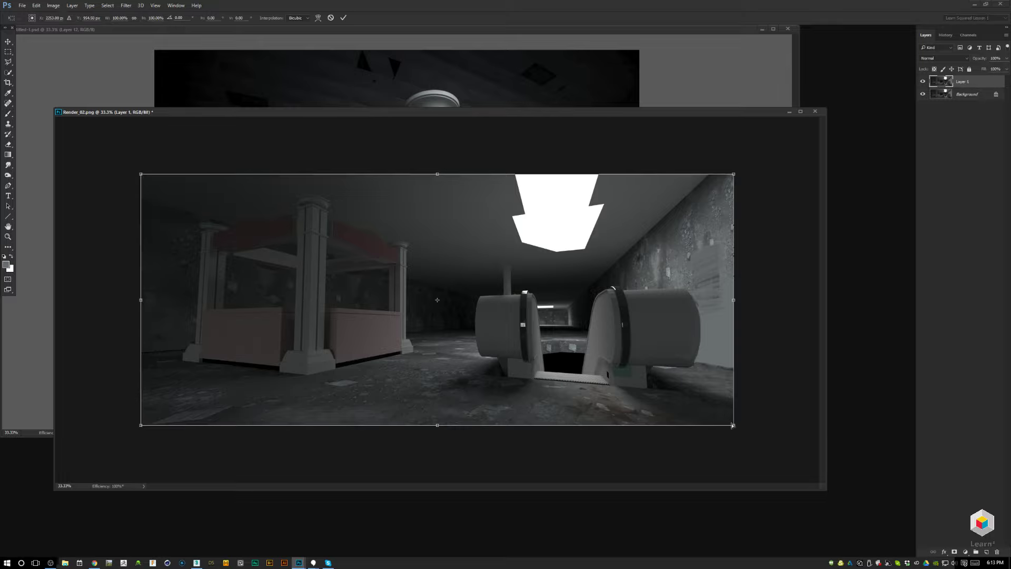
mouse_move(734, 425)
left_mouse_down()
mouse_move(736, 406)
mouse_move(736, 423)
left_mouse_up()
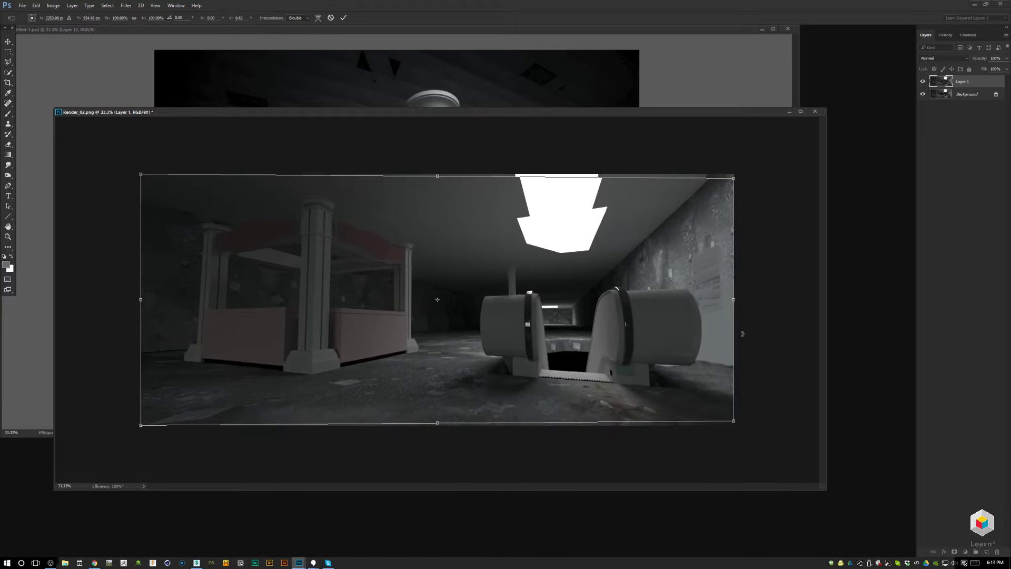
left_click_drag(736, 173, 731, 179)
left_click_drag(140, 425, 137, 426)
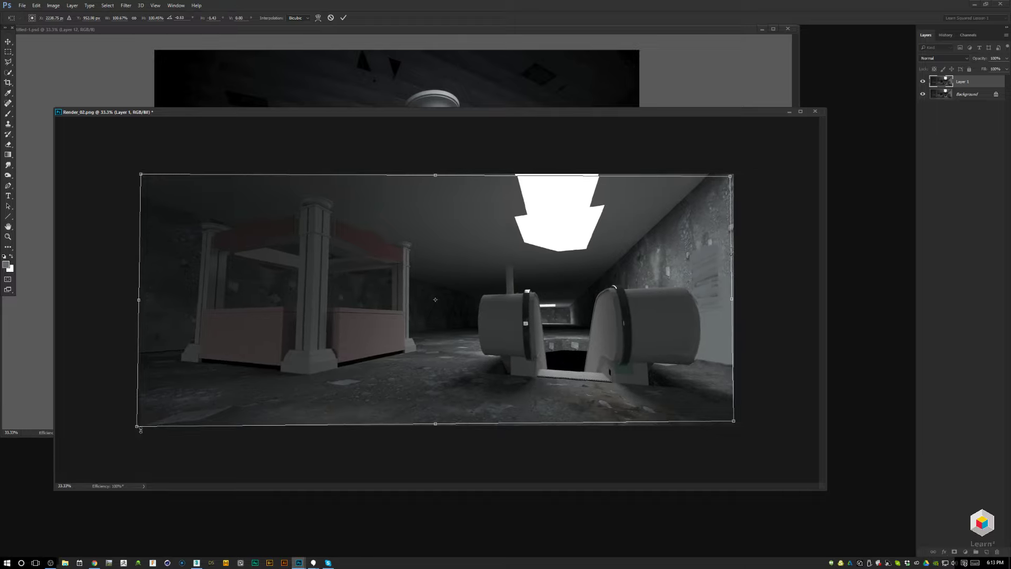
key("Return")
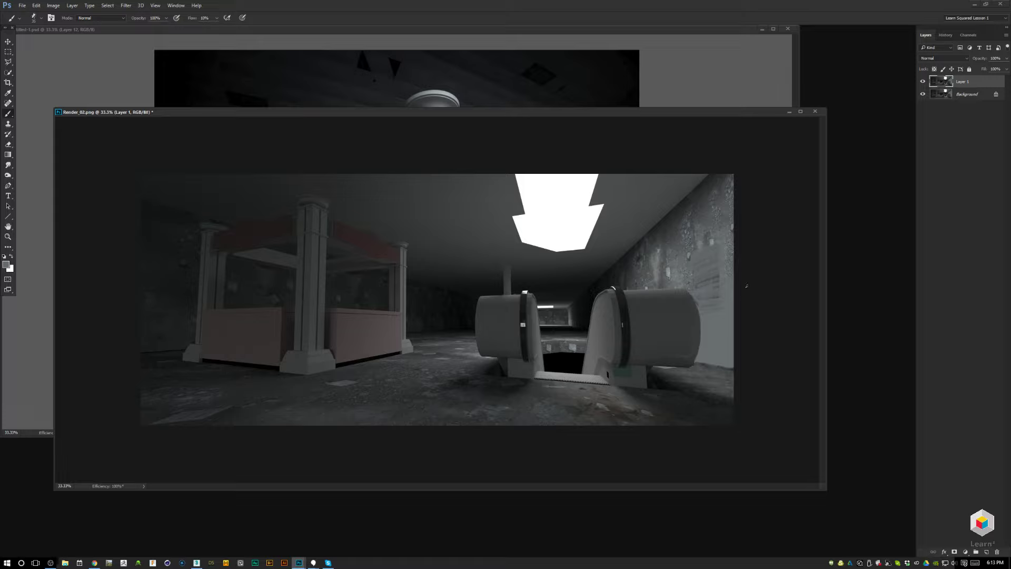
Outline both escalator sides together with the Polygonal Lasso on the duplicated layer.
key("l")
left_click(476, 294)
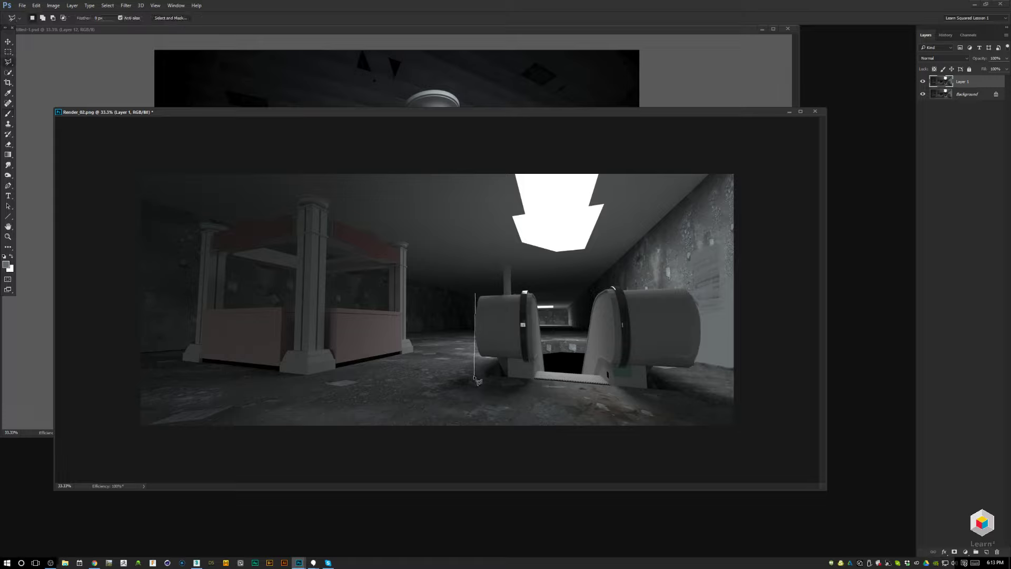
left_click(475, 378)
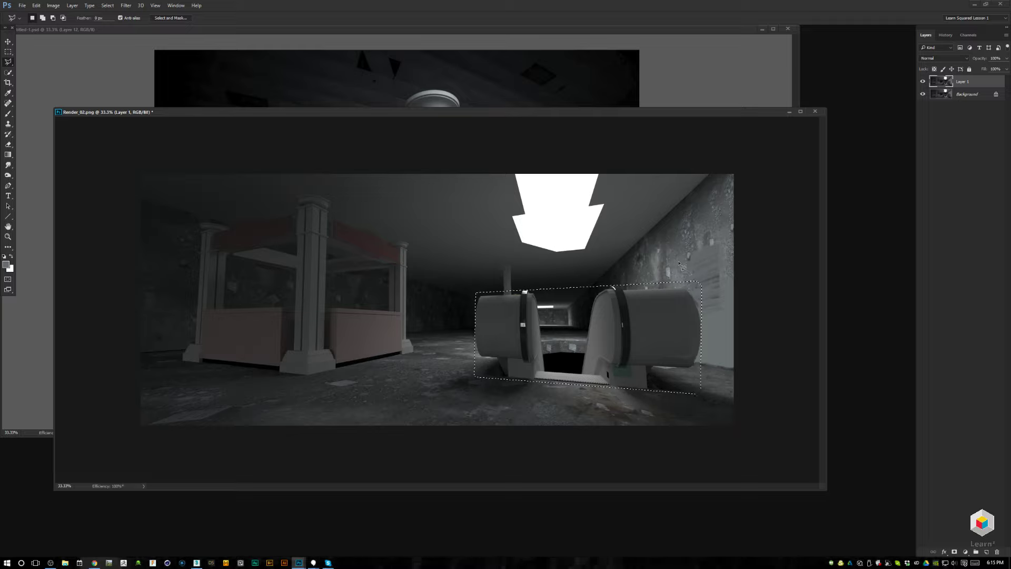
left_click_drag(616, 288, 630, 382)
key("Escape")
Select the outer drum of the nearer escalator with the Polygonal Lasso and copy it to a new layer.
left_click(631, 284)
left_click(704, 393)
left_click(704, 288)
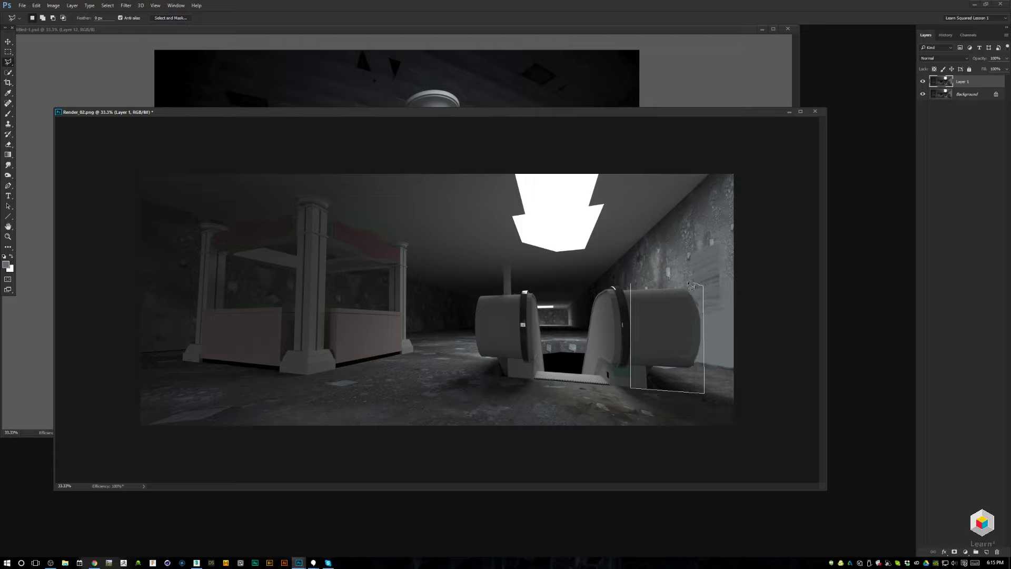
left_click(631, 284)
key("ctrl+j")
Narrow the copied escalator drum and skew its outer corners slightly inward with Free Transform.
key("ctrl+t")
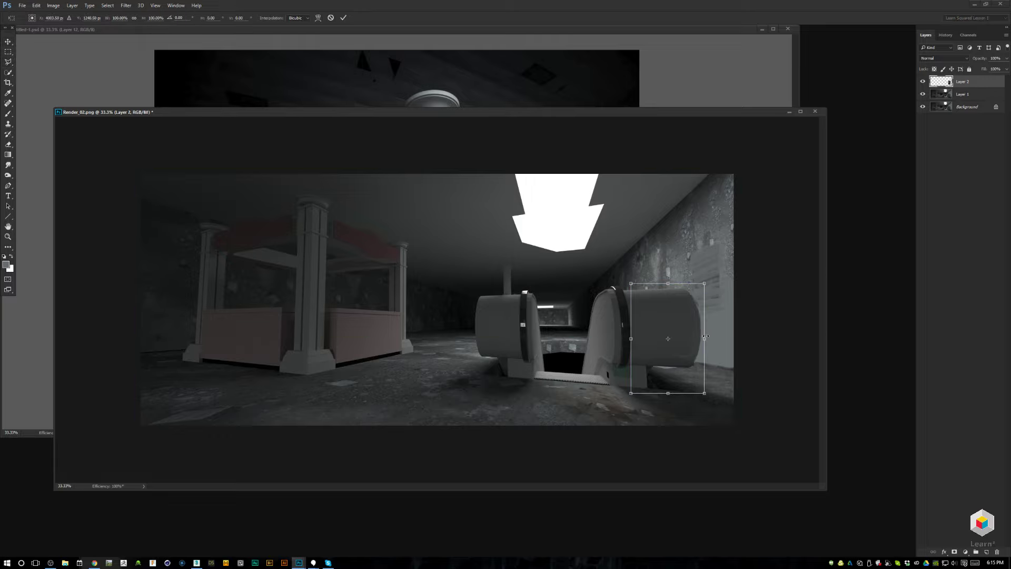
left_click_drag(706, 336, 694, 328)
left_click_drag(685, 394, 685, 390)
left_click_drag(685, 285, 683, 288)
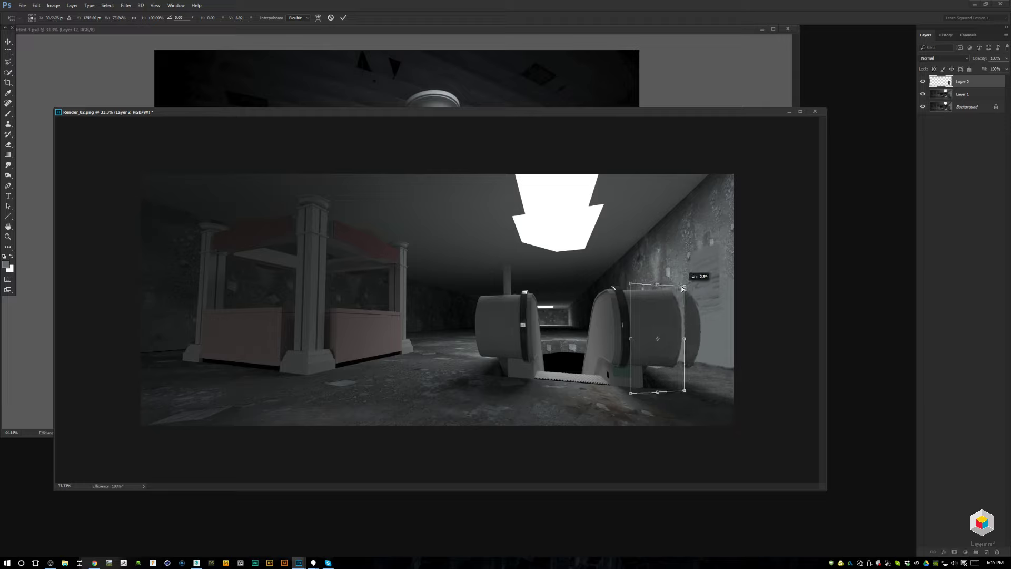
left_click_drag(685, 338, 687, 338)
key("Return")
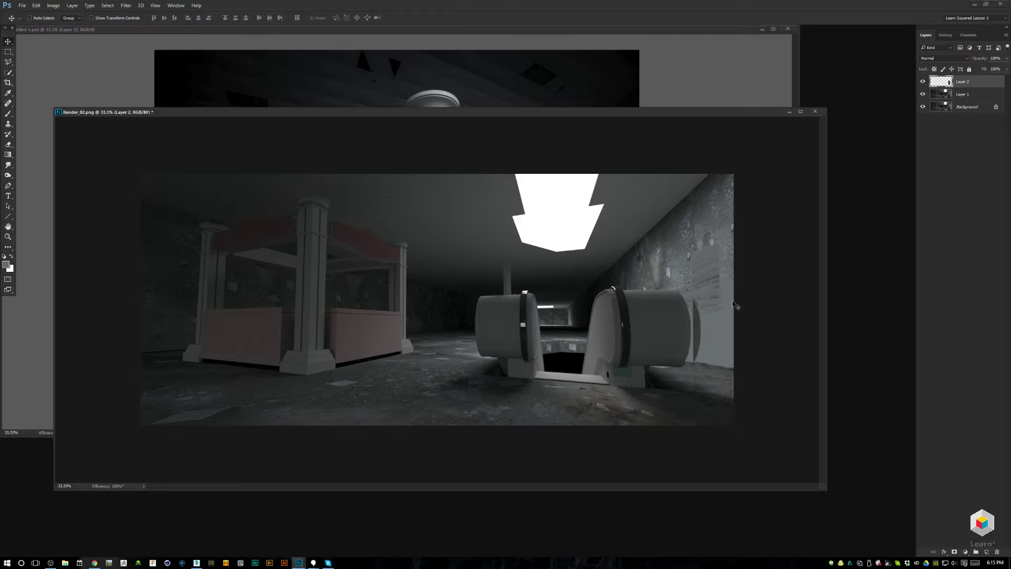
Brush wall grey over the remnant of the original drum edge beside the narrowed escalator.
key("b")
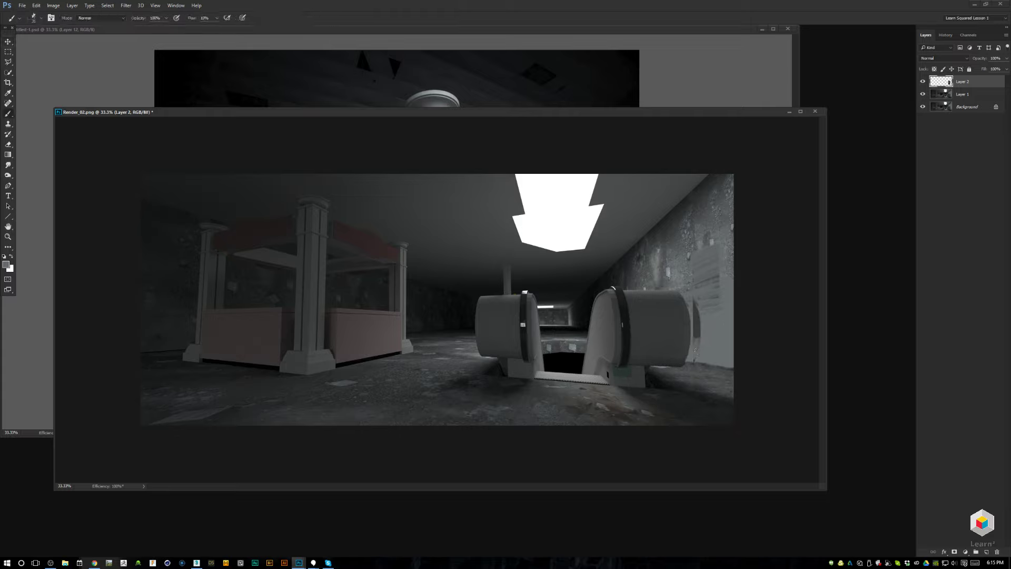
mouse_move(697, 331)
left_mouse_down()
mouse_move(695, 316)
mouse_move(695, 359)
left_mouse_up()
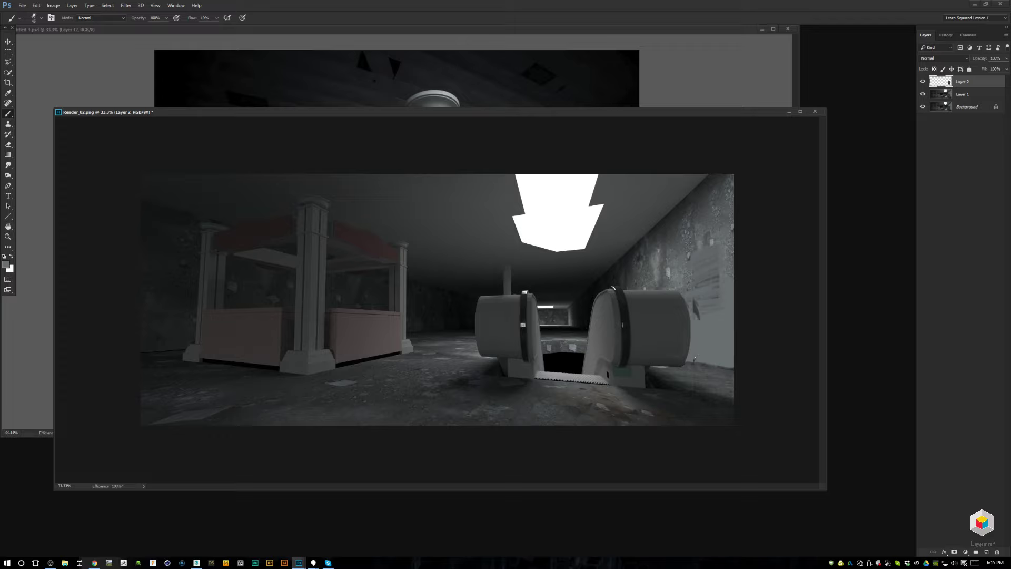
Sample nearby wall greys and paint out the dark marks left along the nearer escalator drum's outer edge.
left_click(699, 307, "alt")
left_click(698, 328, "alt")
left_click(682, 307, "alt")
Copy the far escalator's outer drum from Layer 1 to a new layer and stretch it outward toward the kiosk.
key("m")
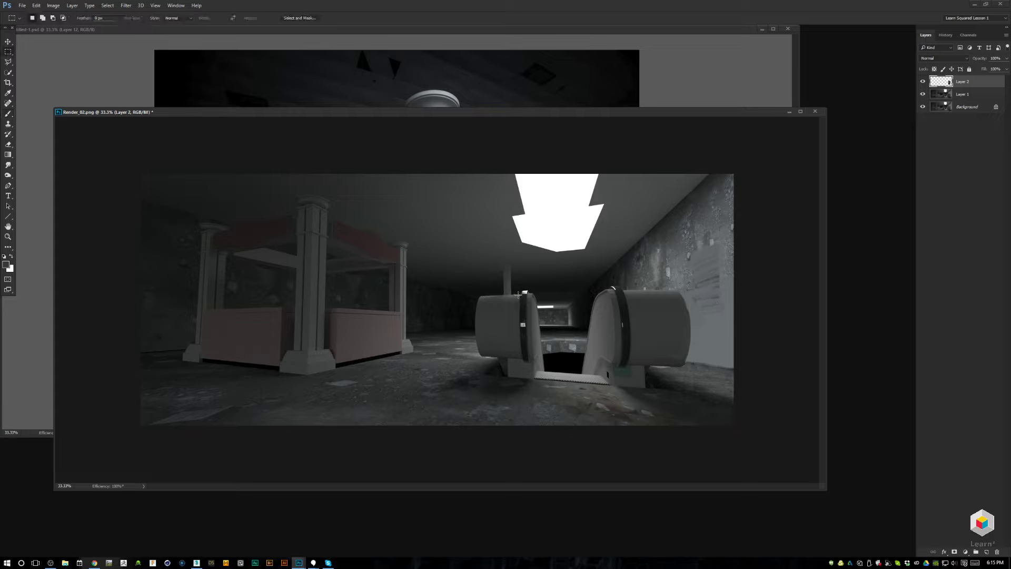
mouse_move(519, 295)
left_mouse_down()
mouse_move(459, 340)
mouse_move(472, 358)
left_mouse_up()
left_click(496, 301, "ctrl")
key("Return")
left_click(940, 95)
key("ctrl+j")
key("ctrl+t")
left_click_drag(471, 327, 460, 327)
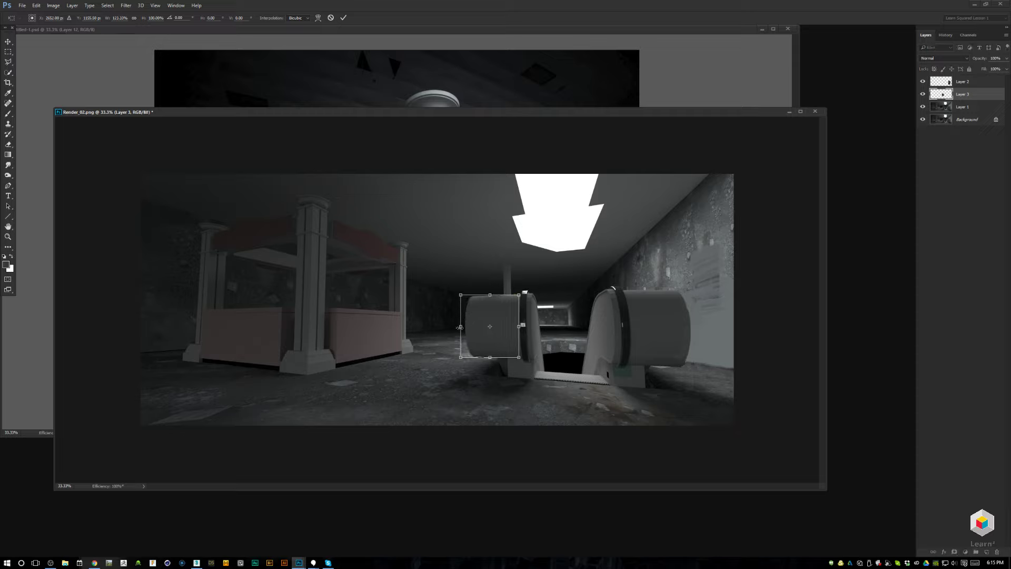
key("m")
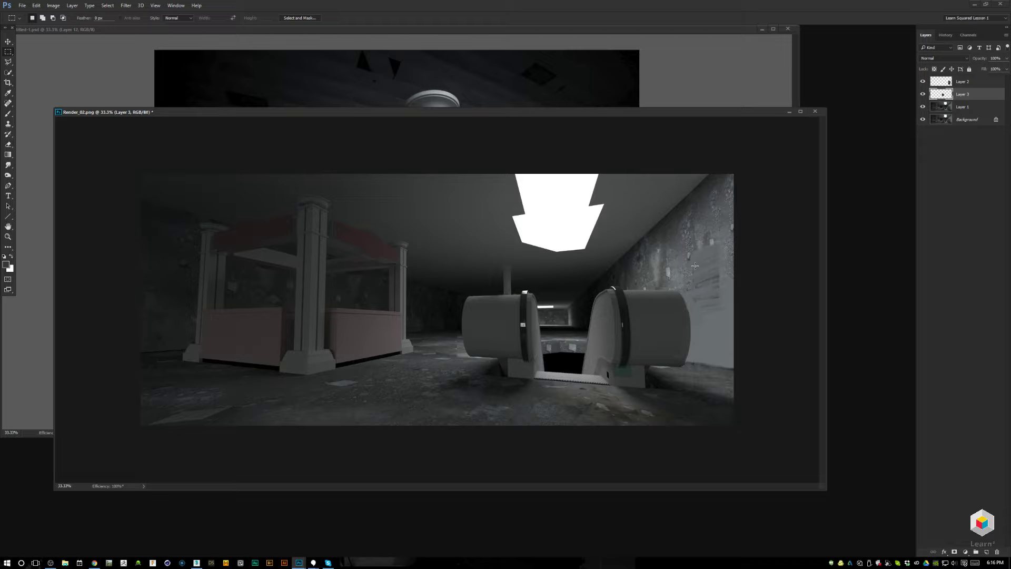
Outline both escalators with the Polygonal Lasso, merge the drum layers into Layer 1, and copy the selection to a new layer.
key("l")
left_click(459, 296)
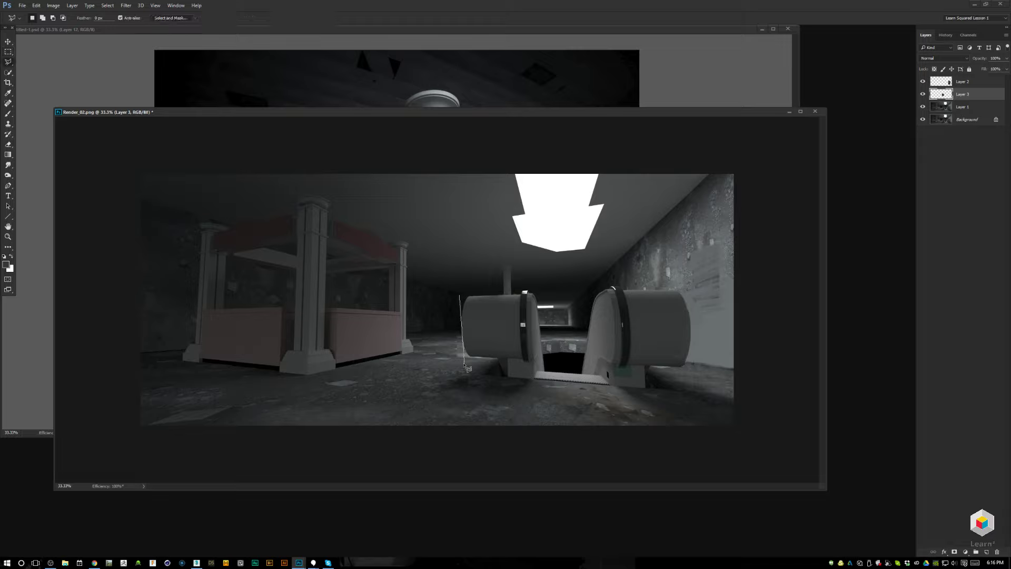
left_click(459, 375)
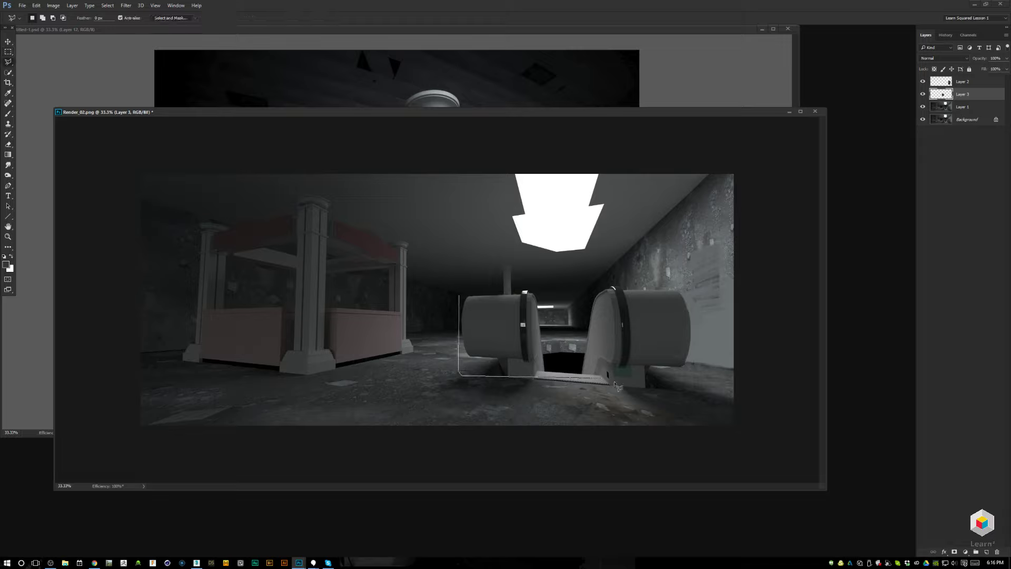
left_click(697, 391)
left_click(693, 286)
mouse_move(665, 286)
left_mouse_down()
mouse_move(606, 285)
mouse_move(586, 339)
mouse_move(544, 339)
mouse_move(531, 291)
mouse_move(460, 296)
left_mouse_up()
left_click(961, 113)
key("ctrl+j")
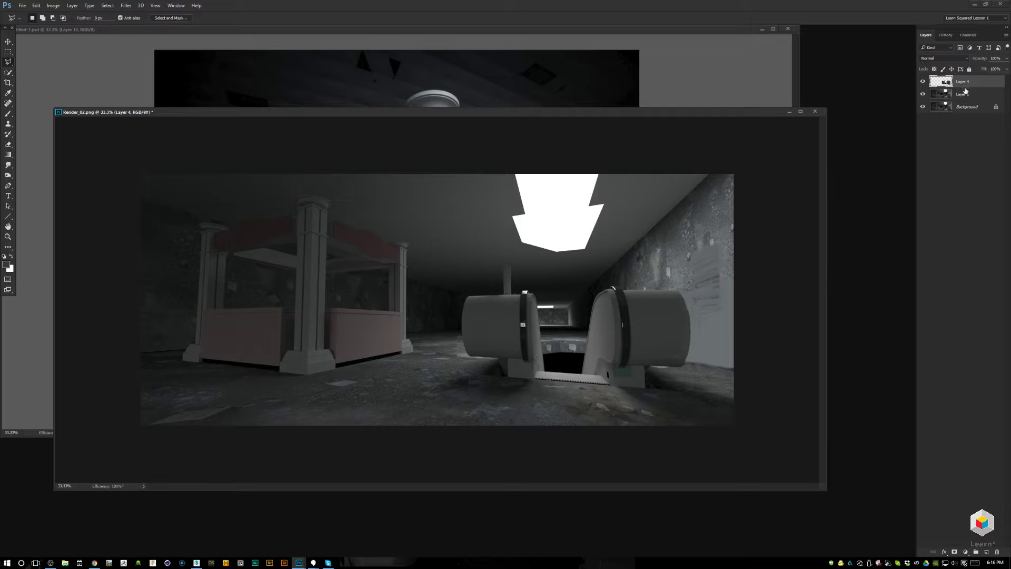
Stretch the copied escalator pair slightly wider toward the kiosk with Free Transform.
key("ctrl+t")
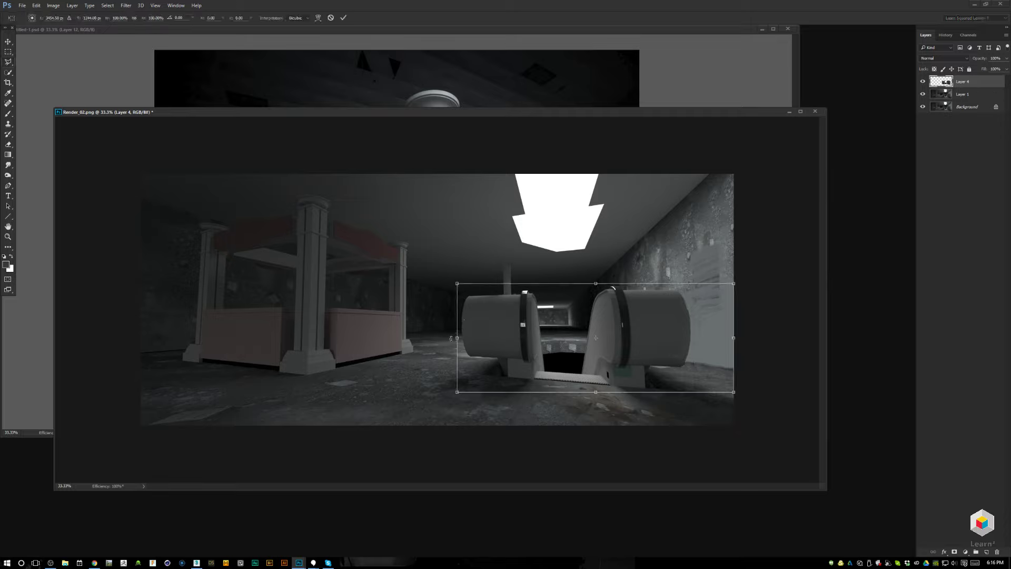
left_click_drag(456, 337, 449, 335)
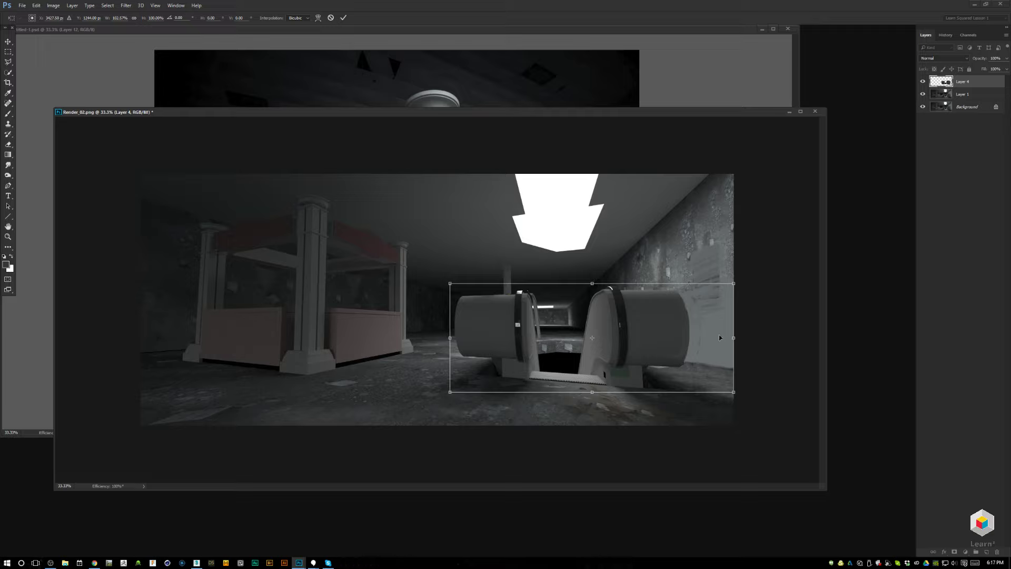
key("Return")
Select the opening between the escalators with the lasso and remove the duplicate escalator edge, cleaning up Layer 1 with the Clone Stamp.
key("l")
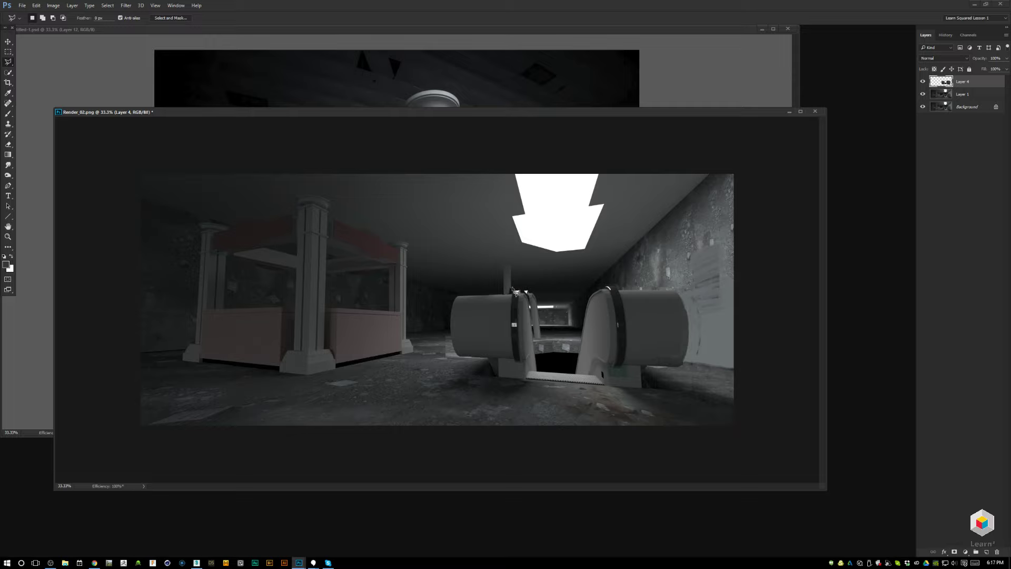
mouse_move(515, 297)
left_mouse_down()
mouse_move(504, 278)
mouse_move(512, 270)
left_mouse_up()
mouse_move(534, 306)
left_mouse_down()
mouse_move(536, 341)
mouse_move(578, 340)
mouse_move(579, 285)
left_mouse_up()
key("s")
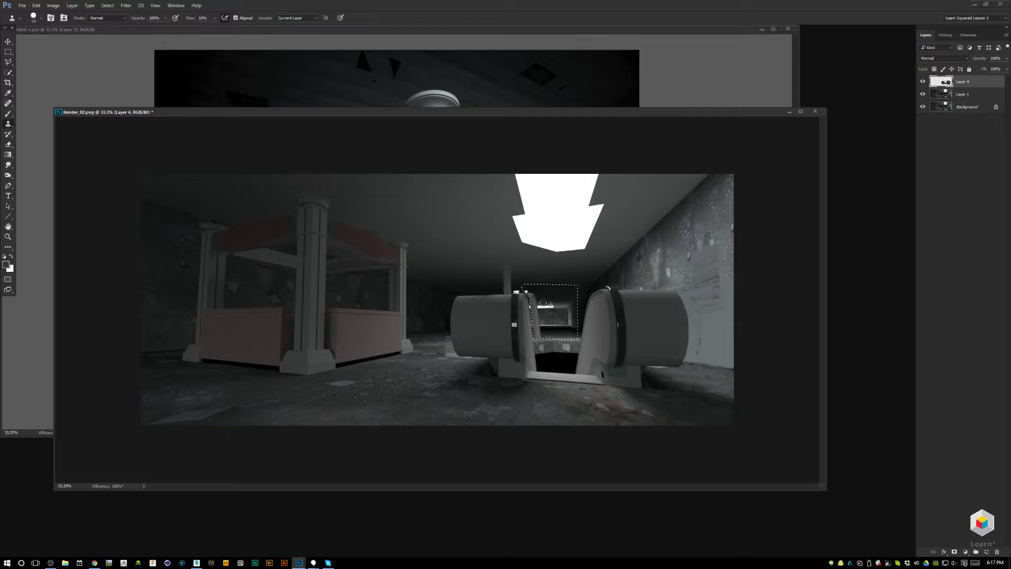
left_click(941, 92)
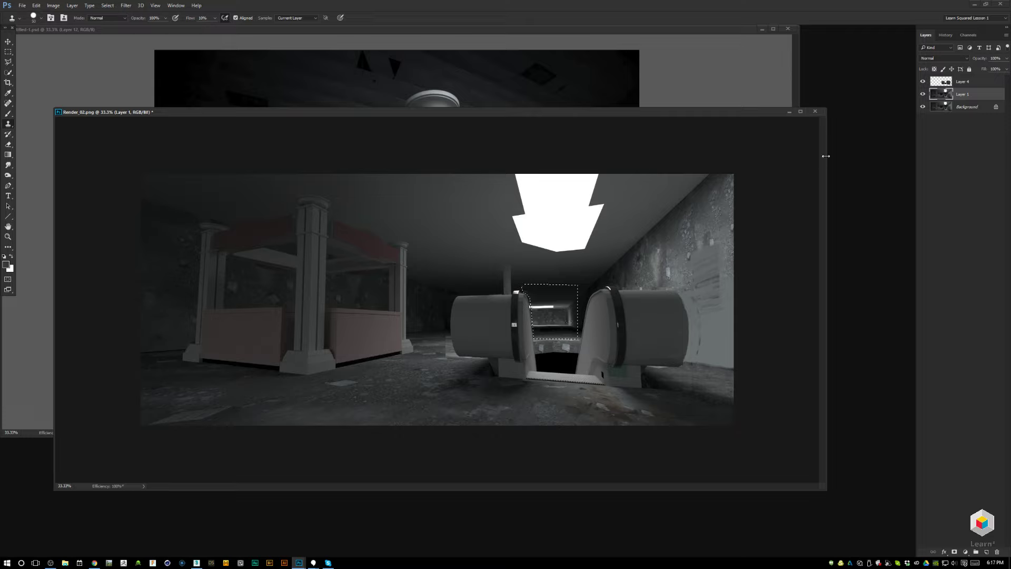
Lasso the floor around the far drum's outer edge and clear the excess pixels there from Layer 4.
key("alt+]")
key("l")
left_click(449, 332)
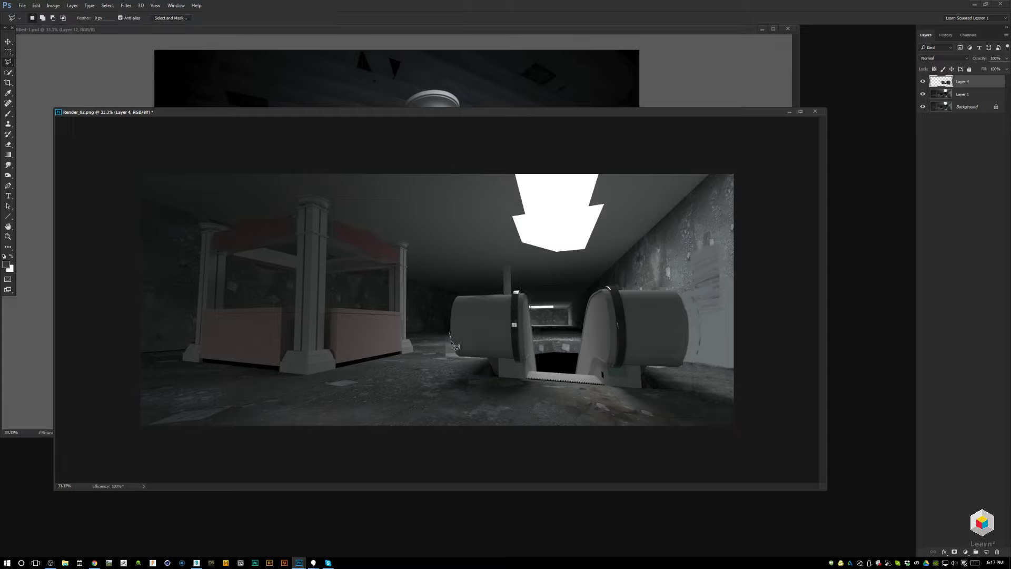
left_click(487, 359)
left_click(485, 375)
left_click(458, 386)
left_click(425, 380)
double_click(420, 331)
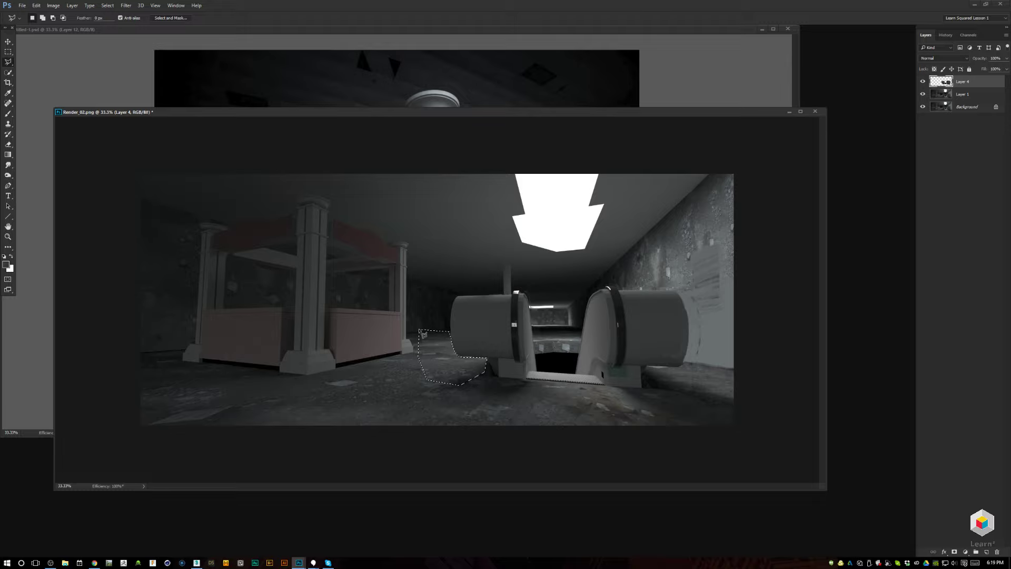
left_click_drag(502, 110, 501, 108)
key("m")
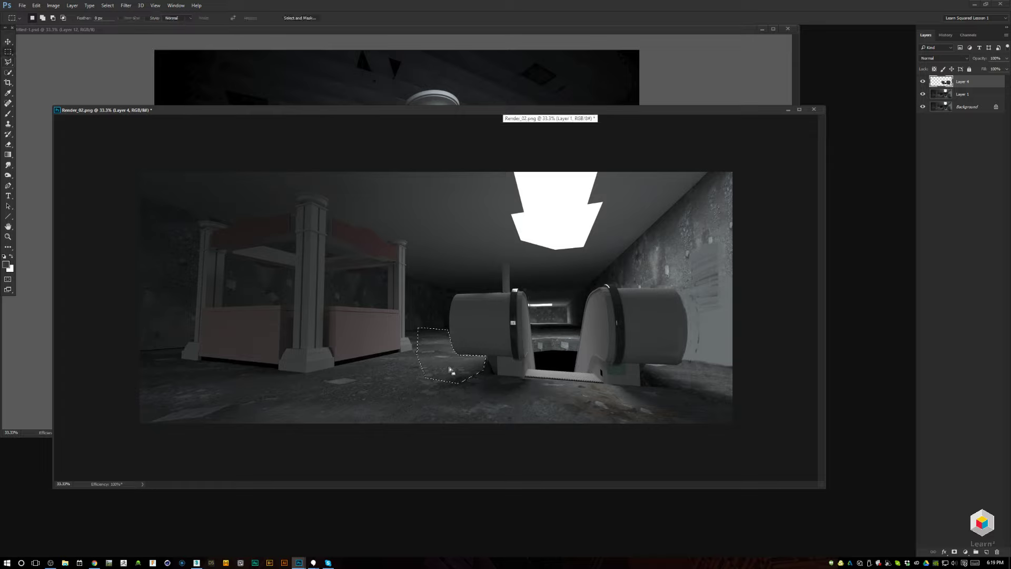
left_click(426, 393)
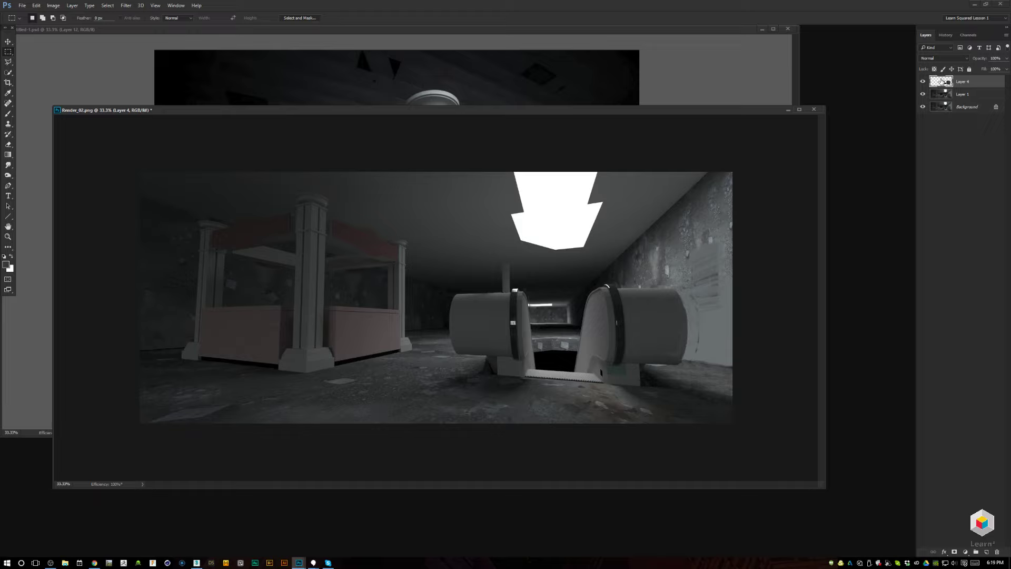
Check the outline of Layer 4 and clear the leftover background strip beside the far drum using Quick Selection.
left_click(923, 82)
left_click(923, 81)
left_click(940, 83, "ctrl")
key("l")
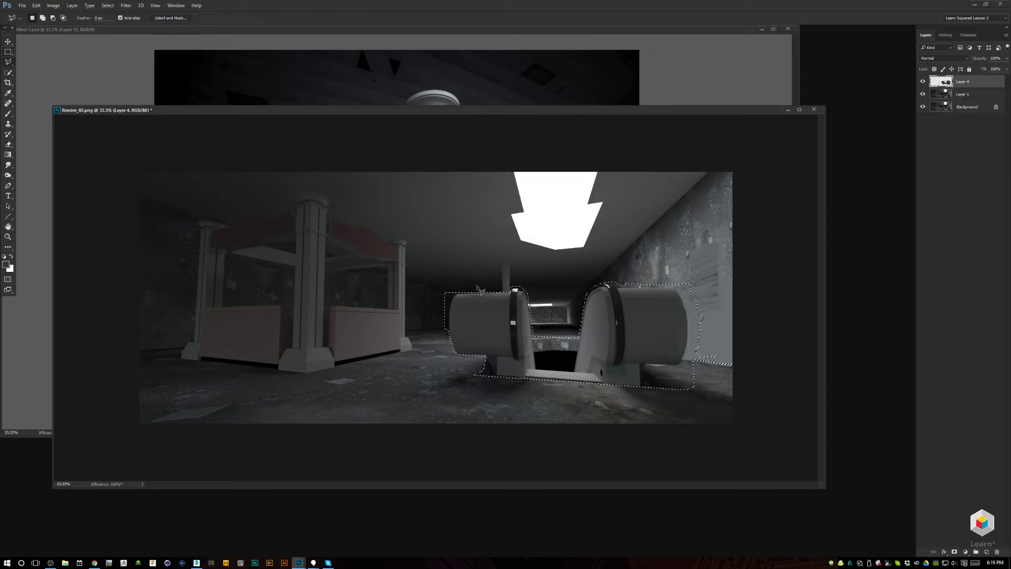
key("ctrl+d")
key("w")
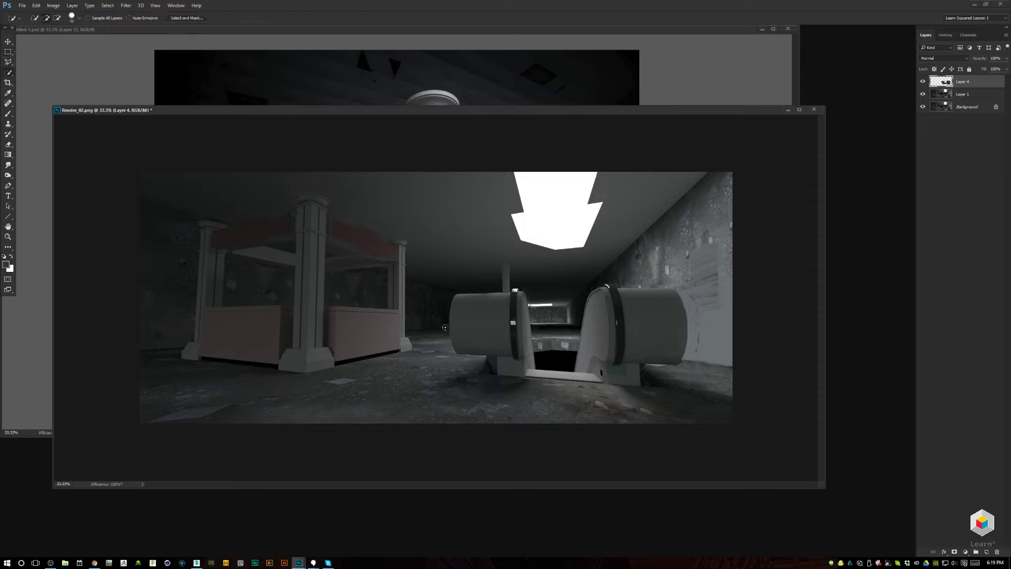
left_click_drag(443, 323, 447, 295)
key("m")
left_click(411, 365)
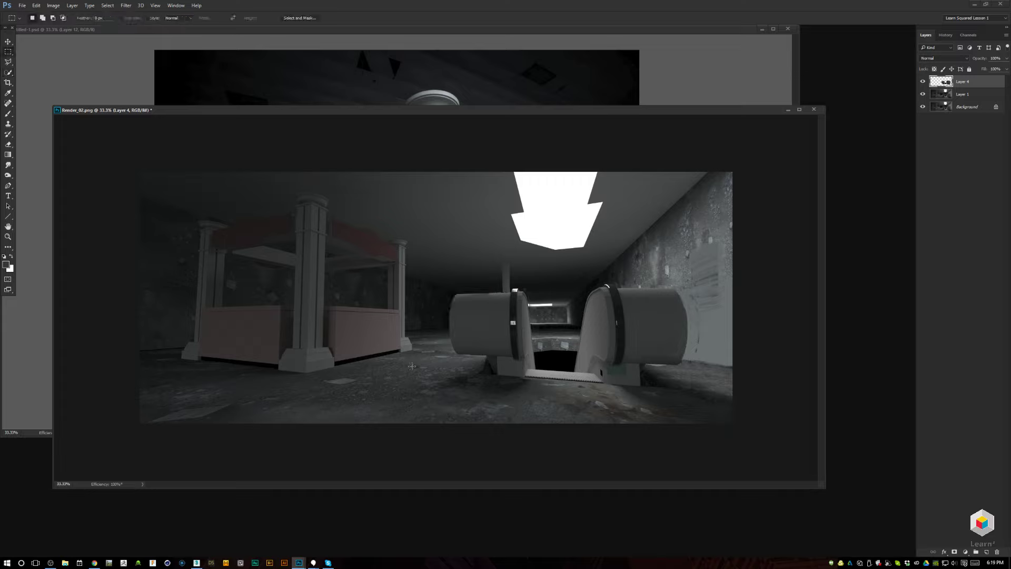
Quick-select the wall and floor around the nearer drum on Layer 4, extend the selection with the lasso, and split it onto a new layer.
key("b")
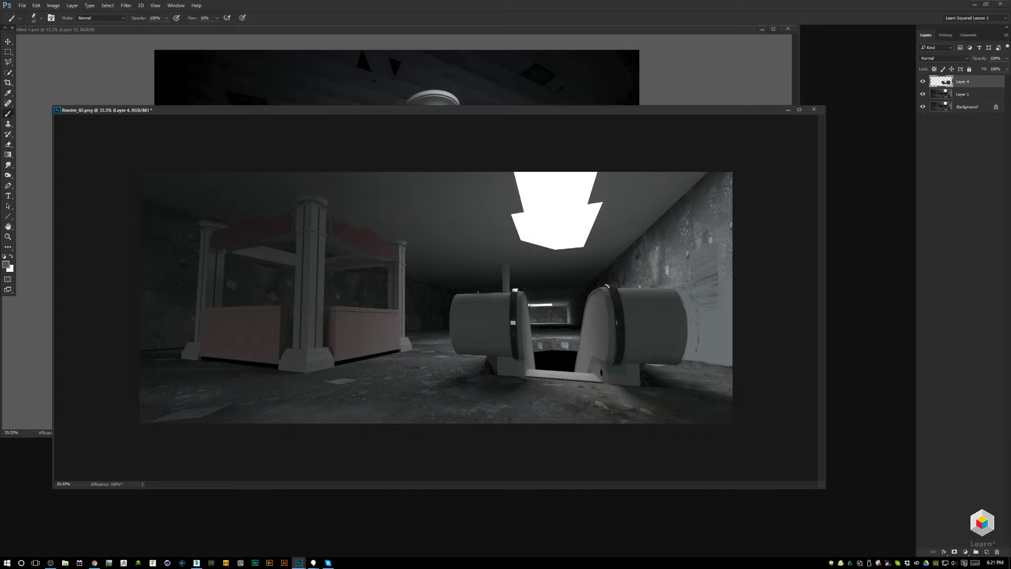
key("w")
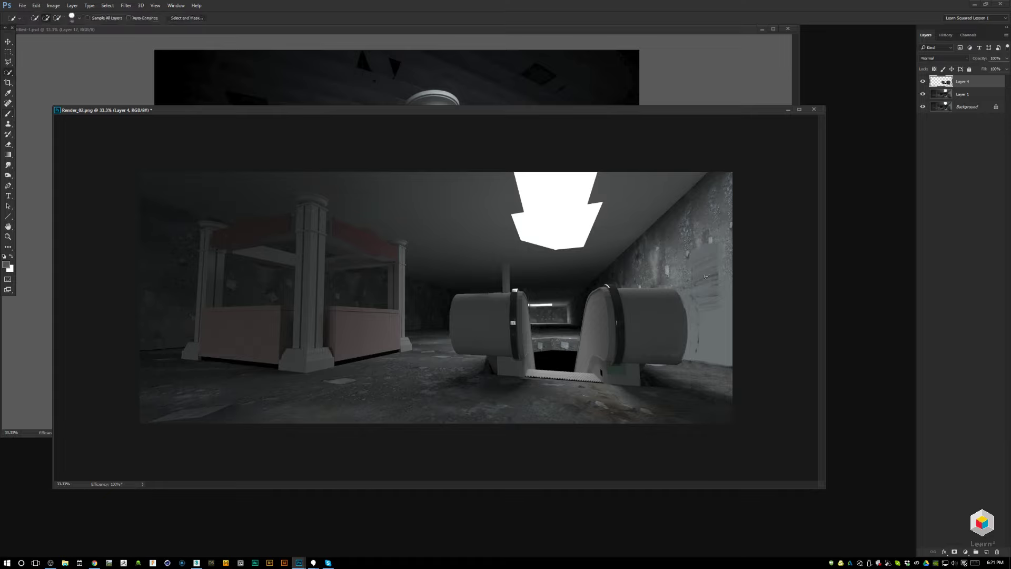
mouse_move(691, 301)
left_mouse_down()
mouse_move(701, 353)
mouse_move(710, 332)
mouse_move(689, 374)
mouse_move(683, 343)
left_mouse_up()
key("l")
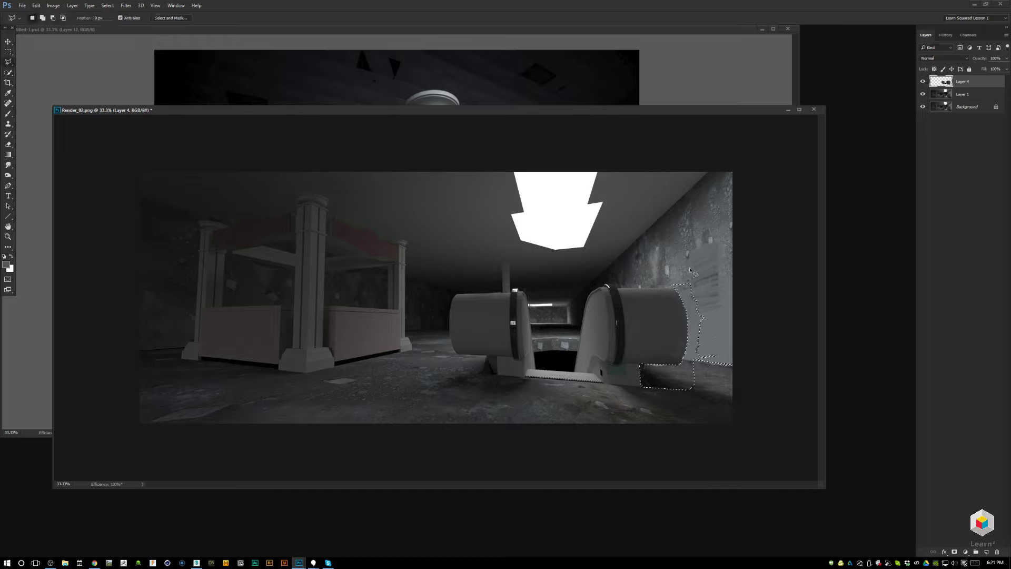
mouse_move(691, 374)
left_mouse_down()
mouse_move(741, 409)
mouse_move(764, 303)
mouse_move(740, 276)
left_mouse_up()
mouse_move(707, 256)
left_mouse_down()
mouse_move(685, 288)
mouse_move(591, 290)
mouse_move(604, 262)
mouse_move(708, 232)
left_mouse_up()
key("ctrl+j")
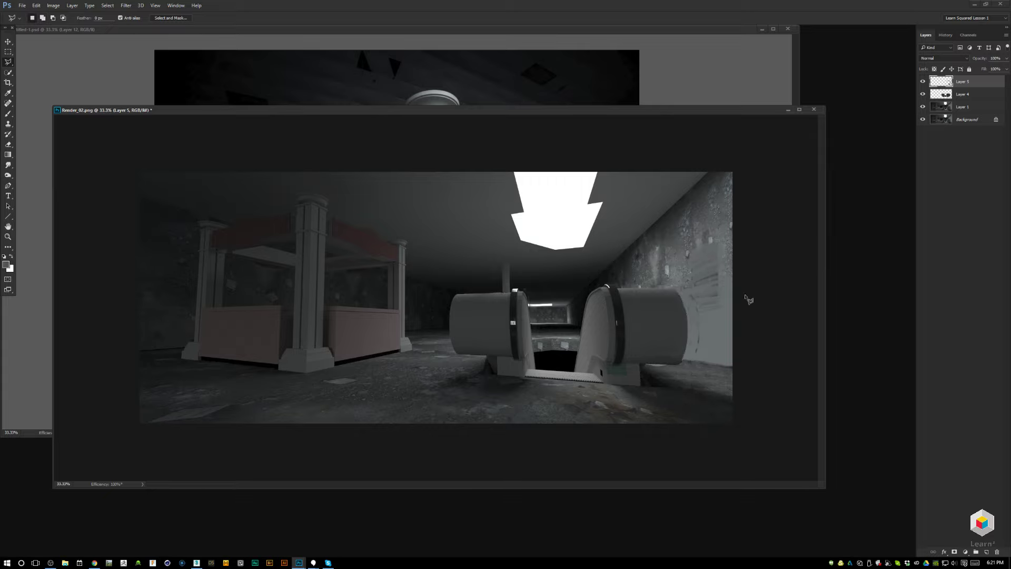
Place escalator Layer 4 above the wall patch layer and toggle the patch's visibility to compare.
mouse_move(947, 97)
left_mouse_down()
mouse_move(946, 109)
mouse_move(956, 101)
left_mouse_up()
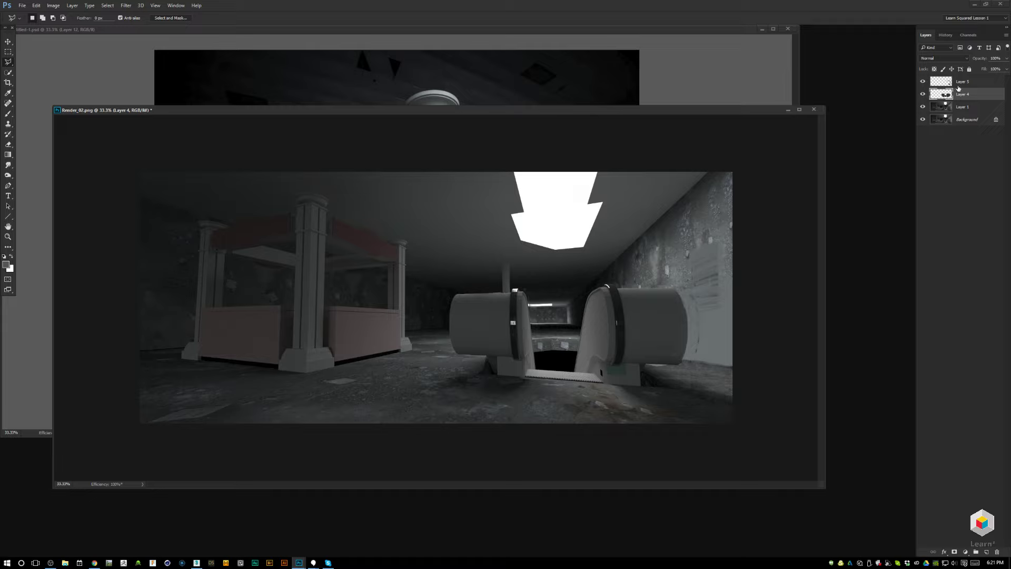
left_click_drag(960, 97, 951, 101)
key("ctrl+z")
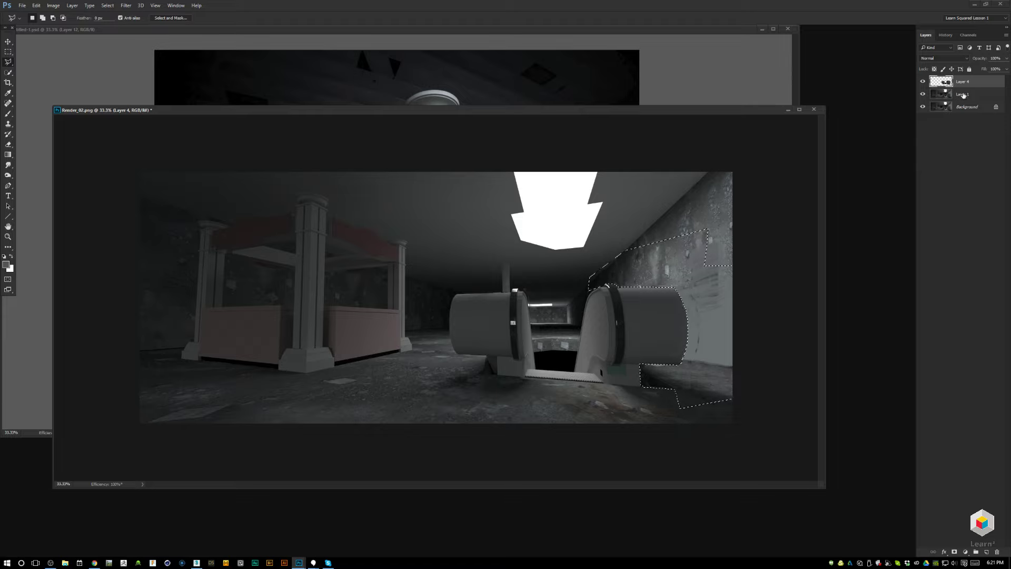
key("ctrl+z")
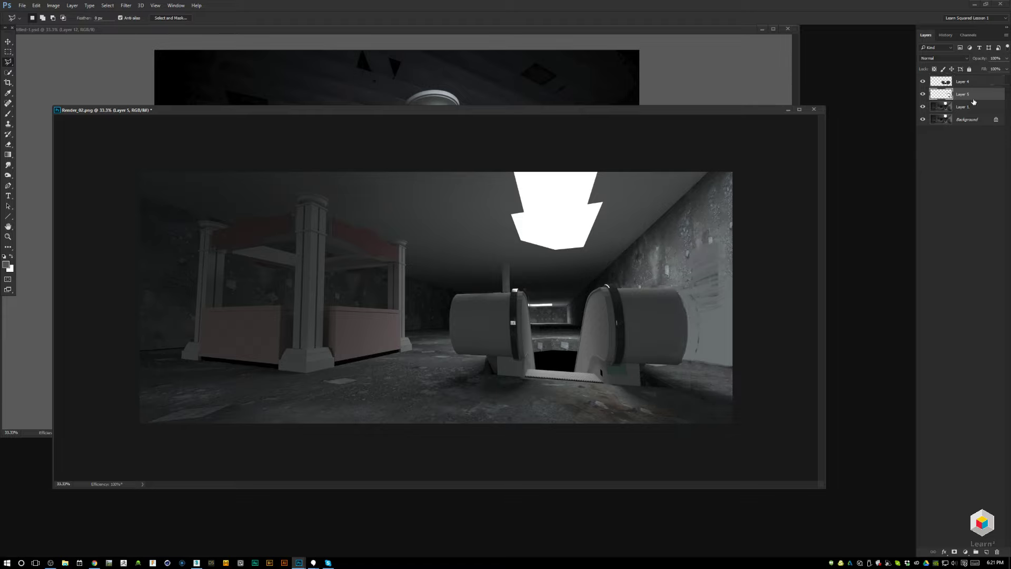
left_click(923, 94)
left_click(923, 95)
Reset the colours to default and create a new white 5120 × 1440 pixel document at 72 pixels/inch.
key("b")
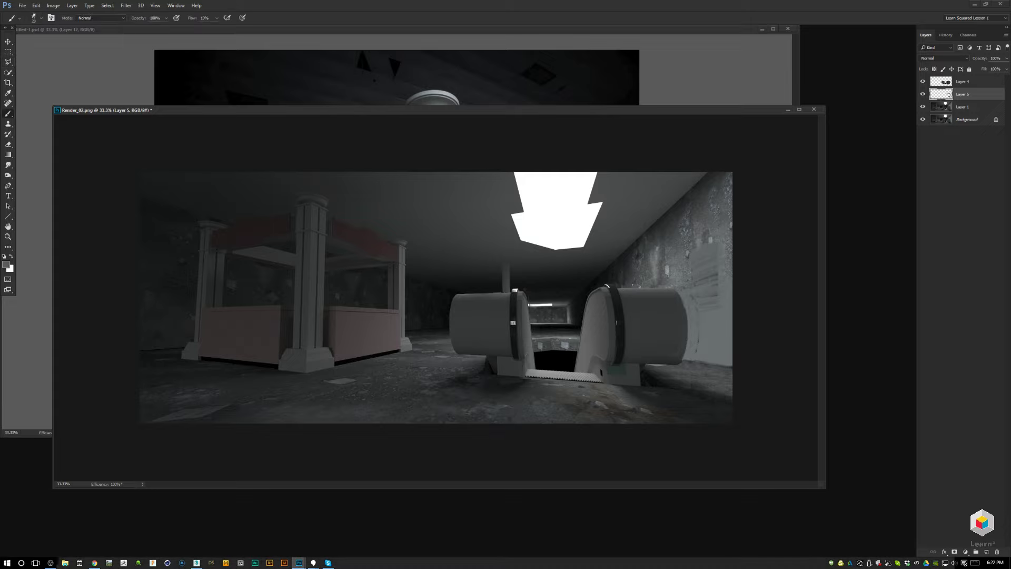
key("d")
left_click(22, 5)
left_click(29, 15)
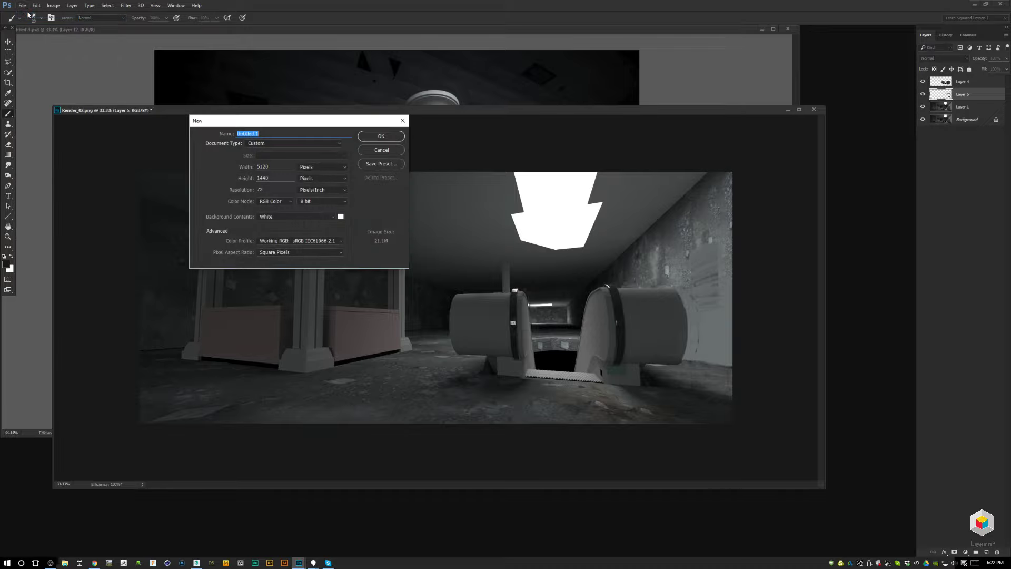
key("Return")
Crop the blank document to a smaller landscape canvas, enlarge it to 50%, and place its window over the render.
key("c")
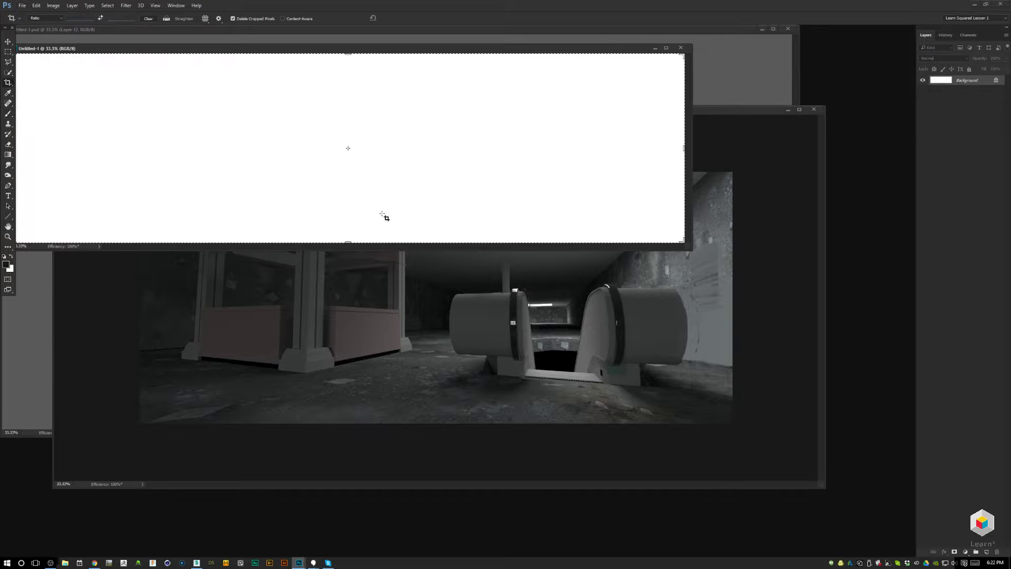
left_click_drag(296, 226, 517, 97)
key("Return")
key("ctrl+plus")
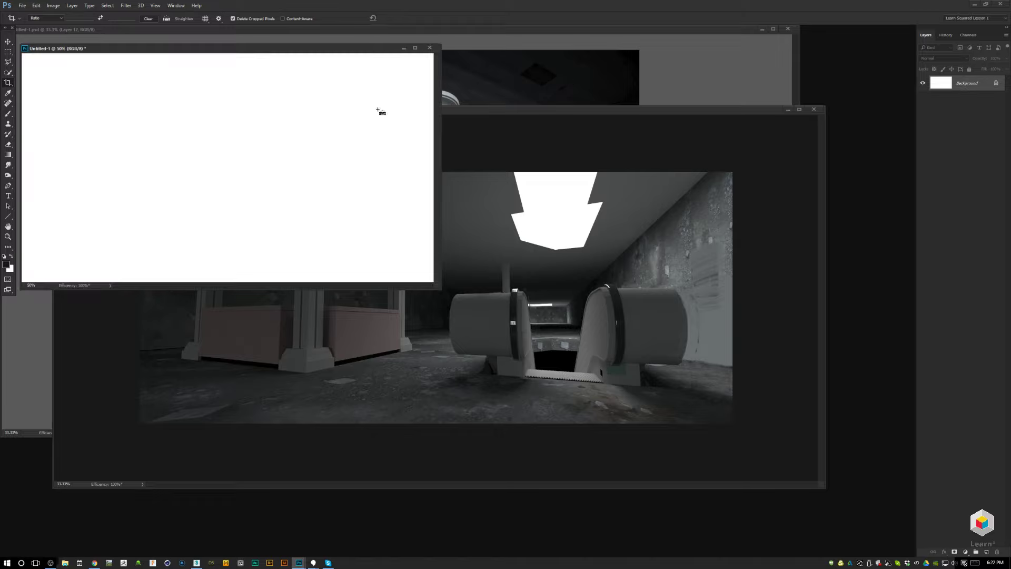
left_click_drag(272, 50, 520, 90)
Brush a balance diagram in black: a triangular fulcrum under a long horizontal beam.
key("b")
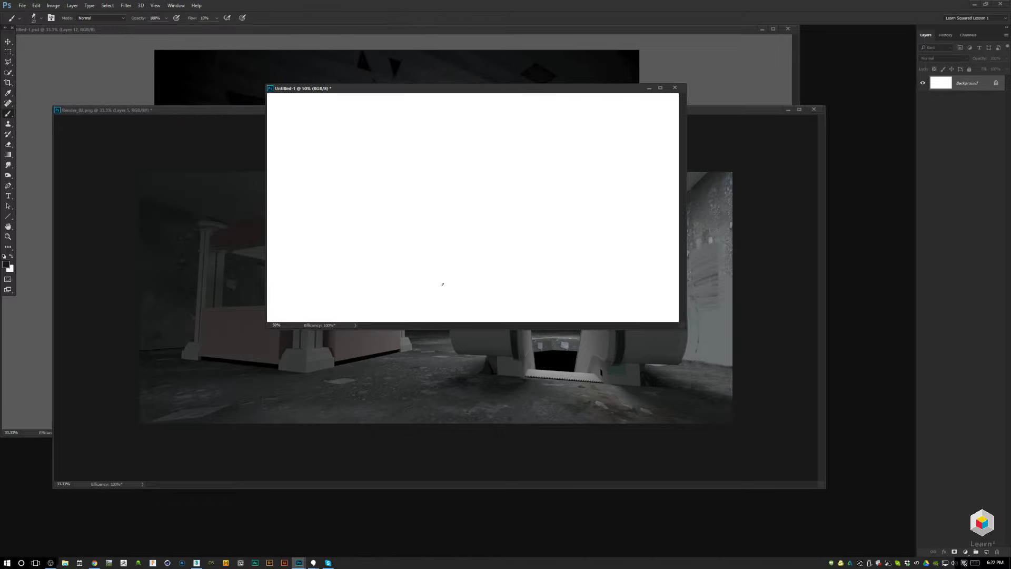
mouse_move(470, 252)
left_mouse_down()
mouse_move(440, 286)
mouse_move(496, 286)
mouse_move(470, 252)
left_mouse_up()
left_click_drag(311, 247, 644, 246)
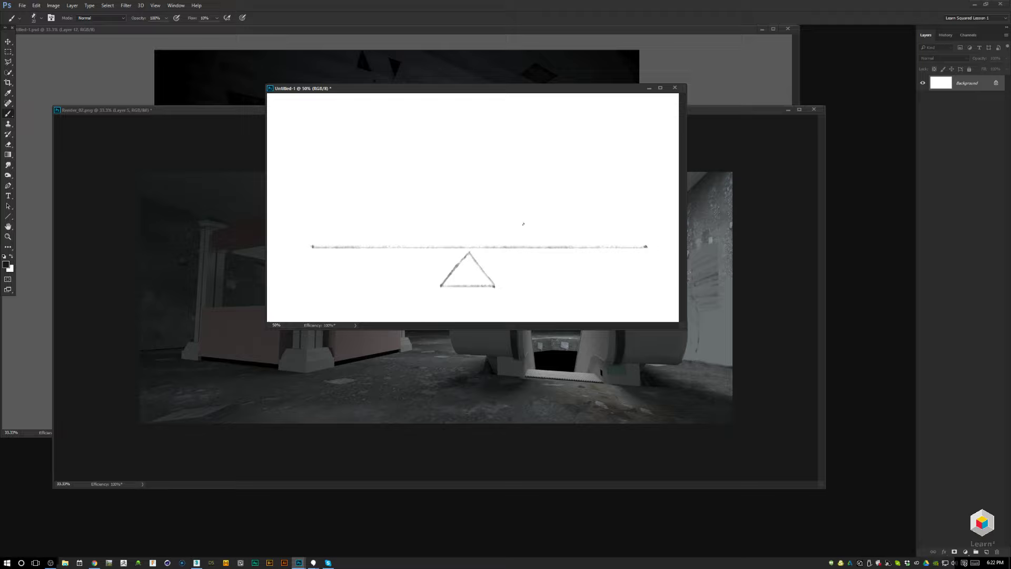
Sketch a large circle on one end of the beam, a small circle on the other, and a mark above the fulcrum.
mouse_move(317, 235)
left_mouse_down()
mouse_move(395, 158)
mouse_move(321, 241)
left_mouse_up()
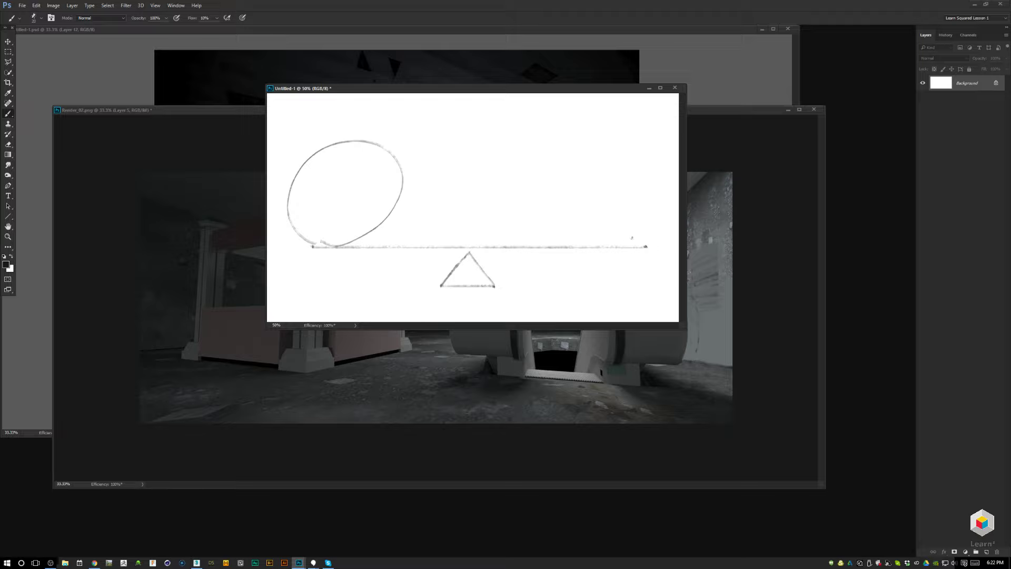
left_click_drag(632, 238, 626, 236)
left_click_drag(405, 228, 407, 260)
key("ctrl+z")
mouse_move(371, 138)
left_mouse_down()
mouse_move(304, 181)
mouse_move(404, 179)
mouse_move(378, 140)
left_mouse_up()
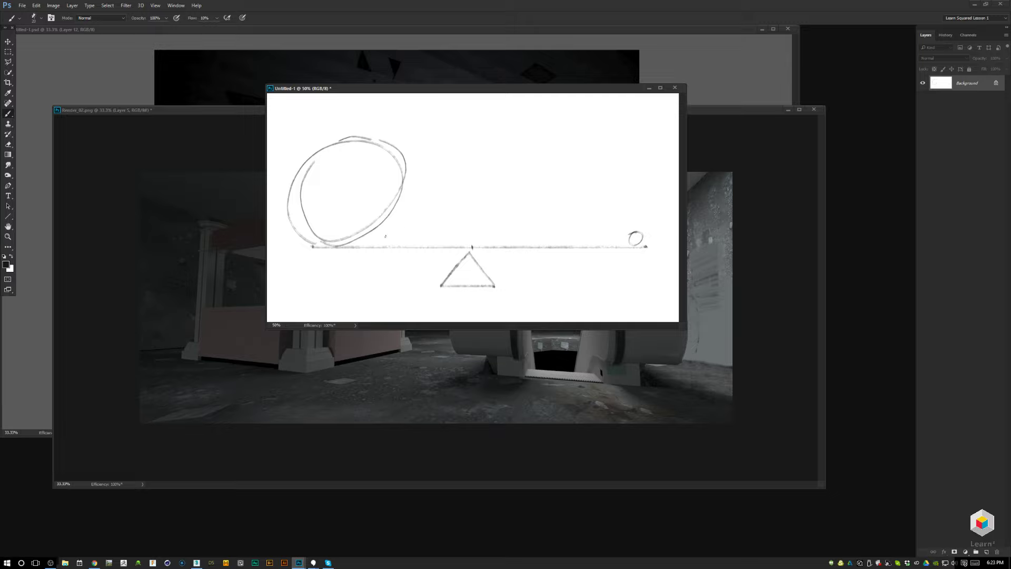
Undo the circles at the beam's ends and sketch one large circle on the beam, centred above the triangle.
key("ctrl+alt+z")
key("ctrl+alt+z")
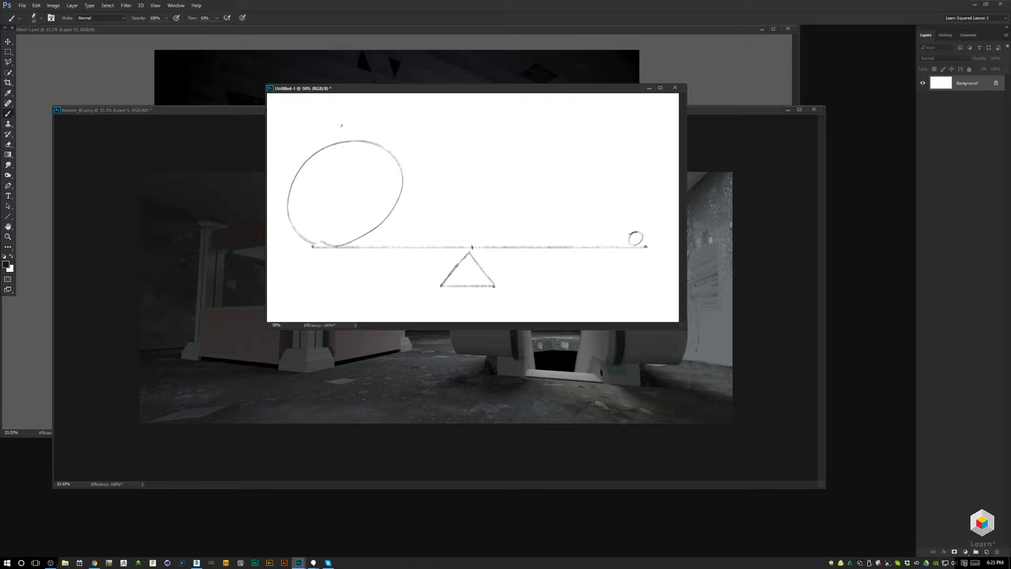
key("ctrl+alt+z")
key("ctrl+alt+z")
key("ctrl+alt+z")
mouse_move(447, 245)
left_mouse_down()
mouse_move(468, 148)
mouse_move(505, 209)
mouse_move(451, 245)
left_mouse_up()
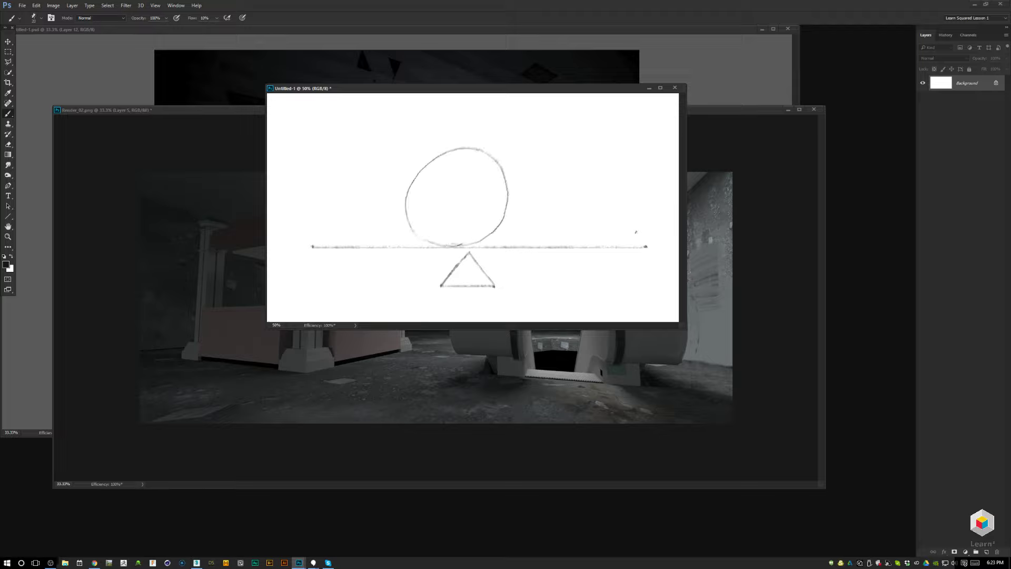
Sketch a small circle above the beam's right end, double the beam's line, and reinforce the triangle's base.
mouse_move(635, 232)
left_mouse_down()
mouse_move(648, 230)
mouse_move(633, 227)
left_mouse_up()
mouse_move(314, 248)
left_mouse_down()
mouse_move(619, 262)
mouse_move(646, 253)
mouse_move(314, 318)
left_mouse_up()
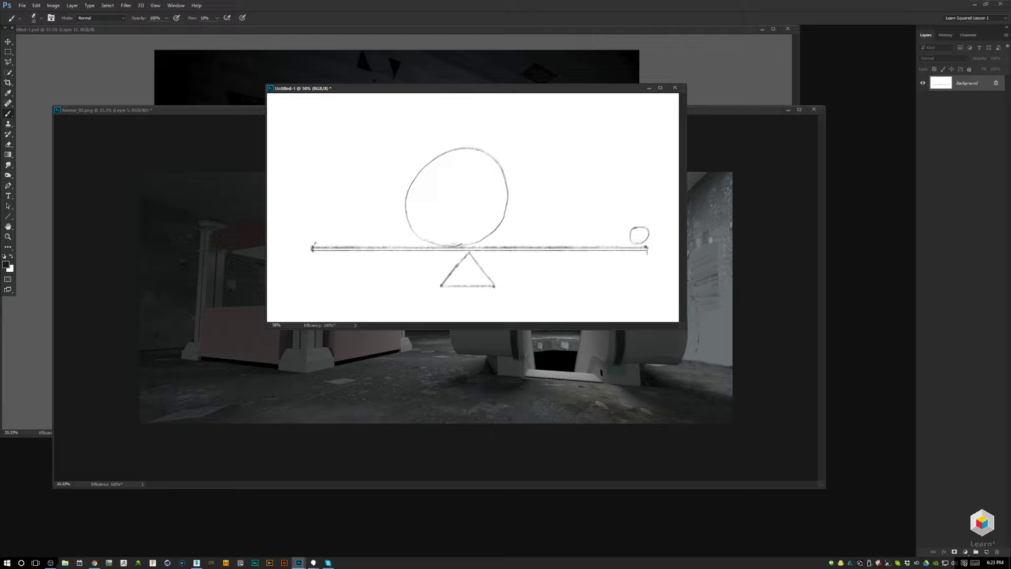
mouse_move(444, 285)
left_mouse_down()
mouse_move(470, 253)
mouse_move(498, 285)
mouse_move(449, 288)
mouse_move(498, 283)
left_mouse_up()
left_click_drag(457, 253, 642, 253)
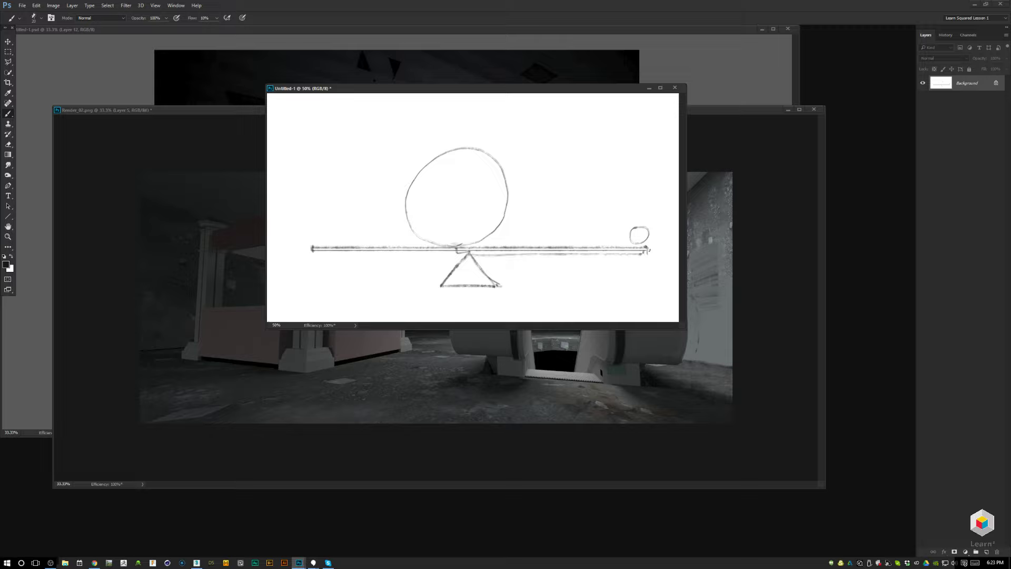
Undo the latest strokes on the triangle and along the beam's underside.
key("ctrl+z")
key("ctrl+z")
key("ctrl+alt+z")
key("ctrl+alt+z")
key("ctrl+alt+z")
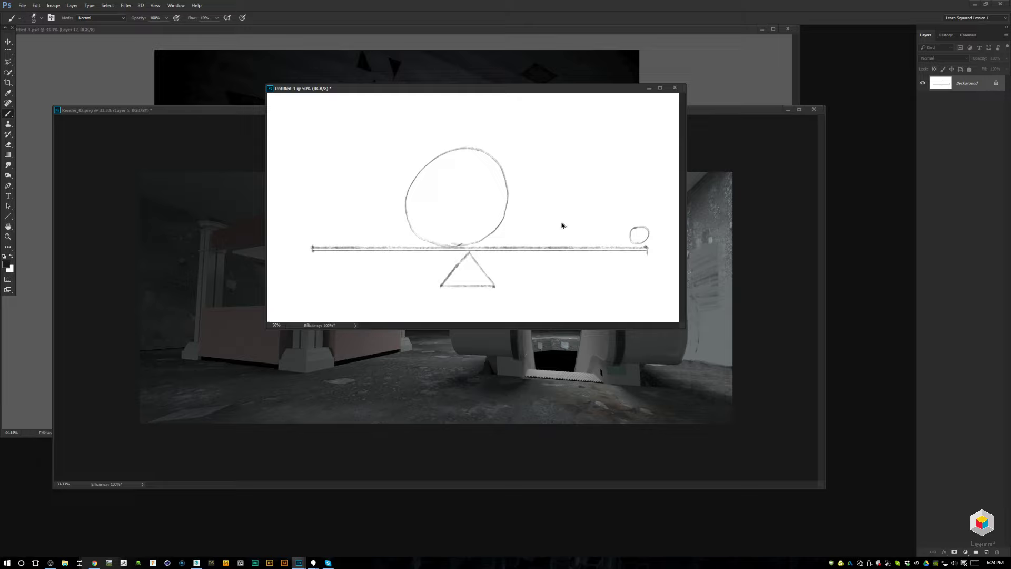
Clear the canvas to white and sketch a large circle with a smaller circle beside it on its right.
key("ctrl+BackSpace")
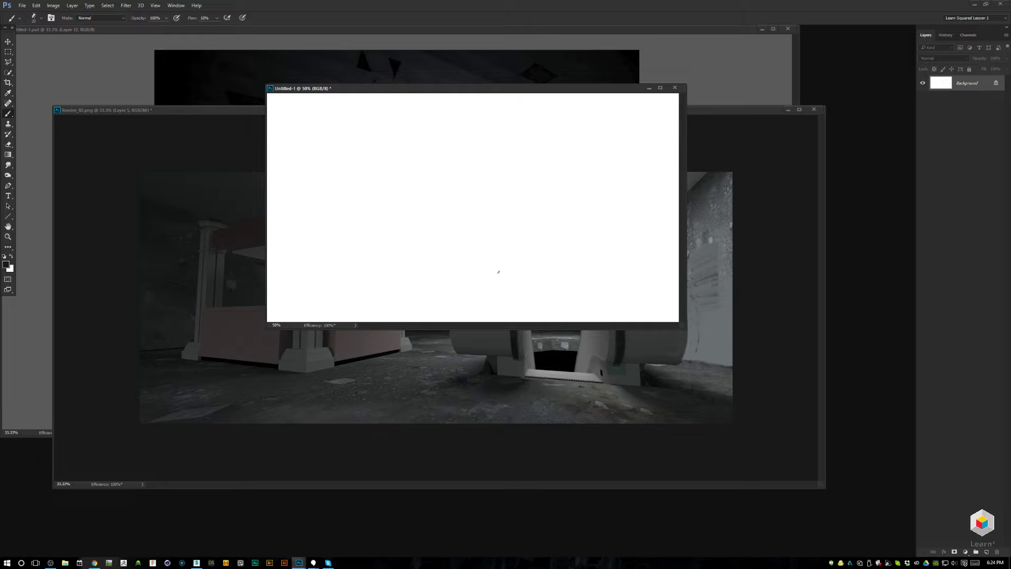
mouse_move(401, 276)
left_mouse_down()
mouse_move(373, 182)
mouse_move(467, 164)
mouse_move(477, 242)
mouse_move(401, 270)
left_mouse_up()
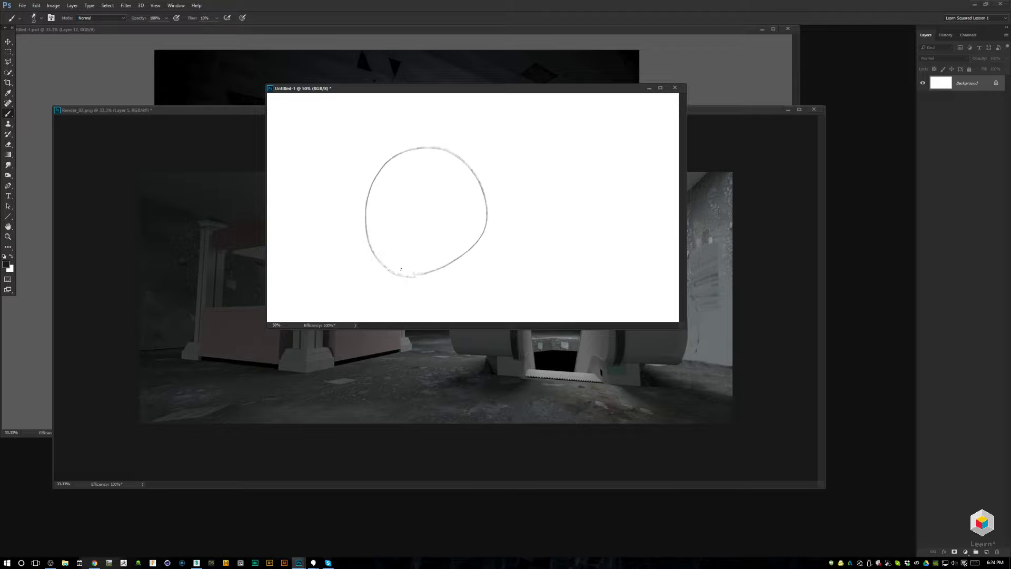
mouse_move(525, 275)
left_mouse_down()
mouse_move(555, 254)
mouse_move(527, 275)
left_mouse_up()
left_click_drag(423, 272, 433, 271)
Try a straight horizontal ground line beneath both circles.
left_click_drag(368, 277, 605, 275)
key("ctrl+z")
left_click_drag(355, 279, 592, 280)
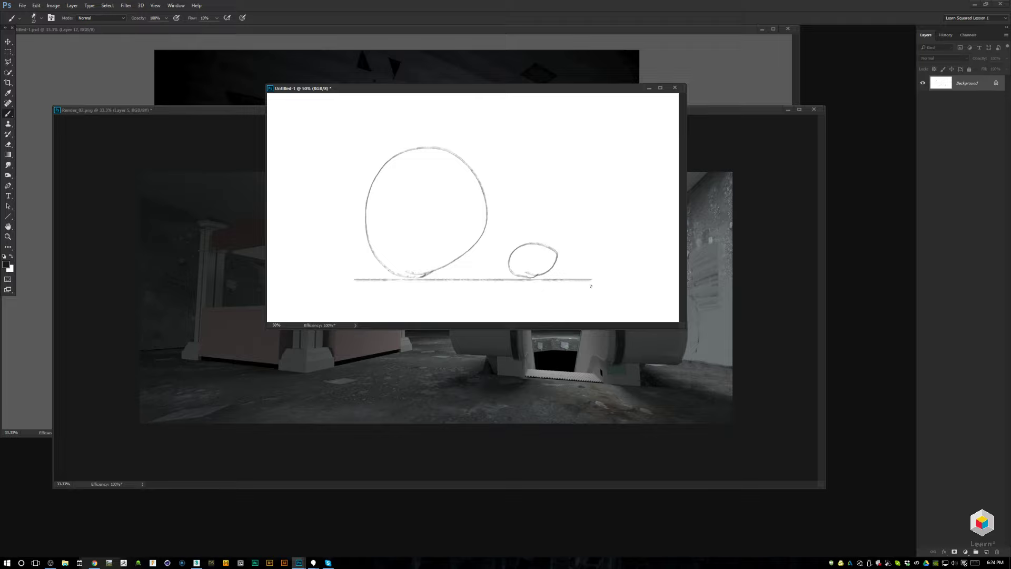
key("ctrl+z")
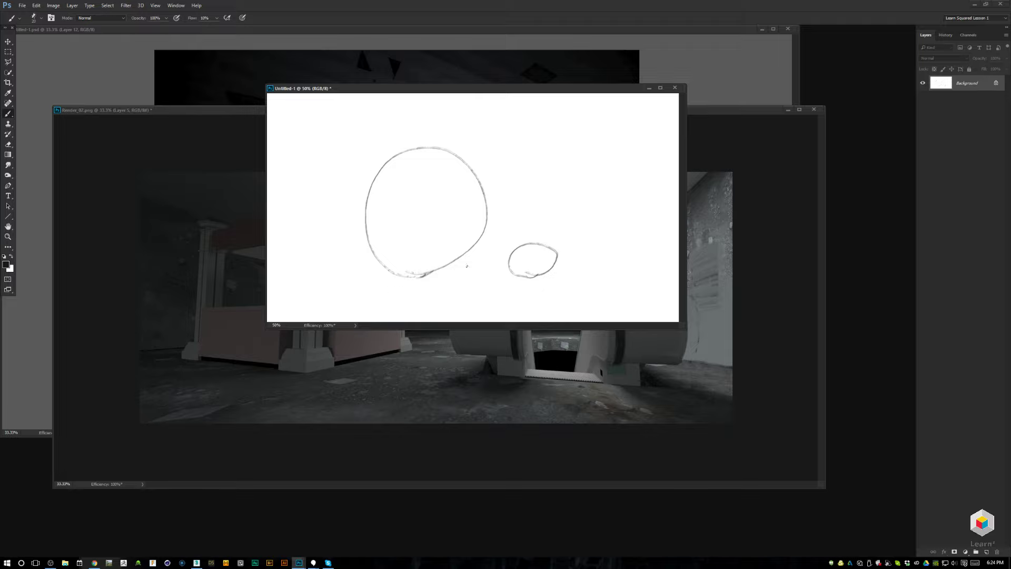
Copy the large circle to its own layer and shift it slightly down and to the left.
key("m")
left_click_drag(353, 288, 507, 111)
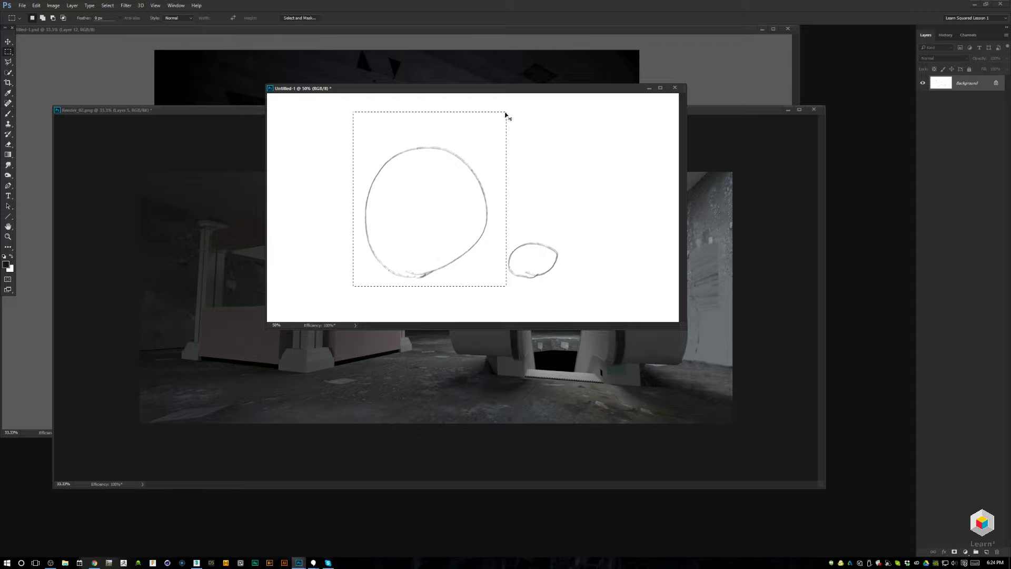
key("ctrl+j")
key("v")
left_click_drag(484, 252, 477, 260)
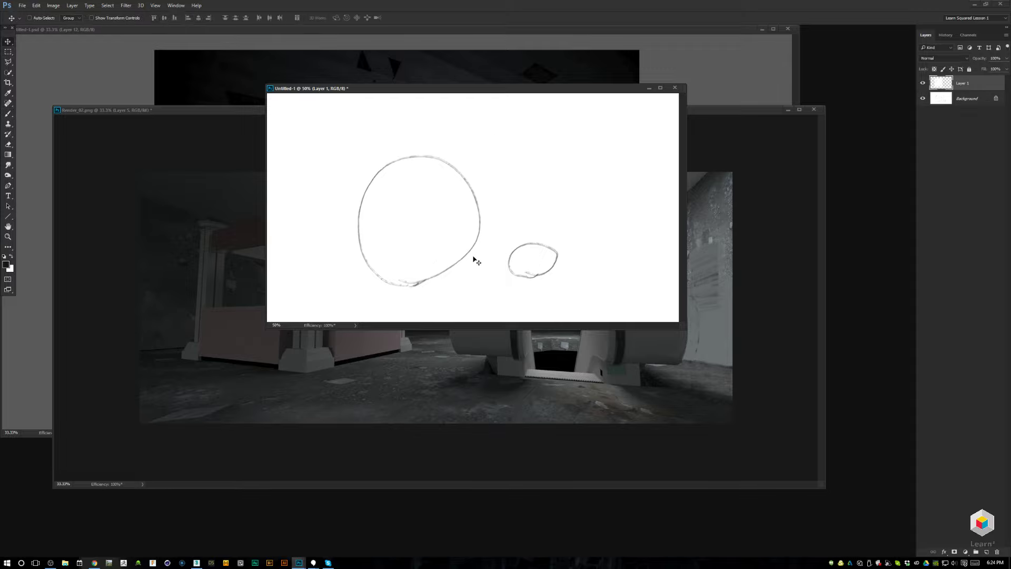
Brush short contact marks under both circles and sketch converging perspective lines across the ground.
key("b")
left_click_drag(394, 287, 426, 287)
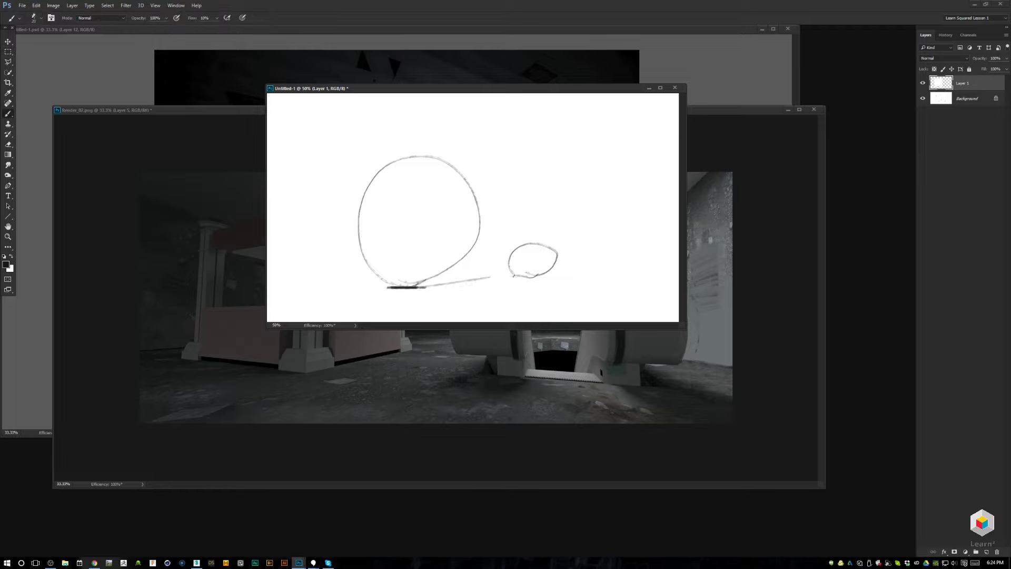
mouse_move(510, 276)
left_mouse_down()
mouse_move(551, 279)
mouse_move(486, 321)
mouse_move(338, 320)
left_mouse_up()
left_click_drag(275, 270, 364, 259)
left_click_drag(469, 255, 534, 247)
mouse_move(627, 251)
left_mouse_down()
mouse_move(588, 307)
mouse_move(653, 337)
left_mouse_up()
left_click_drag(666, 251, 684, 277)
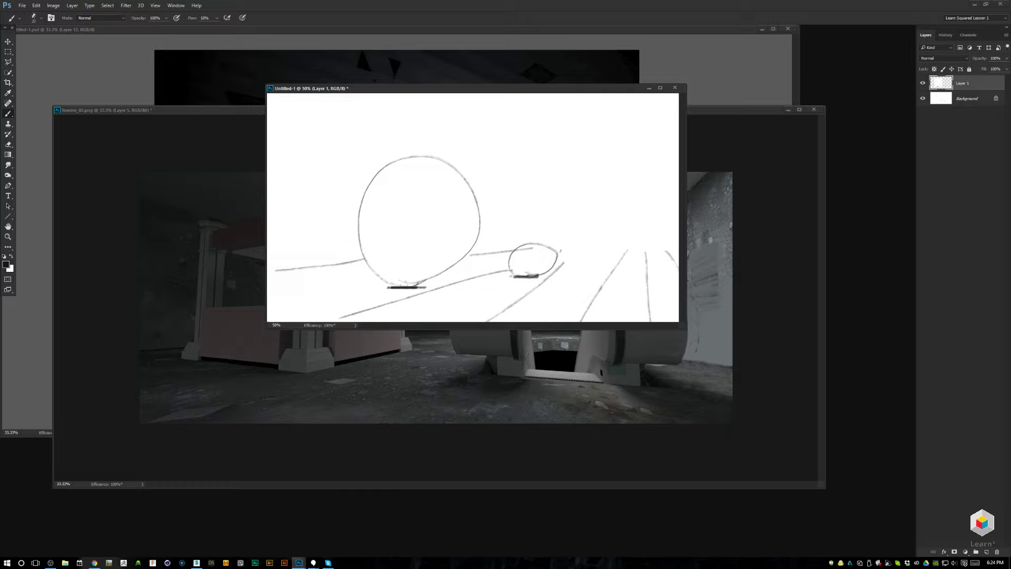
Merge the layer down and move the small circle up and to the right, further into the distance.
key("m")
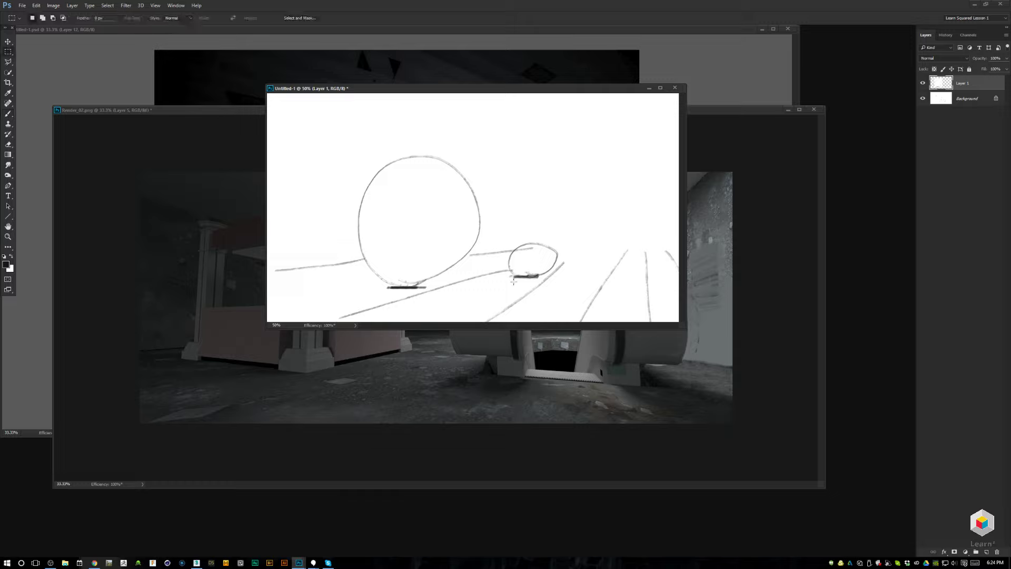
key("ctrl+e")
mouse_move(500, 235)
left_mouse_down()
mouse_move(567, 293)
mouse_move(606, 244)
mouse_move(637, 244)
left_mouse_up()
key("v")
key("m")
key("ctrl+d")
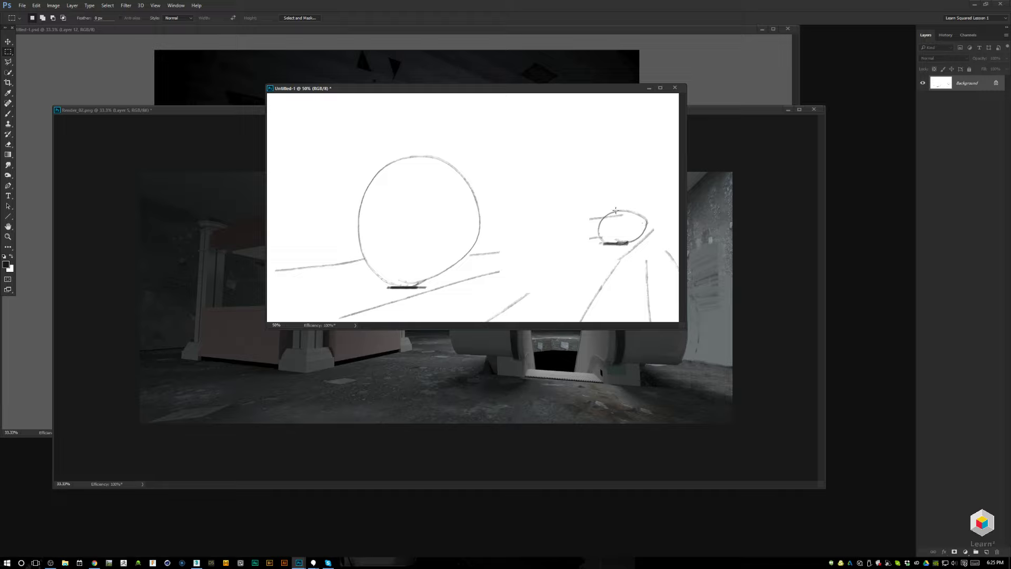
Extend the perspective lines from the floor and above the large circle so they converge at the small circle.
key("b")
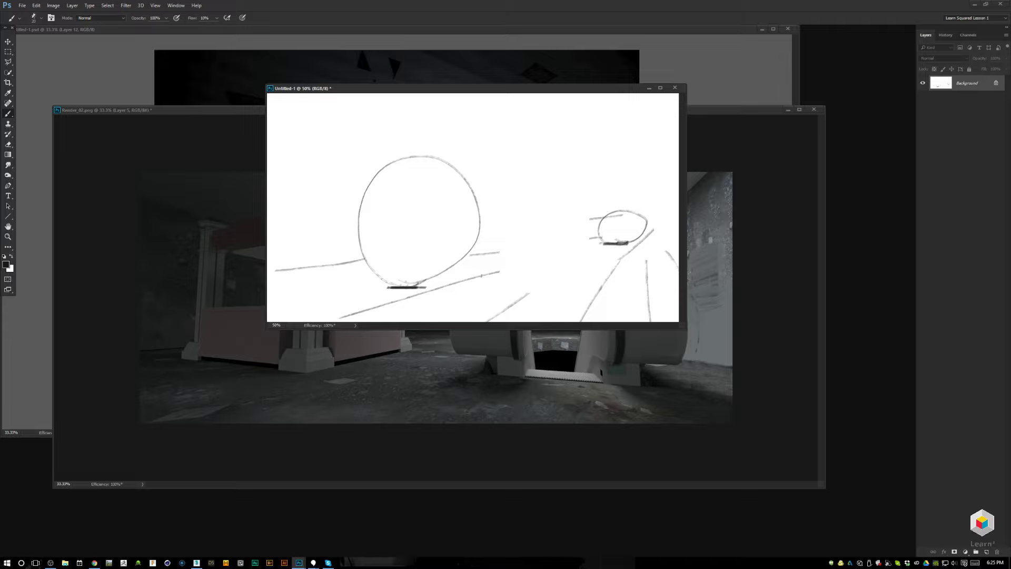
mouse_move(482, 276)
left_mouse_down()
mouse_move(613, 243)
mouse_move(520, 296)
left_mouse_up()
left_click_drag(651, 216, 302, 139)
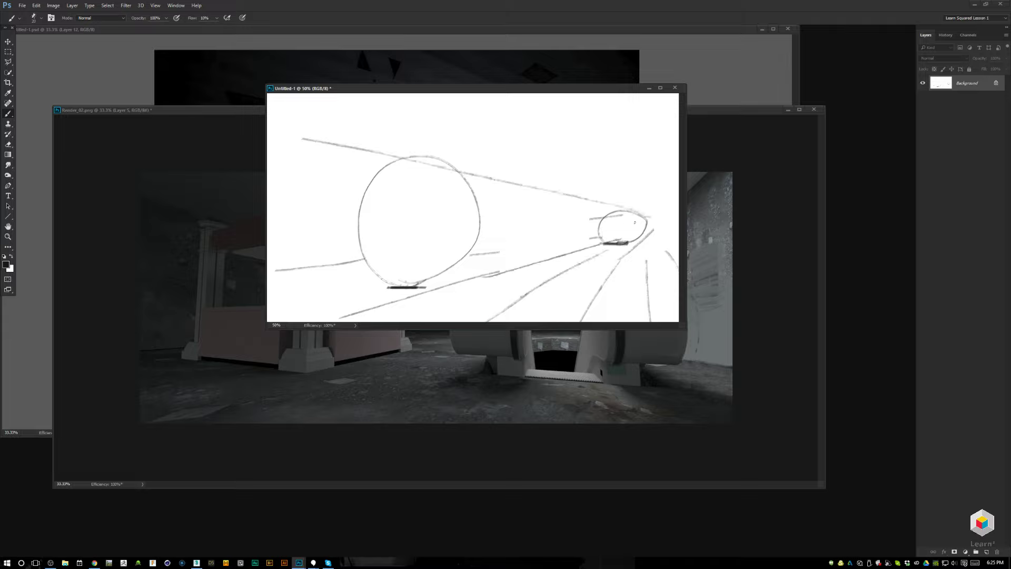
mouse_move(649, 224)
left_mouse_down()
mouse_move(279, 213)
mouse_move(410, 295)
mouse_move(323, 322)
mouse_move(292, 294)
mouse_move(679, 295)
left_mouse_up()
key("ctrl+z")
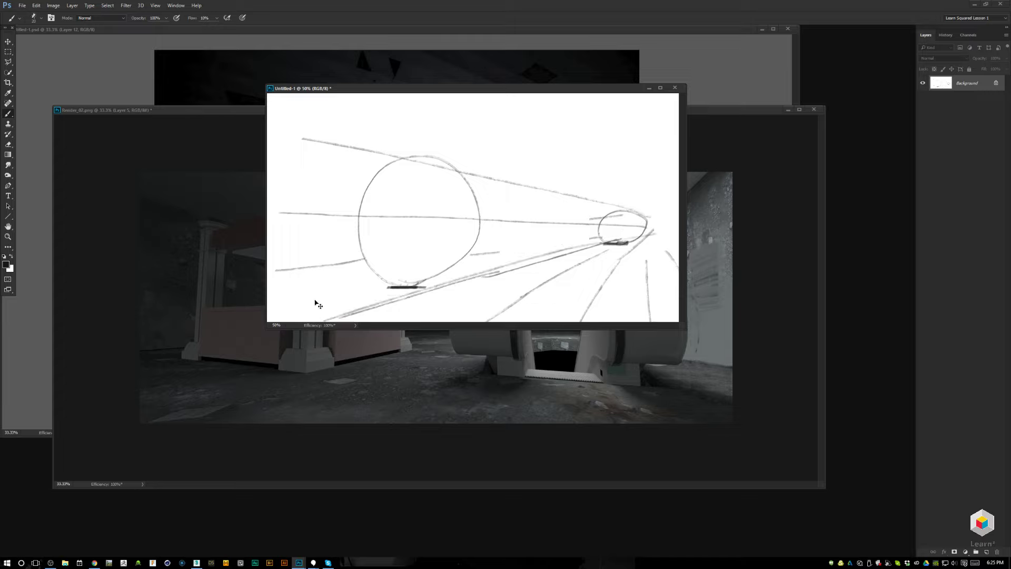
Draw horizontal floor lines, spaced closer together towards the small circle, to complete the perspective grid.
left_click_drag(284, 305, 679, 304)
left_click_drag(432, 284, 679, 283)
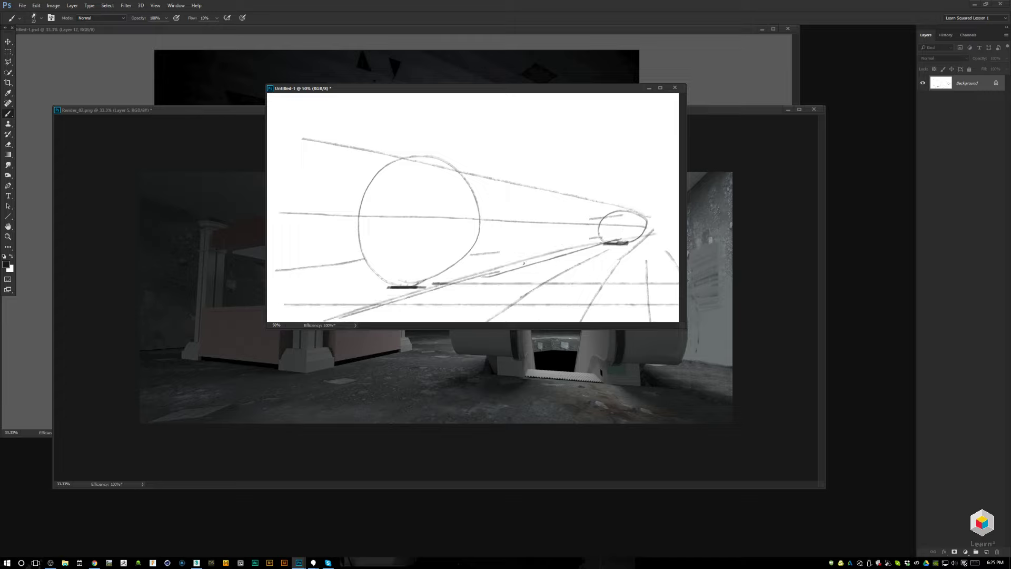
left_click_drag(464, 262, 678, 262)
left_click_drag(509, 244, 671, 243)
key("ctrl+z")
left_click_drag(519, 244, 680, 244)
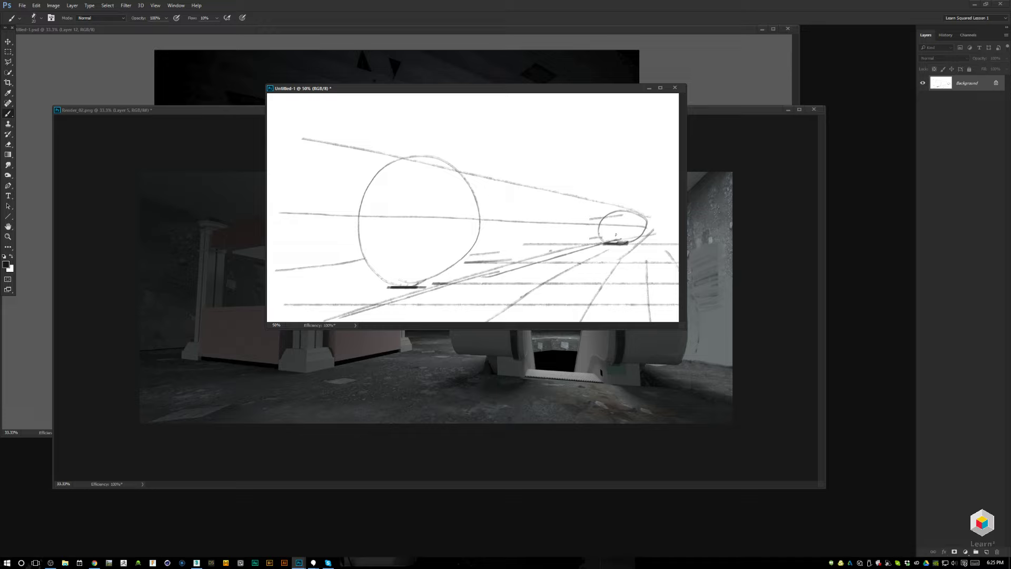
Clear the canvas to white and start brushing the torso of a black figure near its centre.
key("ctrl+BackSpace")
left_click_drag(550, 92, 465, 132)
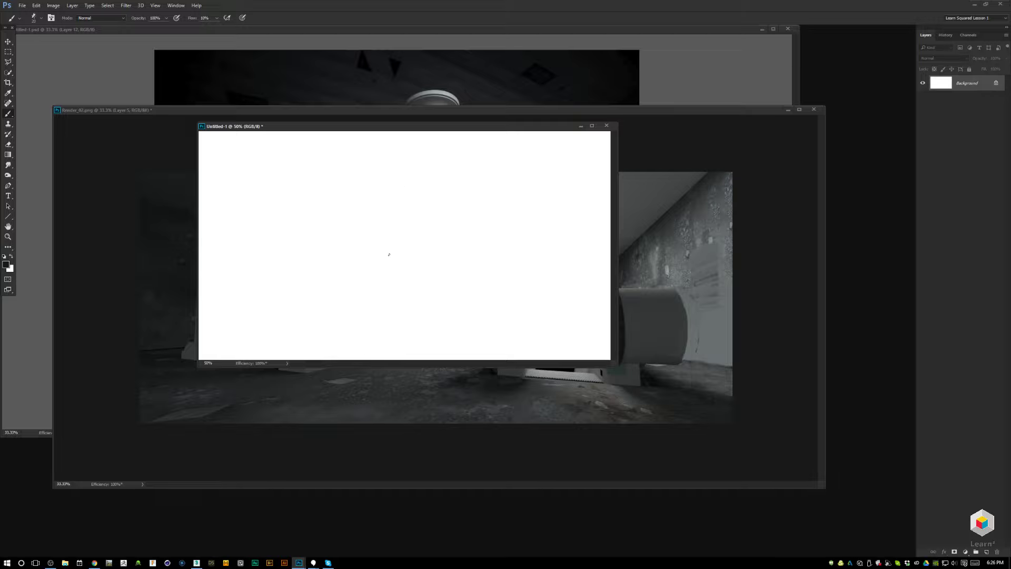
mouse_move(391, 255)
left_mouse_down()
mouse_move(366, 228)
mouse_move(366, 187)
mouse_move(396, 167)
mouse_move(458, 154)
mouse_move(485, 186)
mouse_move(383, 260)
mouse_move(396, 225)
mouse_move(410, 225)
mouse_move(394, 243)
mouse_move(396, 233)
mouse_move(402, 246)
mouse_move(383, 238)
mouse_move(476, 196)
mouse_move(408, 242)
mouse_move(373, 238)
mouse_move(394, 249)
mouse_move(421, 217)
mouse_move(401, 216)
mouse_move(460, 200)
mouse_move(425, 184)
mouse_move(432, 180)
mouse_move(392, 192)
mouse_move(439, 179)
mouse_move(354, 196)
mouse_move(455, 176)
mouse_move(412, 196)
left_mouse_up()
Enlarge the brush and sketch a long tilted box across the figure's shoulders, with an upright stroke on the left of the body.
key("bracketright")
key("bracketright")
key("bracketright")
key("bracketright")
key("bracketright")
key("bracketright")
key("bracketright")
key("x")
mouse_move(350, 185)
left_mouse_down()
mouse_move(404, 173)
mouse_move(346, 186)
mouse_move(421, 170)
mouse_move(338, 188)
mouse_move(476, 153)
mouse_move(429, 190)
mouse_move(430, 167)
mouse_move(441, 159)
mouse_move(426, 172)
mouse_move(433, 158)
mouse_move(436, 172)
mouse_move(430, 159)
mouse_move(320, 184)
mouse_move(337, 209)
left_mouse_up()
key("x")
key("x")
key("x")
left_click_drag(440, 159, 485, 149)
mouse_move(447, 179)
left_mouse_down()
mouse_move(489, 152)
mouse_move(495, 168)
left_mouse_up()
mouse_move(365, 202)
left_mouse_down()
mouse_move(366, 227)
mouse_move(377, 230)
left_mouse_up()
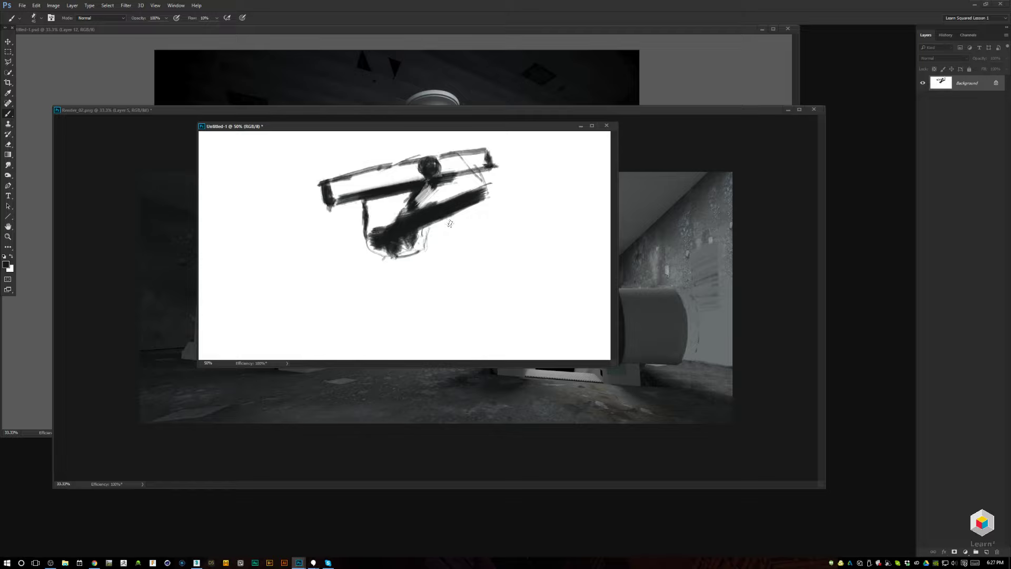
Sketch the hips and two thin legs, add an arm on the left, shorten the thick diagonal bar, and outline the right arm.
mouse_move(446, 221)
left_mouse_down()
mouse_move(429, 240)
mouse_move(442, 237)
mouse_move(420, 247)
mouse_move(451, 234)
mouse_move(437, 268)
mouse_move(429, 253)
mouse_move(425, 268)
mouse_move(441, 252)
mouse_move(421, 283)
left_mouse_up()
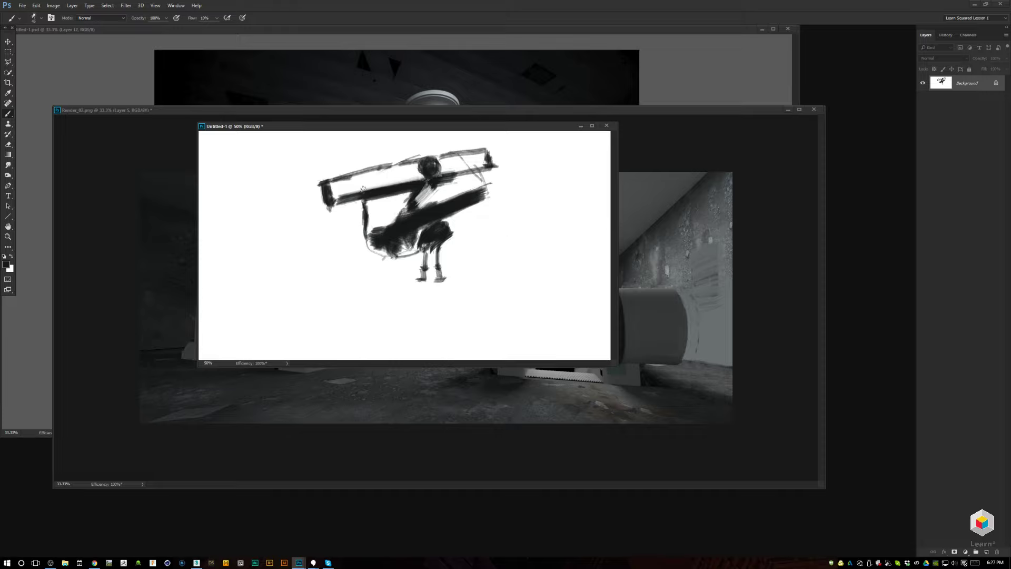
mouse_move(346, 206)
left_mouse_down()
mouse_move(348, 217)
mouse_move(365, 213)
left_mouse_up()
key("e")
mouse_move(477, 201)
left_mouse_down()
mouse_move(445, 214)
mouse_move(447, 195)
mouse_move(466, 179)
left_mouse_up()
key("b")
key("b")
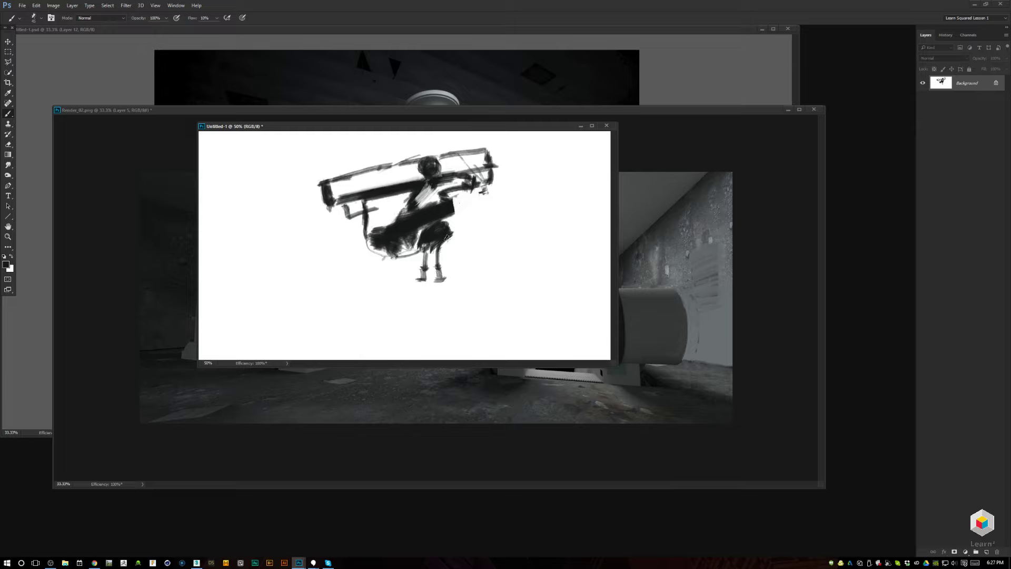
Rework the legs into two thick bent legs using a flat rectangular brush, with a ground line under the feet.
mouse_move(447, 239)
left_mouse_down()
mouse_move(445, 264)
mouse_move(459, 256)
mouse_move(421, 285)
mouse_move(455, 243)
mouse_move(440, 256)
left_mouse_up()
key("x")
right_click(457, 224)
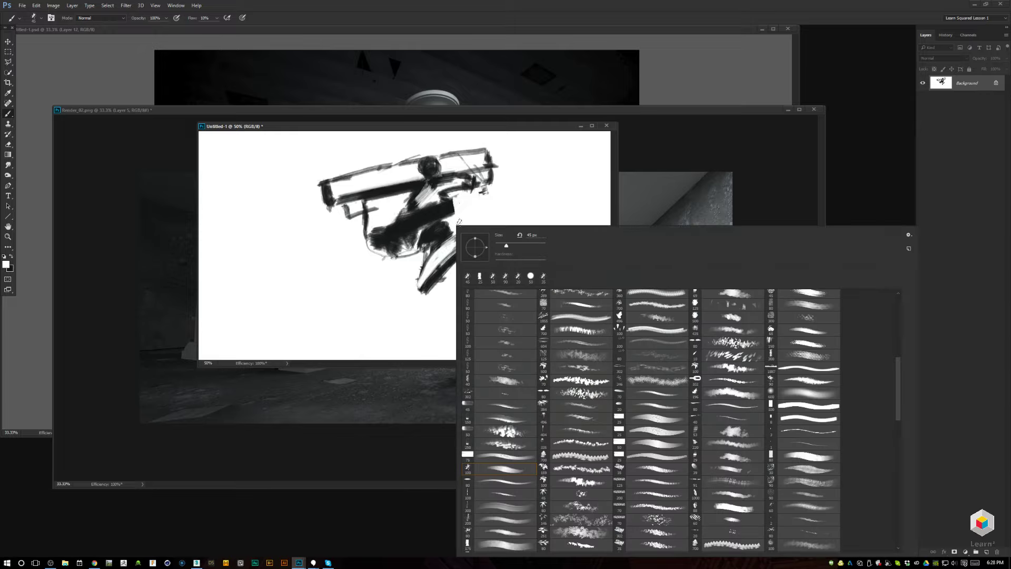
left_click(506, 457)
left_click(454, 216)
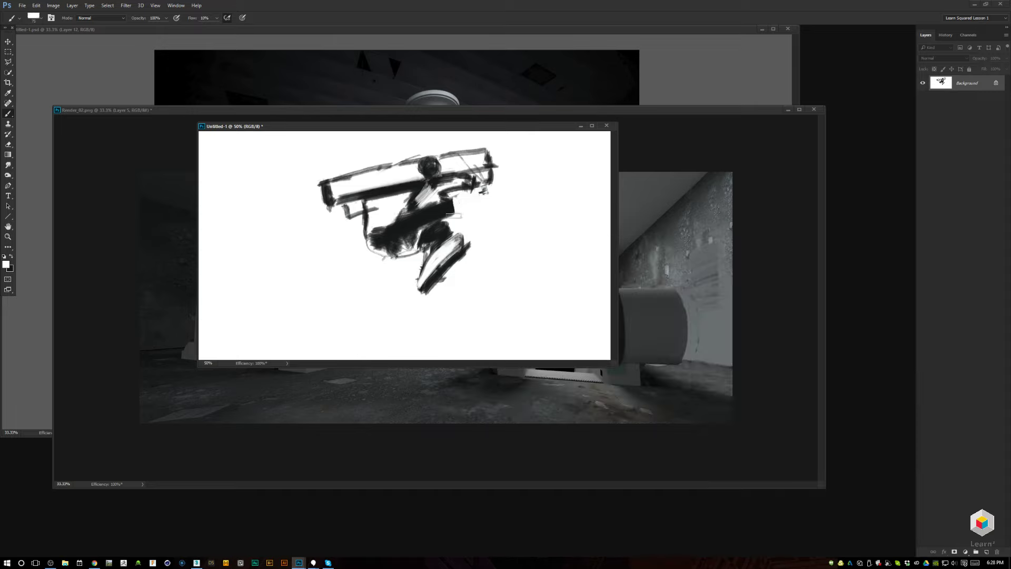
mouse_move(436, 266)
left_mouse_down()
mouse_move(426, 279)
mouse_move(453, 241)
mouse_move(443, 258)
left_mouse_up()
key("x")
mouse_move(446, 253)
left_mouse_down()
mouse_move(429, 271)
mouse_move(437, 316)
mouse_move(442, 304)
mouse_move(432, 332)
left_mouse_up()
mouse_move(413, 265)
left_mouse_down()
mouse_move(379, 321)
mouse_move(348, 336)
mouse_move(528, 332)
left_mouse_up()
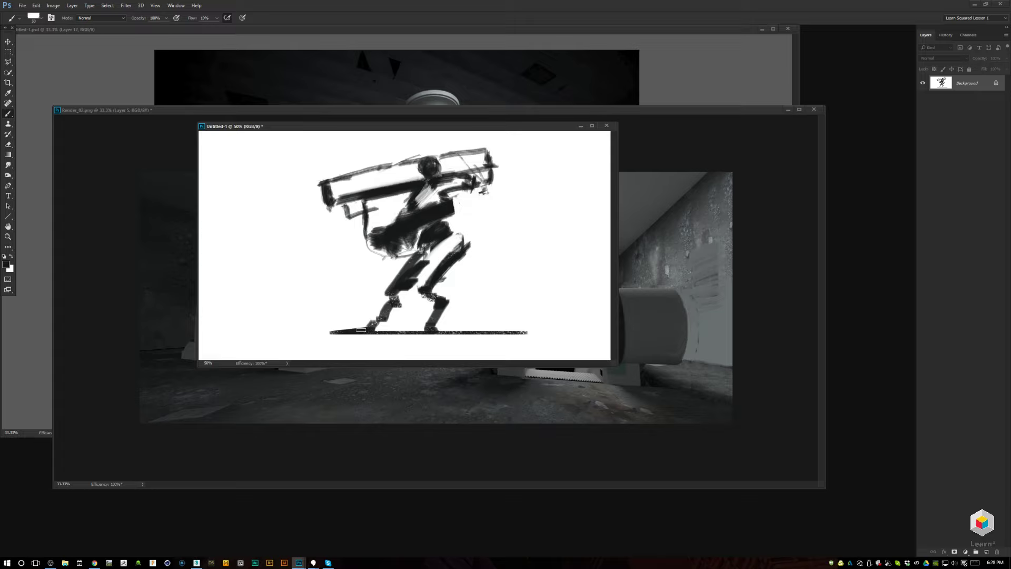
Try additional lower-leg strokes branching from both knees down to the ground.
left_click_drag(447, 303, 464, 332)
left_click_drag(397, 305, 414, 330)
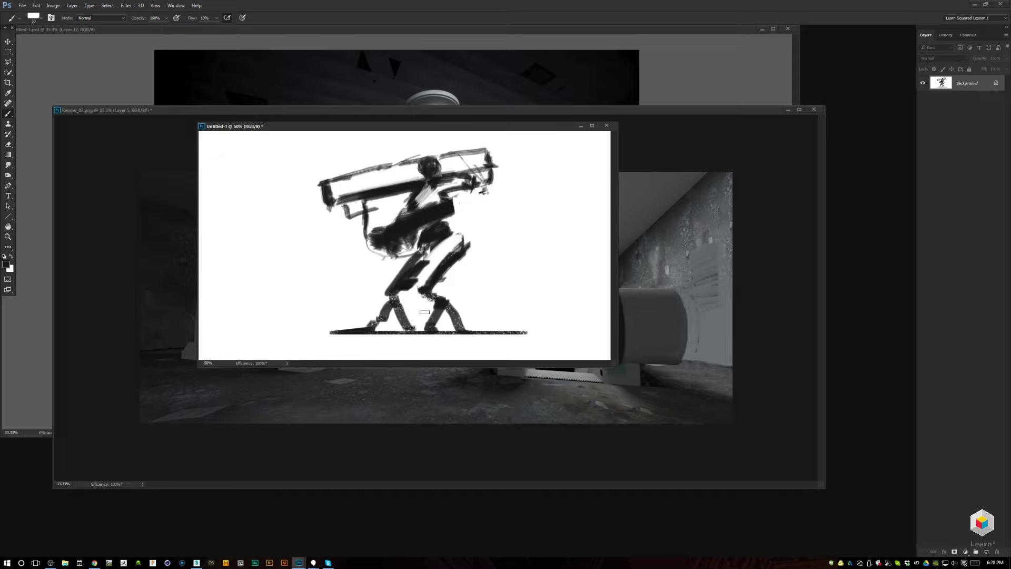
key("ctrl+alt+z")
key("ctrl+alt+z")
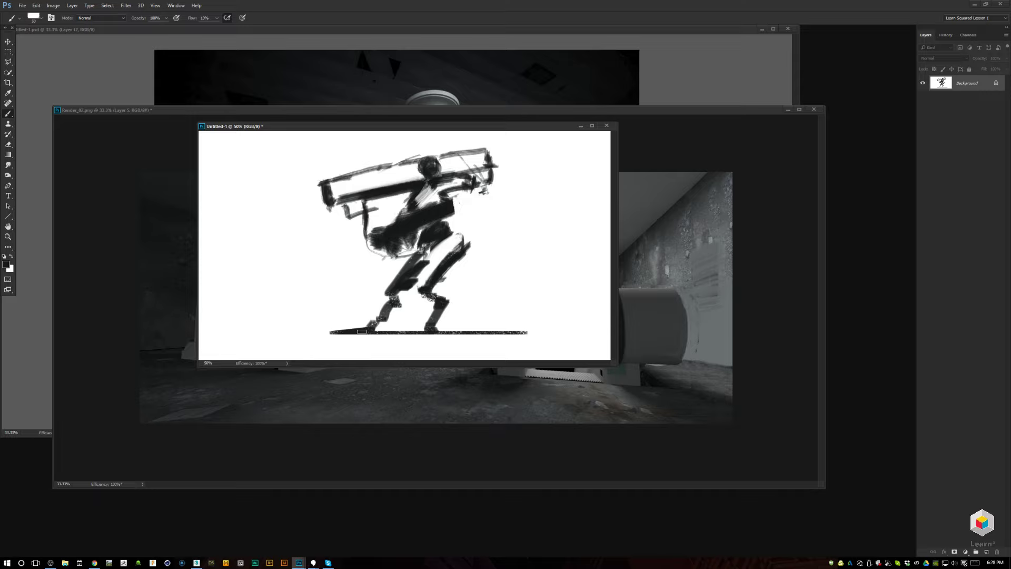
mouse_move(437, 293)
left_mouse_down()
mouse_move(466, 306)
mouse_move(430, 324)
mouse_move(452, 316)
mouse_move(375, 324)
mouse_move(400, 305)
mouse_move(382, 322)
mouse_move(467, 311)
left_mouse_up()
mouse_move(392, 326)
left_mouse_down()
mouse_move(422, 306)
mouse_move(468, 336)
left_mouse_up()
Step back through the history to remove the ground line and the extended left foot.
key("ctrl+alt+z")
key("ctrl+alt+z")
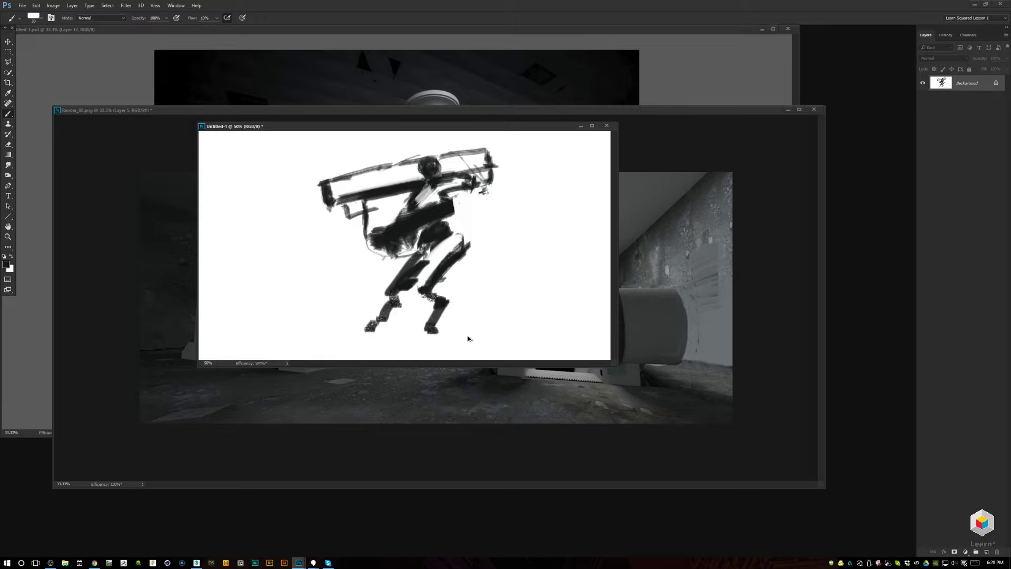
key("ctrl+shift+z")
key("ctrl+shift+z")
key("ctrl+alt+z")
key("ctrl+alt+z")
key("ctrl+alt+z")
Lasso the legs, copy them to a new layer, and skew the copy to the right.
key("shift+l")
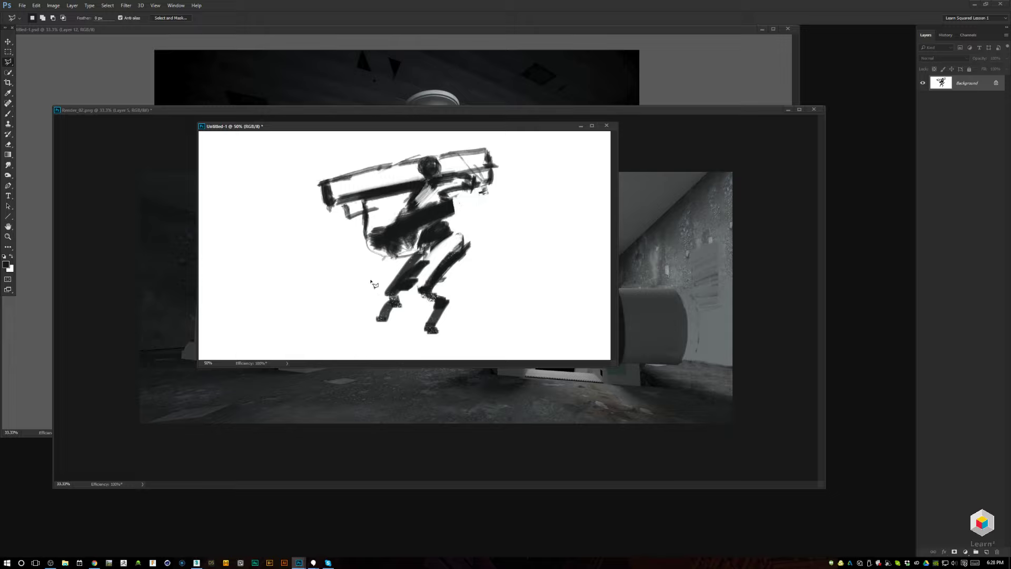
left_click(394, 344)
left_click(356, 319)
left_click(384, 267)
left_click(422, 249)
left_click(467, 225)
left_click(489, 284)
double_click(443, 352)
key("ctrl+j")
left_click_drag(426, 344, 555, 348)
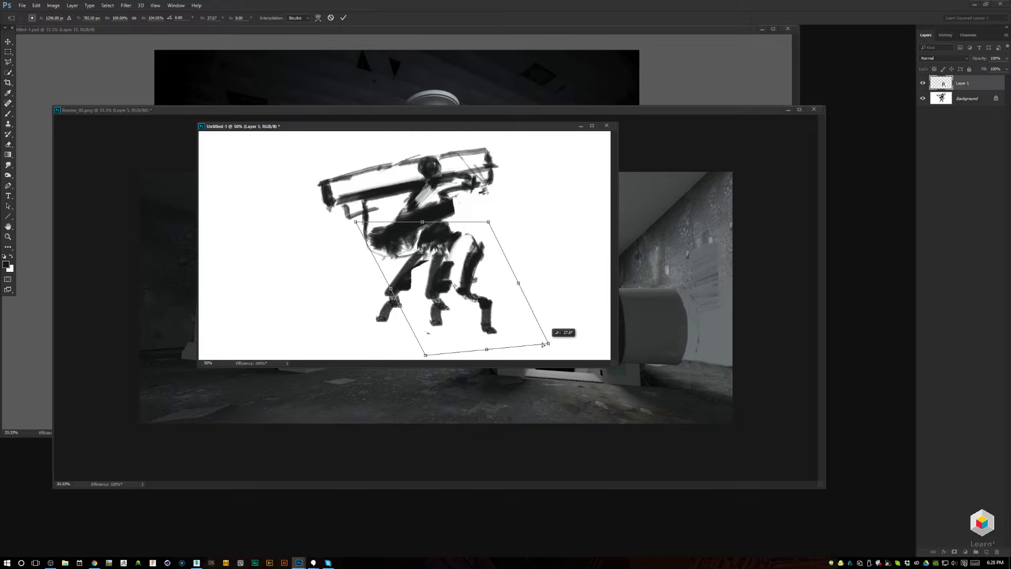
key("Return")
Paint over the original legs with white on the copied layer so they no longer show beside the skewed pair.
key("r")
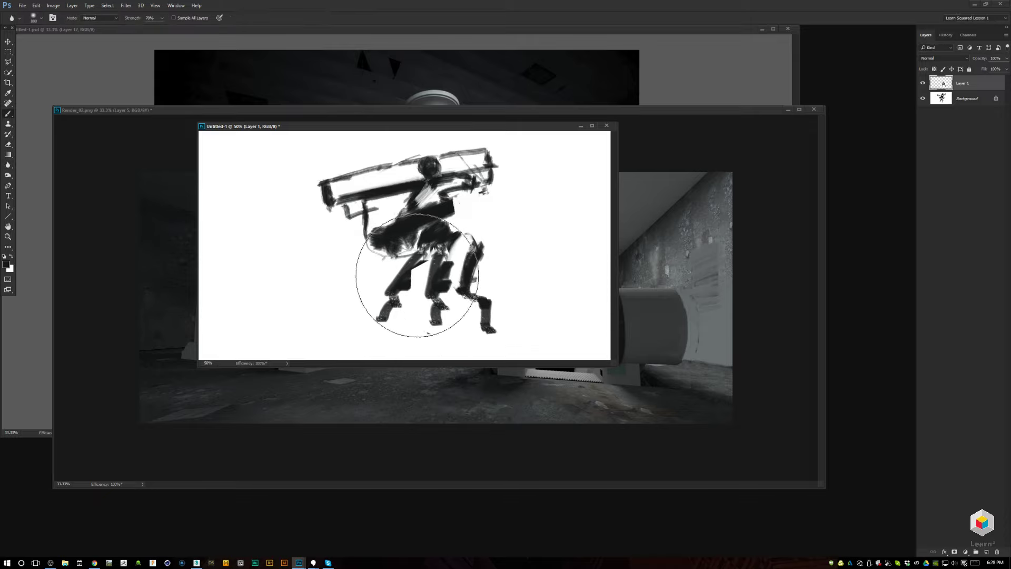
key("b")
key("x")
mouse_move(413, 271)
left_mouse_down()
mouse_move(393, 311)
mouse_move(386, 296)
mouse_move(419, 263)
mouse_move(387, 263)
mouse_move(434, 236)
mouse_move(418, 263)
mouse_move(455, 240)
mouse_move(458, 281)
mouse_move(467, 244)
mouse_move(458, 291)
mouse_move(472, 278)
mouse_move(474, 297)
mouse_move(487, 296)
mouse_move(483, 327)
mouse_move(424, 294)
mouse_move(432, 249)
mouse_move(447, 313)
mouse_move(426, 305)
mouse_move(435, 312)
mouse_move(433, 285)
mouse_move(428, 305)
mouse_move(442, 300)
mouse_move(430, 321)
mouse_move(456, 305)
left_mouse_up()
key("x")
key("e")
key("b")
key("x")
key("x")
key("x")
Set the brush flow to 22% and repaint the thighs, alternating black and white.
key("shift+2")
mouse_move(421, 251)
left_mouse_down()
mouse_move(437, 297)
mouse_move(433, 253)
left_mouse_up()
key("x")
key("shift+2")
key("shift+2")
mouse_move(437, 290)
left_mouse_down()
mouse_move(430, 254)
mouse_move(441, 291)
left_mouse_up()
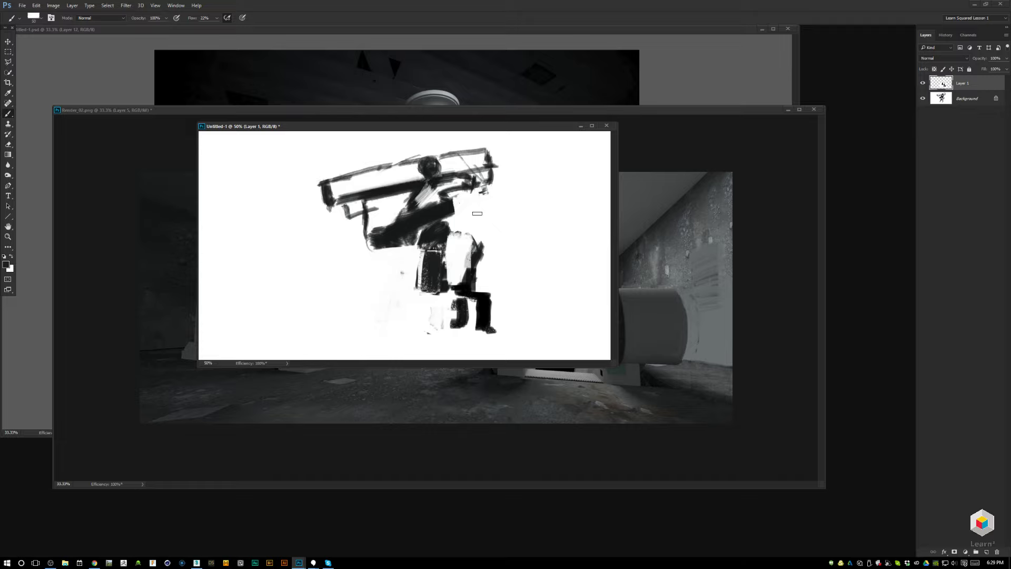
Block in the lower leg, reshape the body's lower left edge, and brush a long flat blade-like shape beneath it.
left_click_drag(456, 296, 452, 330)
mouse_move(364, 234)
left_mouse_down()
mouse_move(365, 262)
mouse_move(393, 255)
left_mouse_up()
mouse_move(354, 256)
left_mouse_down()
mouse_move(324, 259)
mouse_move(401, 264)
left_mouse_up()
key("x")
mouse_move(323, 258)
left_mouse_down()
mouse_move(392, 255)
mouse_move(372, 252)
left_mouse_up()
Repaint the torso into a solid black mass and clean up the area around the left upright stroke.
key("x")
mouse_move(368, 208)
left_mouse_down()
mouse_move(390, 235)
mouse_move(435, 182)
mouse_move(453, 210)
left_mouse_up()
key("x")
key("x")
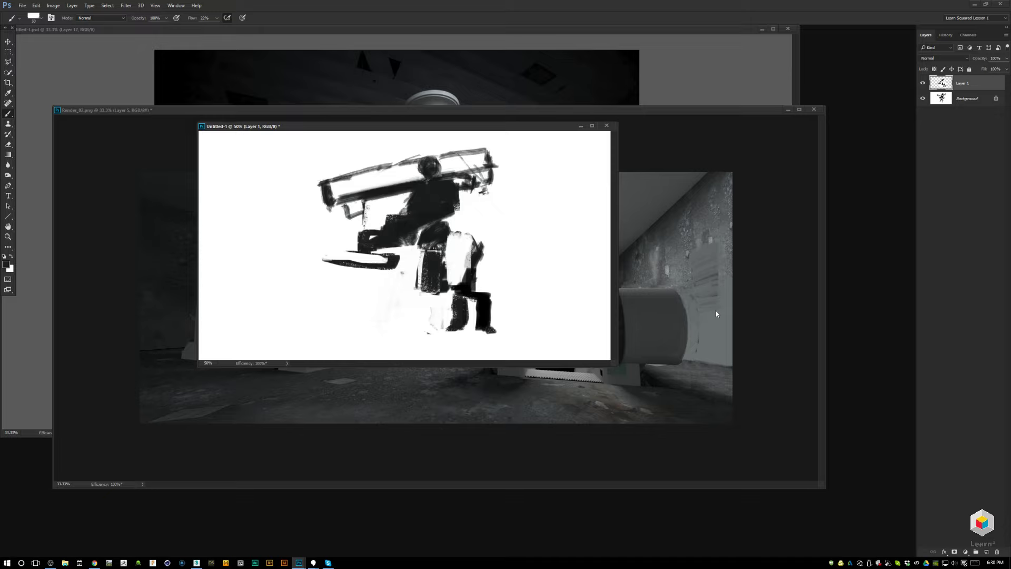
Toggle the visibility of Layer 1 to compare the original pose with the reworked figure.
left_click(922, 83)
left_click(922, 83)
left_click(922, 83)
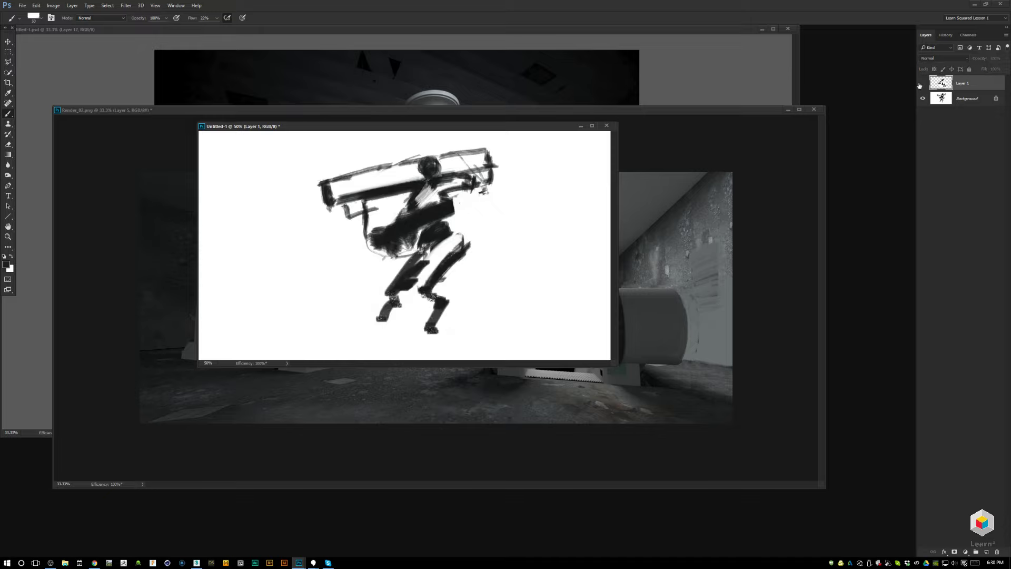
left_click(922, 84)
left_click(922, 83)
left_click(923, 84)
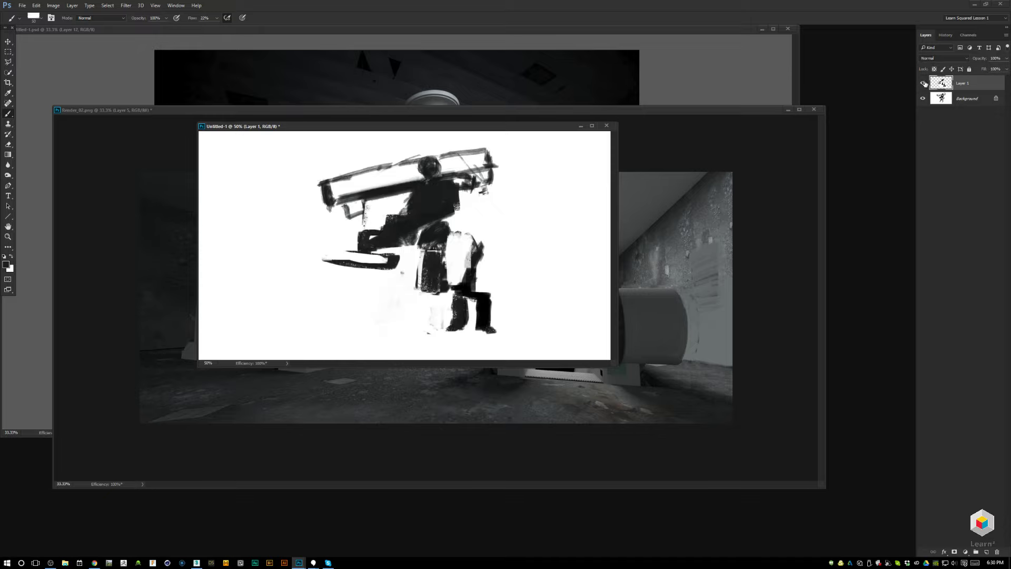
Flip Layer 1 off and on several more times to examine how the reworked figure's weight differs from the original.
left_click(923, 83)
left_click(923, 83)
left_click(923, 83)
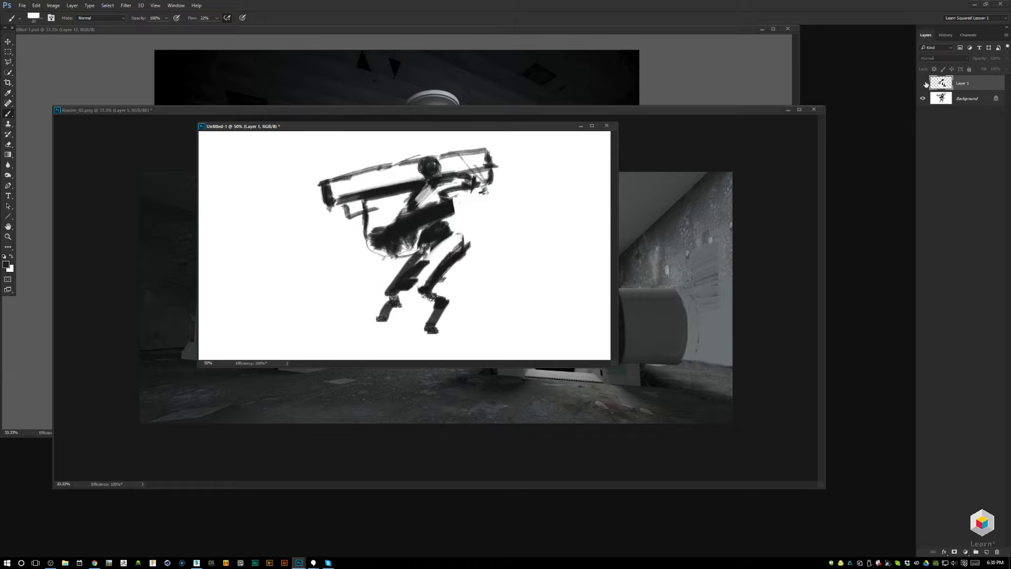
left_click(923, 83)
left_click(923, 84)
left_click(923, 83)
left_click(923, 83)
left_click(923, 84)
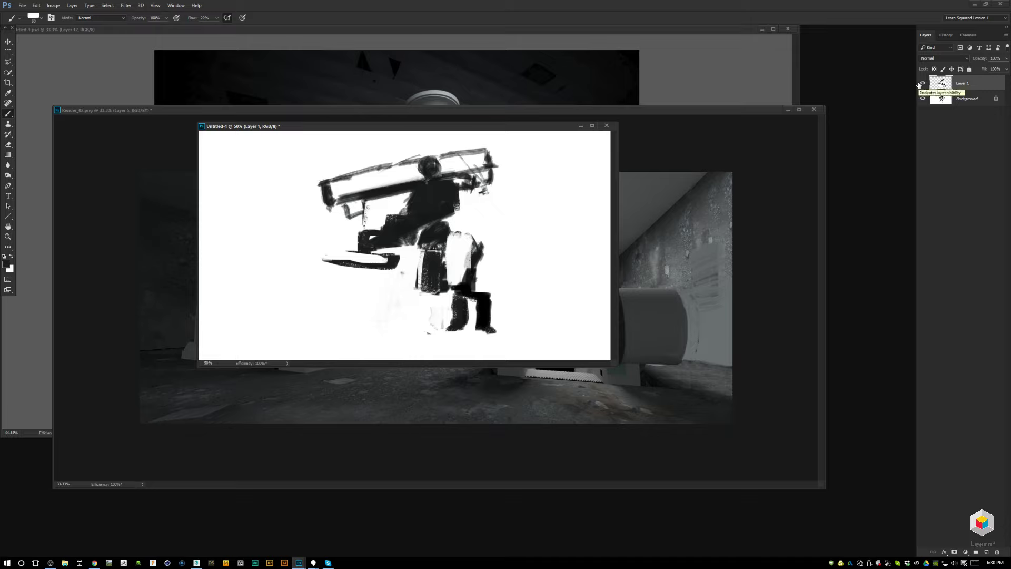
Close the untitled figure sketch without saving it.
left_click(605, 127)
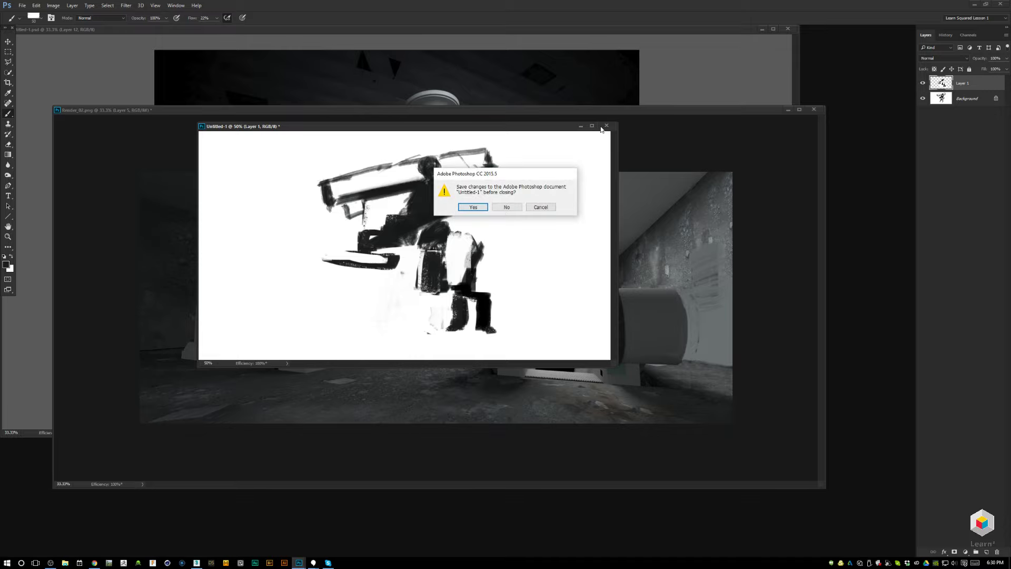
left_click(508, 209)
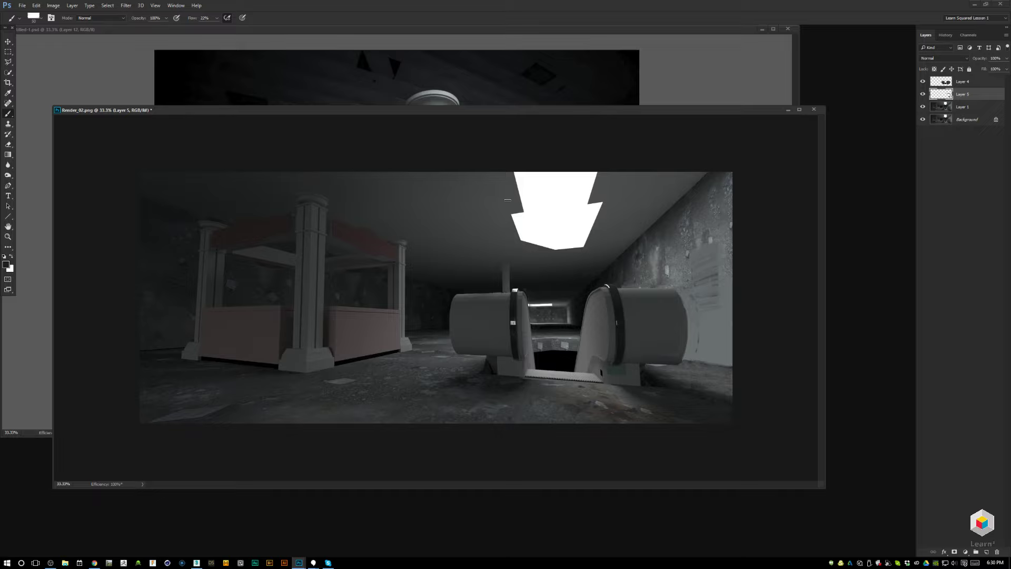
On Layer 4, outline an extended base under the left cylinder, paint it with the sampled base grey, and deselect.
left_click(498, 365, "alt")
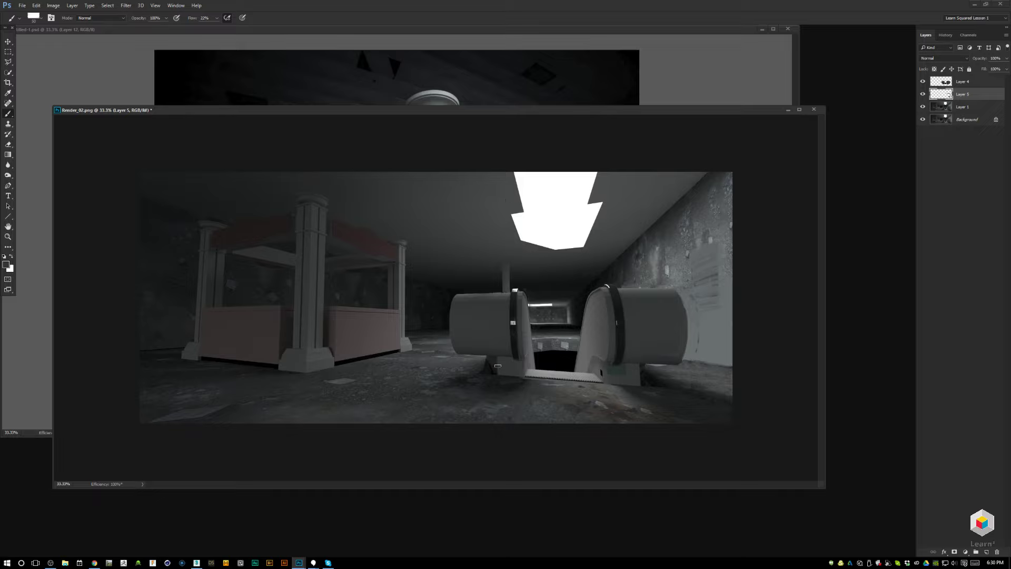
left_click(933, 82)
key("l")
left_click(463, 356)
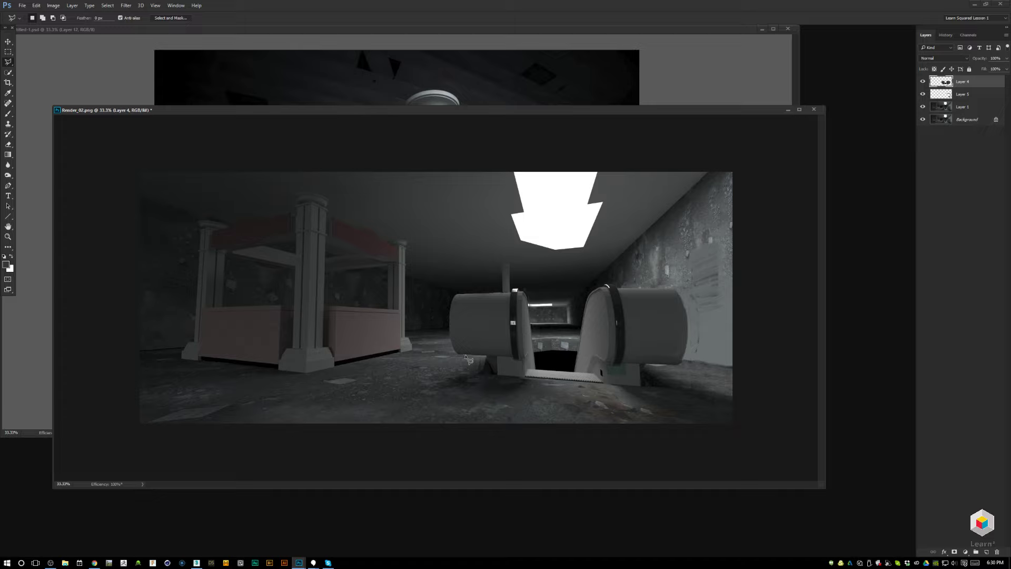
left_click(463, 373)
left_click(521, 376)
left_click(521, 361)
left_click(514, 358)
left_click(466, 357)
key("b")
mouse_move(495, 376)
left_mouse_down()
mouse_move(484, 352)
mouse_move(479, 374)
mouse_move(464, 355)
mouse_move(484, 378)
mouse_move(517, 327)
mouse_move(496, 358)
left_mouse_up()
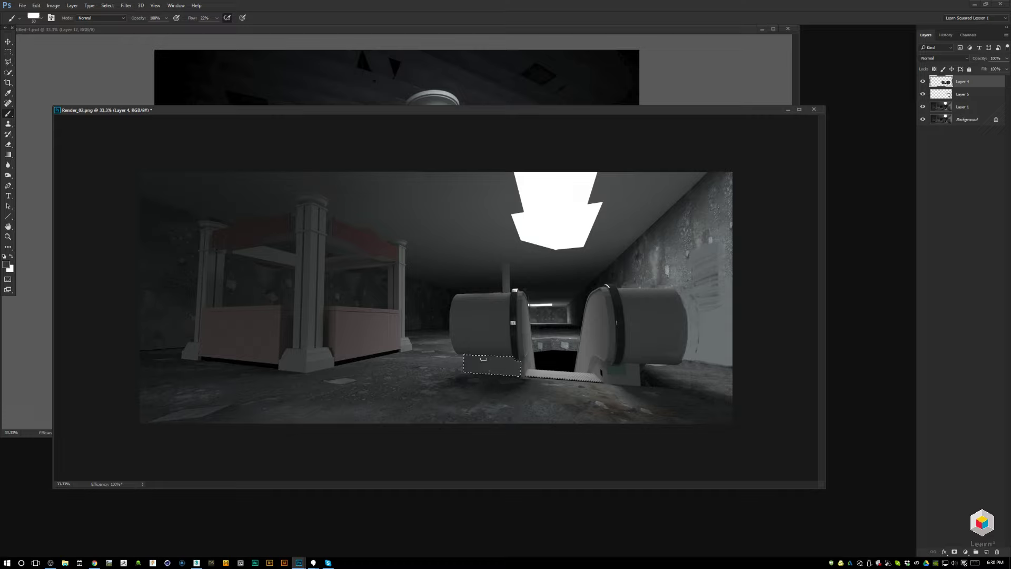
key("m")
left_click(492, 388)
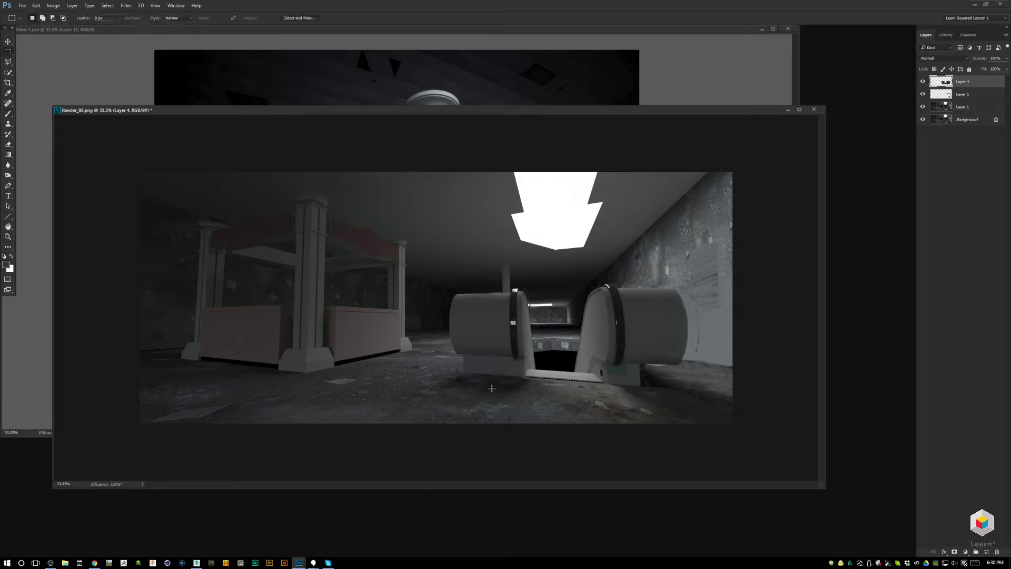
Select the outer end of the left cylinder's base with the Polygonal Lasso and delete it to shorten the base.
key("l")
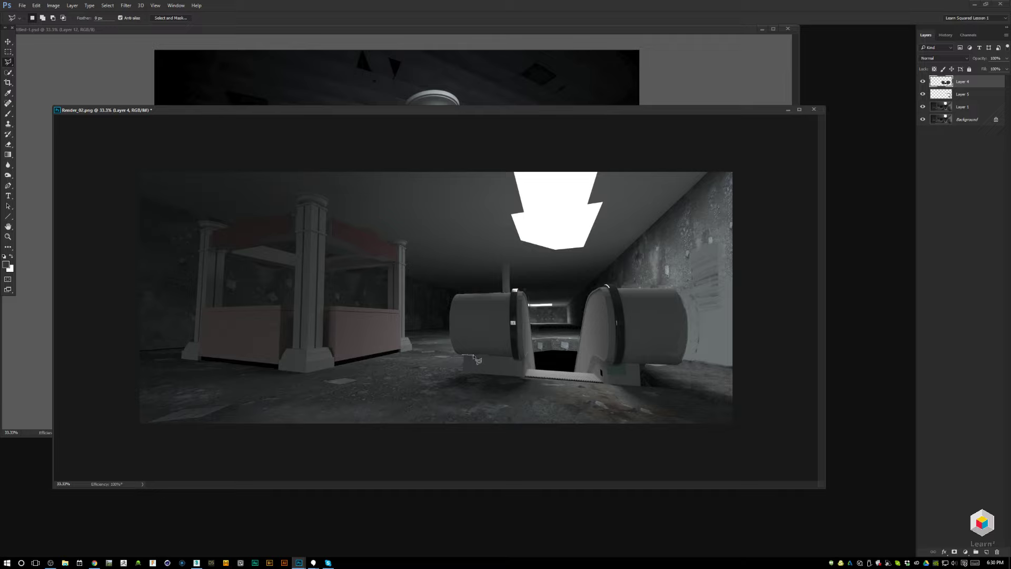
left_click(472, 356)
left_click(472, 385)
left_click(453, 385)
left_click(443, 375)
left_click(462, 354)
Hide Layer 4 and Layer 5, examine the original cylinders' proportions by framing them with marquees, and show both layers again.
left_click(922, 82)
left_click(923, 94)
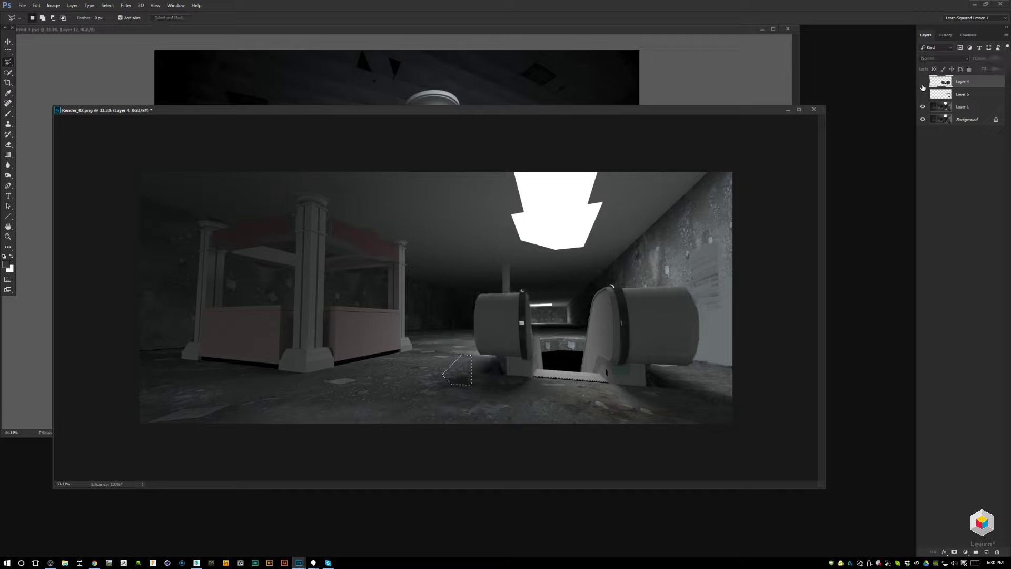
key("ctrl+d")
key("m")
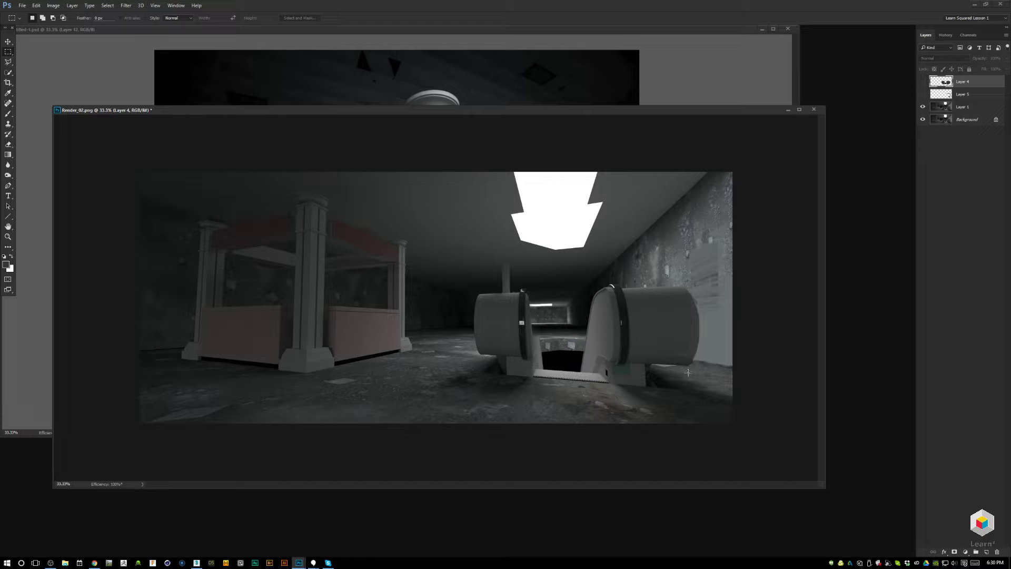
left_click_drag(533, 288, 466, 364)
left_click_drag(519, 293, 521, 291)
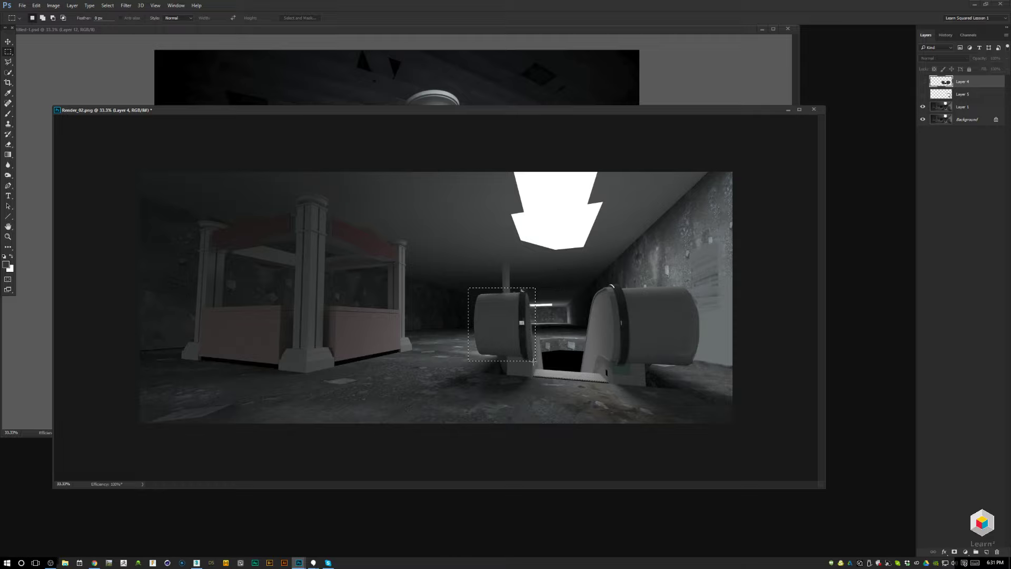
left_click_drag(501, 348, 549, 280)
mouse_move(580, 370)
left_mouse_down()
mouse_move(709, 281)
mouse_move(591, 375)
left_mouse_up()
left_click(719, 279)
left_click(681, 322)
left_click_drag(671, 384, 561, 283)
left_click(922, 82)
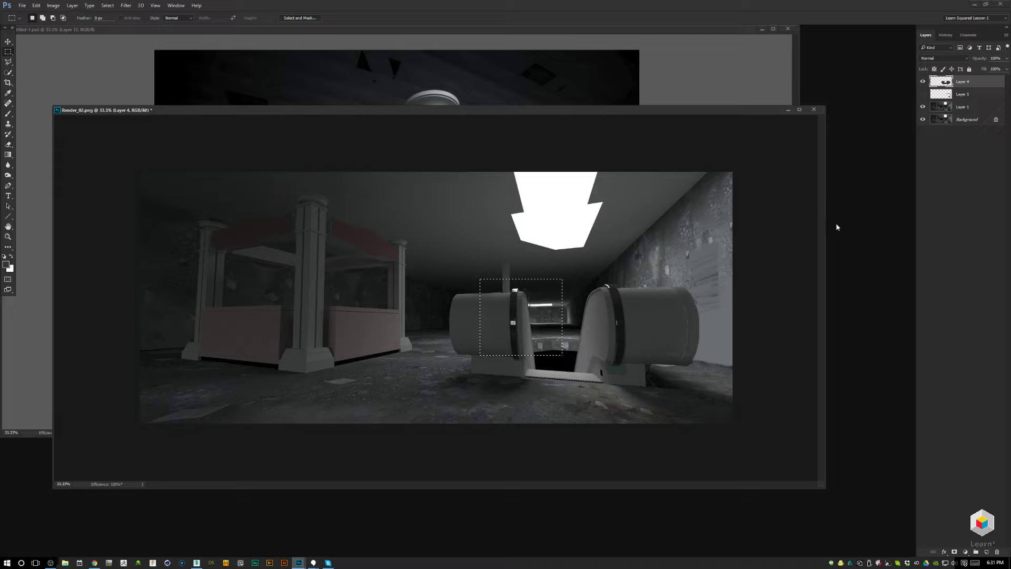
left_click(923, 94)
Select the outer end of the right cylinder on Layer 4, stretch it slightly outward with Free Transform, and deselect.
left_click(943, 94)
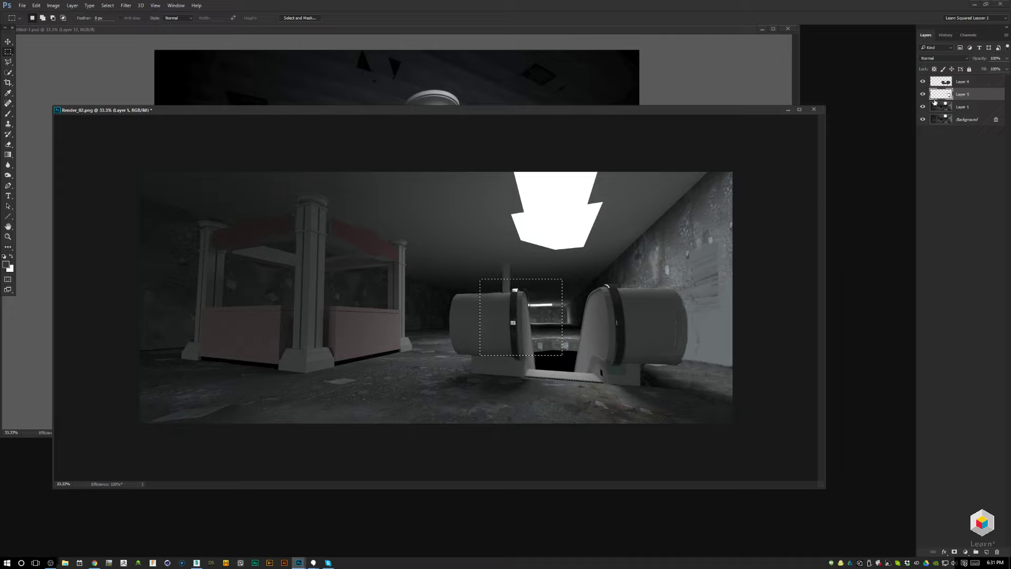
left_click(709, 313)
left_click_drag(640, 383, 709, 274)
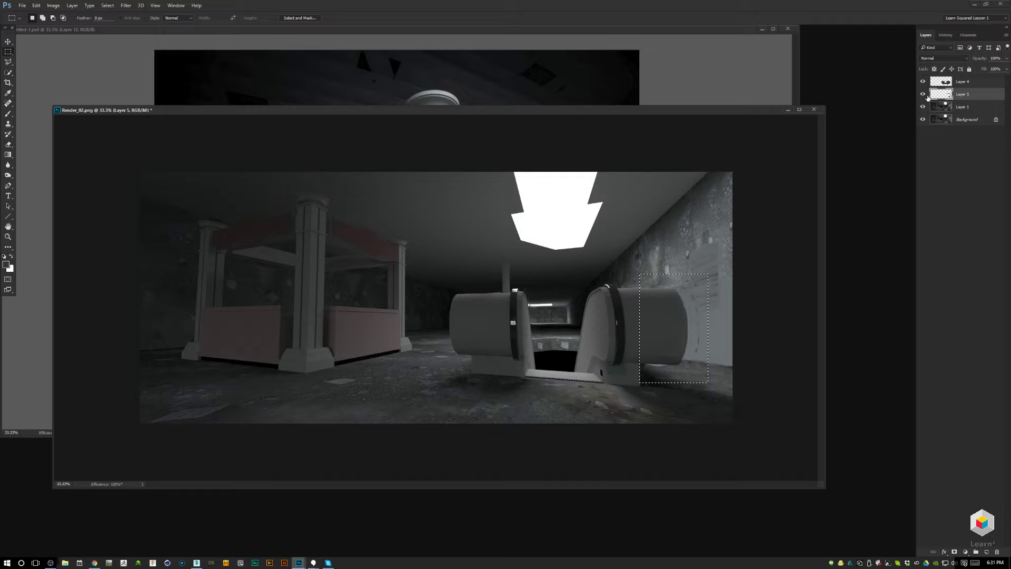
left_click(943, 80)
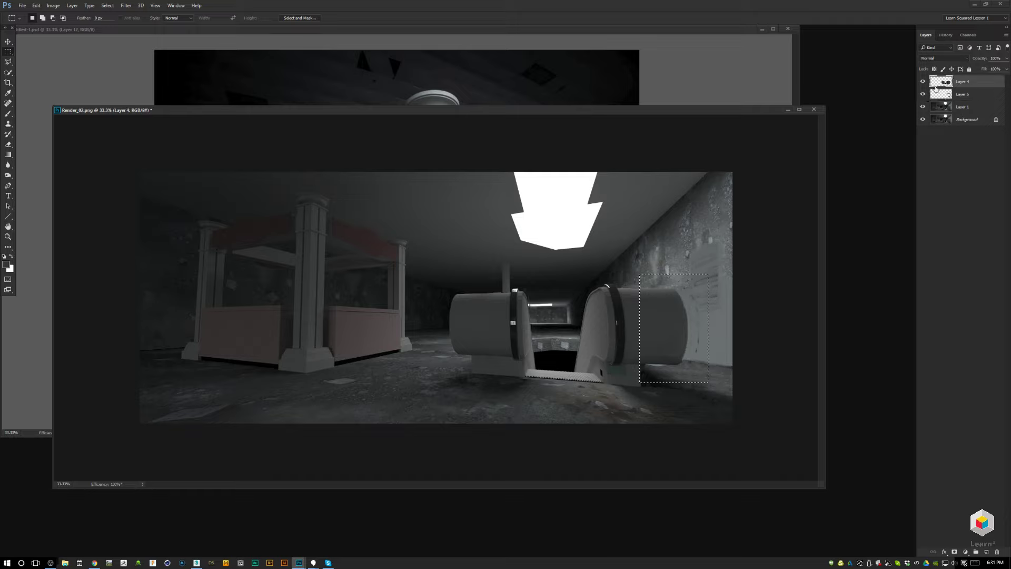
key("ctrl+t")
left_click_drag(709, 328, 718, 329)
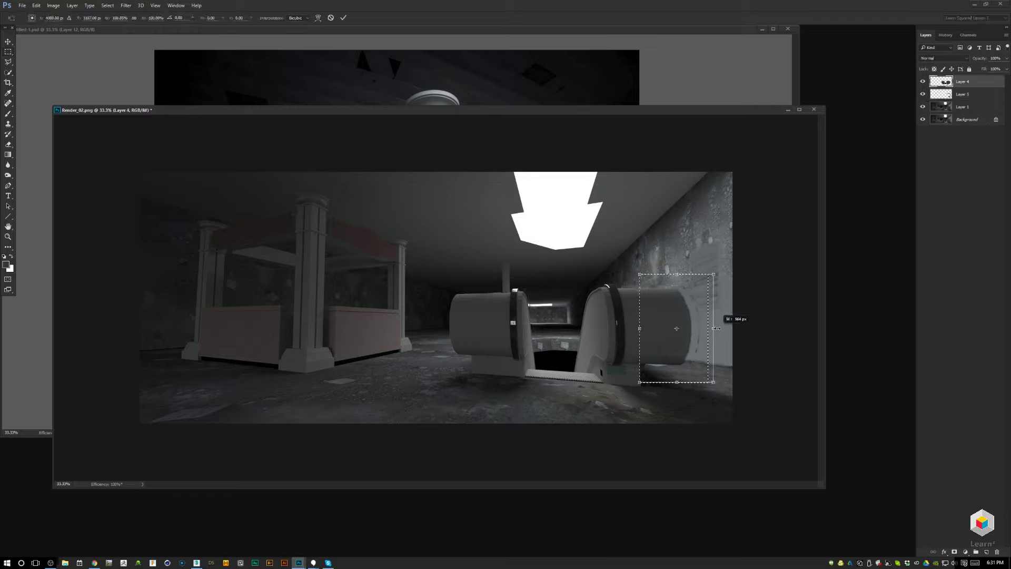
key("Return")
key("ctrl+d")
Flip the image horizontally and stretch the outer end of the larger cylinder slightly toward the wall.
key("F2")
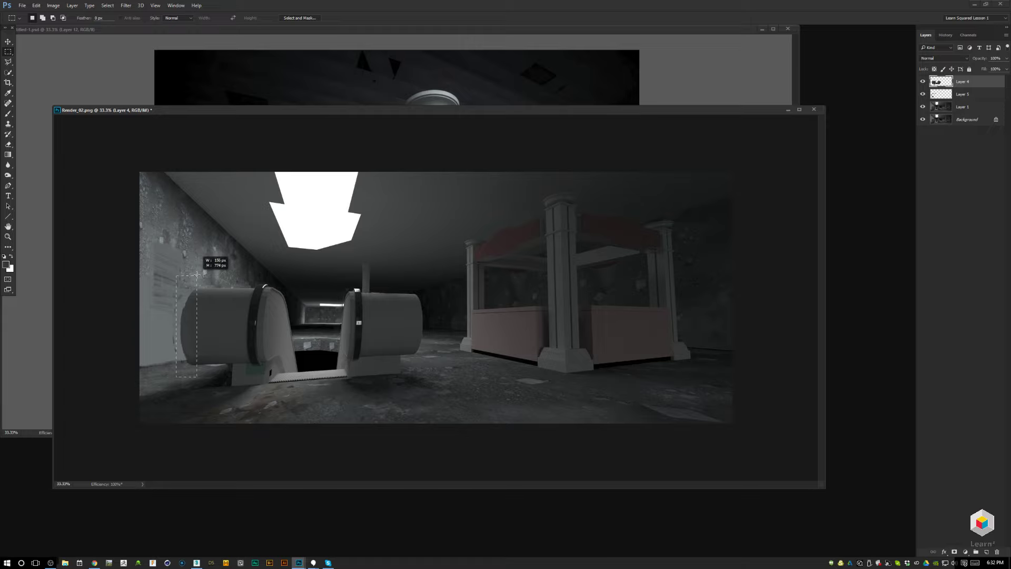
key("ctrl+shift+d")
key("ctrl+t")
left_click_drag(176, 328, 174, 328)
key("Return")
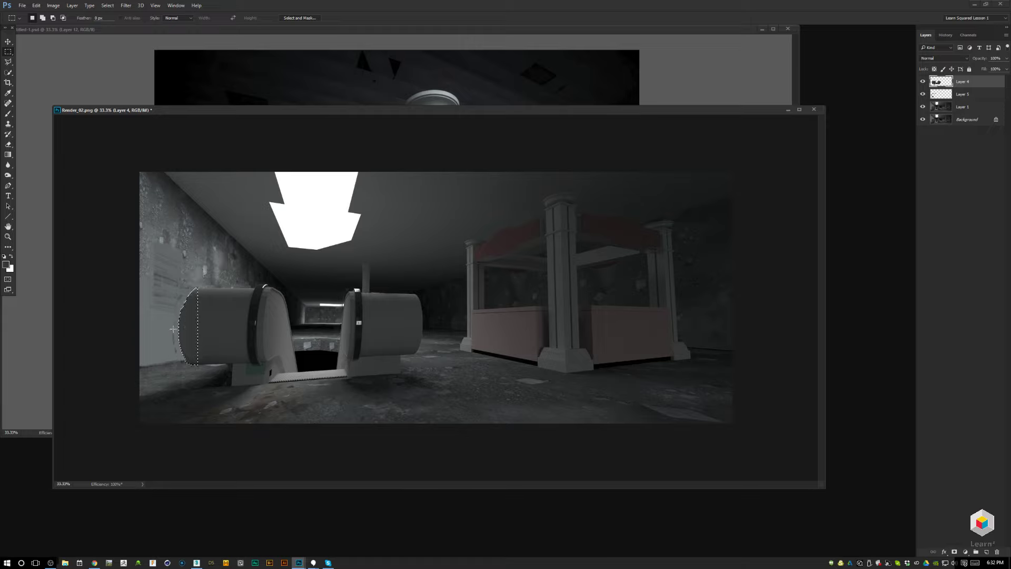
key("ctrl+d")
Lasso an extended base area under the larger cylinder and paint it grey to match the existing base.
key("b")
key("l")
left_click(252, 364)
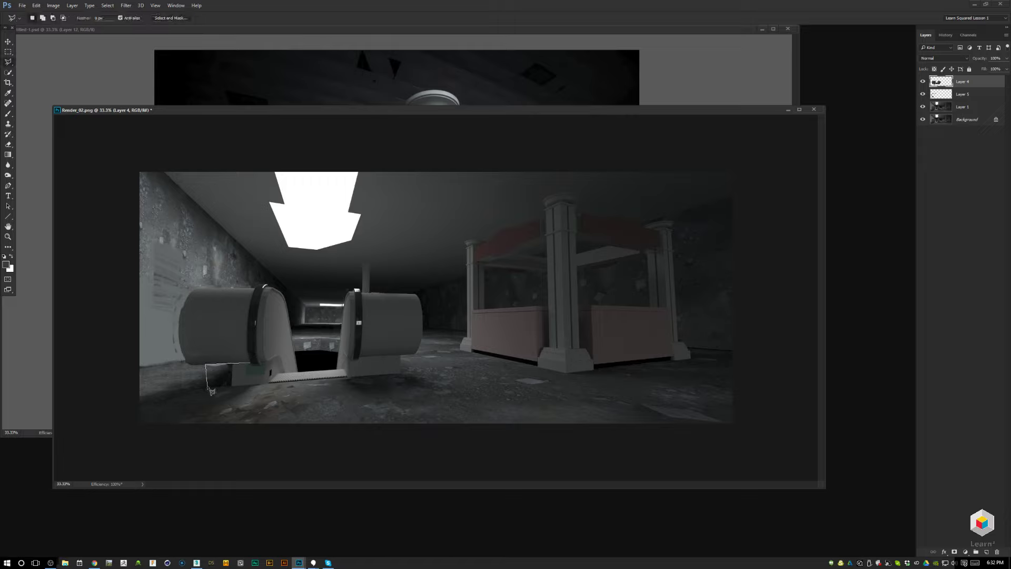
left_click(208, 386)
left_click(263, 384)
left_click(245, 362)
key("b")
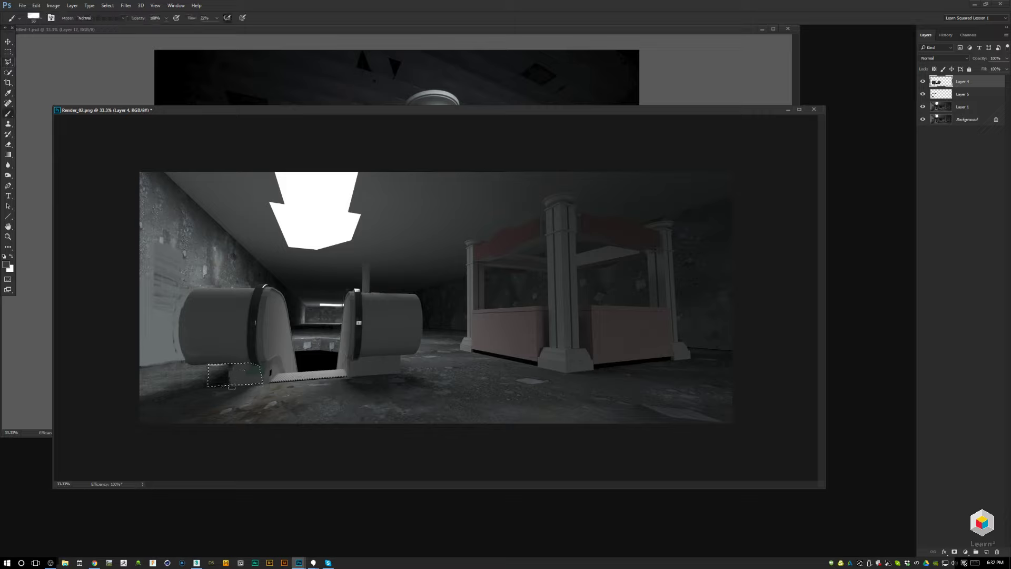
mouse_move(232, 387)
left_mouse_down()
mouse_move(232, 359)
mouse_move(223, 391)
mouse_move(222, 358)
mouse_move(212, 389)
mouse_move(211, 333)
left_mouse_up()
Trim the outer end of the larger cylinder's base by deleting a lassoed area, and deselect.
key("l")
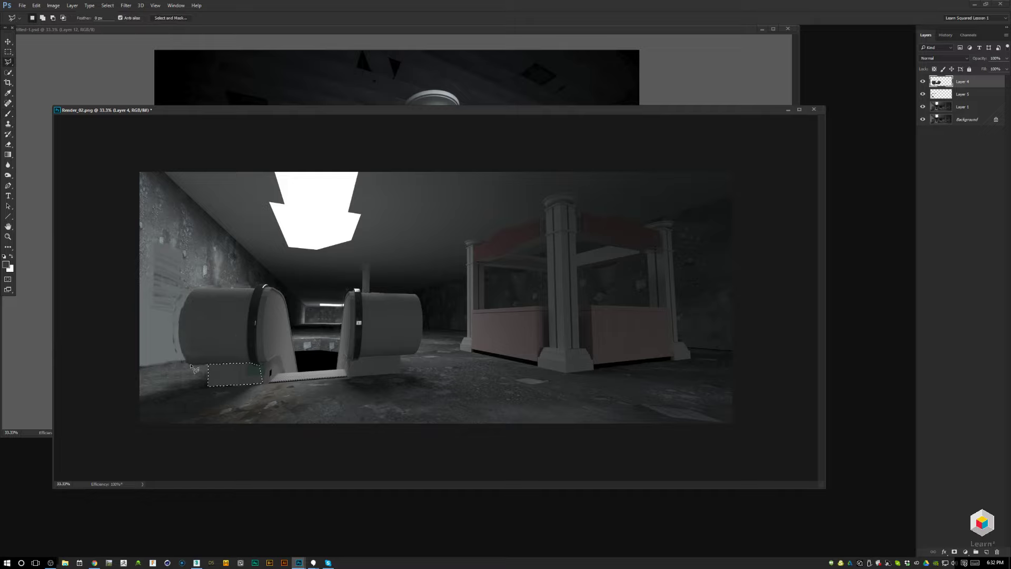
left_click(192, 364)
left_click(212, 364)
left_click(213, 396)
left_click(198, 398)
double_click(184, 385)
key("Delete")
key("ctrl+d")
Trim the outer end of the smaller cylinder's base with a Polygonal Lasso selection, and deselect.
left_click(398, 384)
double_click(419, 377)
key("Delete")
key("ctrl+d")
left_click(419, 354)
left_click(397, 356)
left_click(397, 385)
key("Escape")
left_click(424, 355)
left_click(396, 356)
left_click(396, 386)
left_click(429, 370)
key("Return")
key("ctrl+d")
Merge Layer 5 down into Layer 1 and brush over the wall area just above the larger cylinder.
key("m")
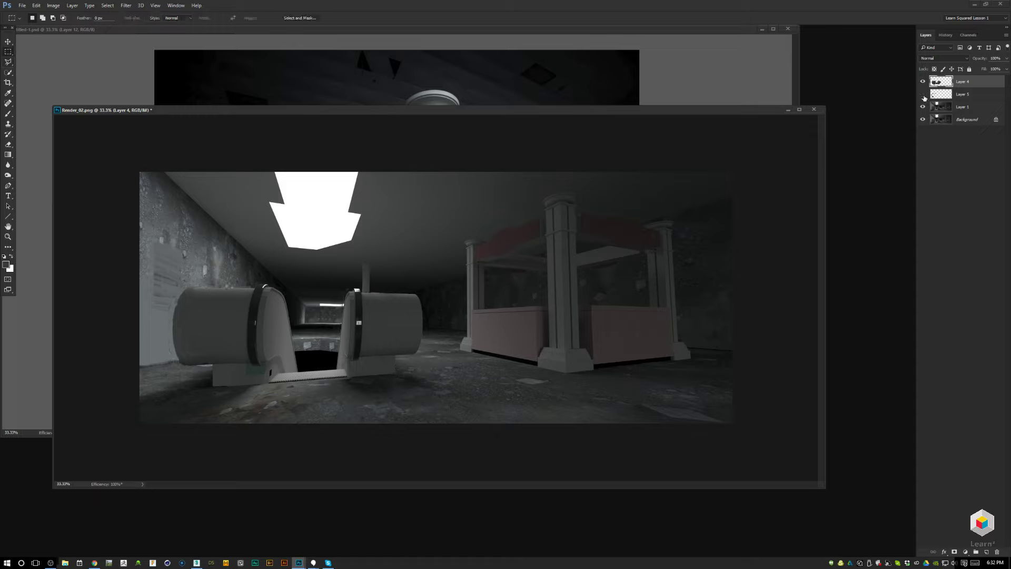
left_click(936, 98)
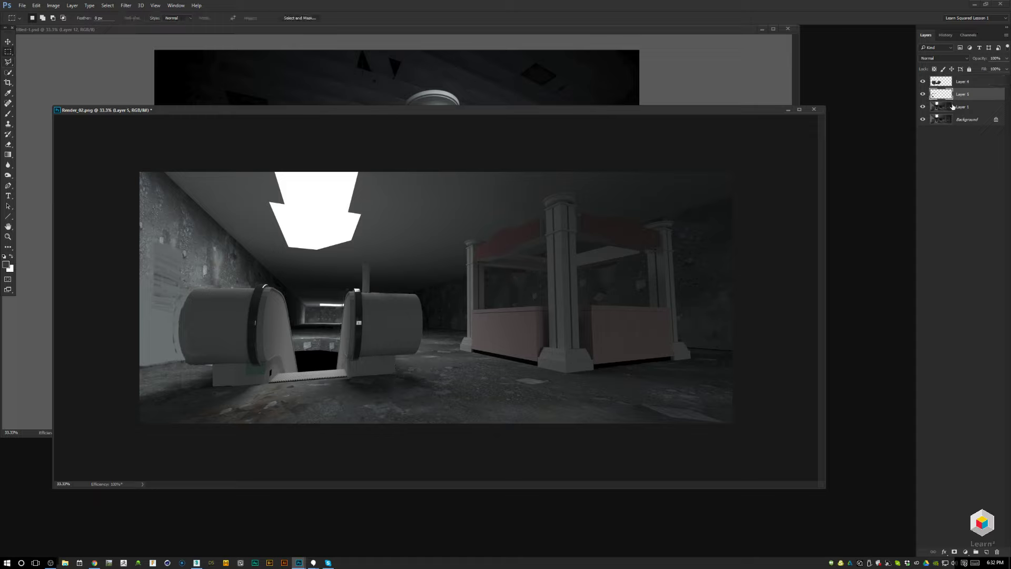
key("ctrl+e")
key("b")
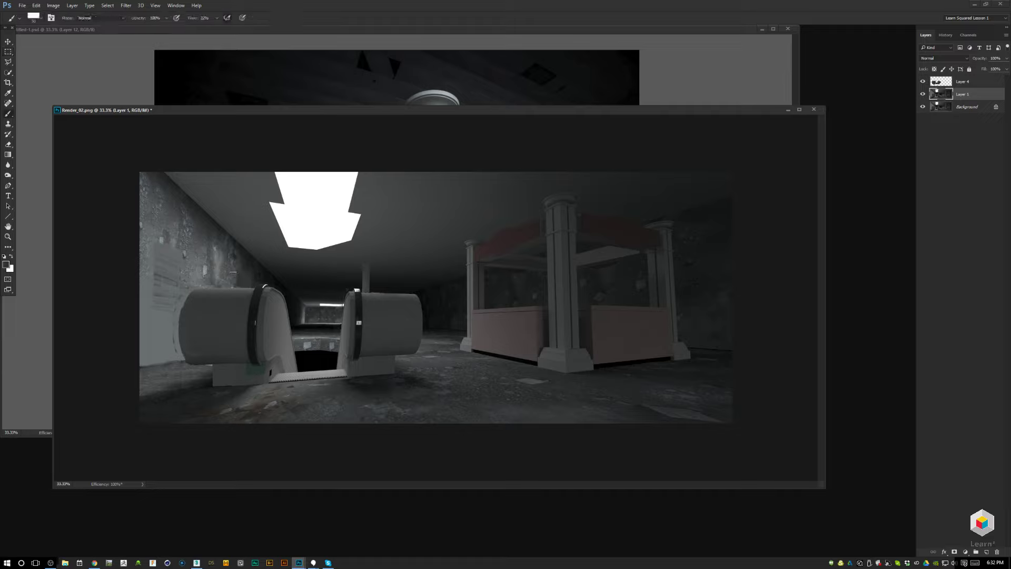
left_click_drag(249, 273, 238, 287)
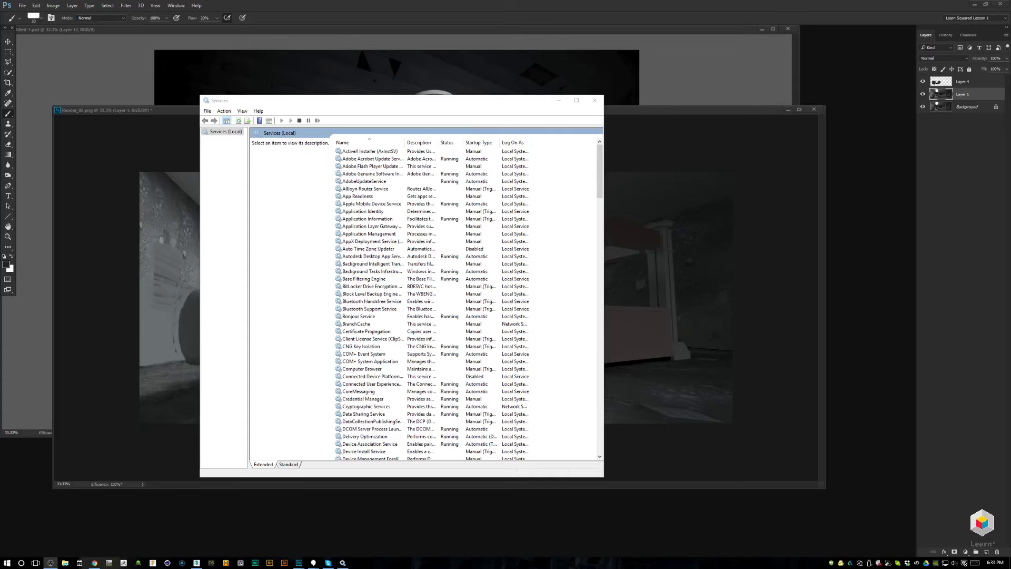
Move the Services window off the image and test a 75 px brush preset with strokes across the ceiling and skylight.
left_click_drag(492, 100, 0, 117)
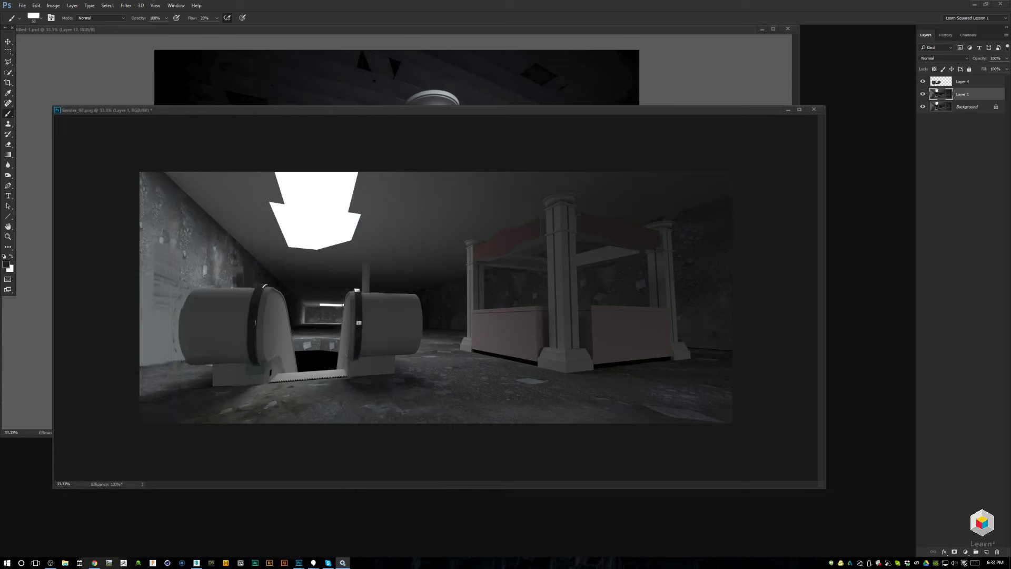
left_click(264, 227)
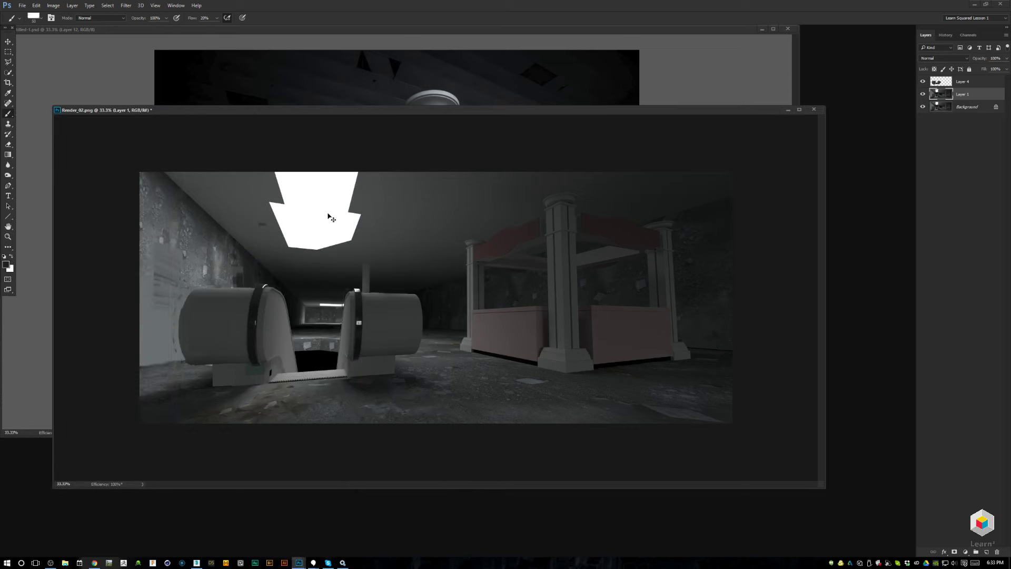
right_click(342, 235)
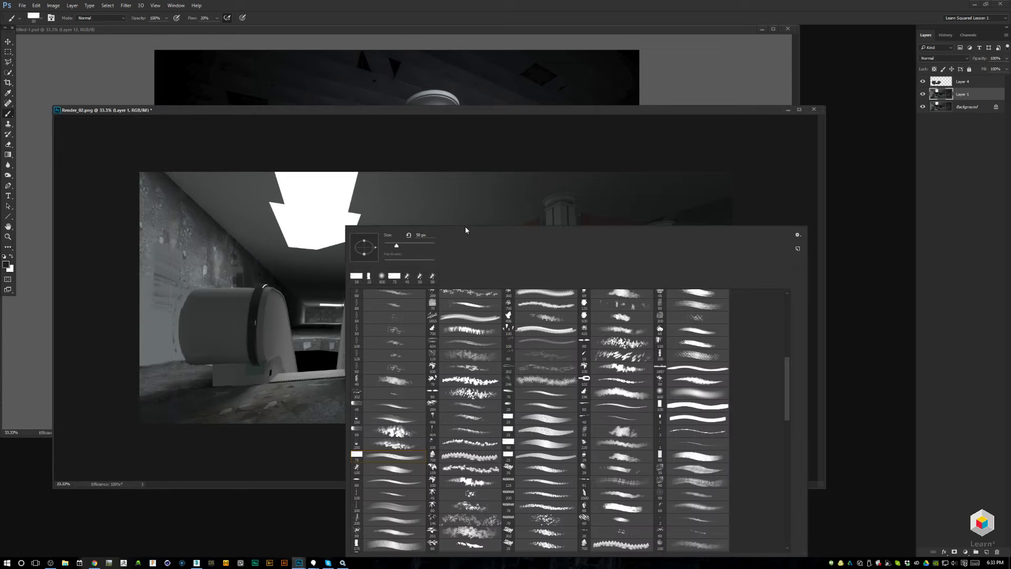
double_click(390, 306)
left_click_drag(415, 190, 419, 235)
right_click(432, 224)
double_click(477, 454)
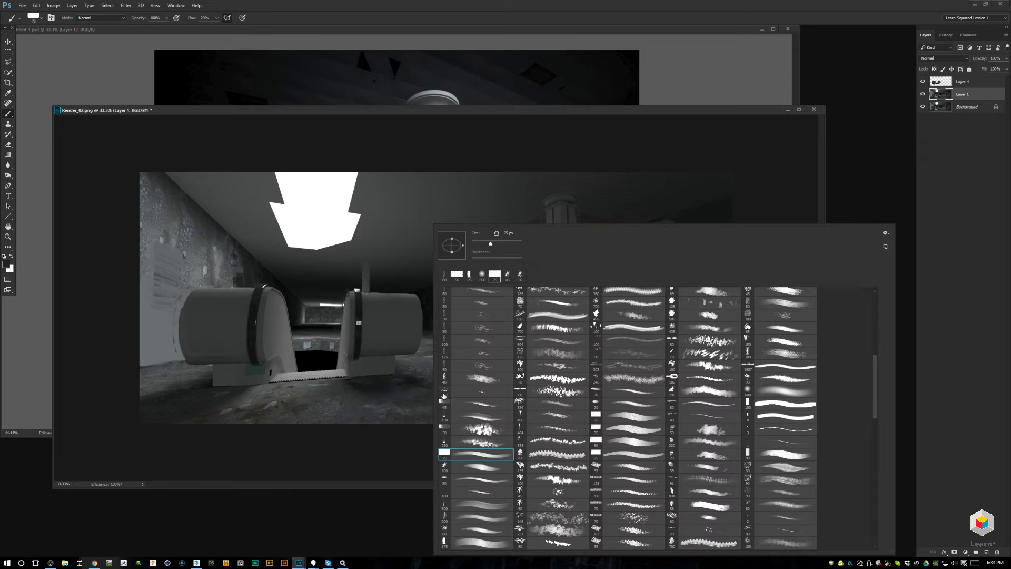
left_click_drag(243, 201, 266, 260)
mouse_move(278, 193)
left_mouse_down()
mouse_move(279, 242)
mouse_move(298, 239)
left_mouse_up()
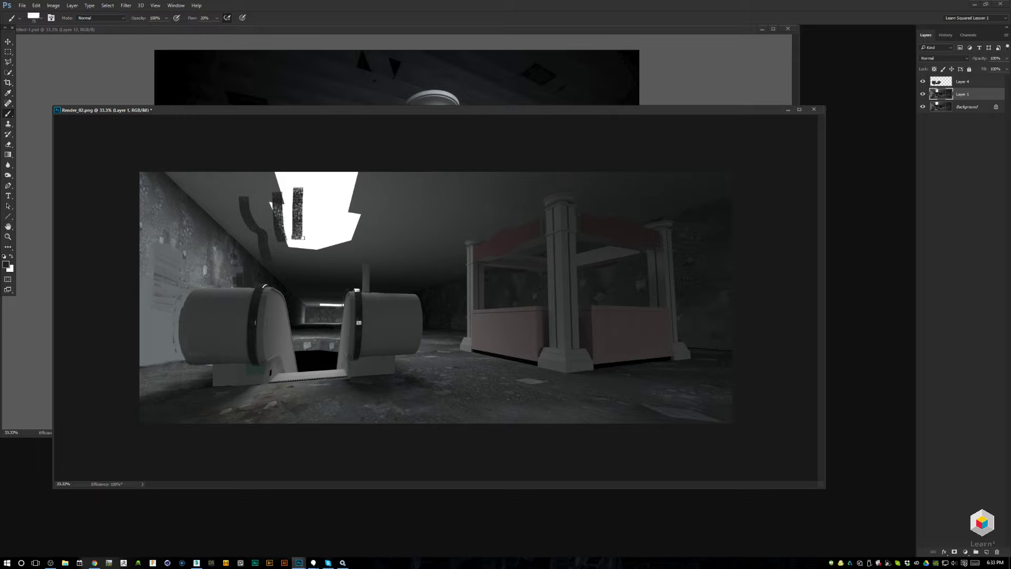
mouse_move(318, 183)
left_mouse_down()
mouse_move(319, 220)
mouse_move(334, 209)
mouse_move(335, 223)
mouse_move(334, 184)
left_mouse_up()
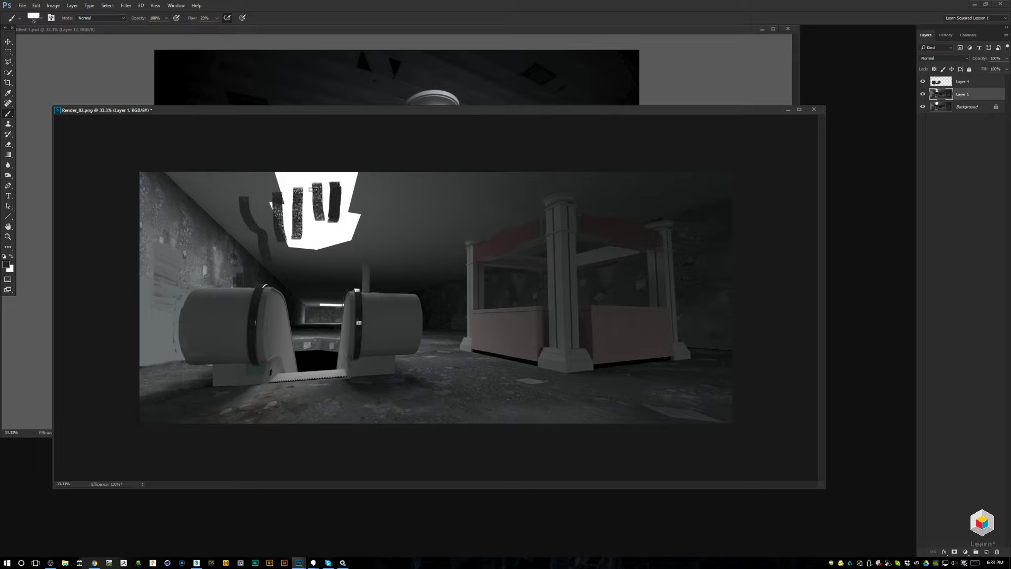
Undo all the test strokes on the ceiling and skylight.
key("ctrl+alt+z")
key("ctrl+alt+z")
key("ctrl+alt+z")
key("ctrl+alt+z")
key("ctrl+alt+z")
key("ctrl+alt+z")
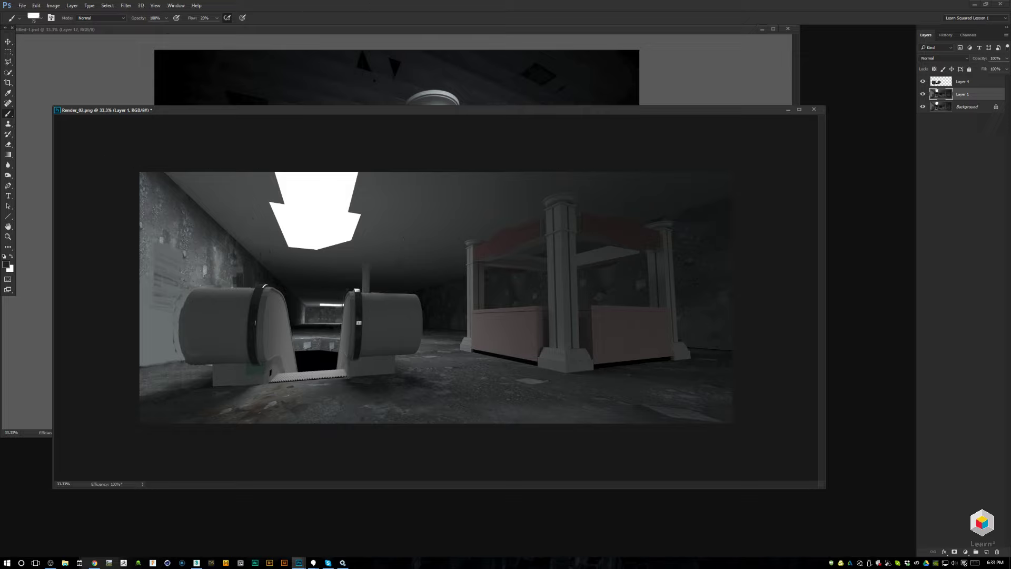
Bring up the Services window and select the Wacom Professional Service in the list.
left_click(343, 563)
left_click_drag(295, 117, 578, 117)
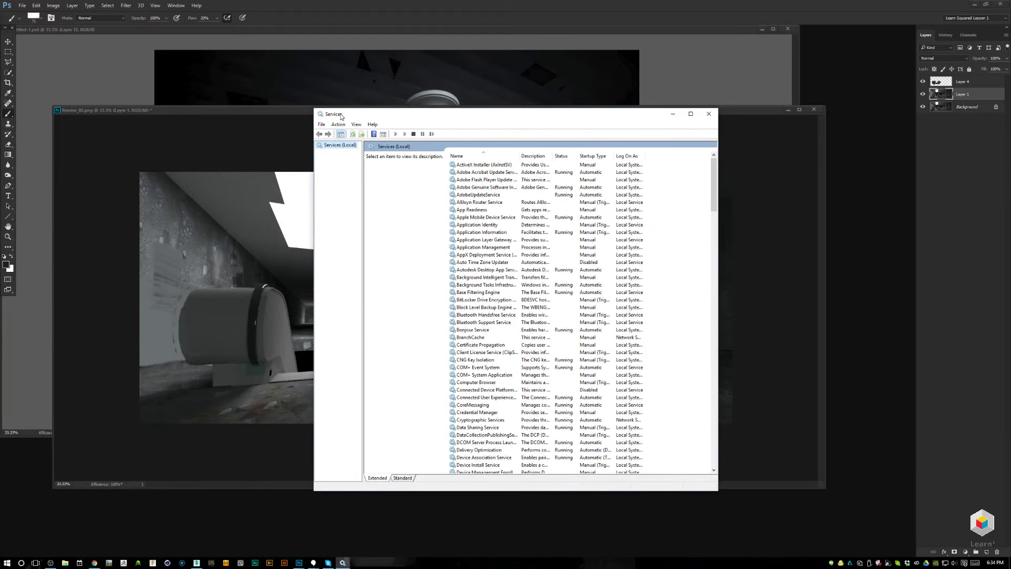
left_click(485, 172)
key("w")
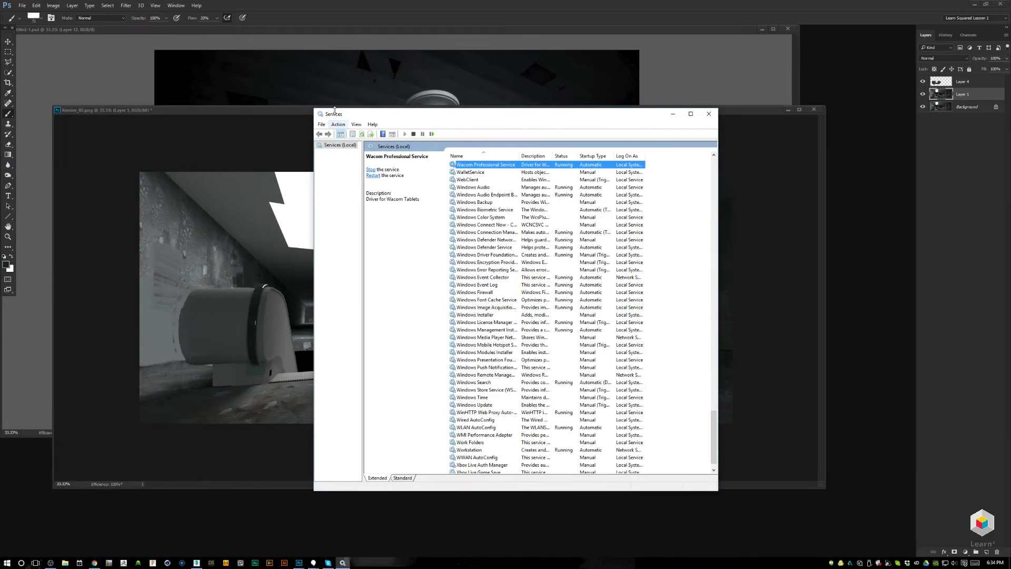
mouse_move(376, 115)
left_mouse_down()
mouse_move(326, 135)
mouse_move(311, 124)
mouse_move(365, 118)
left_mouse_up()
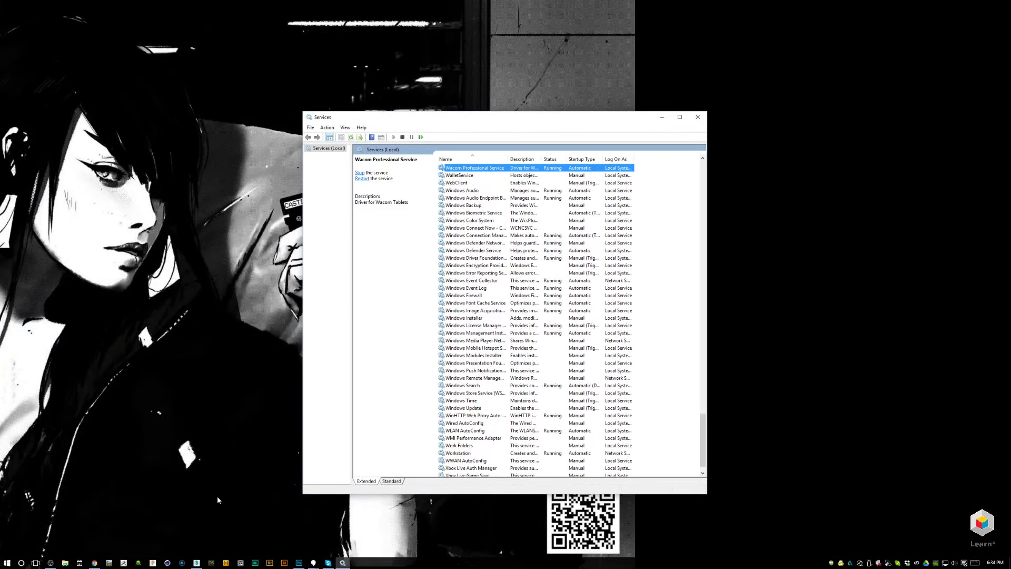
Restart the Wacom Professional Service and close the Services window.
left_click(306, 561)
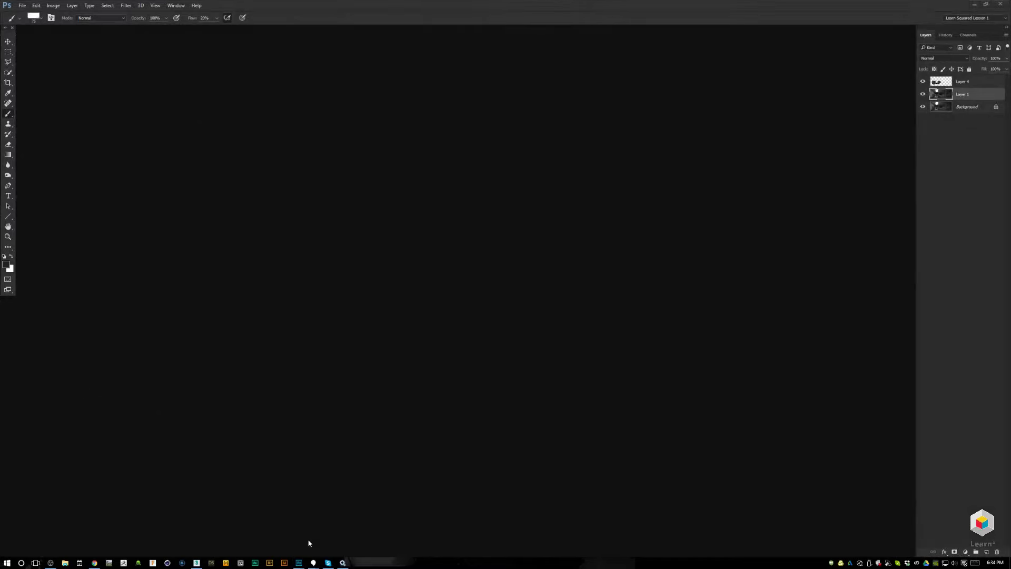
left_click(342, 563)
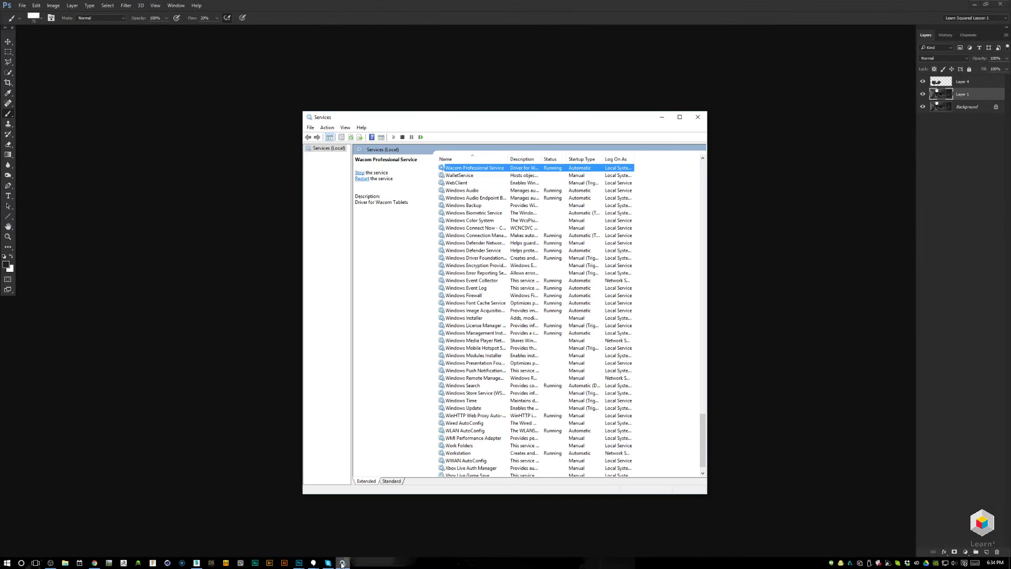
left_click(94, 562)
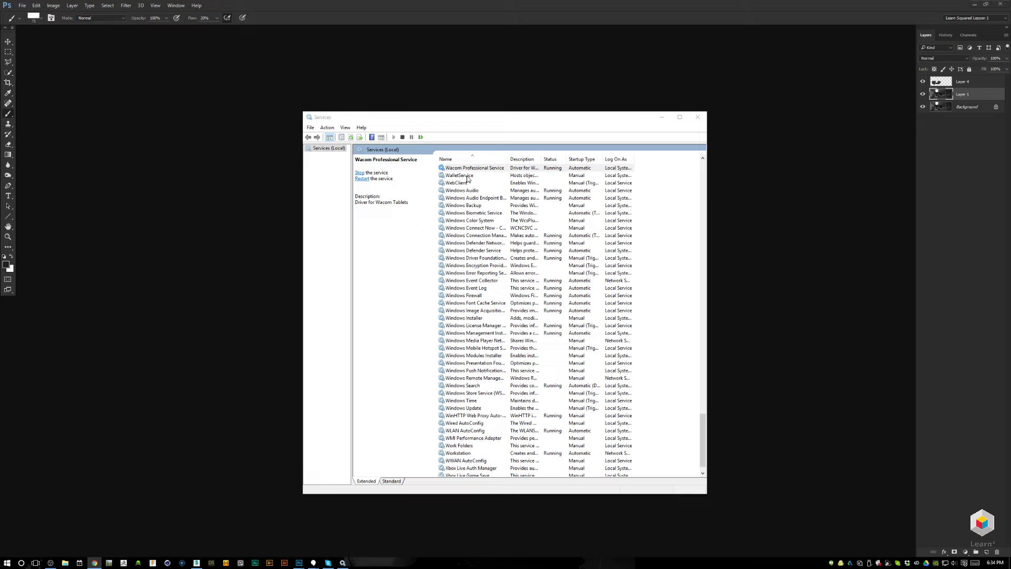
left_click(477, 197)
left_click(495, 168)
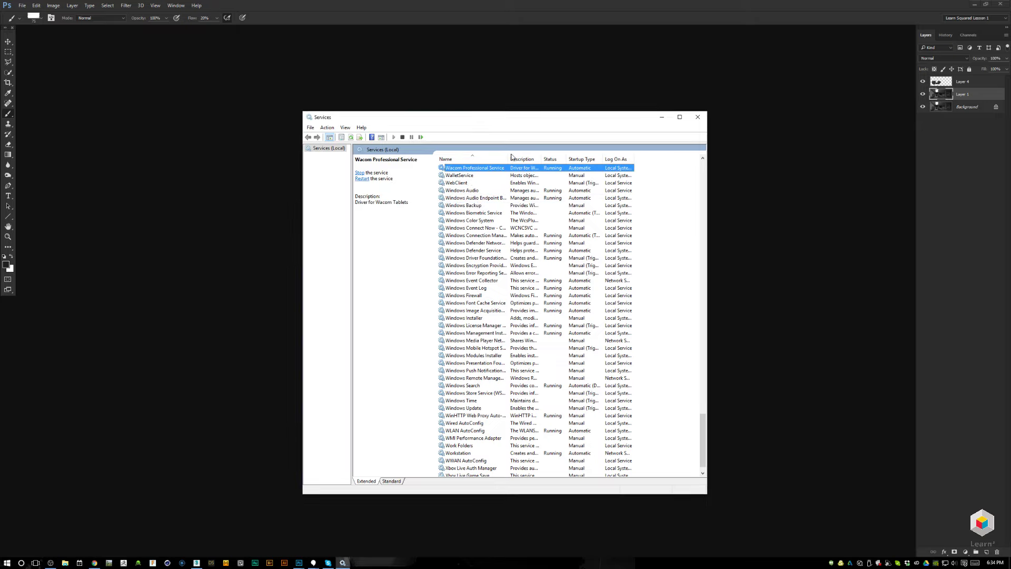
right_click(494, 170)
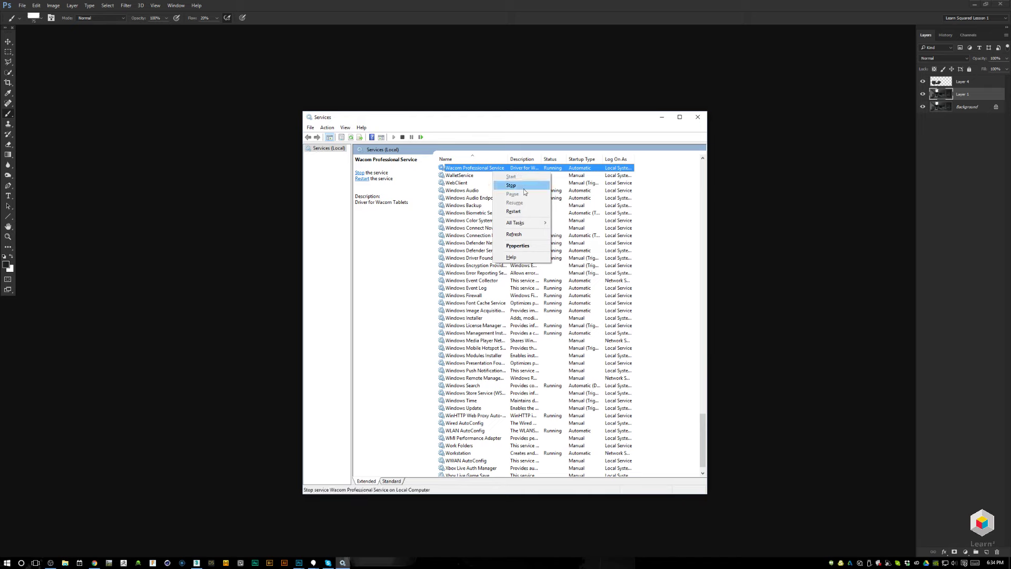
left_click(528, 212)
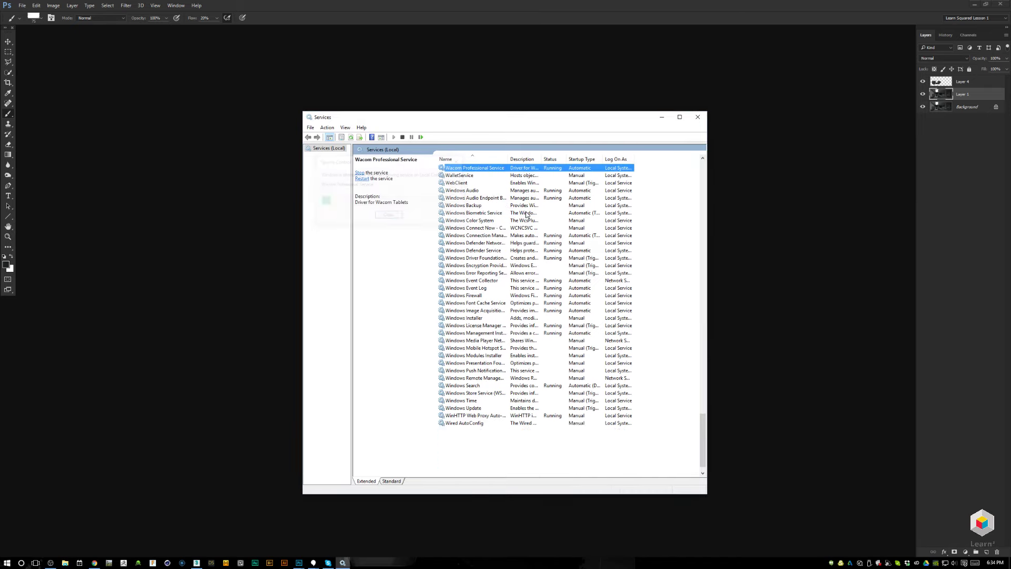
left_click(698, 117)
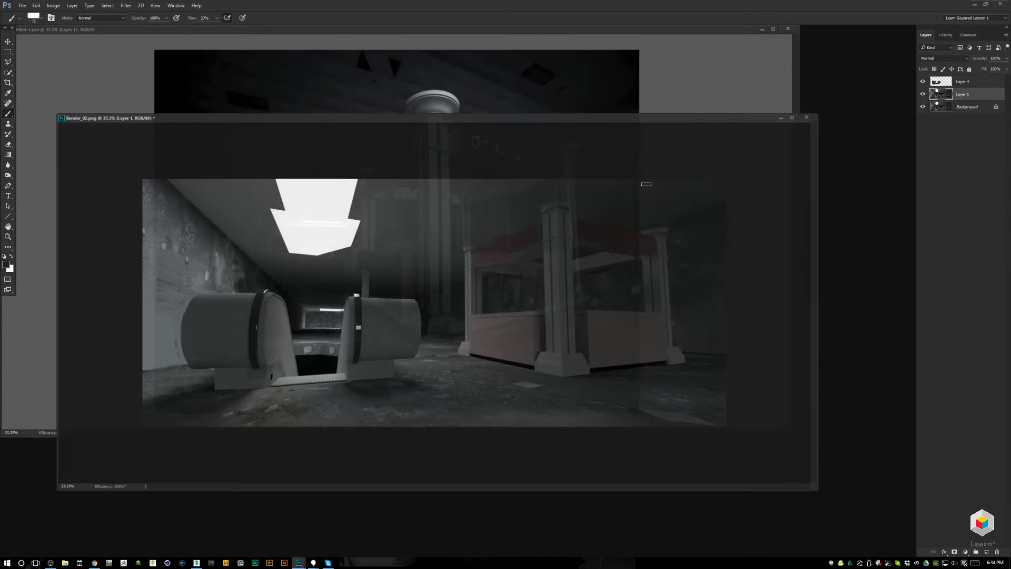
Test the brush with a wavy stroke across the ceiling and skylight, and undo it.
mouse_move(380, 189)
left_mouse_down()
mouse_move(382, 221)
mouse_move(342, 197)
mouse_move(320, 225)
mouse_move(284, 221)
mouse_move(287, 200)
left_mouse_up()
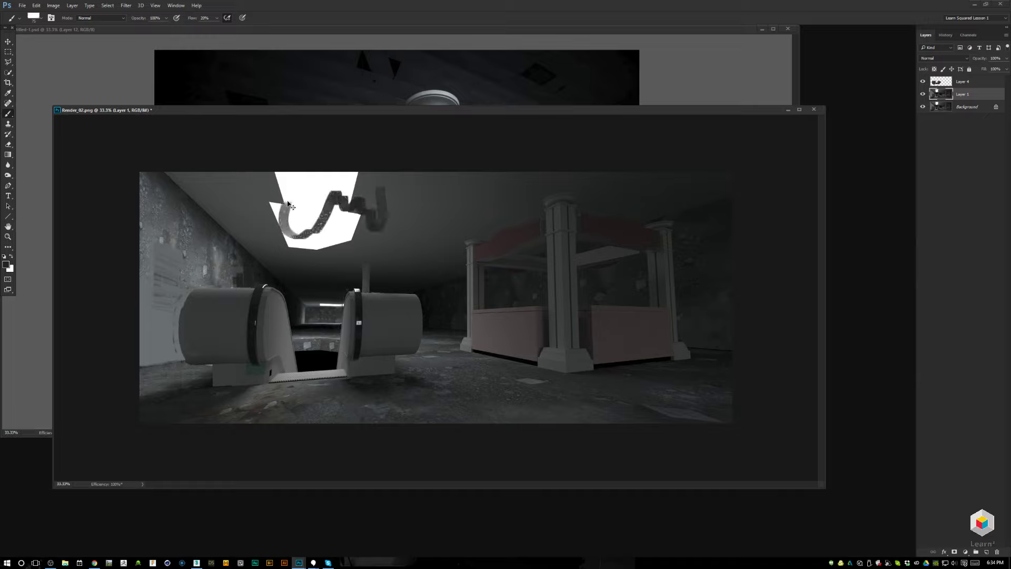
key("ctrl+z")
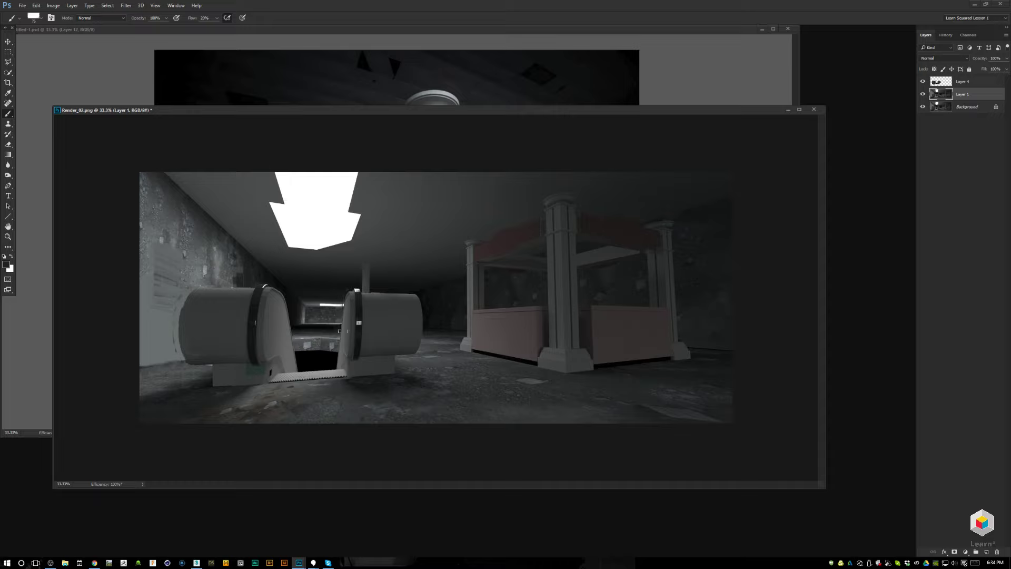
left_click(50, 563)
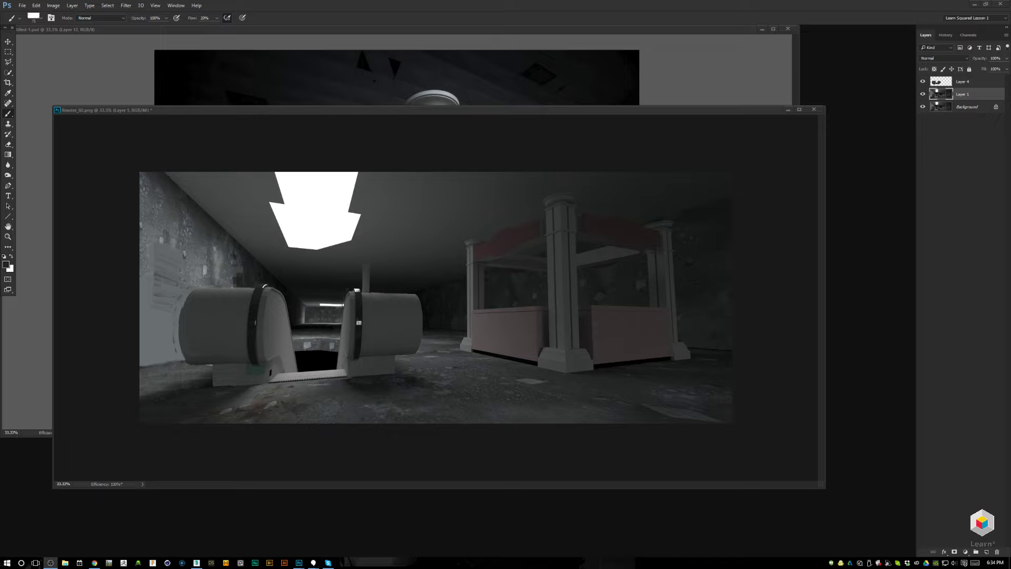
key("alt+Tab")
key("alt+Tab")
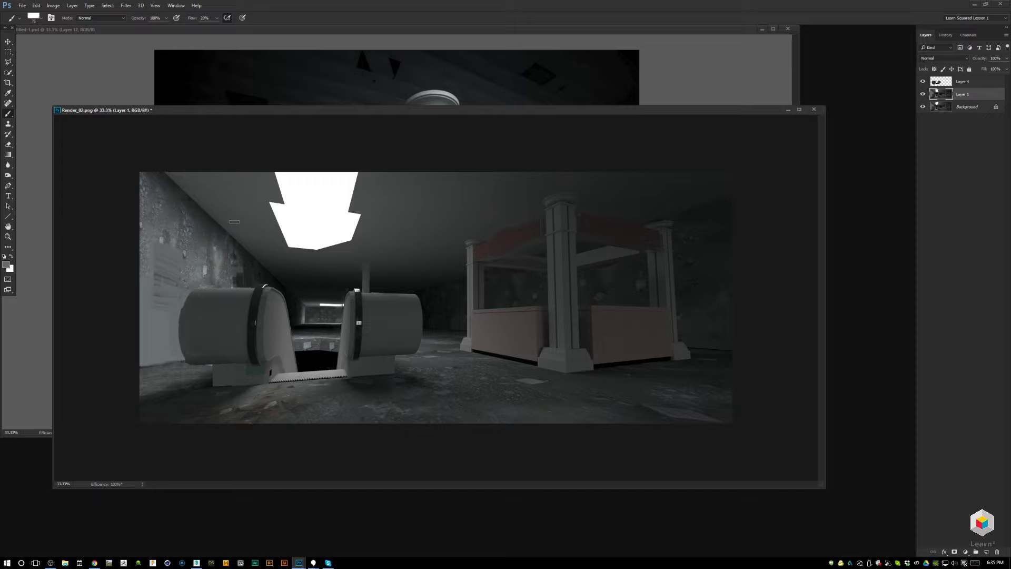
Select Layer 4 and brush over the stained patch on the larger cylinder's base.
left_click(240, 372)
left_click(944, 83)
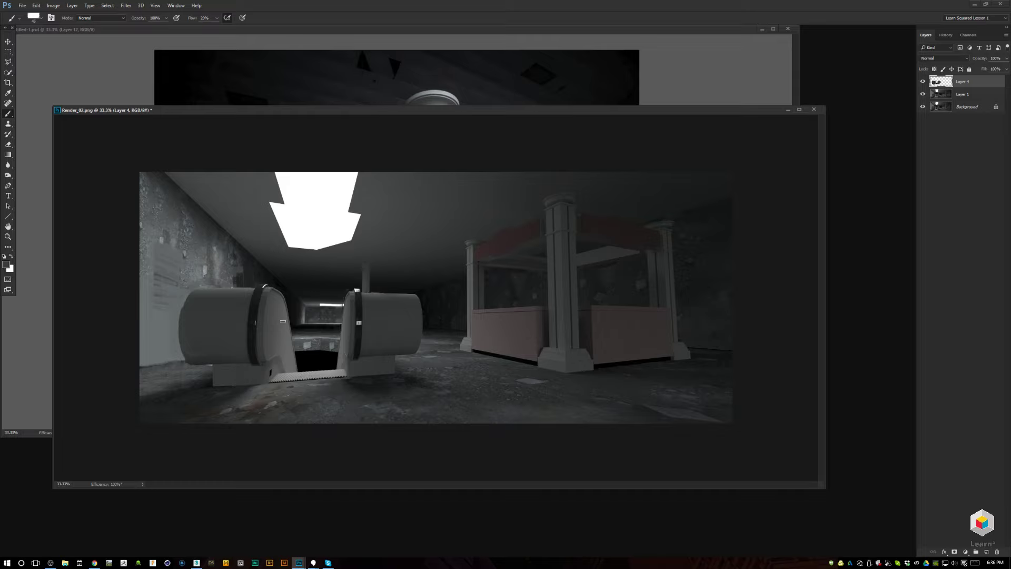
Zoom the kiosk reference photo out to 25% and bring the Render_02.png window back in front of it.
left_click_drag(609, 114, 599, 172)
left_click(614, 131)
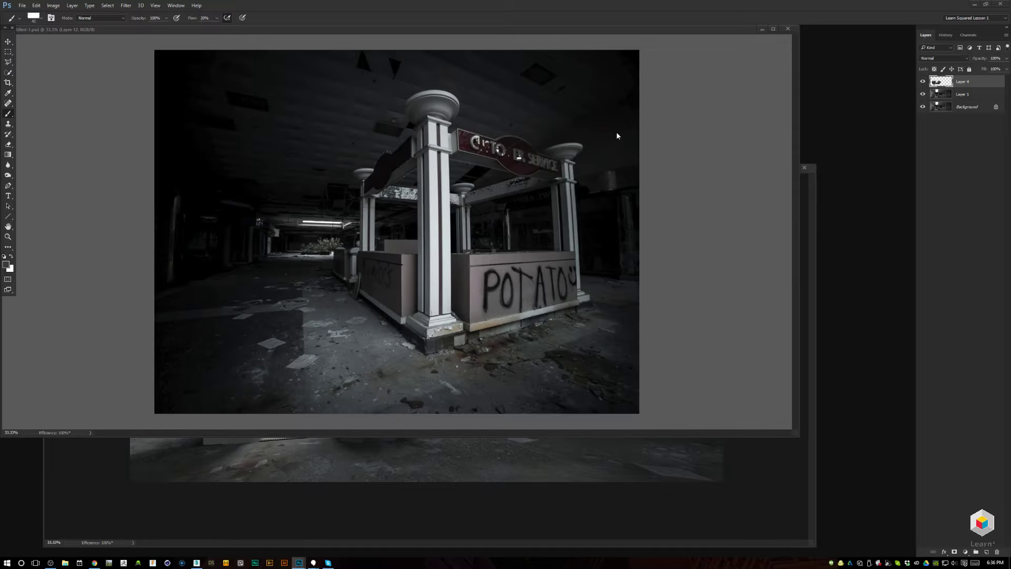
key("ctrl+minus")
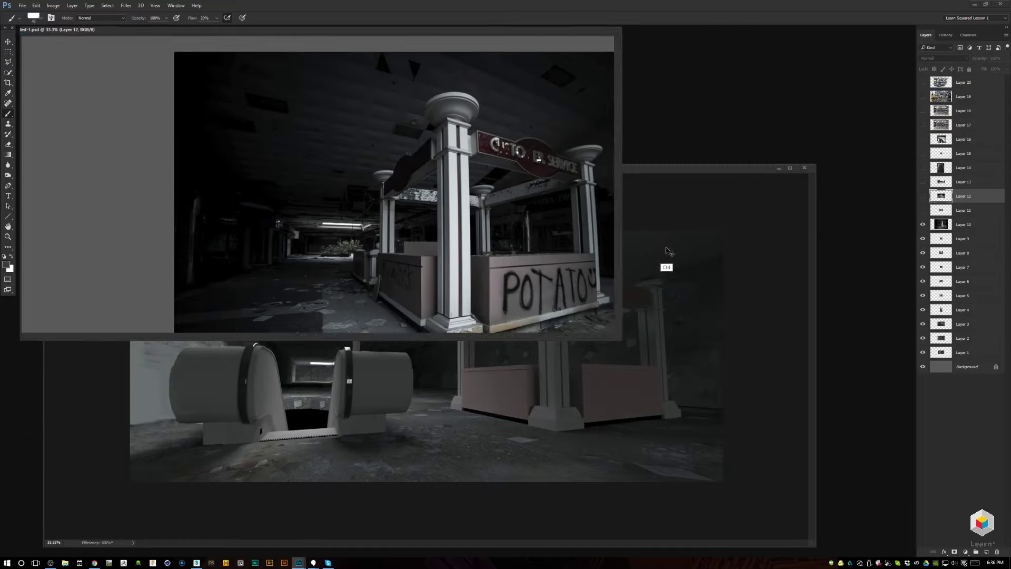
key("ctrl+minus")
key("ctrl+plus")
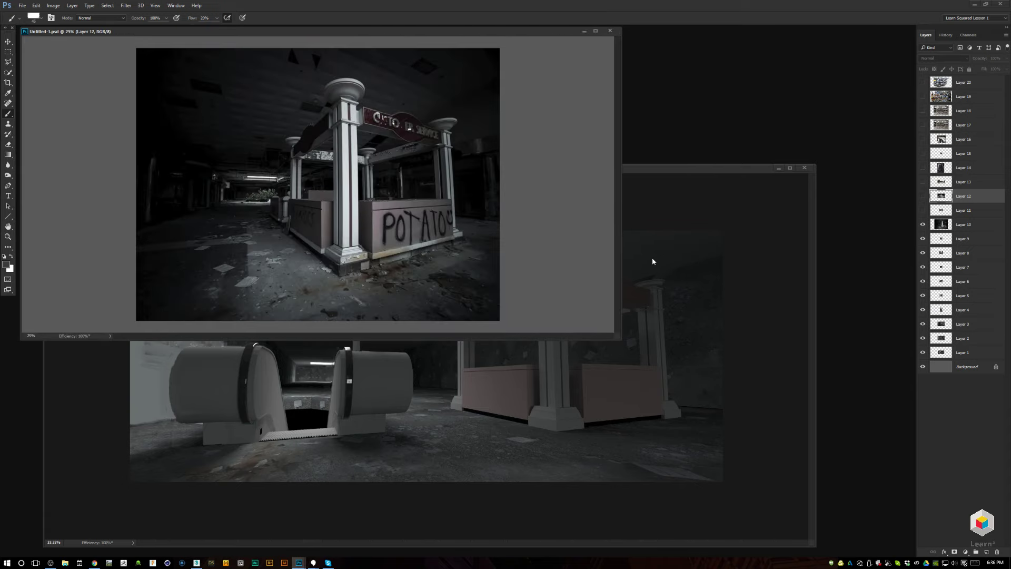
left_click(653, 261)
left_click_drag(612, 168, 615, 138)
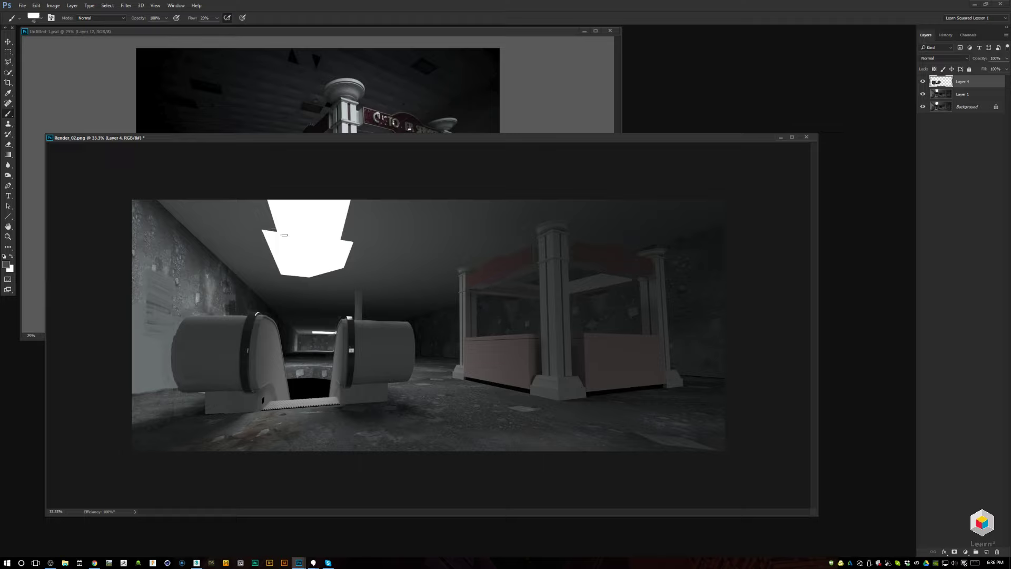
Brush ceiling grey over the skylight's side corners on Layer 1 to break up its outline.
key("alt+bracketleft")
left_click(266, 231)
left_click_drag(269, 232, 274, 229)
left_click_drag(344, 237, 350, 221)
key("x")
left_click(350, 232, "alt")
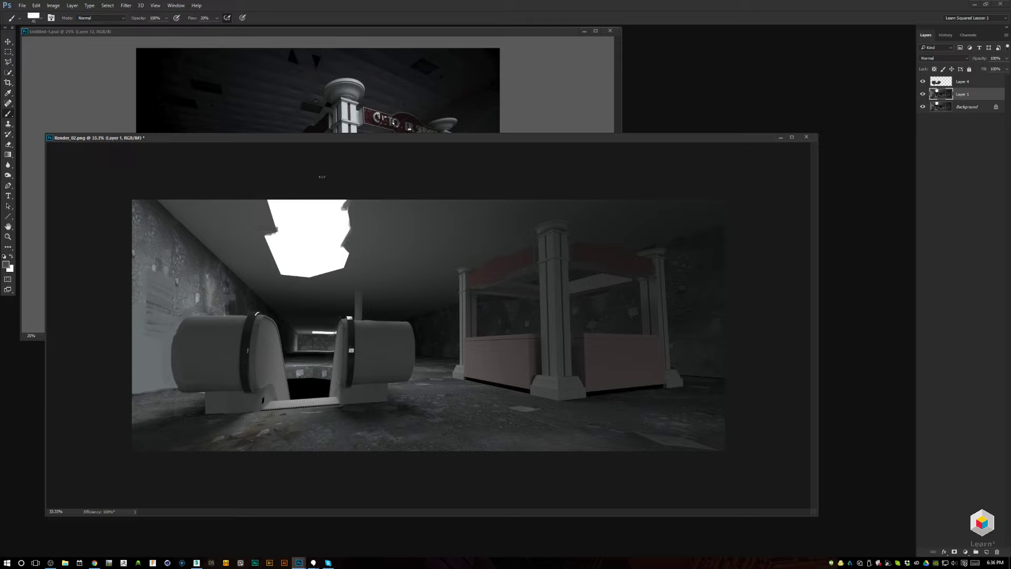
Extend the skylight's upper left side with sampled white and rework its lower edge with sampled ceiling grey.
left_click(324, 208, "alt")
left_click(286, 233, "alt")
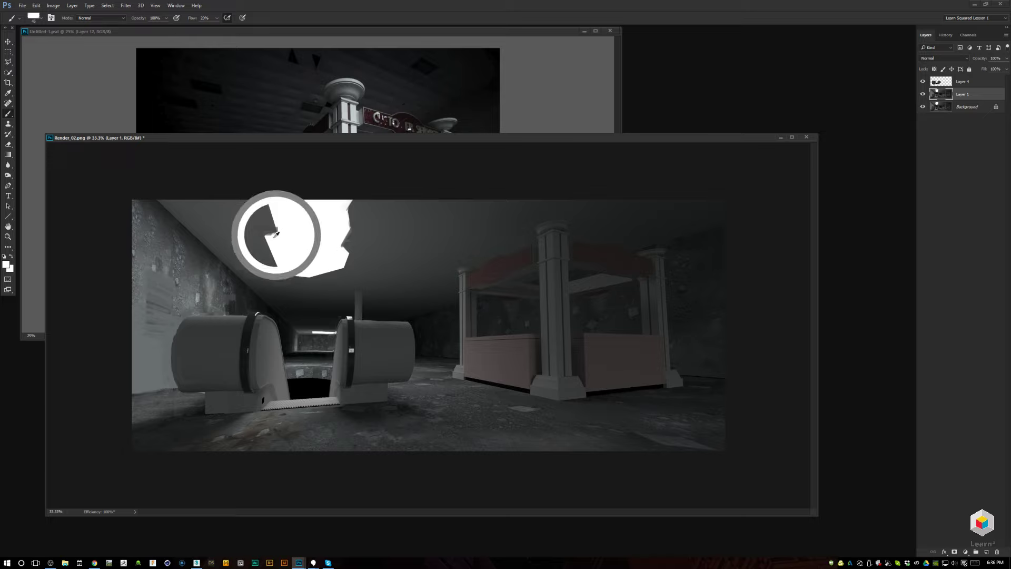
mouse_move(284, 225)
left_mouse_down()
mouse_move(278, 231)
mouse_move(255, 202)
mouse_move(270, 223)
left_mouse_up()
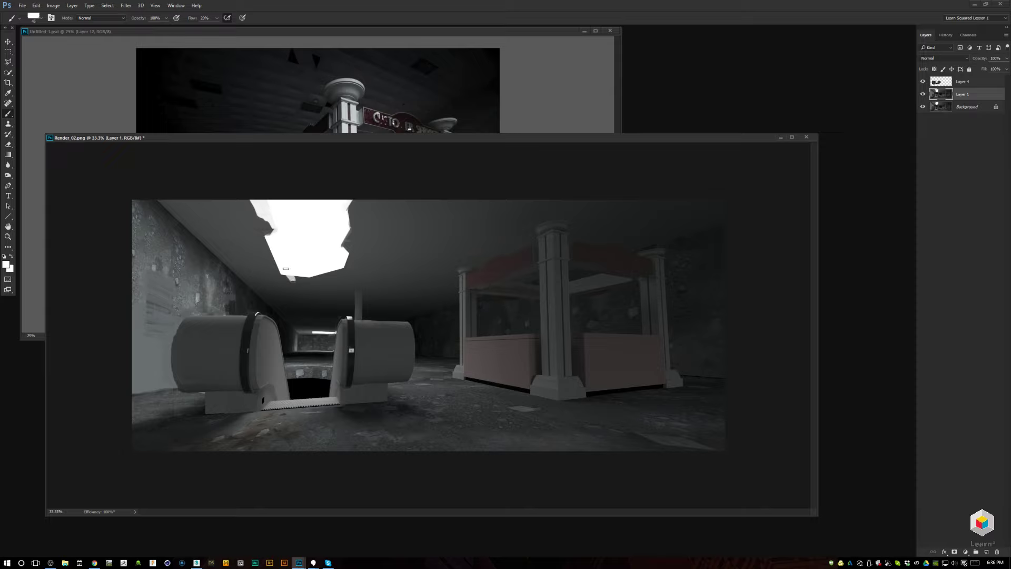
left_click(278, 301, "alt")
left_click_drag(279, 274, 315, 276)
left_click(274, 269, "alt")
Flip the image horizontally, then roughen the skylight's lower edge and touch up the area above the larger cylinder.
key("ctrl+shift+h")
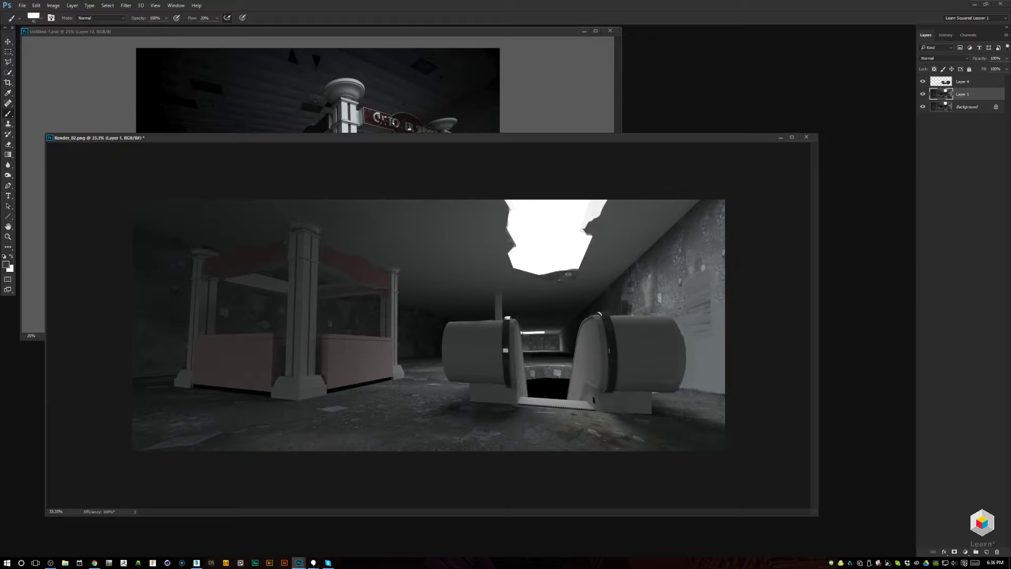
left_click_drag(540, 272, 577, 270)
left_click_drag(619, 295, 628, 298)
left_click(628, 335, "alt")
Copy a rectangular panel of the painted plywood texture and paste it into Render_02.png as a new layer.
key("ctrl+minus")
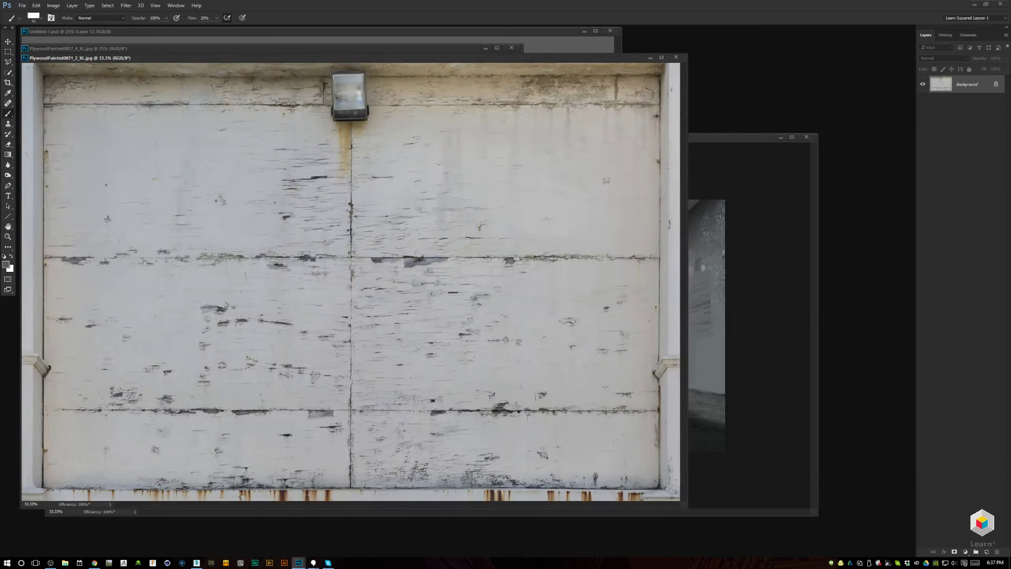
left_click_drag(58, 403, 192, 293)
key("ctrl+z")
key("m")
mouse_move(52, 408)
left_mouse_down()
mouse_move(205, 297)
mouse_move(362, 258)
left_mouse_up()
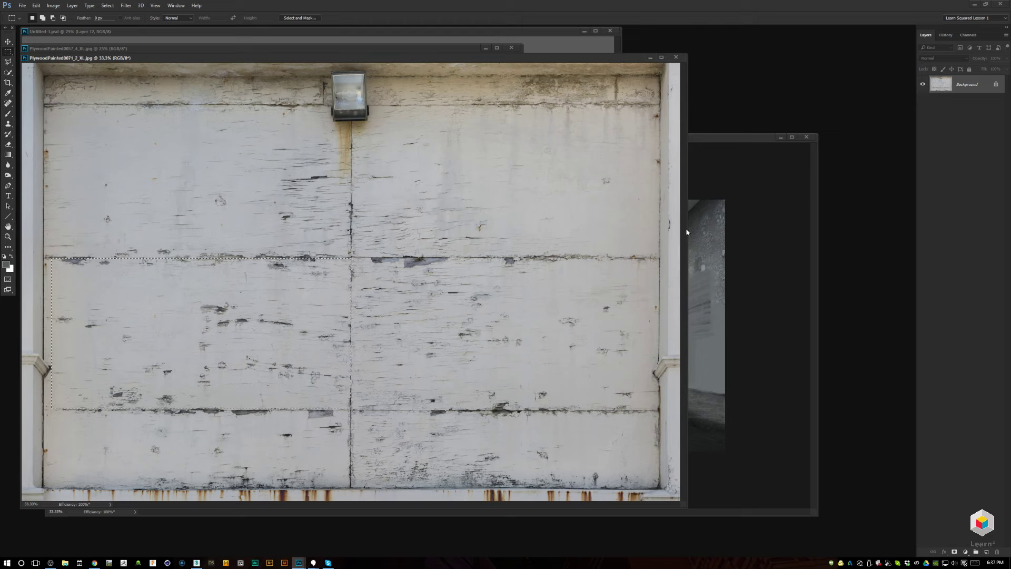
key("ctrl+c")
left_click(731, 255)
key("ctrl+v")
Scale the pasted plywood texture down to about 71% and move it over the kiosk.
key("ctrl+t")
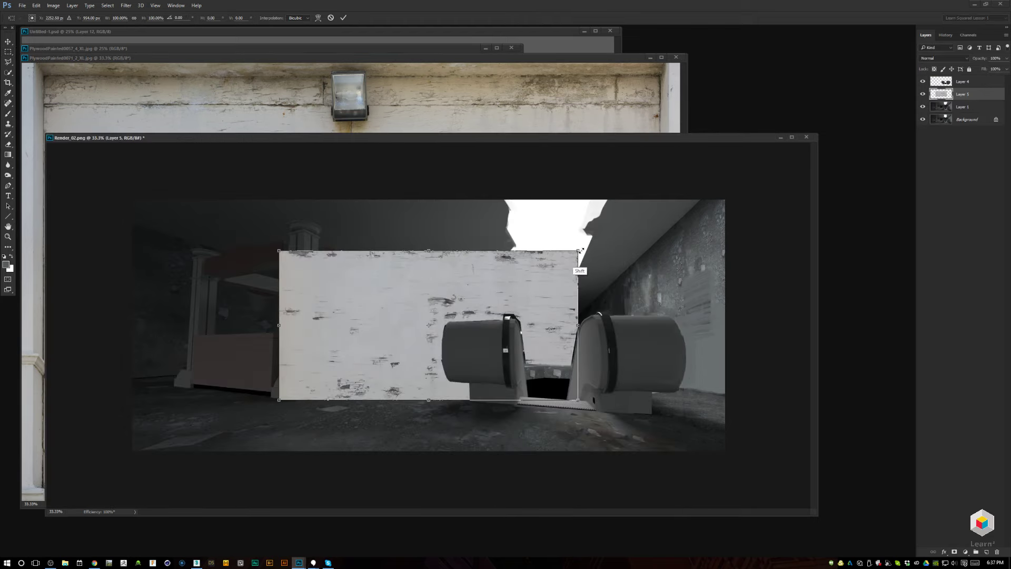
left_click_drag(578, 250, 491, 293)
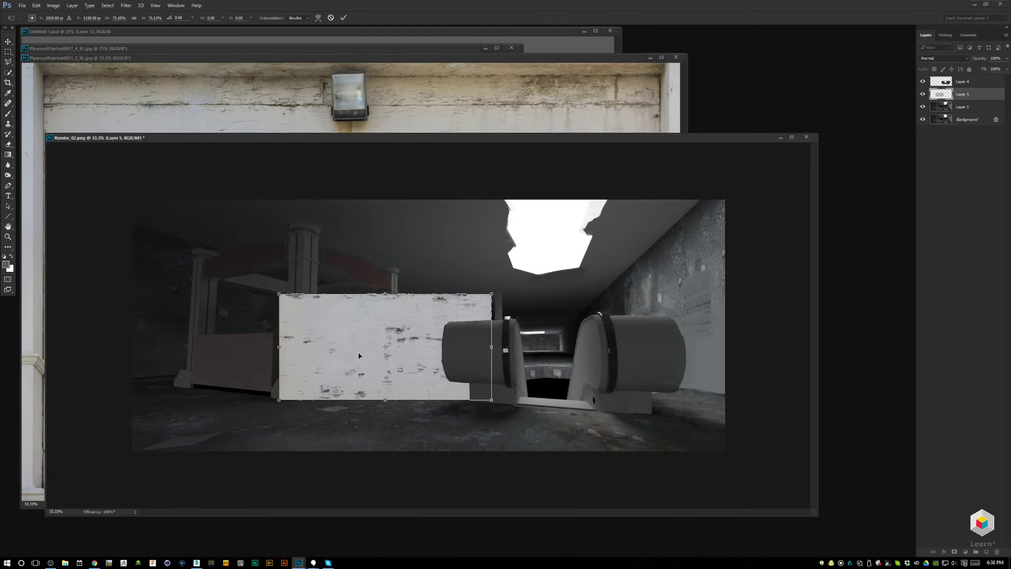
key("Return")
key("v")
left_click_drag(364, 360, 276, 347)
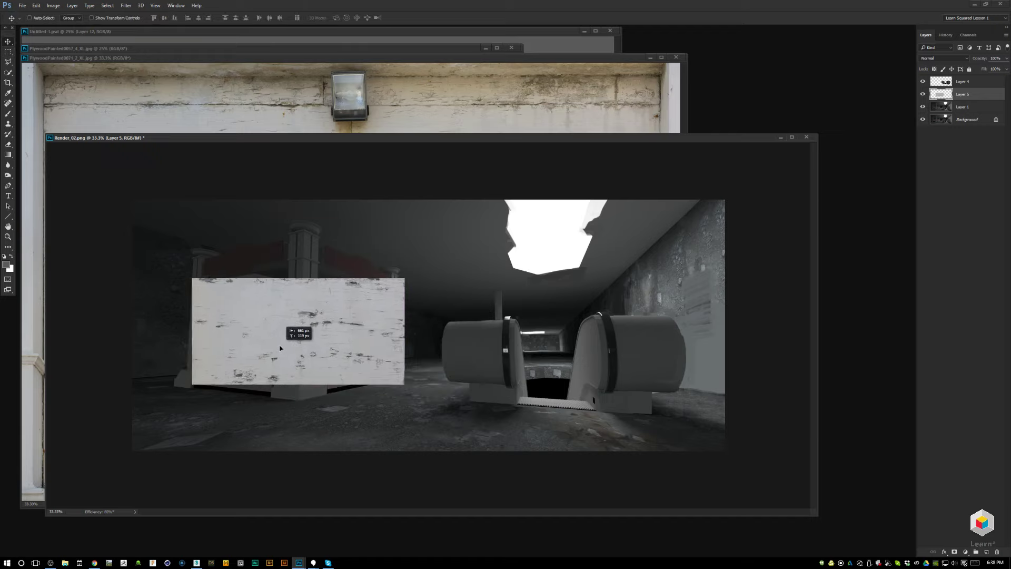
Shrink and distort the plywood texture so its corners match the perspective of the kiosk's left counter panel.
key("ctrl+t")
left_click_drag(402, 287, 260, 325)
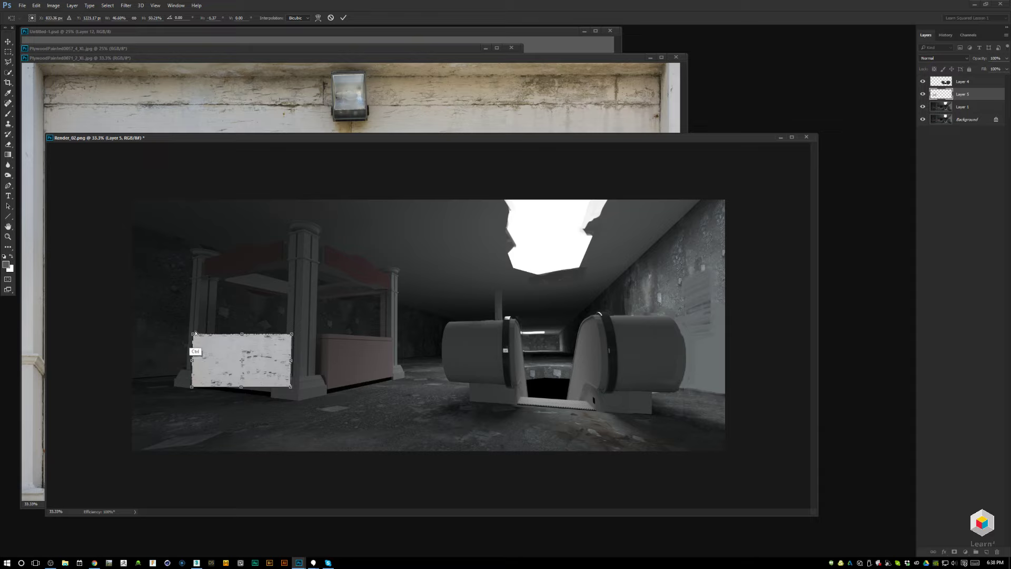
left_click_drag(193, 333, 196, 339)
left_click_drag(293, 336, 291, 345)
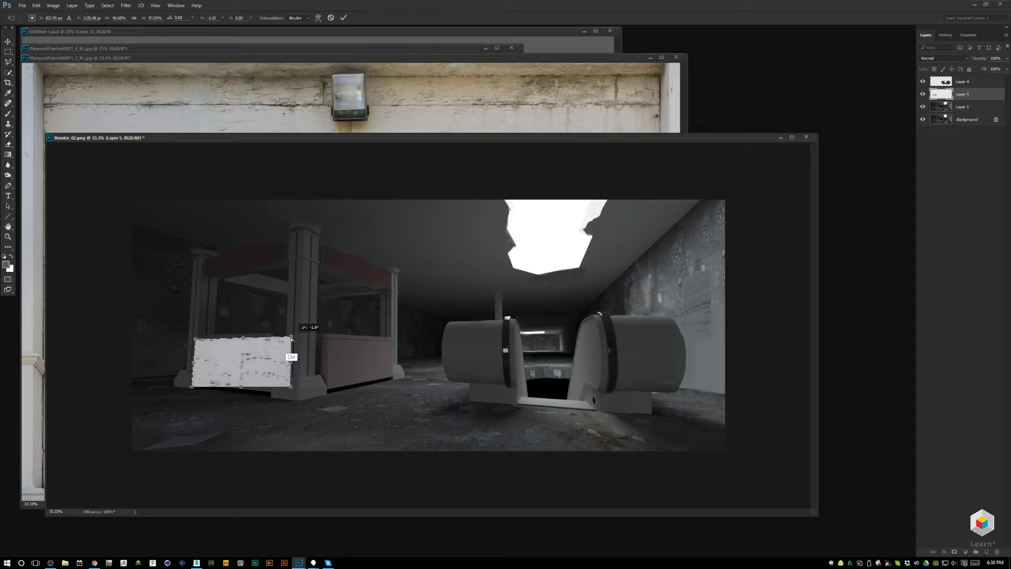
left_click_drag(291, 390, 289, 395)
left_click_drag(292, 346, 242, 333)
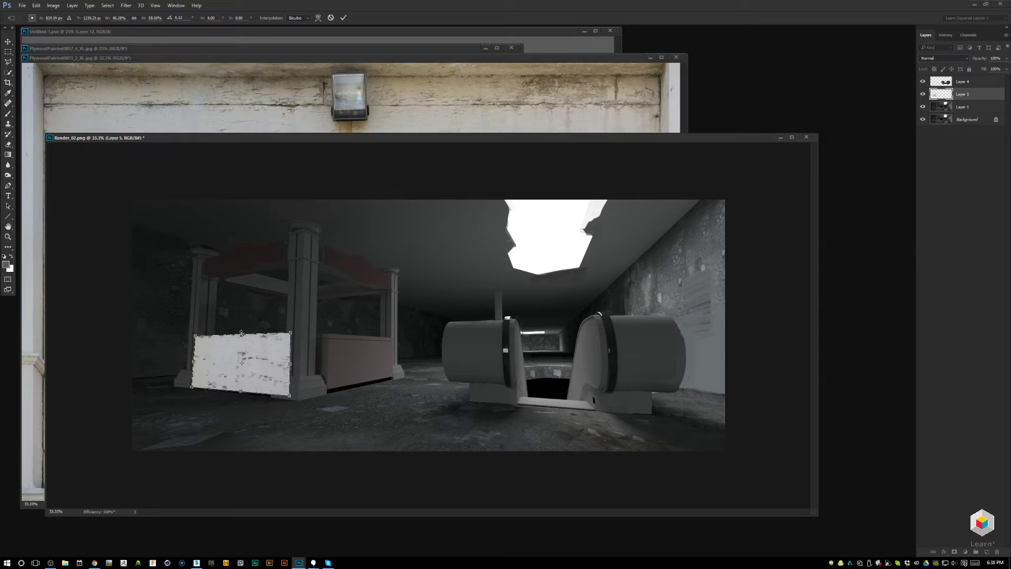
left_click_drag(290, 364, 274, 350)
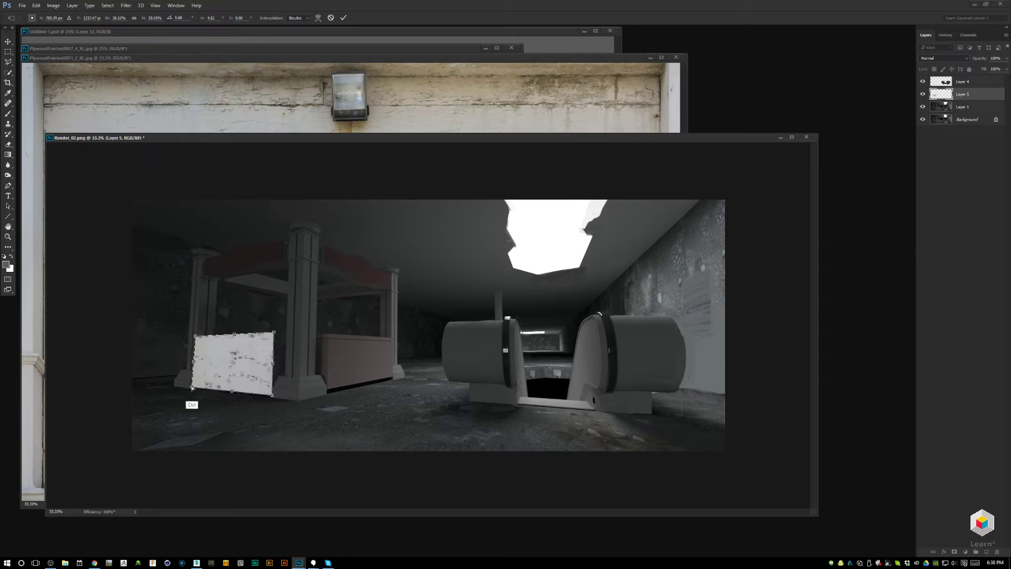
left_click_drag(191, 387, 192, 385)
left_click_drag(272, 395, 270, 394)
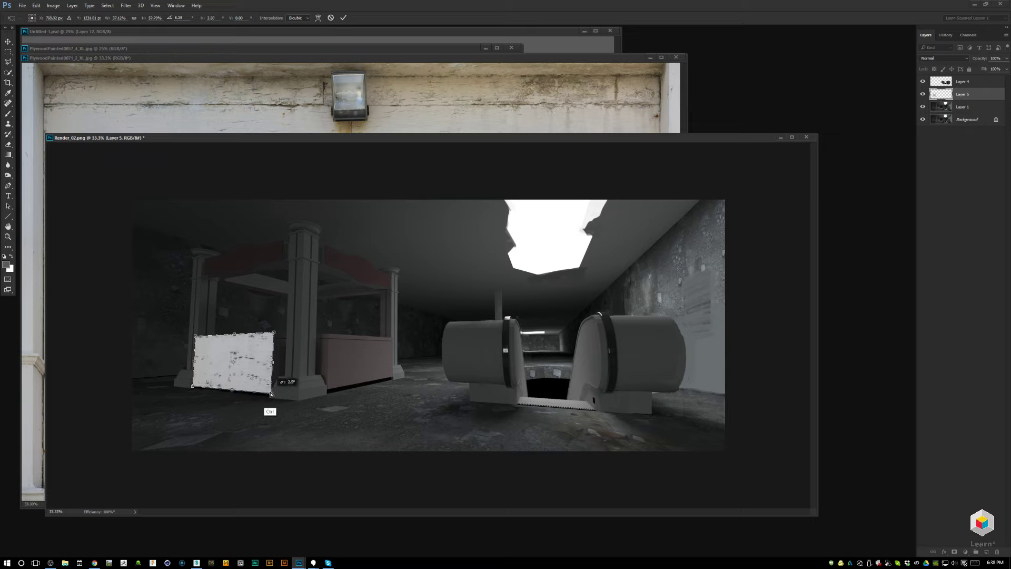
key("Return")
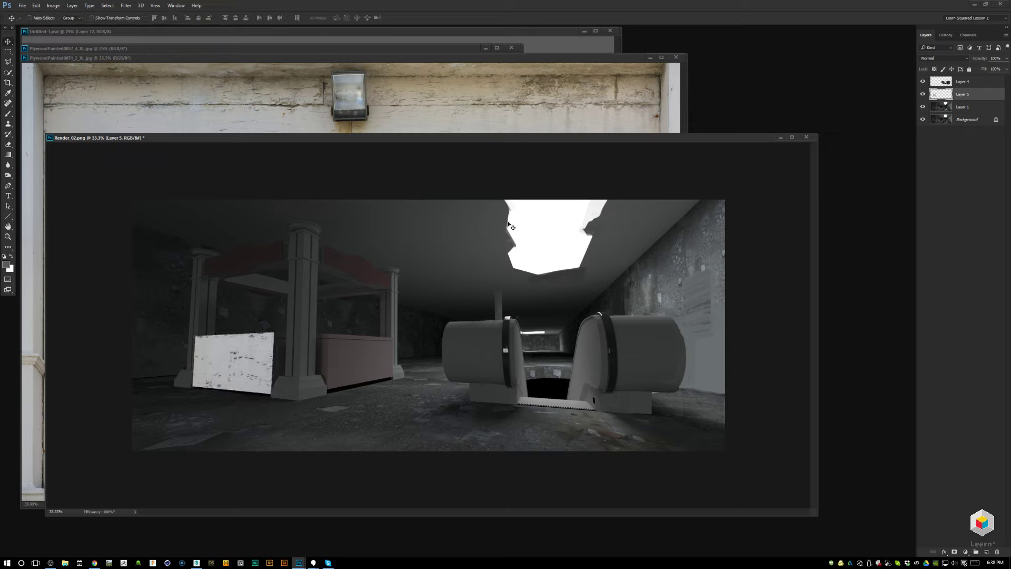
Set the plywood texture layer's blending mode to Overlay.
left_click(937, 56)
left_click(936, 139)
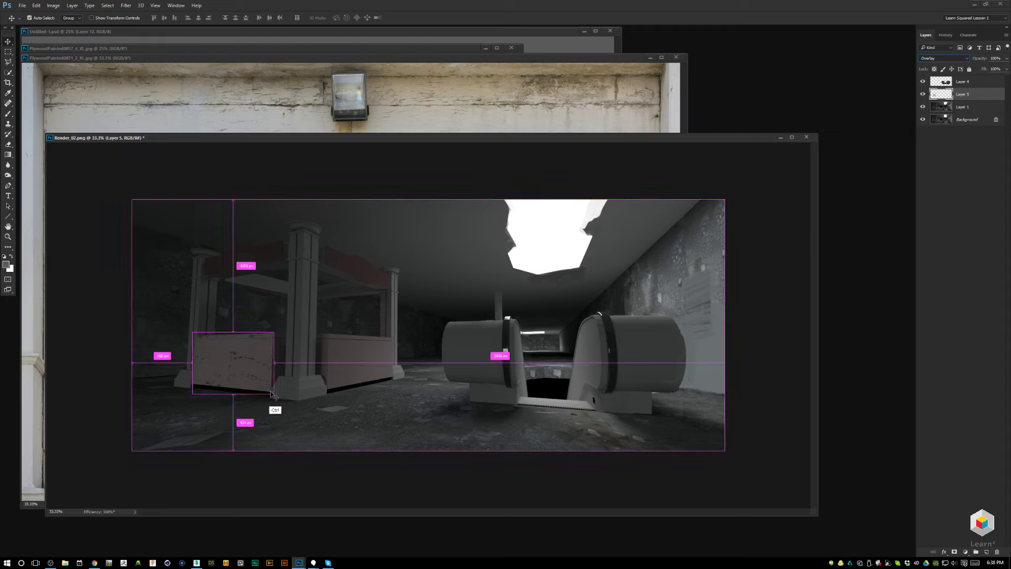
Darken the panel texture on Layer 5 using Levels with black input 20 and midtones 0.55, and flip the image horizontally.
key("ctrl+l")
left_click_drag(762, 185, 782, 188)
left_click_drag(712, 185, 719, 187)
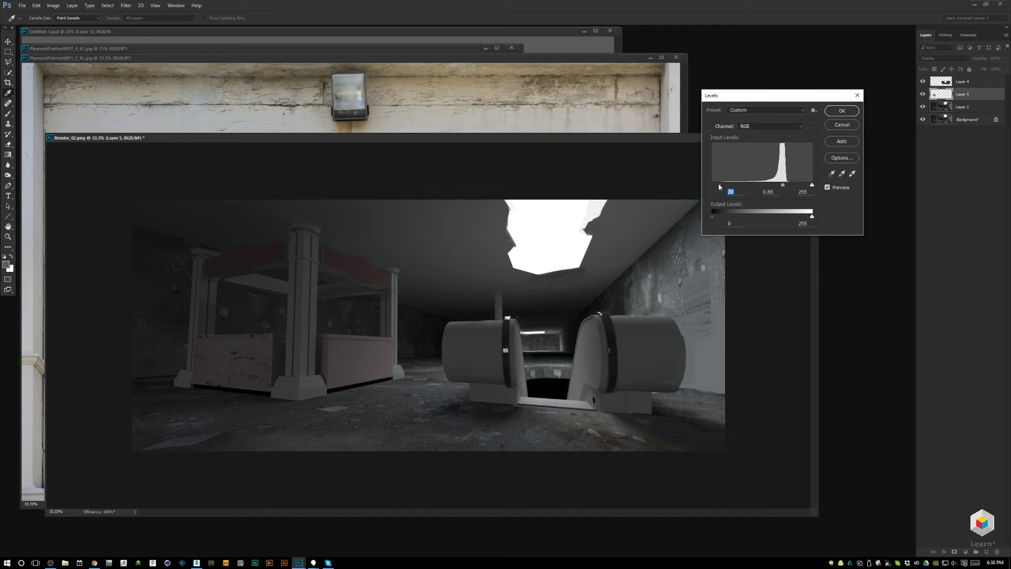
key("Return")
key("ctrl+shift+h")
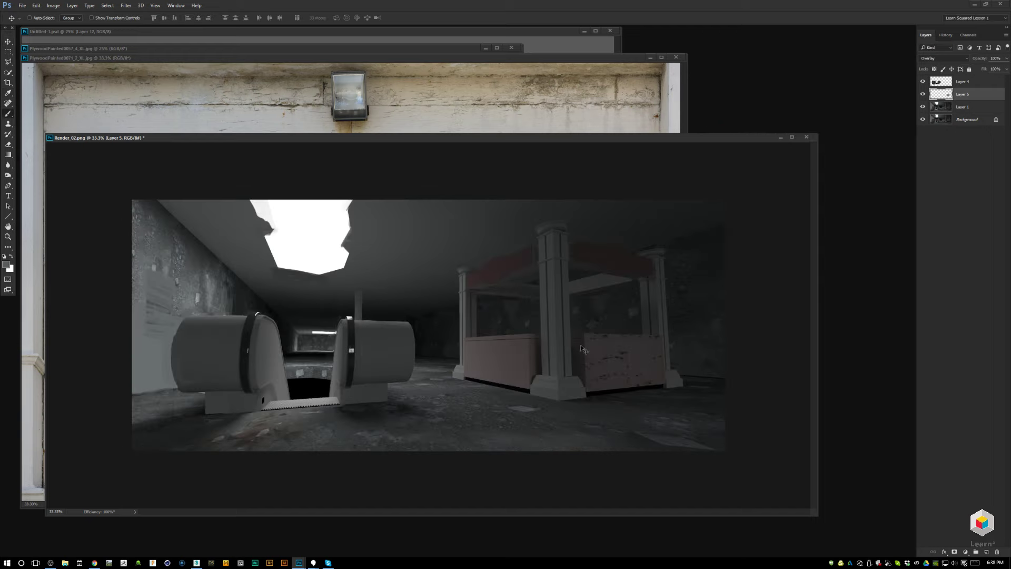
Choose the 100 px textured brush preset and add a new empty layer above Layer 5.
key("b")
right_click(595, 360)
left_click(596, 367)
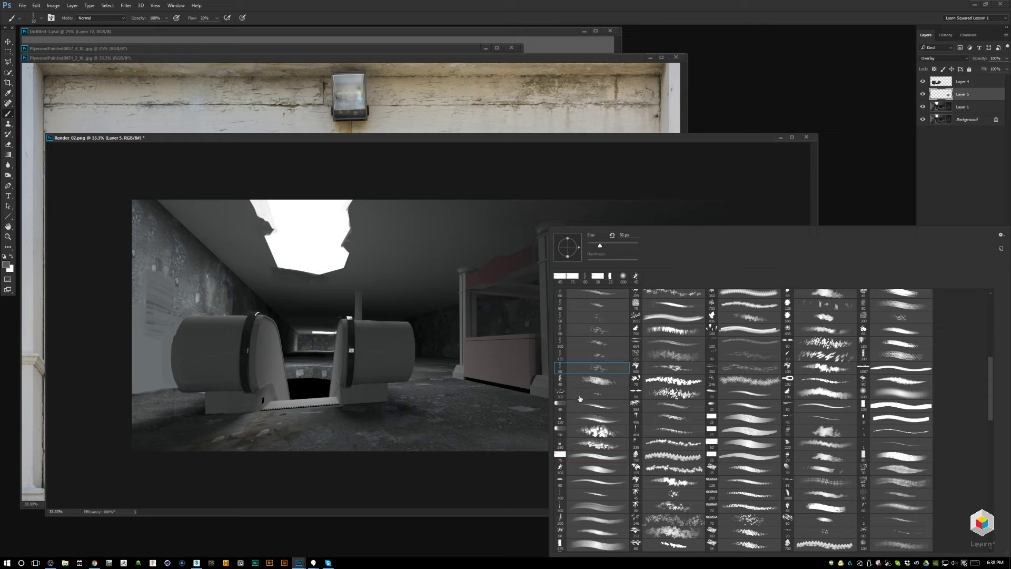
left_click(596, 345)
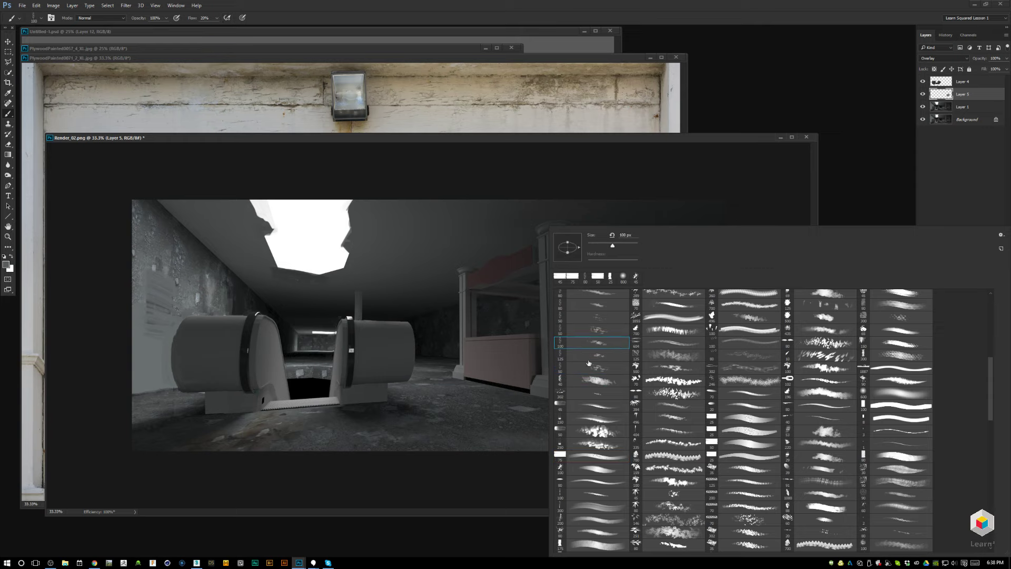
left_click(507, 407)
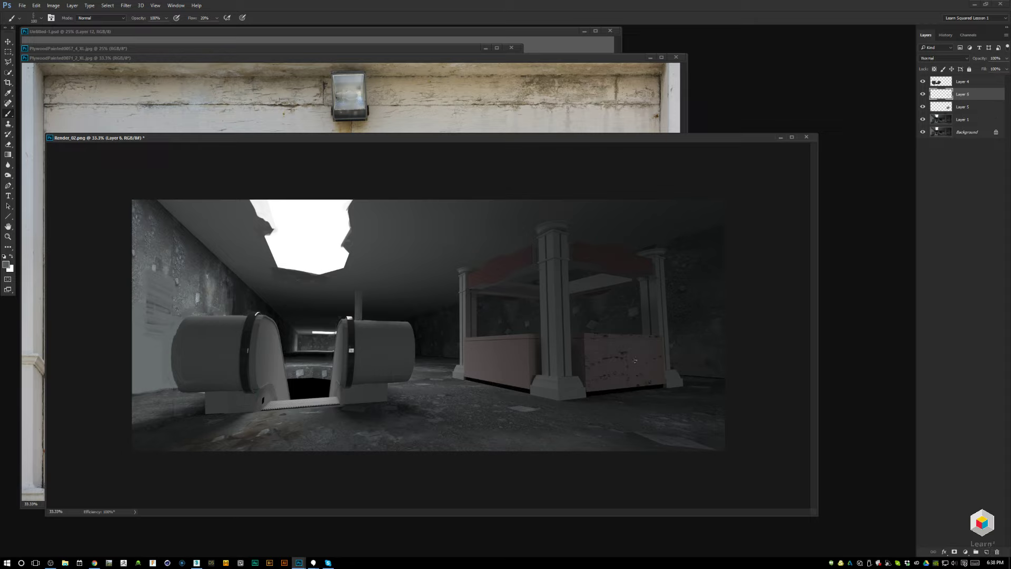
Reset the colours to default black and white and choose a solid, broad stroke preset for the brush.
key("d")
right_click(613, 404)
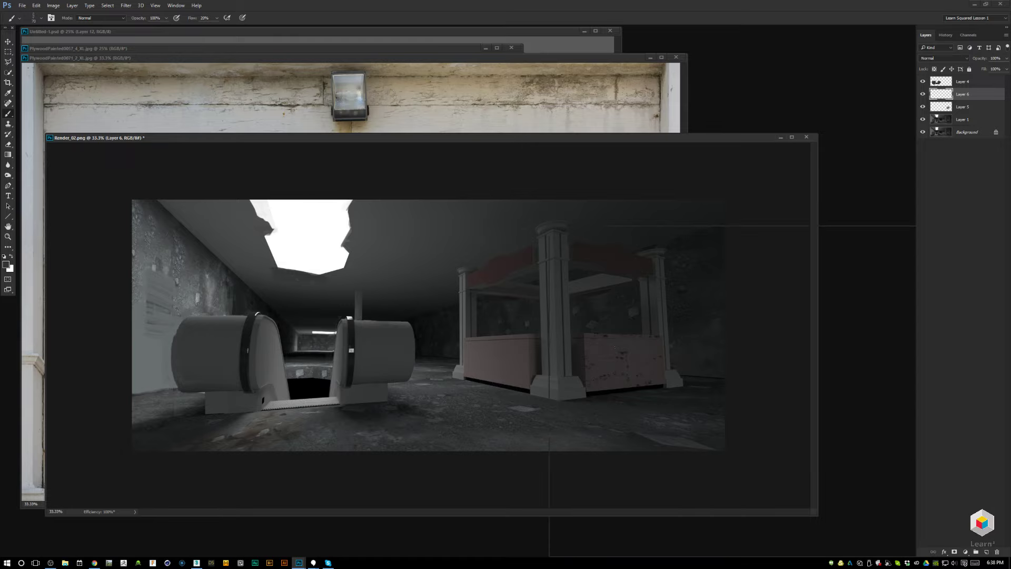
key("Escape")
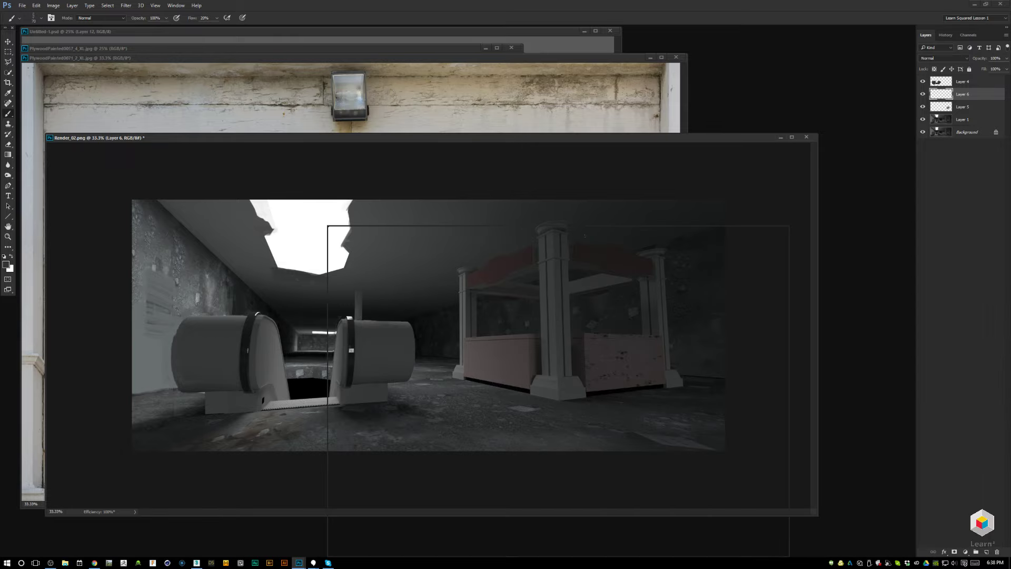
right_click(776, 327)
left_click_drag(769, 367, 773, 409)
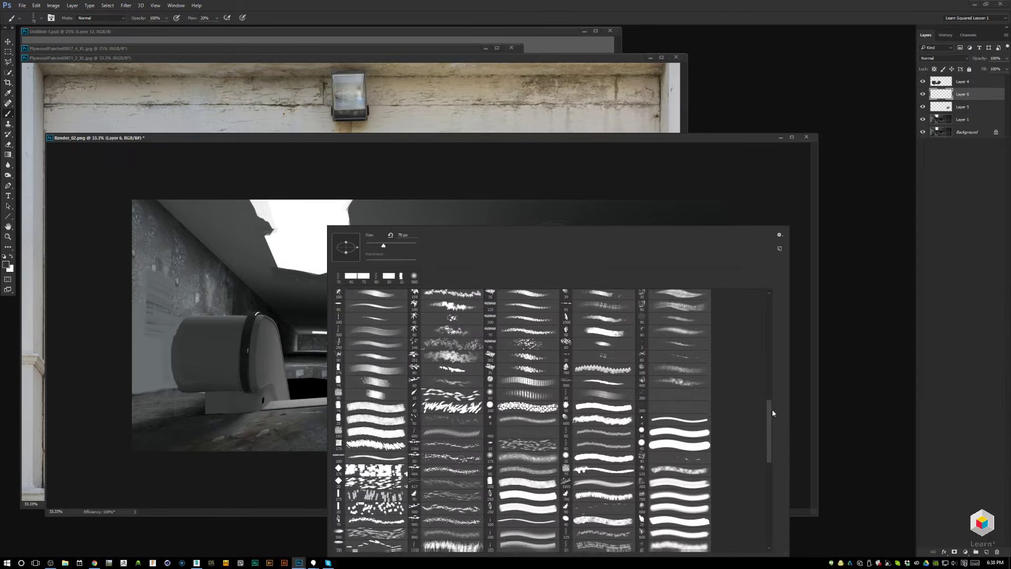
left_click(377, 410)
key("Escape")
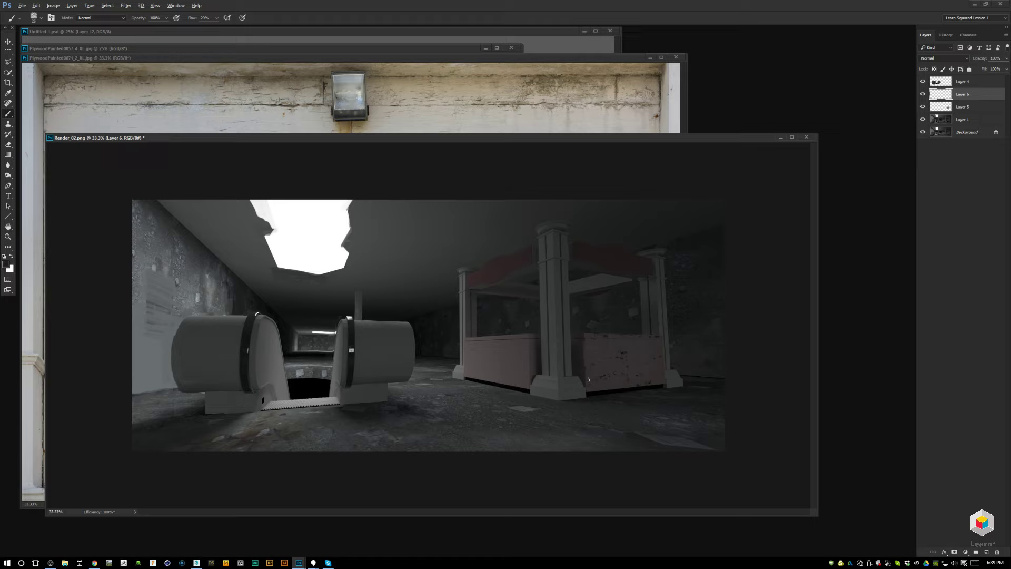
Lasso a strip across the upper part of the kiosk's weathered counter panel and activate Layer 5.
key("alt")
left_click(647, 356, "alt")
key("l")
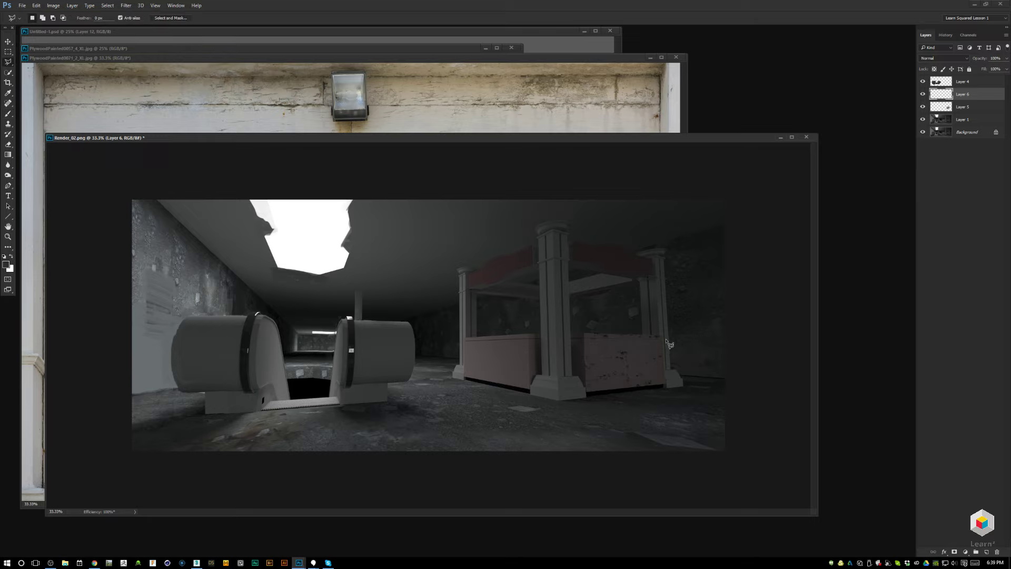
mouse_move(666, 339)
left_mouse_down()
mouse_move(584, 350)
mouse_move(653, 358)
mouse_move(666, 340)
left_mouse_up()
left_click(949, 108)
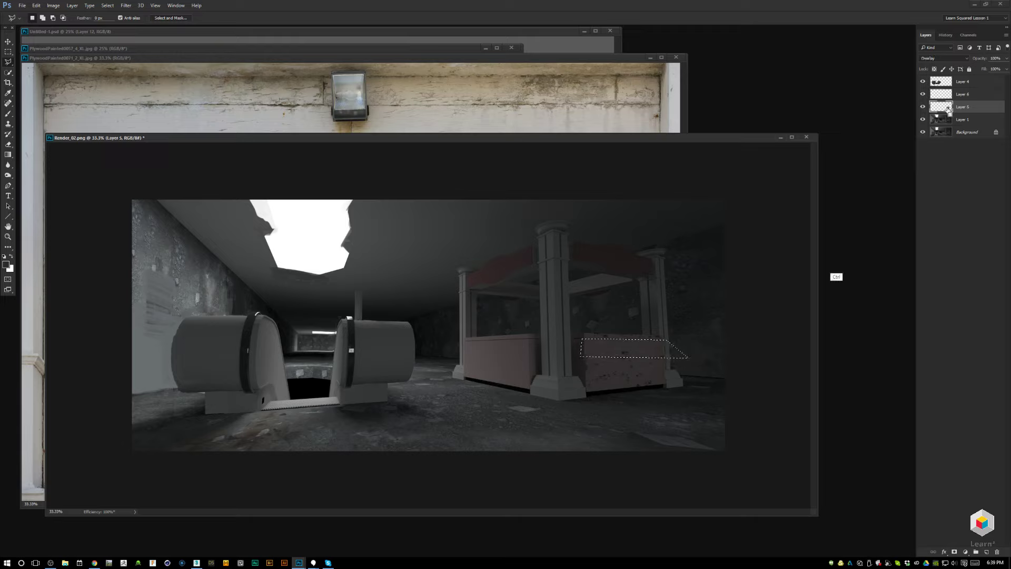
Hide the selection outline and brush along the upper edge of the weathered panel with the Dodge tool.
key("o")
key("ctrl+h")
mouse_move(627, 282)
left_mouse_down()
mouse_move(611, 326)
mouse_move(593, 339)
mouse_move(705, 321)
mouse_move(643, 312)
left_mouse_up()
left_click_drag(591, 338, 688, 329)
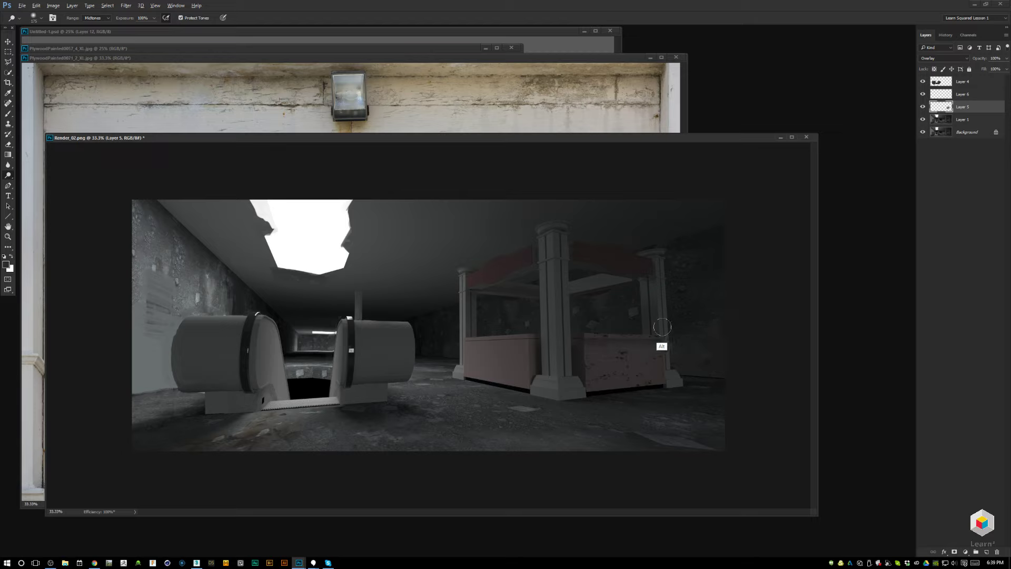
Compare the kiosk panel with and without the texture by toggling Layer 5's visibility.
key("b")
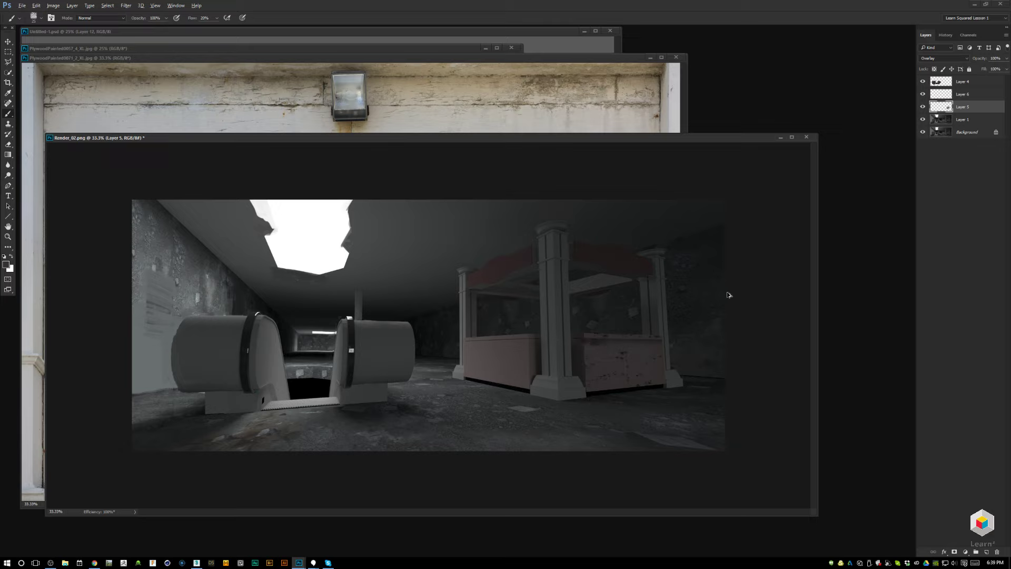
left_click(948, 93)
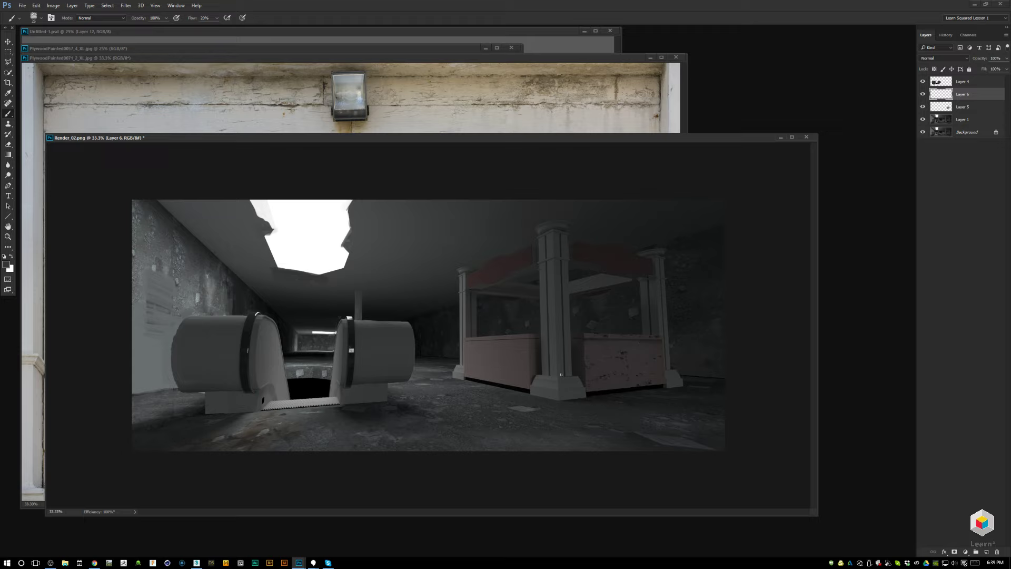
left_click(952, 109)
left_click(923, 109)
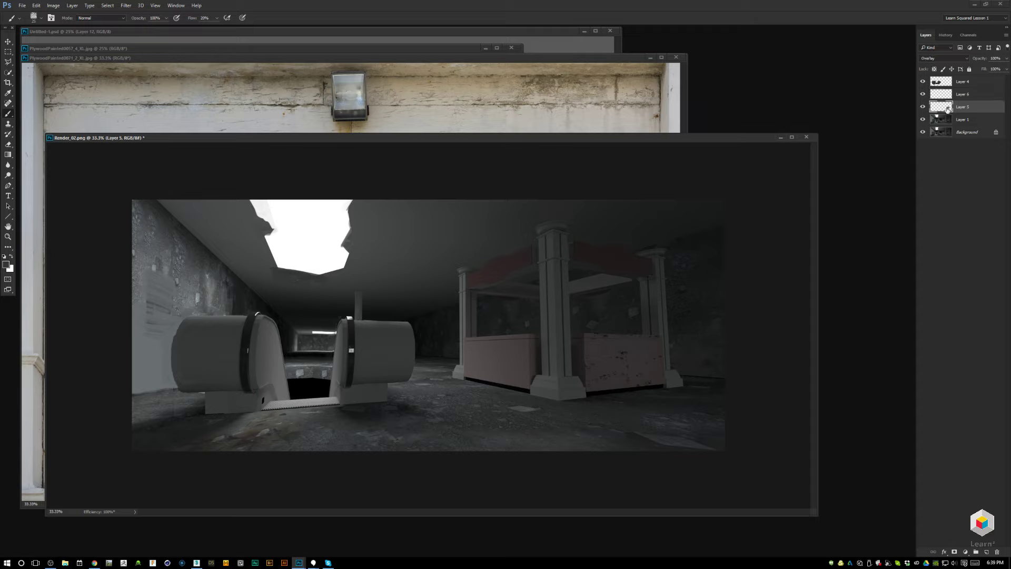
Copy a lassoed strip of the panel's upper part to its own layer and darken it using Levels with midtones 0.65.
key("l")
mouse_move(578, 341)
left_mouse_down()
mouse_move(651, 334)
mouse_move(682, 337)
mouse_move(684, 348)
mouse_move(563, 360)
left_mouse_up()
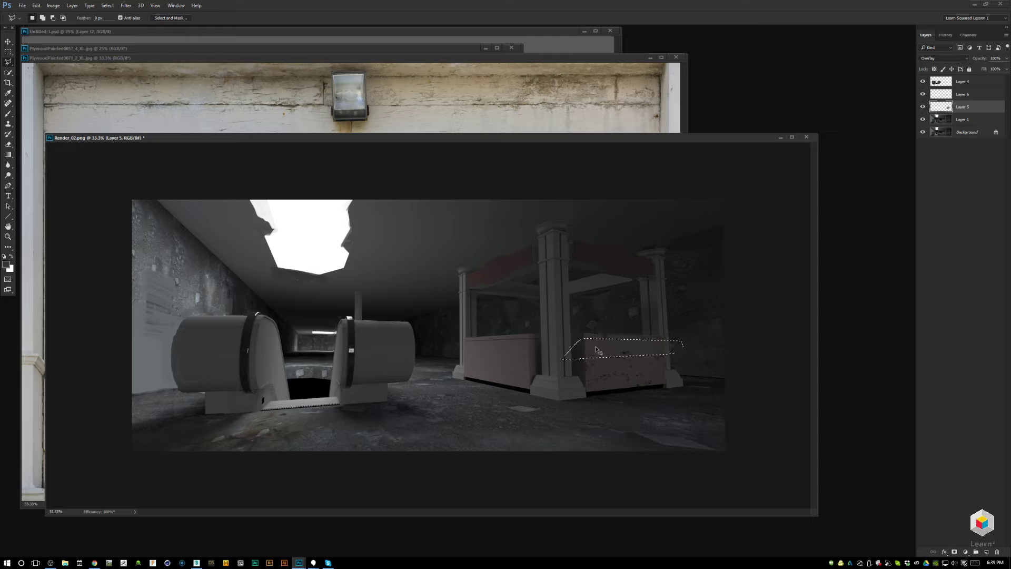
key("ctrl+j")
key("ctrl+l")
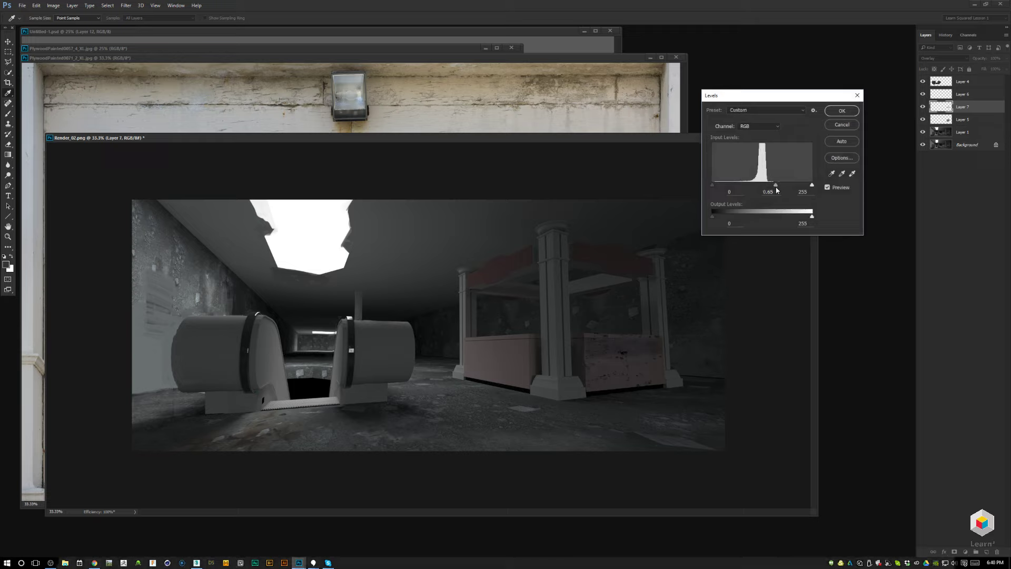
left_click_drag(762, 185, 772, 185)
key("Return")
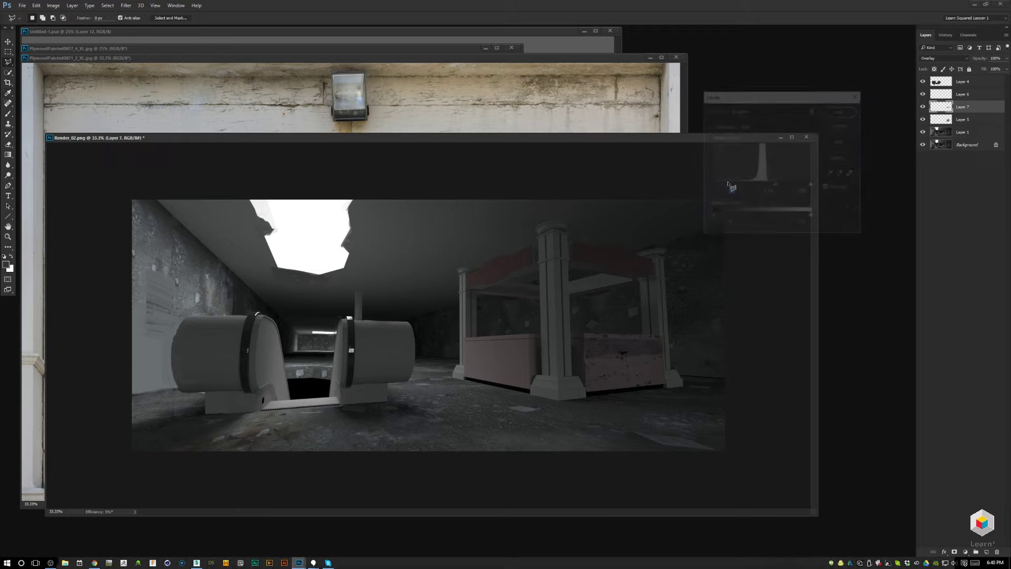
Choose a brush preset for the Eraser and erase parts of the darkened strip to blend it into the panel.
key("e")
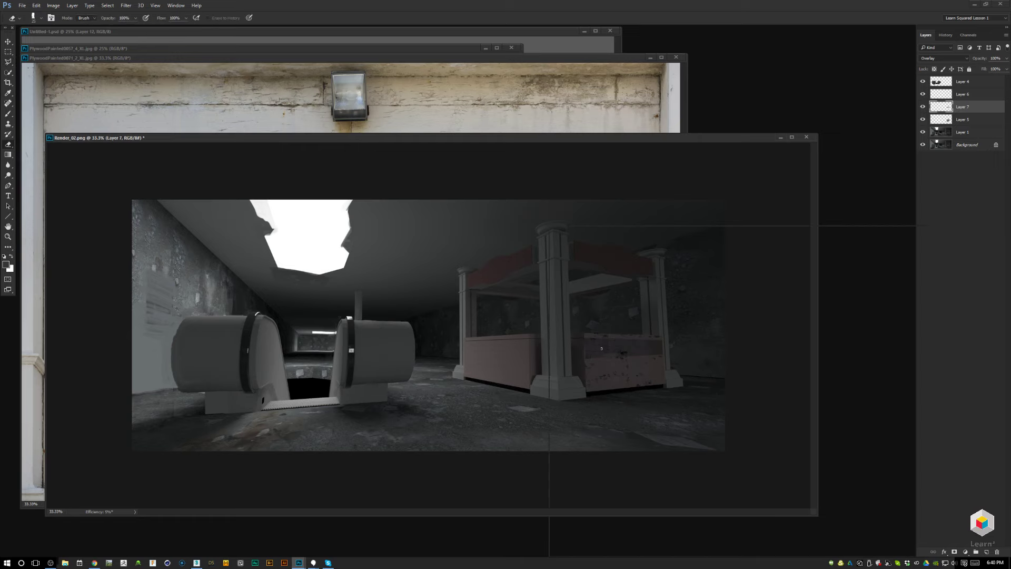
right_click(601, 349)
double_click(557, 356)
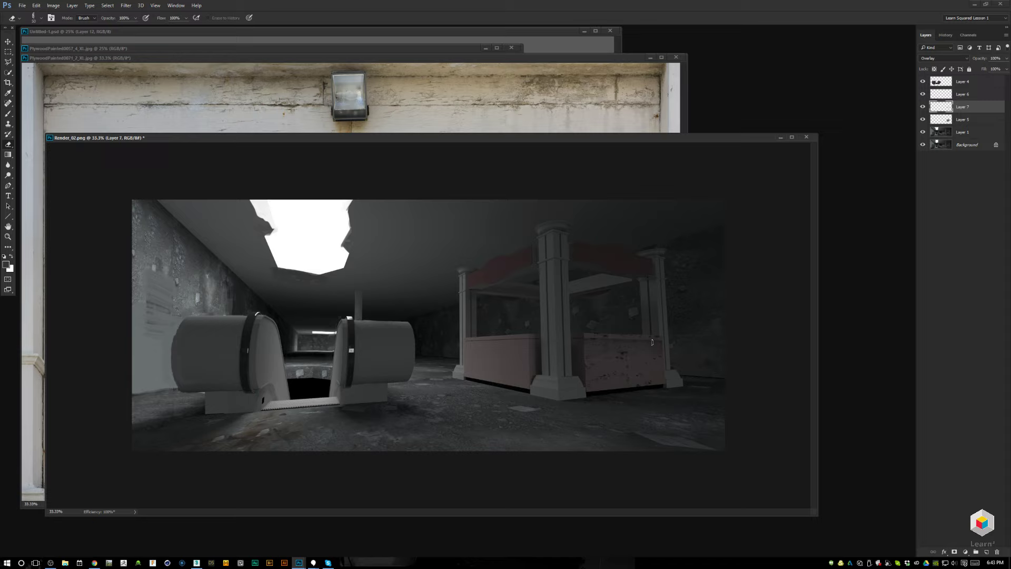
key("b")
left_click_drag(277, 275, 268, 263)
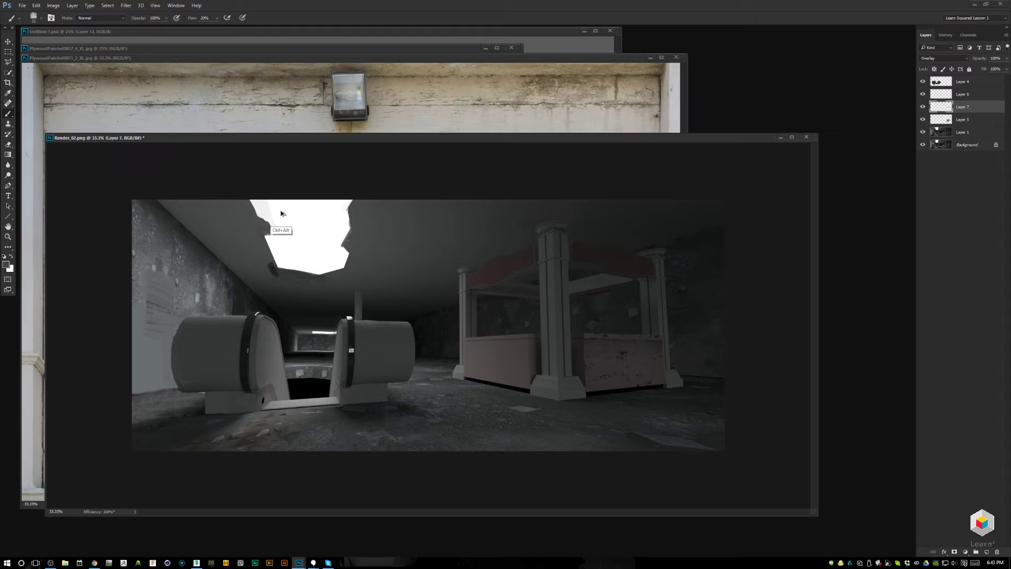
key("ctrl+z")
Switch to Layer 6 and paint white along the edge of the bright ceiling opening.
key("alt+bracketright")
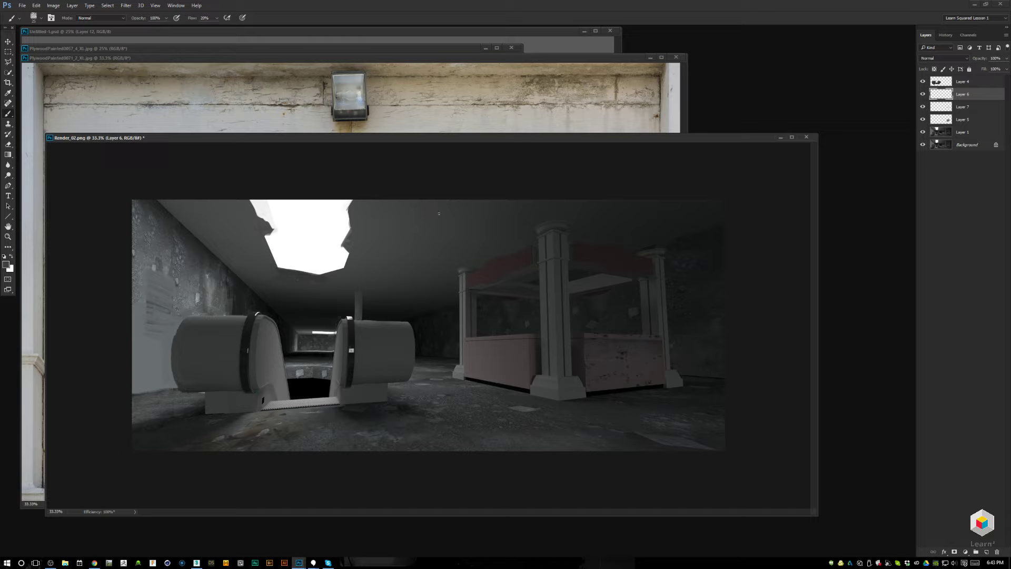
key("x")
left_click_drag(258, 213, 265, 208)
Lasso the kiosk's outer outline along the far-right column and around the bases of the counters and columns.
key("l")
key("ctrl+plus")
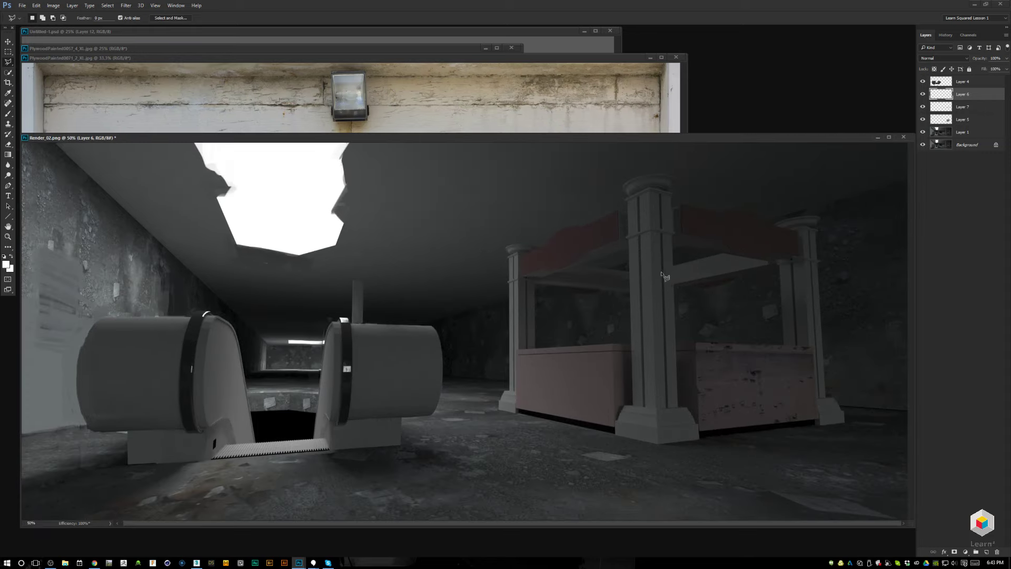
key("ctrl+plus")
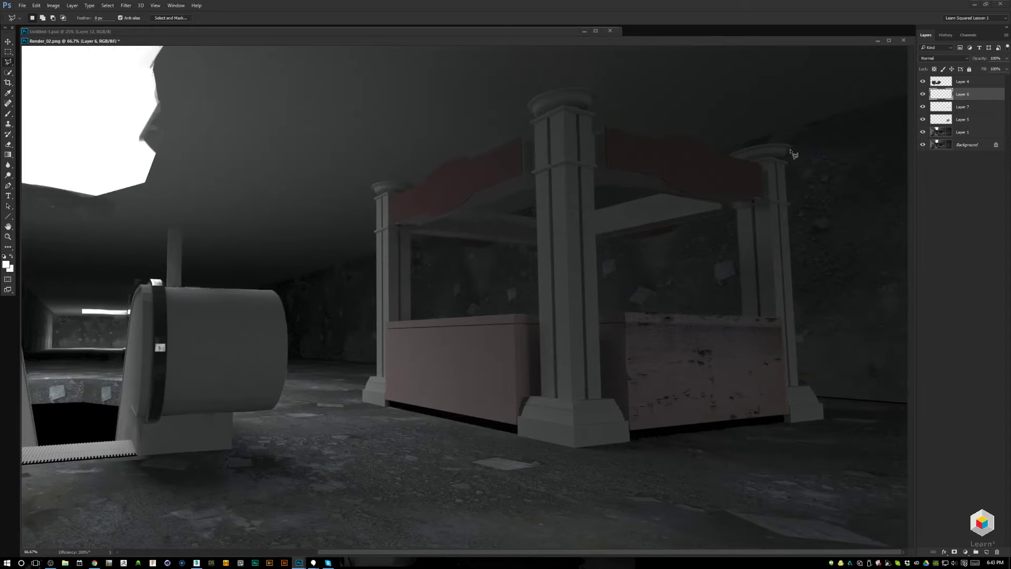
mouse_move(792, 146)
left_mouse_down()
mouse_move(782, 212)
mouse_move(795, 200)
mouse_move(800, 387)
mouse_move(825, 406)
mouse_move(831, 397)
mouse_move(828, 424)
mouse_move(757, 420)
mouse_move(575, 452)
mouse_move(358, 401)
mouse_move(411, 370)
mouse_move(537, 327)
mouse_move(565, 290)
mouse_move(755, 156)
left_mouse_up()
Add the left column and left canopy to the selection using Quick Selection on Layer 1, undoing the last addition around the central capital.
key("w")
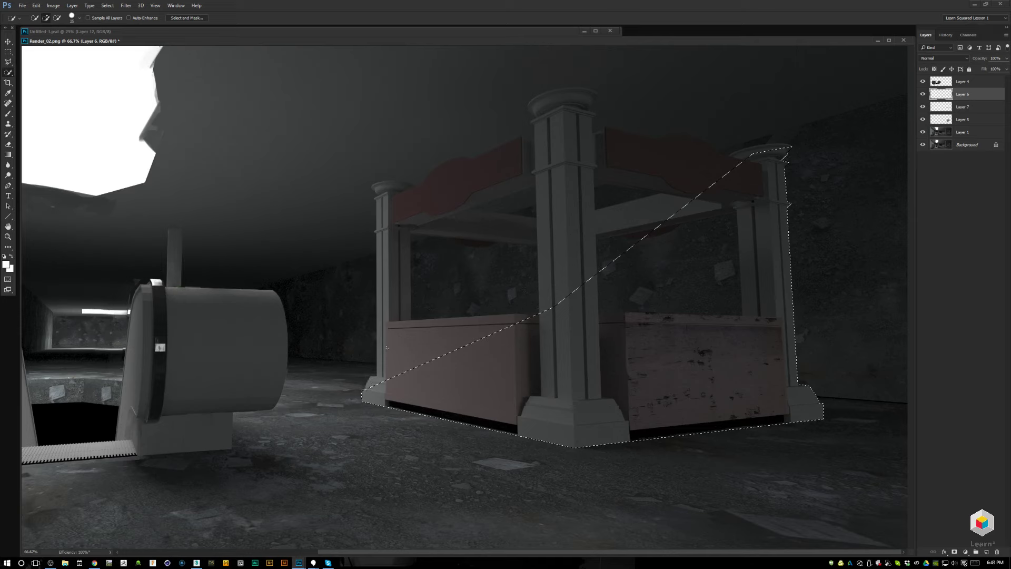
left_click(936, 134)
left_click(370, 395, "shift")
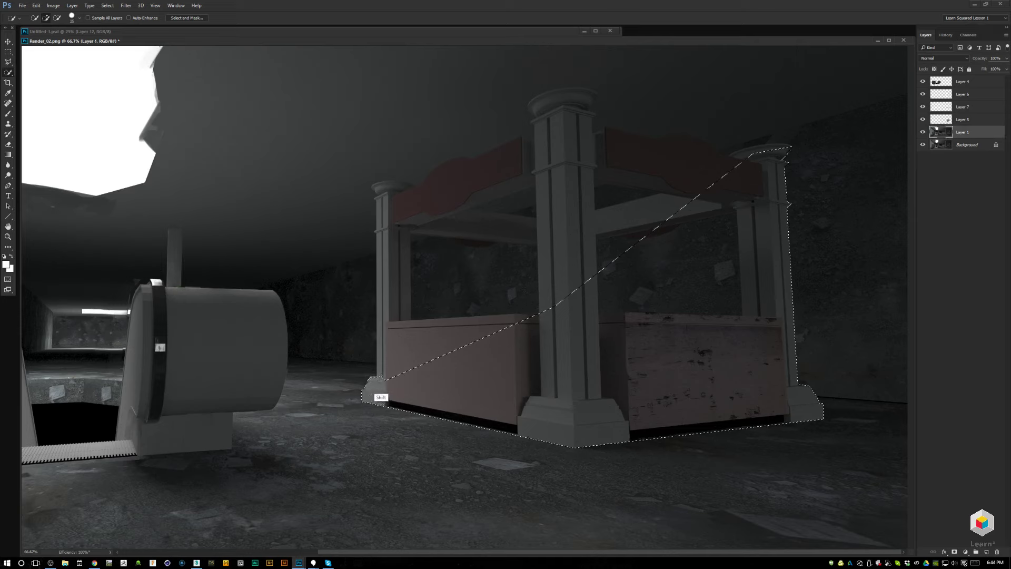
mouse_move(393, 345)
left_mouse_down()
mouse_move(407, 190)
mouse_move(379, 235)
mouse_move(375, 187)
mouse_move(413, 187)
mouse_move(390, 184)
mouse_move(413, 169)
mouse_move(391, 184)
mouse_move(423, 187)
mouse_move(497, 140)
mouse_move(461, 163)
mouse_move(499, 162)
mouse_move(483, 165)
mouse_move(547, 132)
mouse_move(531, 143)
mouse_move(542, 140)
mouse_move(549, 115)
mouse_move(531, 123)
mouse_move(533, 113)
mouse_move(567, 97)
left_mouse_up()
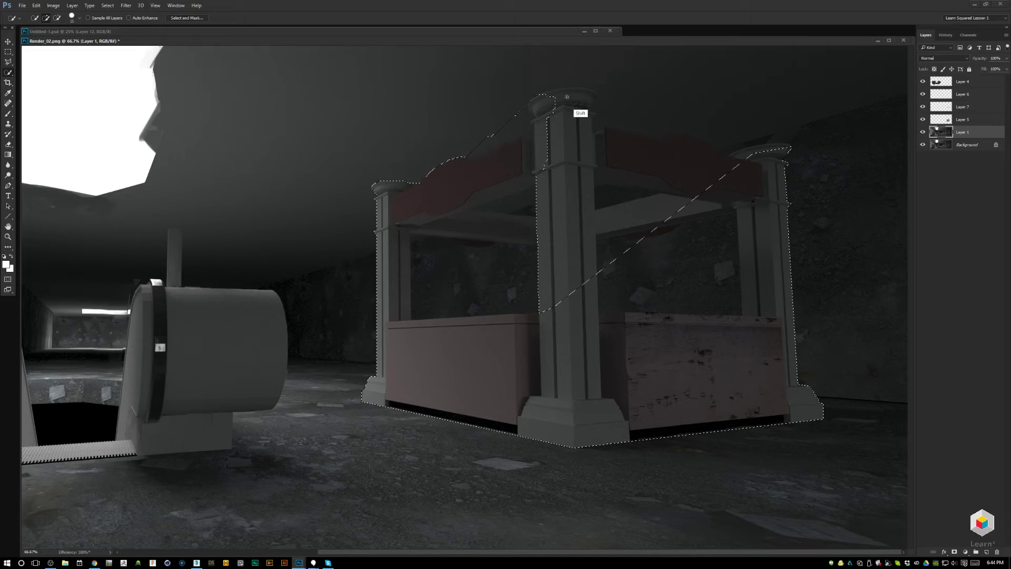
key("ctrl+z")
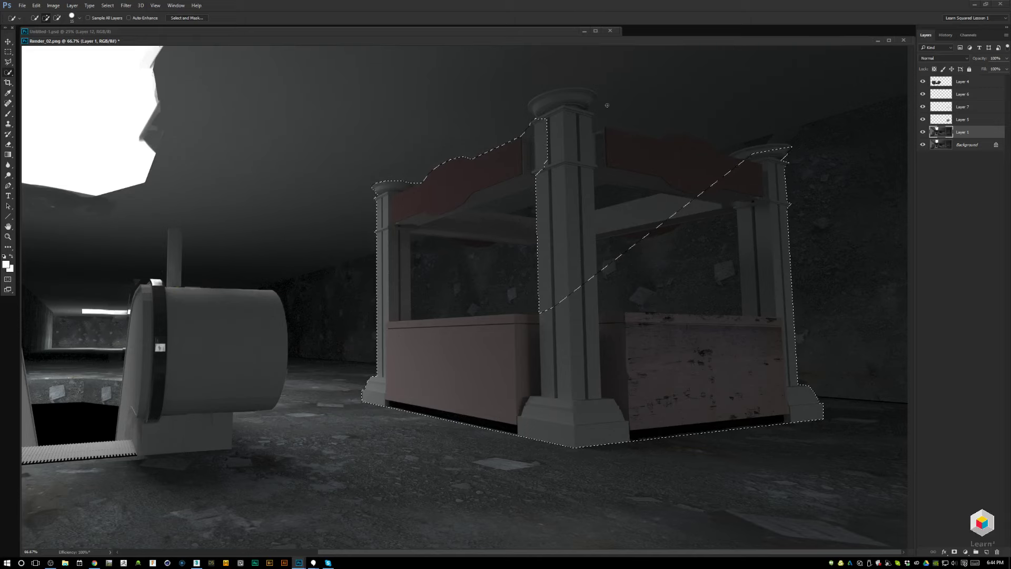
Add the central column's capital and the rest of the kiosk's canopy to the selection with the lasso.
key("l")
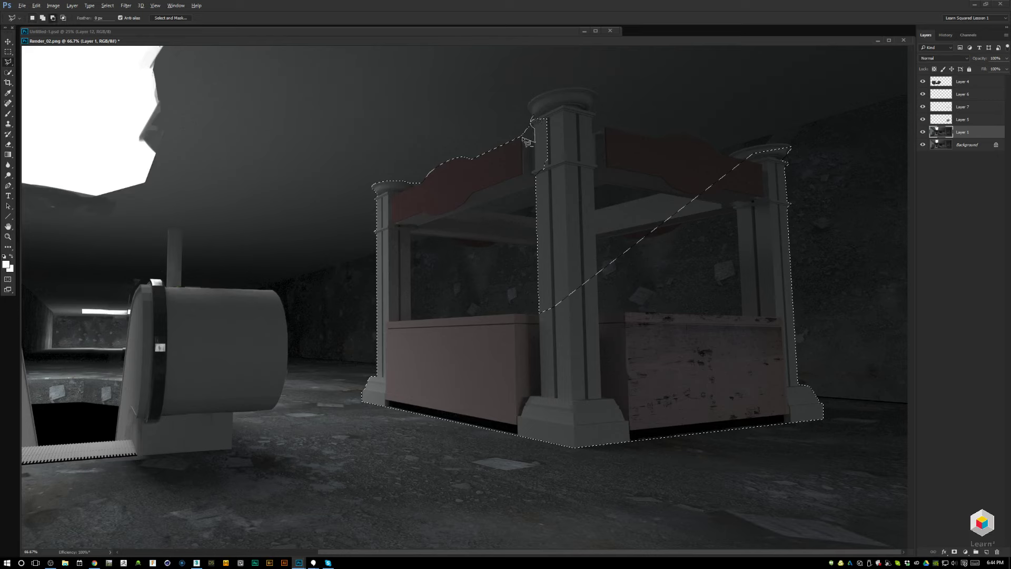
key("shift")
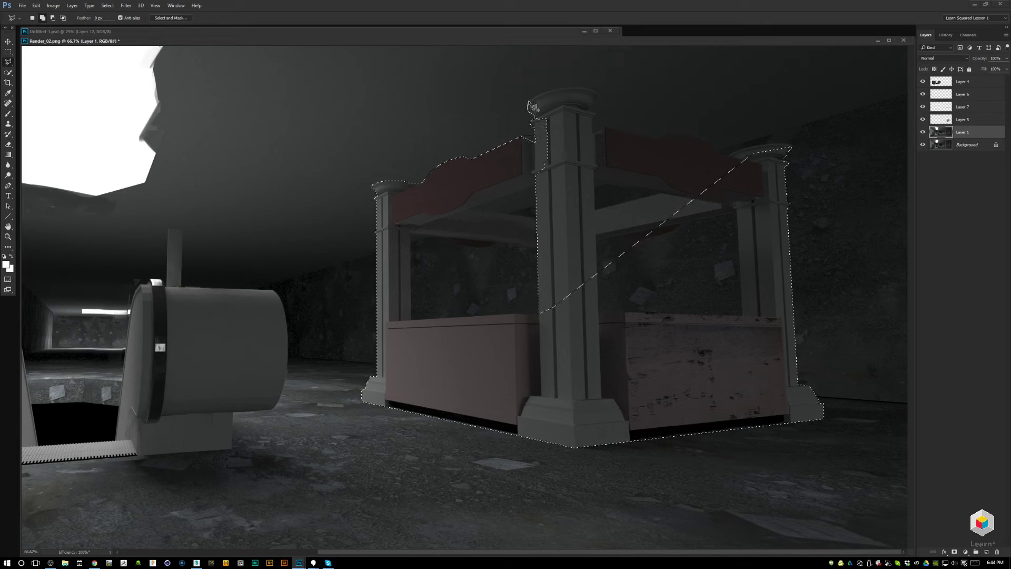
mouse_move(541, 100)
left_mouse_down()
mouse_move(595, 87)
mouse_move(587, 91)
mouse_move(601, 99)
mouse_move(590, 114)
mouse_move(602, 113)
mouse_move(597, 140)
mouse_move(621, 122)
mouse_move(646, 127)
mouse_move(608, 128)
mouse_move(686, 126)
mouse_move(663, 141)
mouse_move(694, 136)
mouse_move(735, 147)
mouse_move(733, 156)
mouse_move(705, 140)
mouse_move(729, 157)
mouse_move(794, 148)
mouse_move(639, 318)
mouse_move(501, 278)
mouse_move(545, 132)
left_mouse_up()
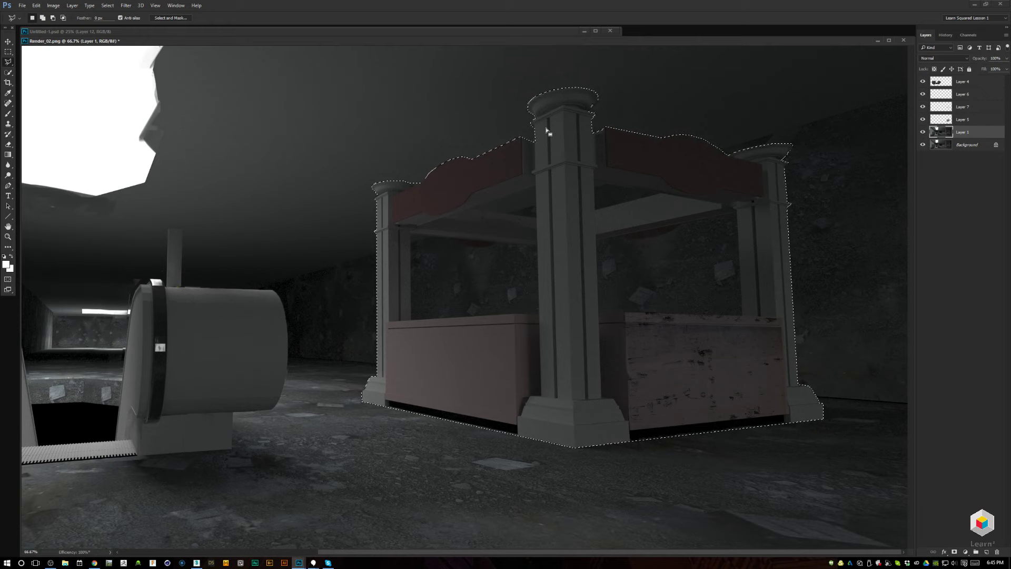
Subtract the opening between the left and central columns from the kiosk selection, and deselect and restore the selection.
left_click(410, 236, "shift")
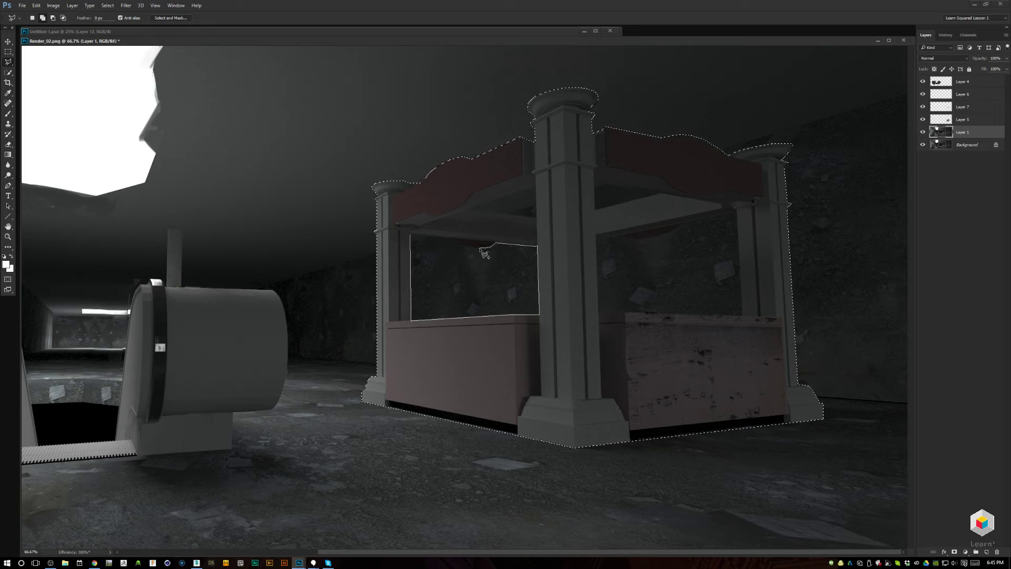
left_click_drag(480, 249, 412, 235)
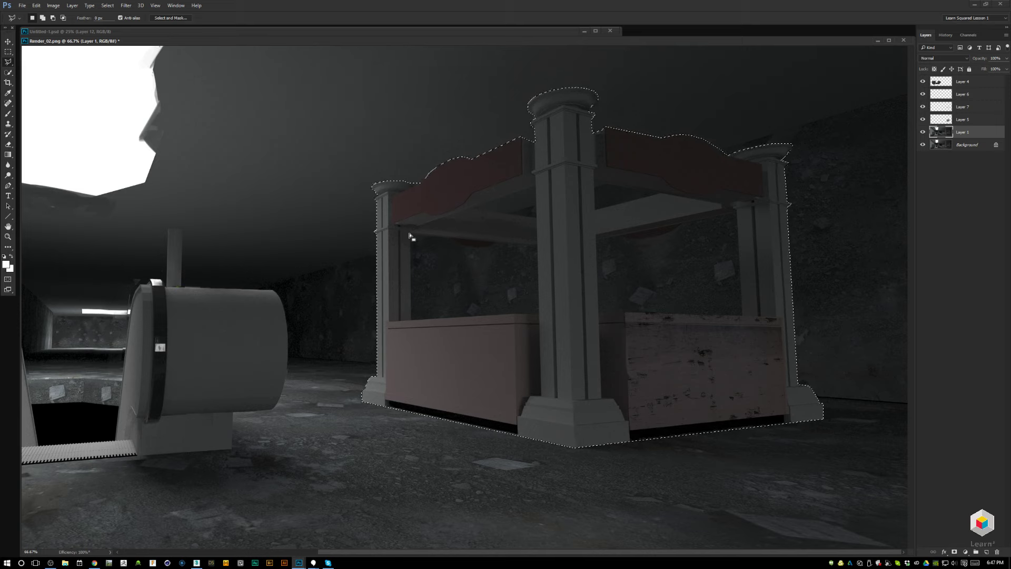
key("alt")
double_click(503, 247)
key("alt")
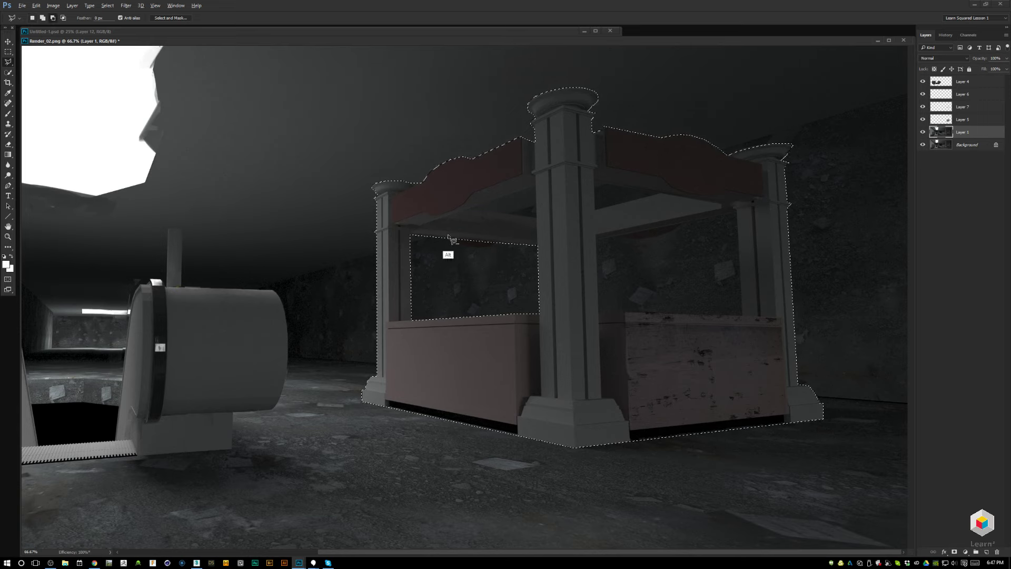
key("ctrl+d")
key("ctrl+shift+d")
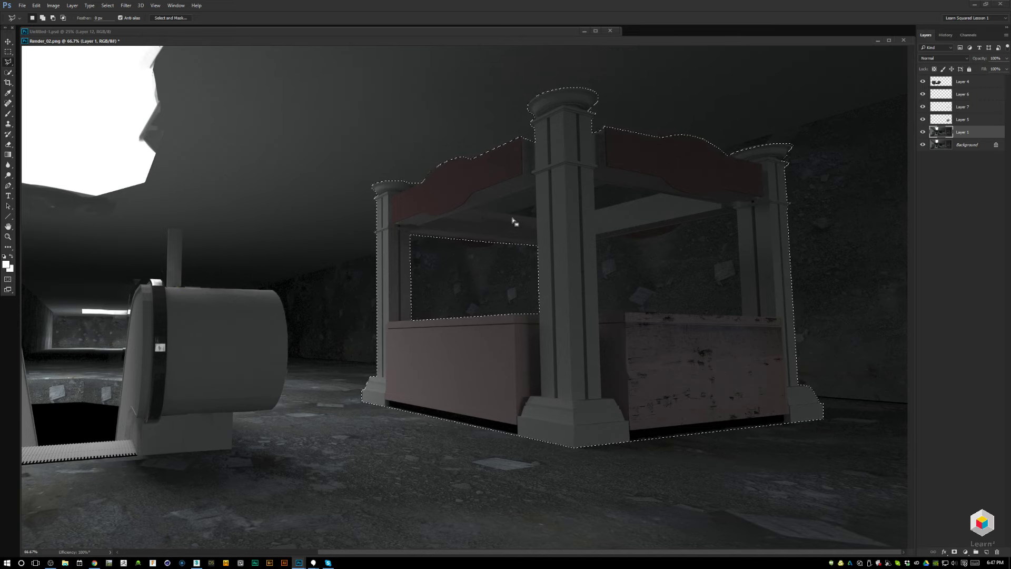
left_click(737, 214, "shift")
left_click(597, 240)
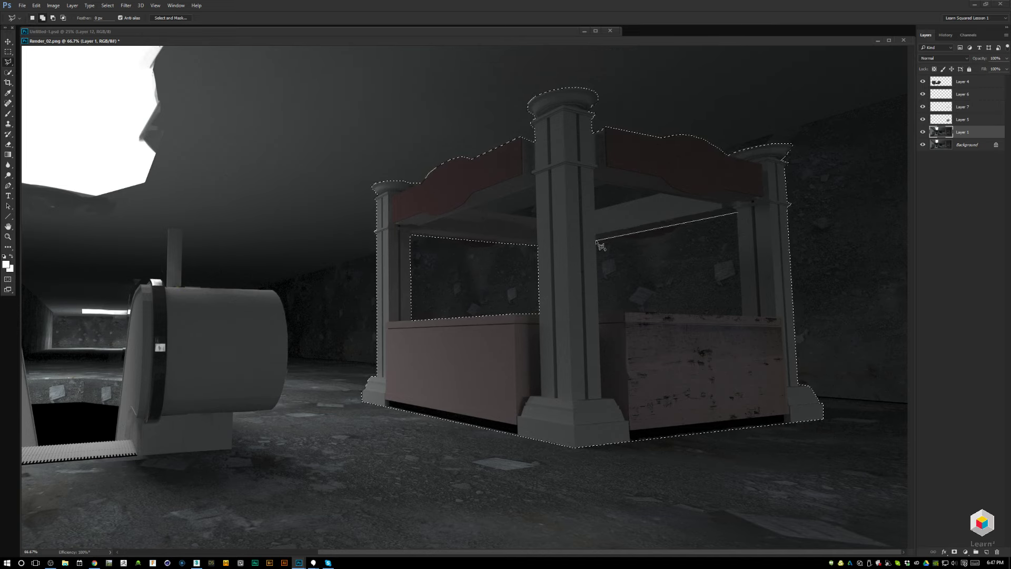
left_click(599, 313)
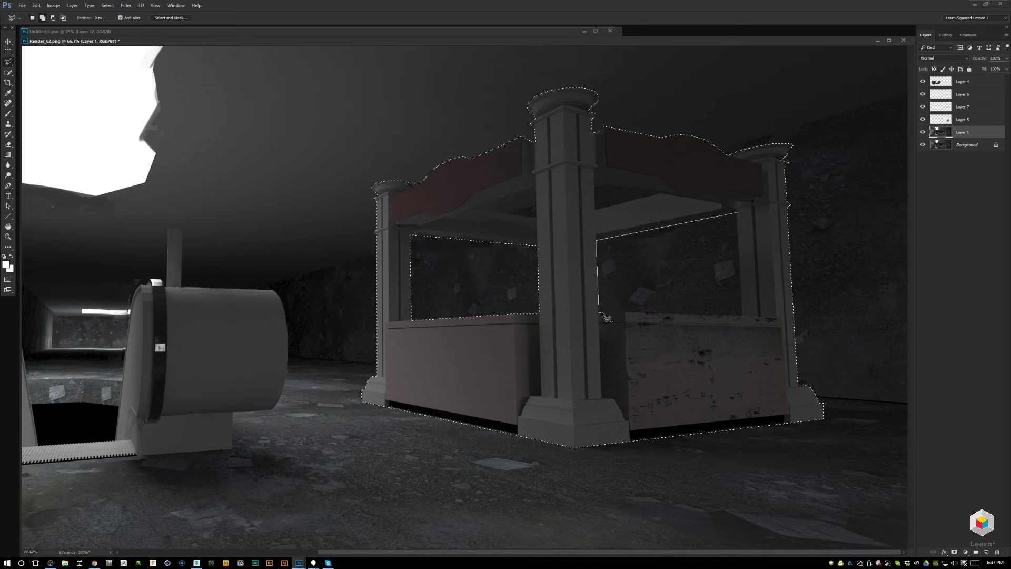
left_click(744, 315)
left_click(739, 213)
Subtract the opening between the central and right columns from the kiosk selection, following the curved lower edge of the rear canopy.
left_click(737, 213)
left_click(682, 225)
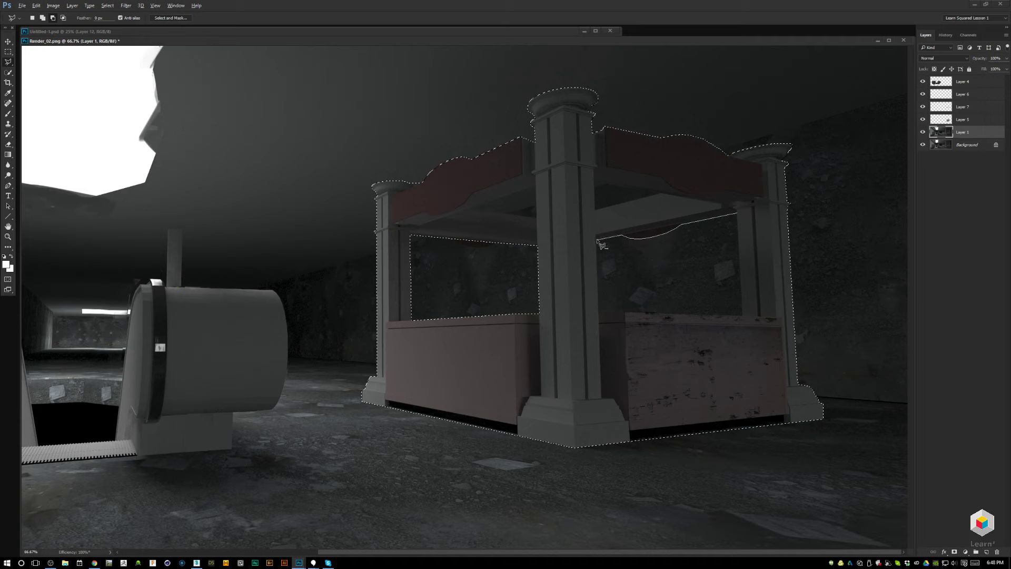
left_click(598, 312)
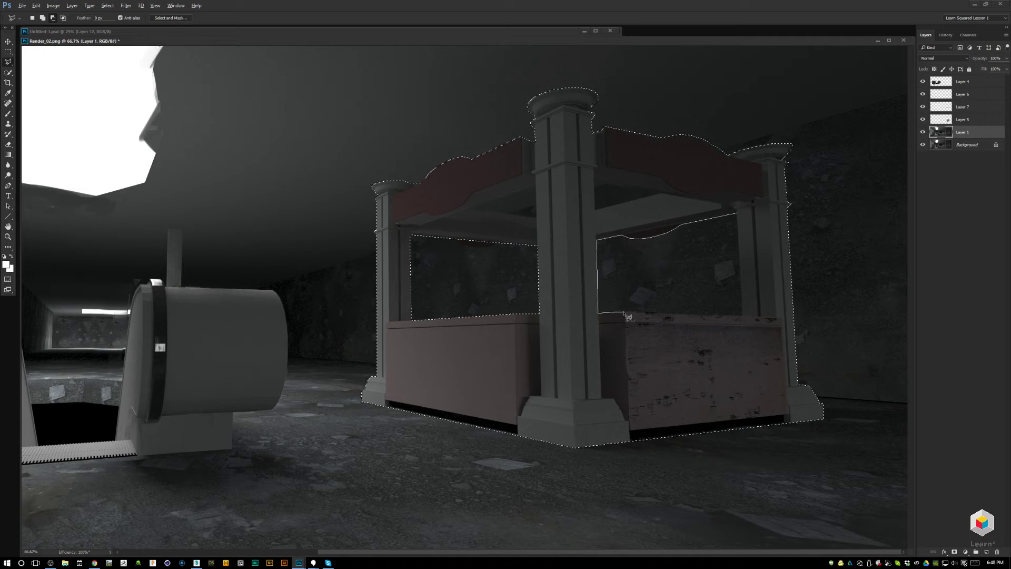
left_click(743, 316)
left_click(737, 218)
key("shift")
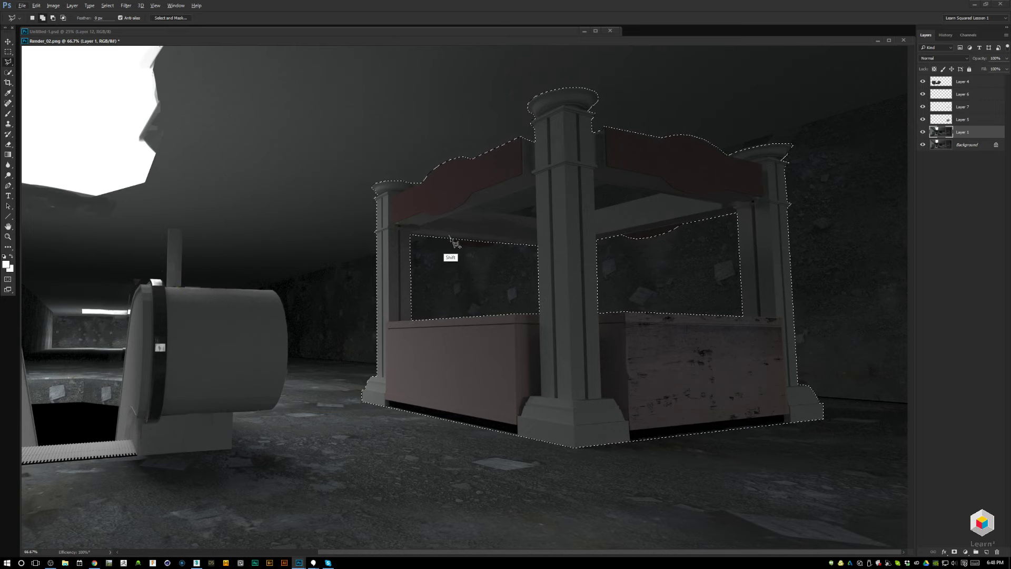
left_click(449, 238)
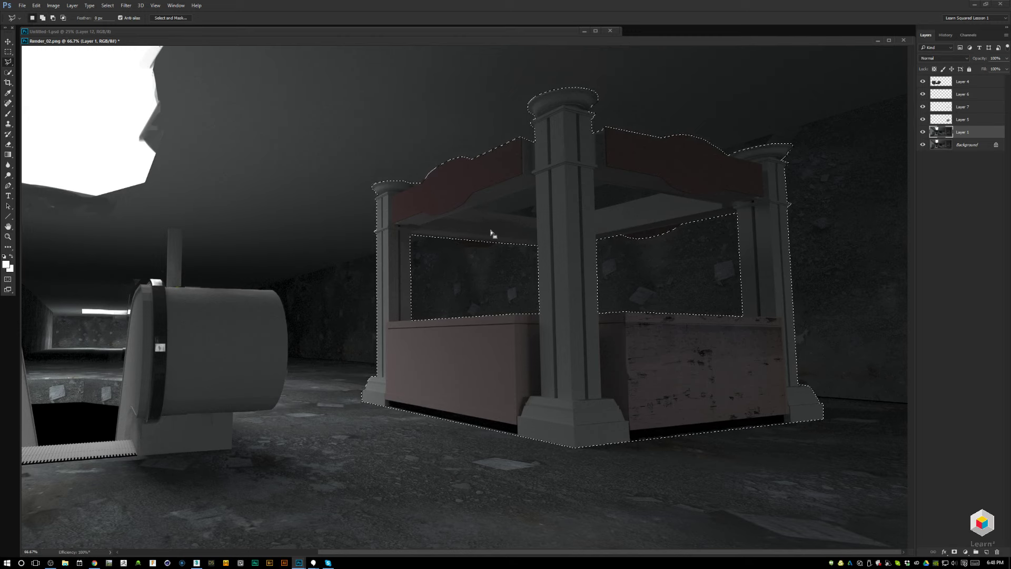
Subtract the roof gap between the central column and the right canopy beam from the kiosk selection.
key("alt")
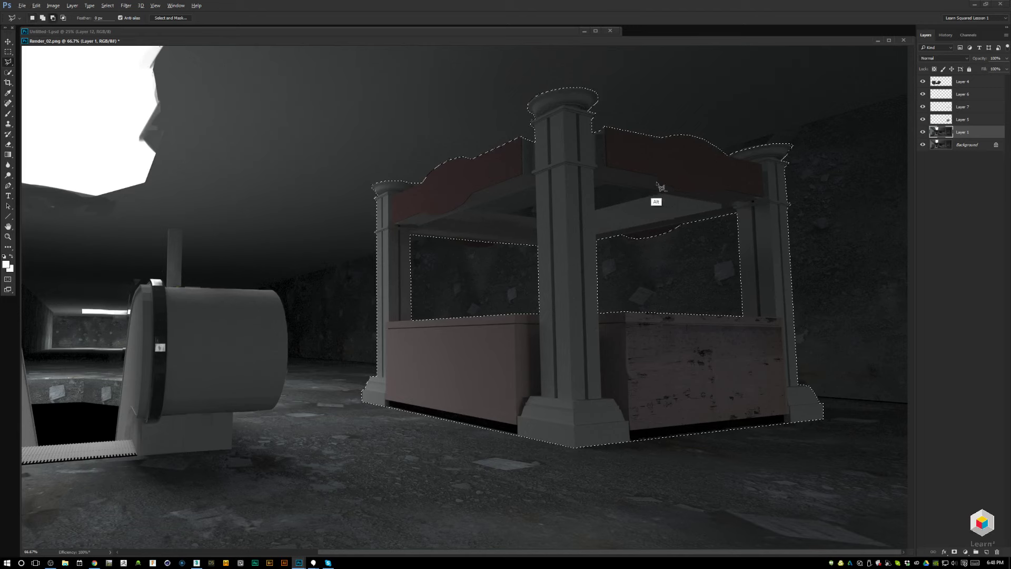
left_click(661, 195, "alt")
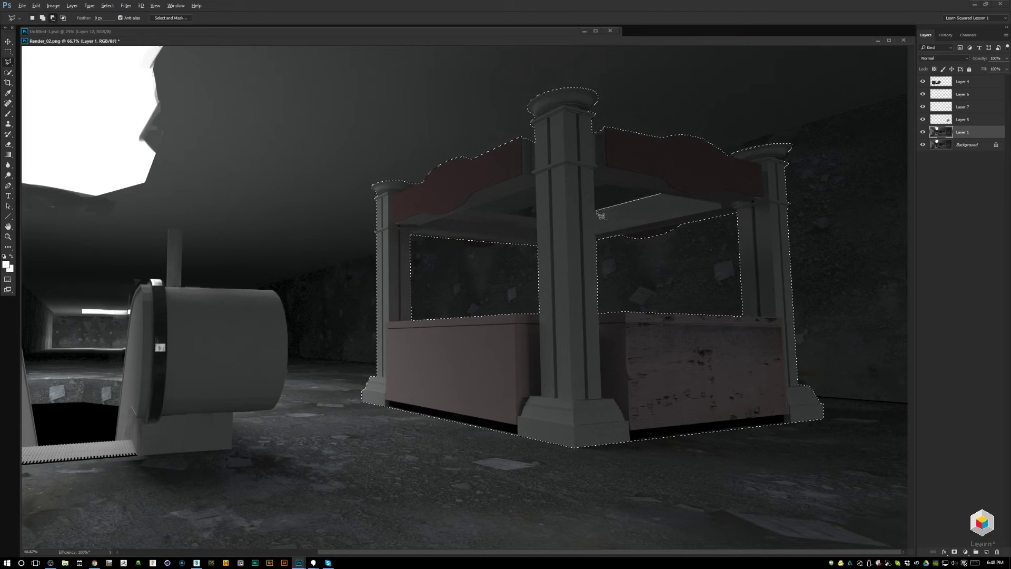
left_click(596, 181)
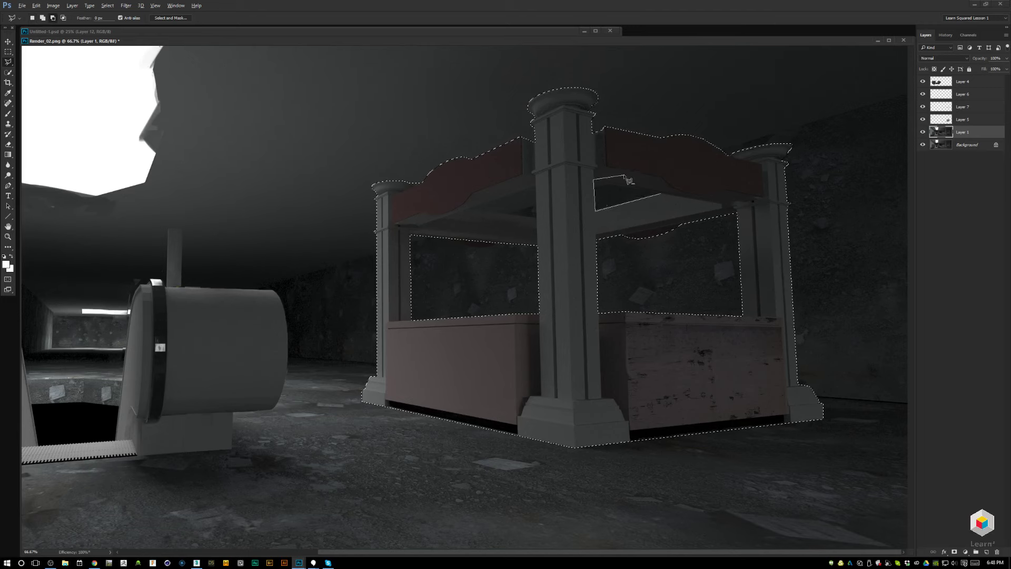
left_click(662, 195)
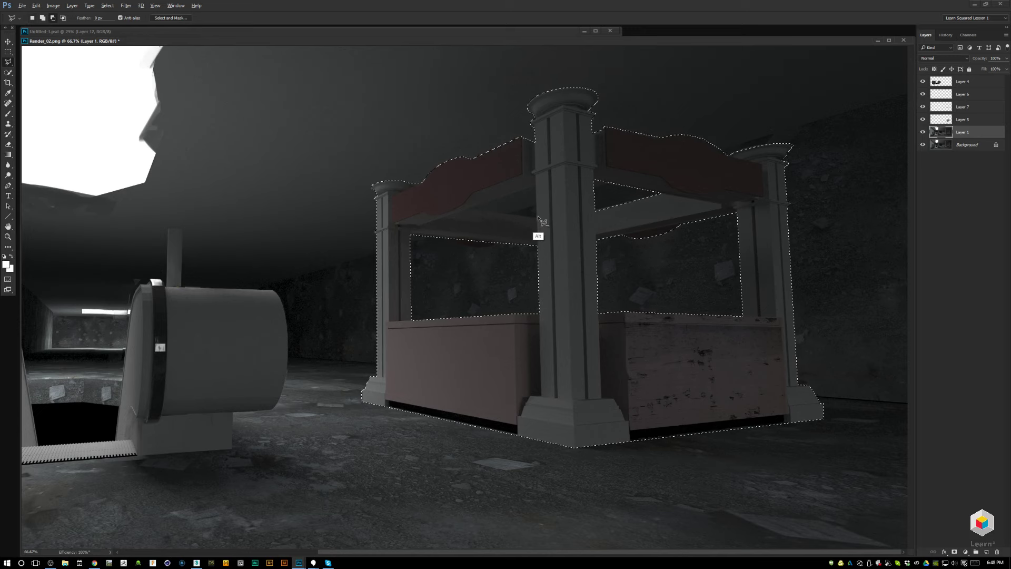
Try subtracting a small triangle of the roof gap beside the central column's left side, and add that area back to the selection.
left_click(537, 208)
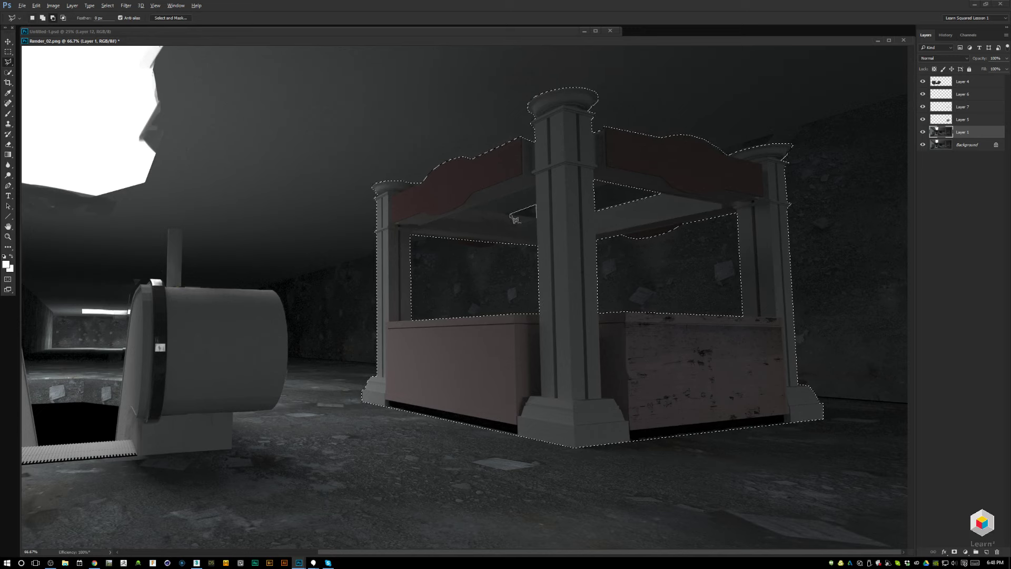
double_click(537, 217)
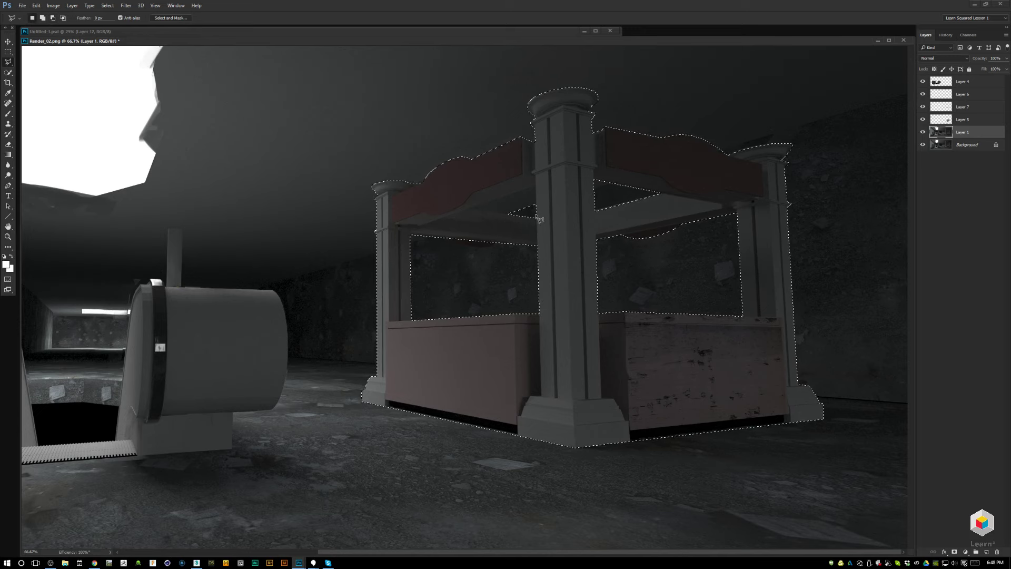
key("shift")
left_click(537, 185, "shift")
left_click(469, 209)
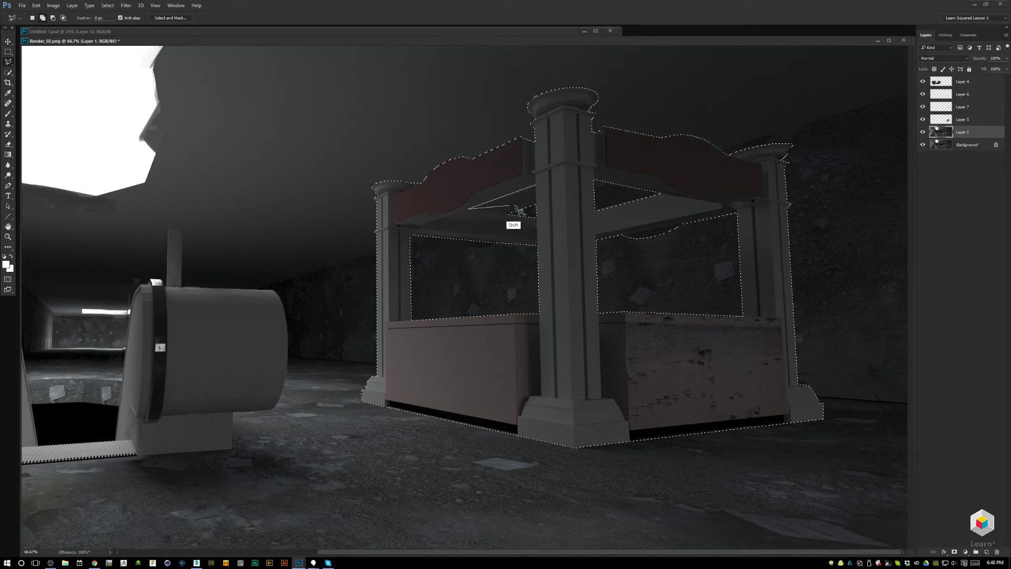
Subtract the full triangular roof gap between the left canopy and the central column from the kiosk selection.
left_click(537, 186)
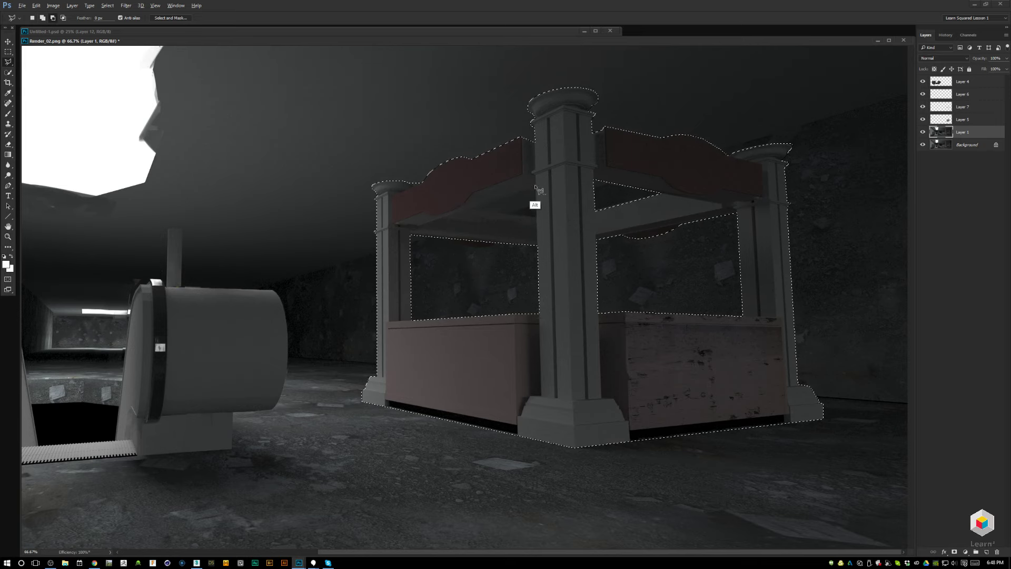
left_click(467, 209)
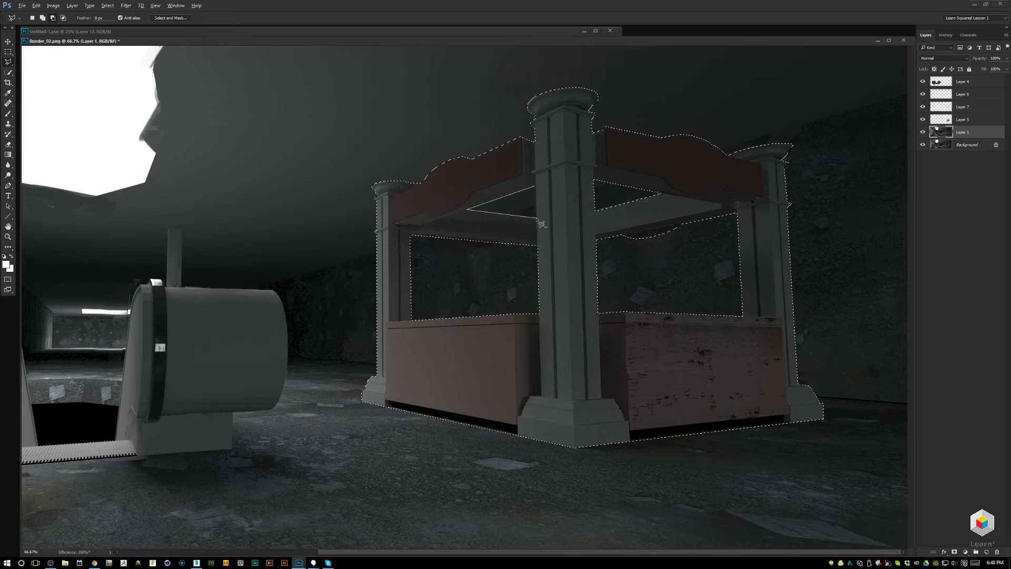
left_click(537, 188)
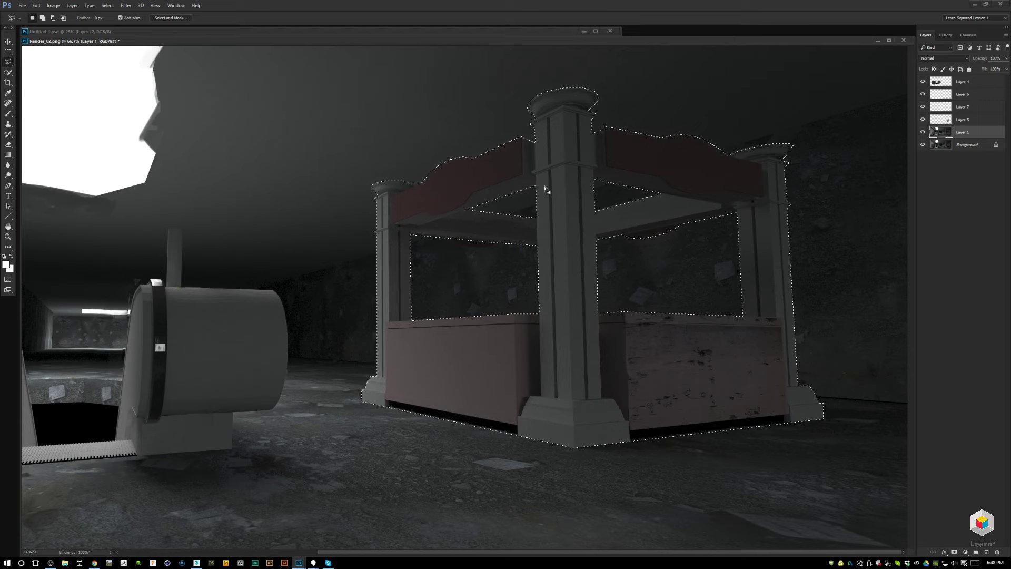
Copy the selected kiosk to a new layer and merge it with a copy of the left opening's hanging canopy curve taken from Layer 1.
key("ctrl+j")
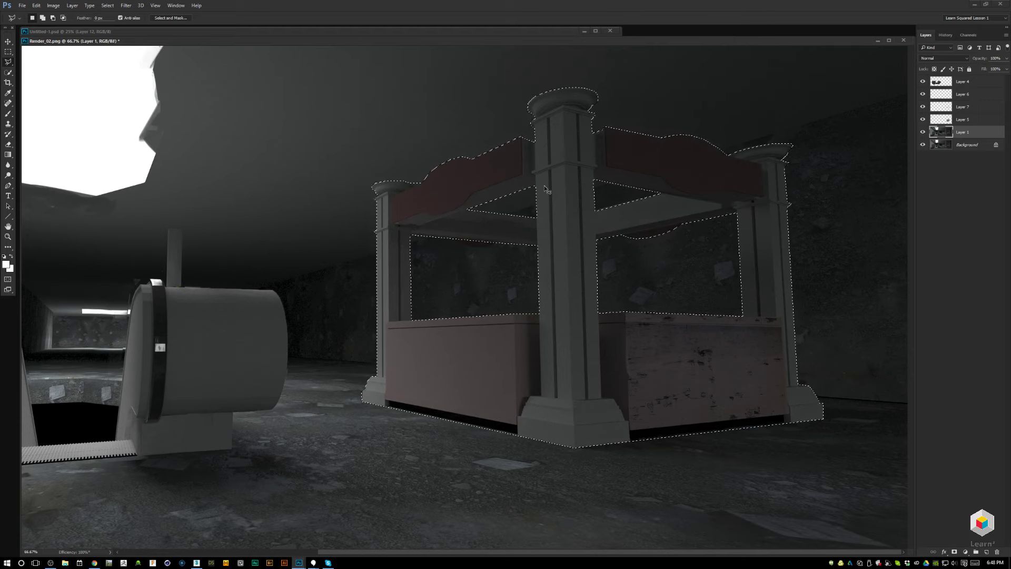
left_click(448, 235)
mouse_move(460, 248)
left_mouse_down()
mouse_move(502, 245)
mouse_move(447, 233)
left_mouse_up()
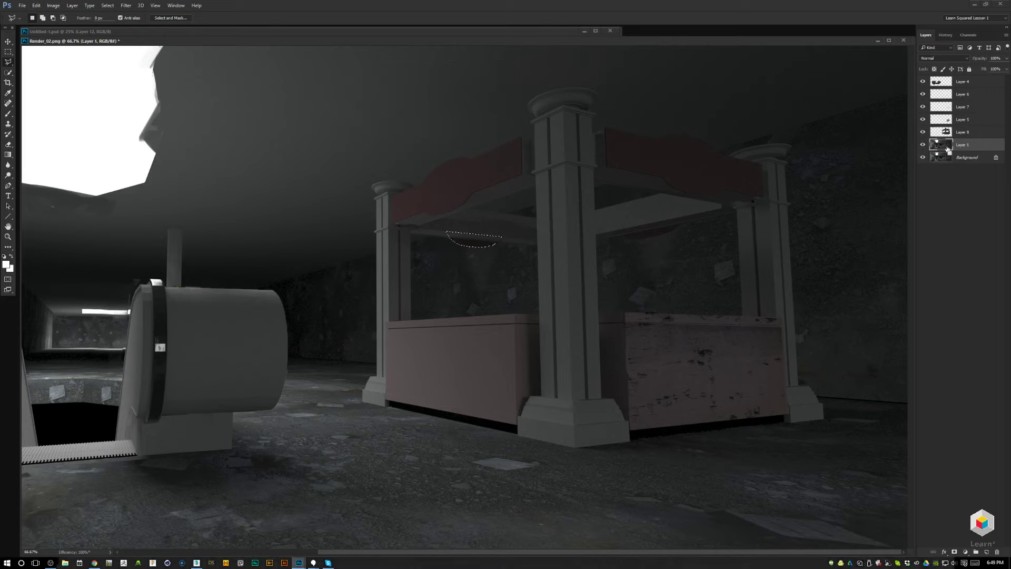
key("ctrl+j")
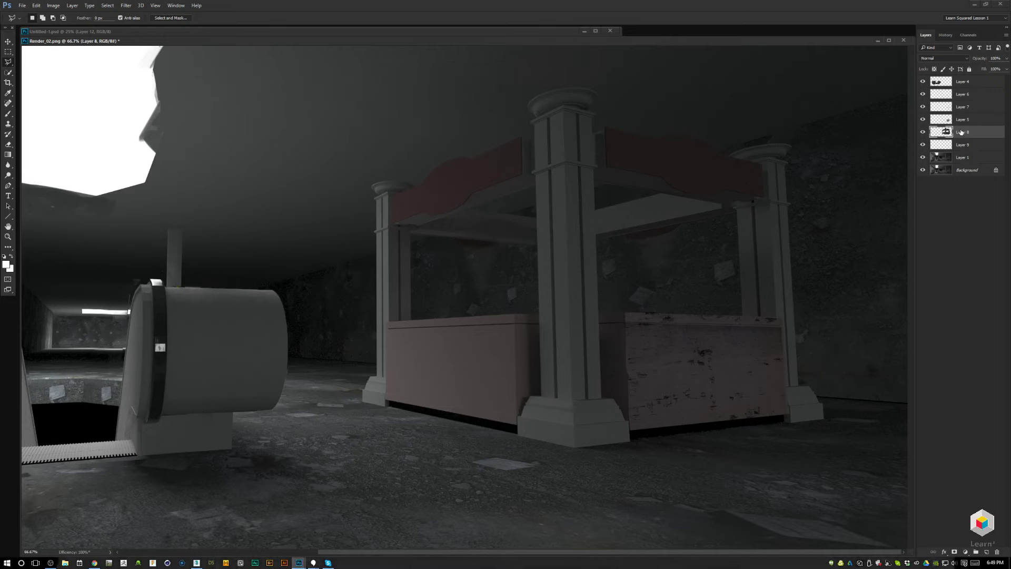
key("ctrl+e")
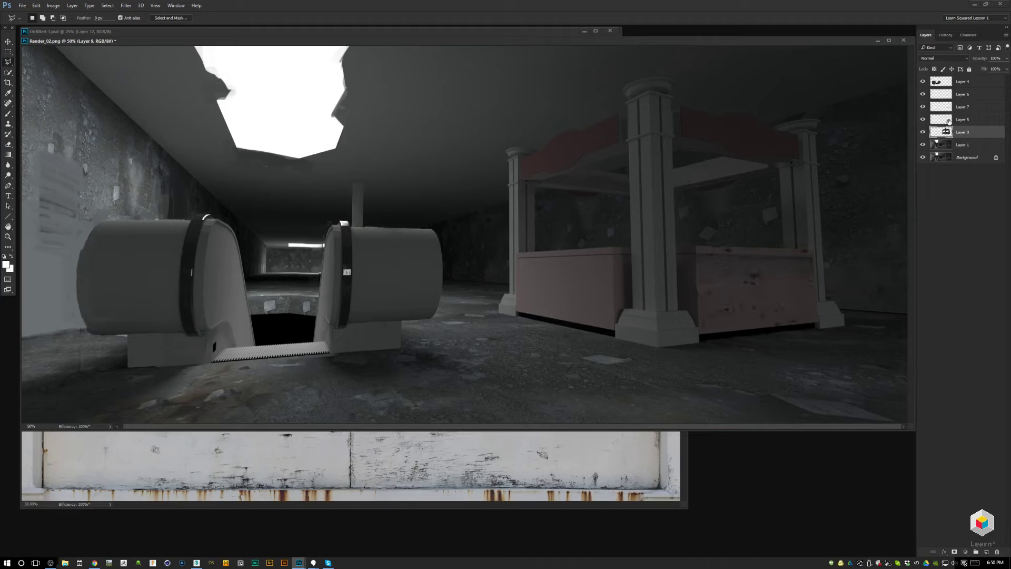
Clip the Layer 5 weathering texture to the isolated kiosk layer and toggle the kiosk layer's visibility to check it.
left_click(949, 122)
key("ctrl+alt+g")
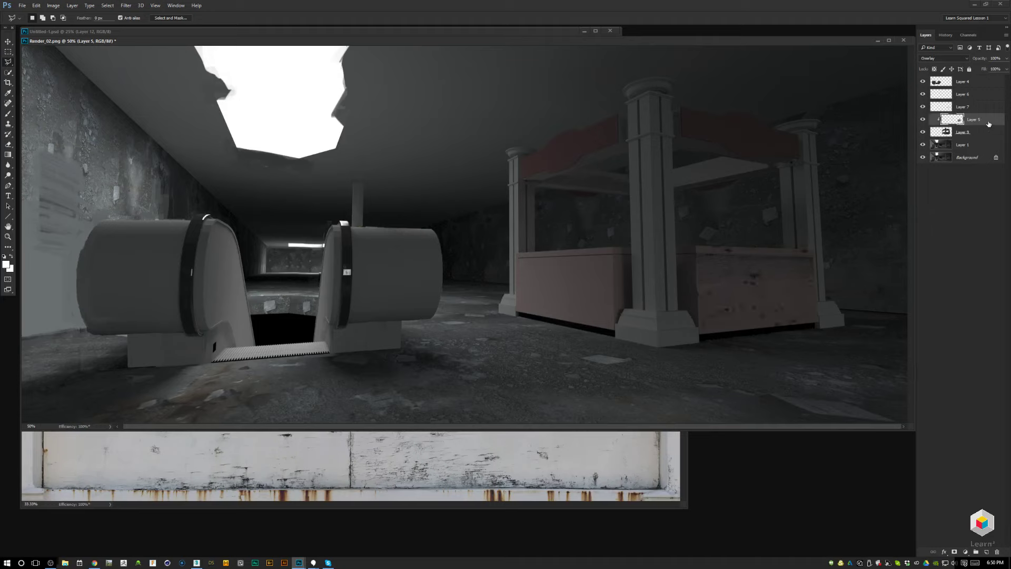
left_click(924, 134)
left_click(923, 133)
Try outlining the thin top edge of the right counter with the lasso on Layer 7, and clear the selection.
left_click(942, 111)
key("e")
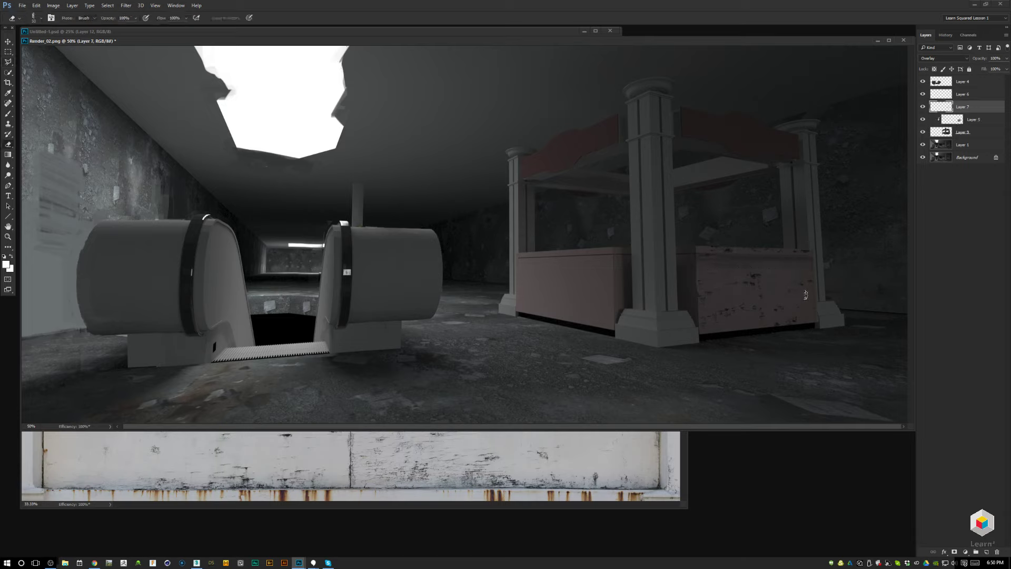
key("b")
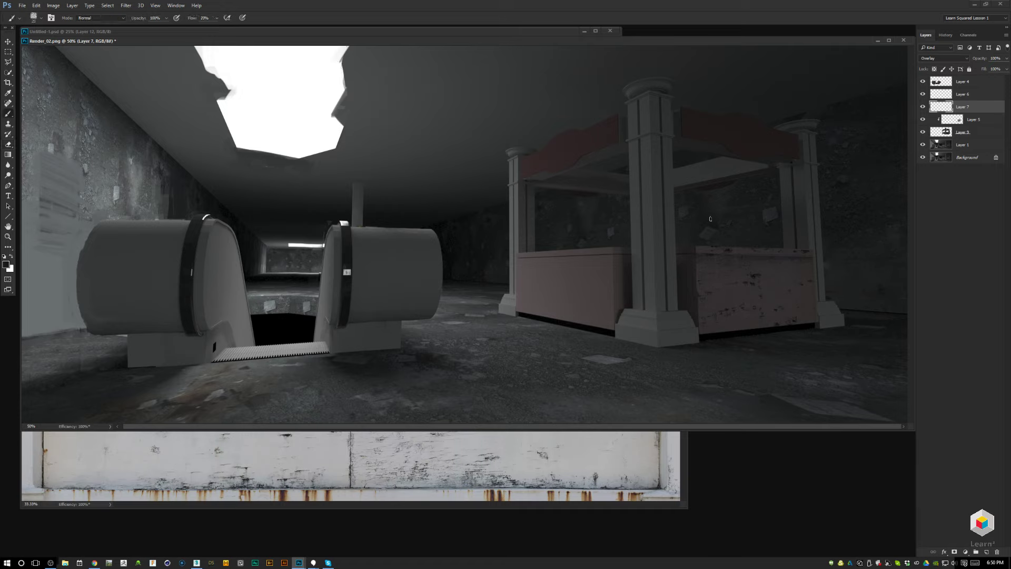
key("bracketleft")
key("bracketleft")
key("bracketleft")
key("l")
left_click(694, 252)
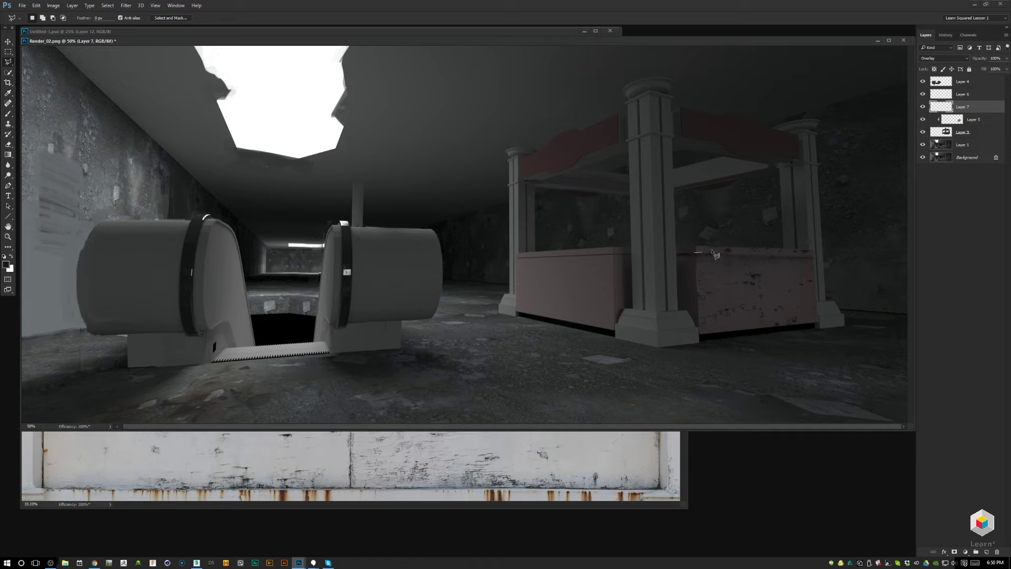
left_click(816, 257)
left_click(695, 256)
left_click(695, 253)
key("ctrl+d")
key("b")
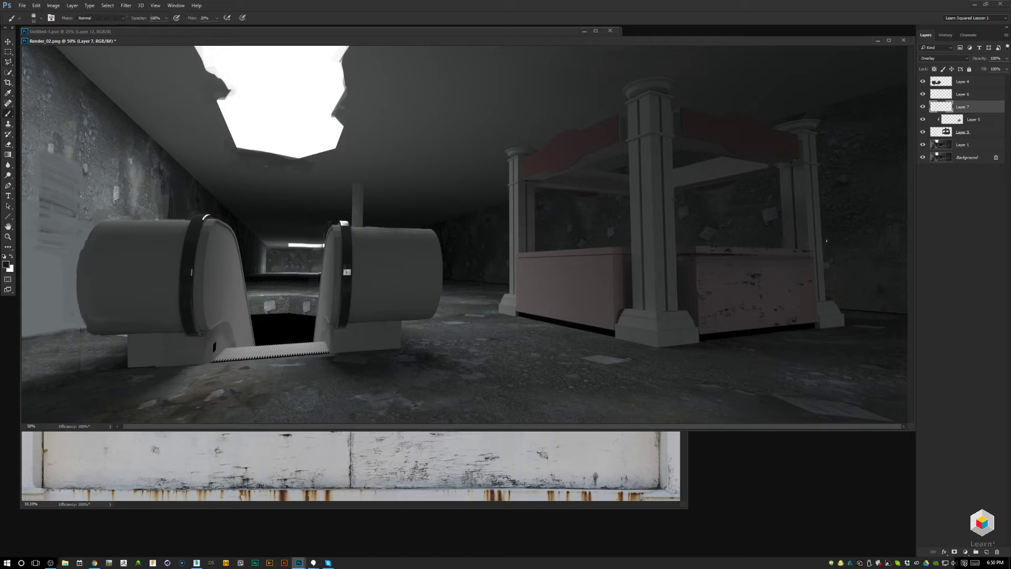
Sample the right counter's edge colour and paint a thin line along its top edge on Layer 6.
key("bracketright")
key("period")
left_click(697, 250, "alt")
left_click(961, 96)
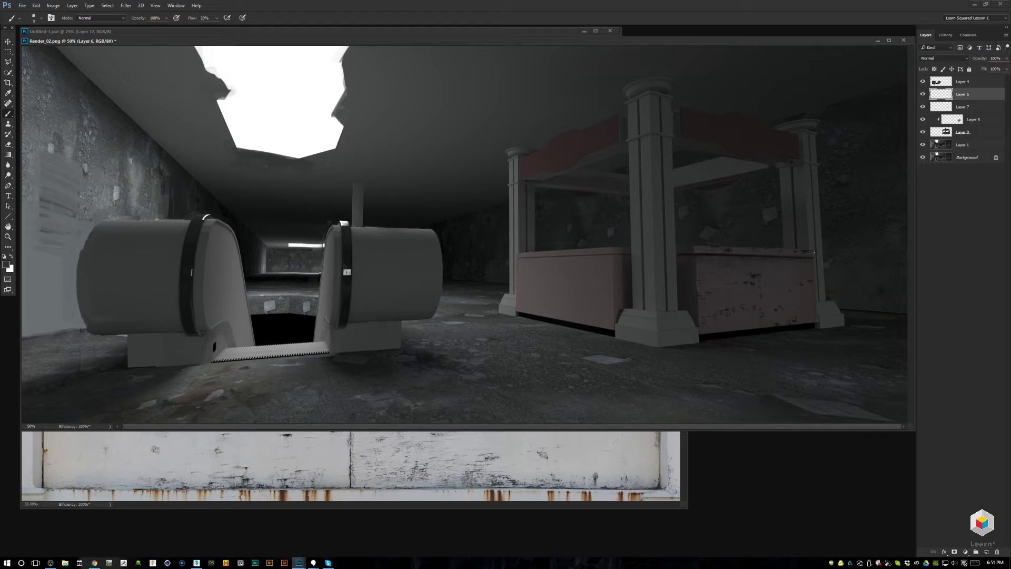
left_click(816, 253)
left_click(737, 272)
Repaint the right counter's top edge on Layer 6 with a different brush and sampled colour, confined to a thin lasso selection.
right_click(755, 275)
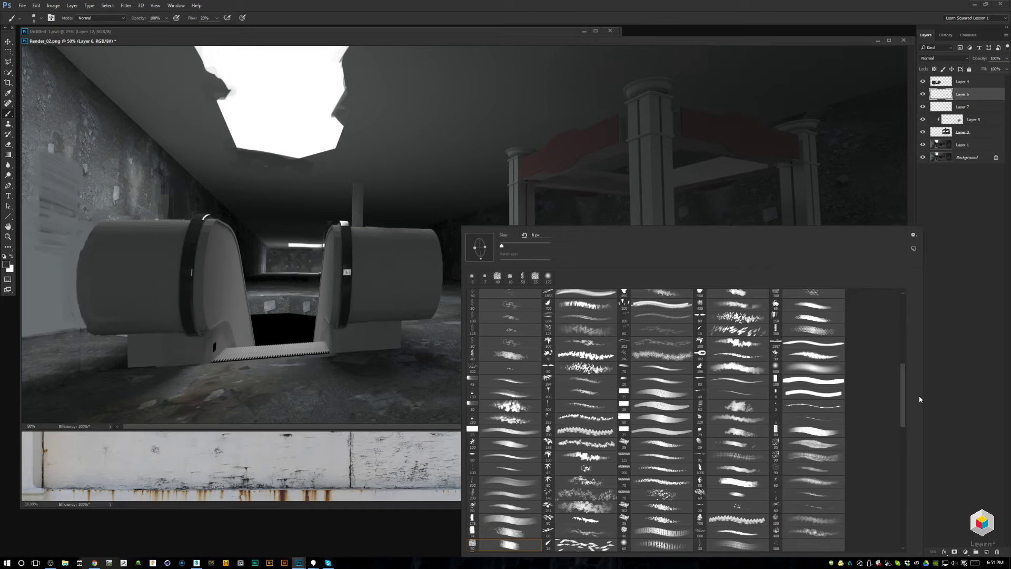
left_click(826, 431)
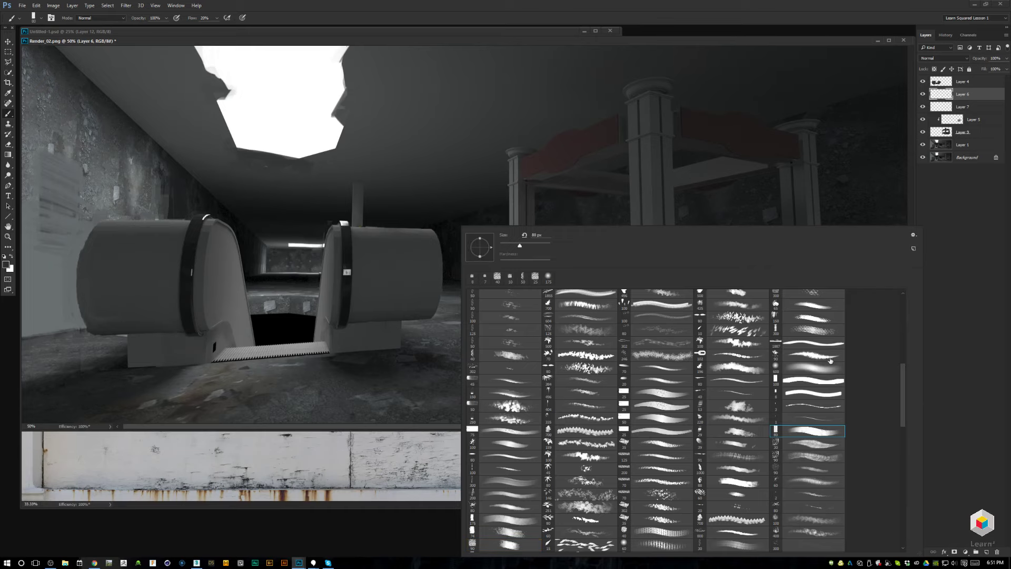
left_click(760, 43)
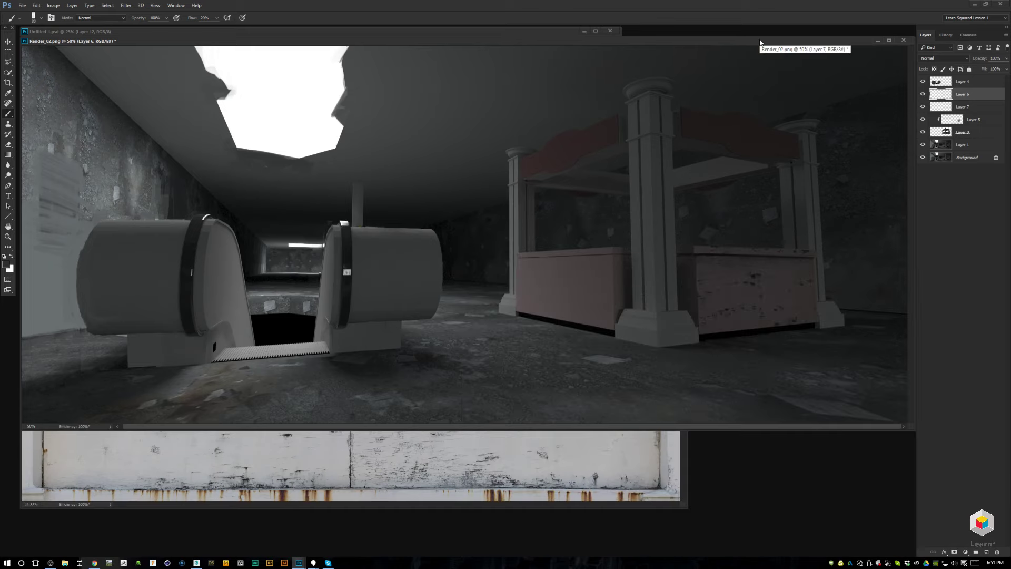
key("alt")
left_click(709, 246, "alt")
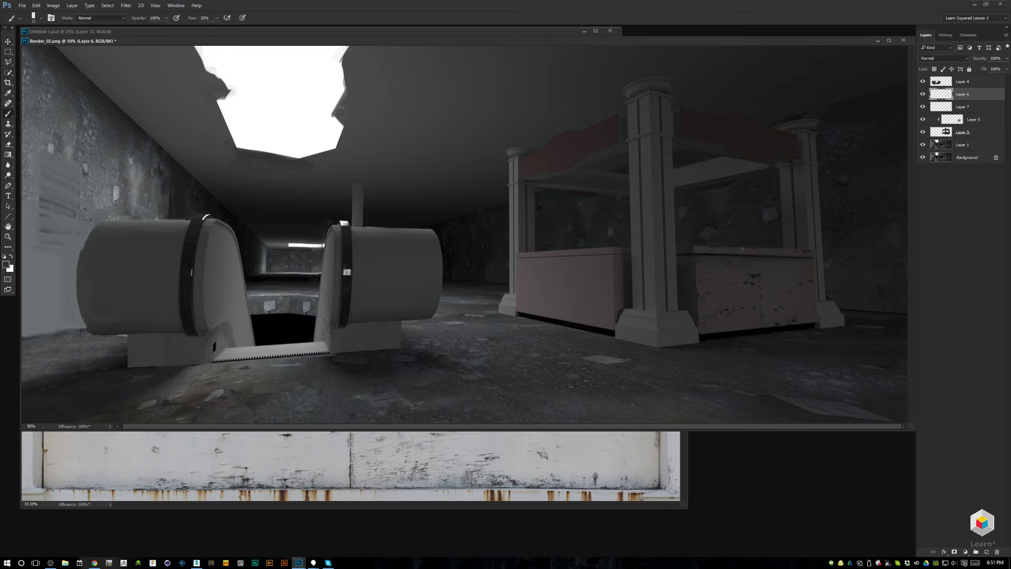
key("l")
left_click(696, 246)
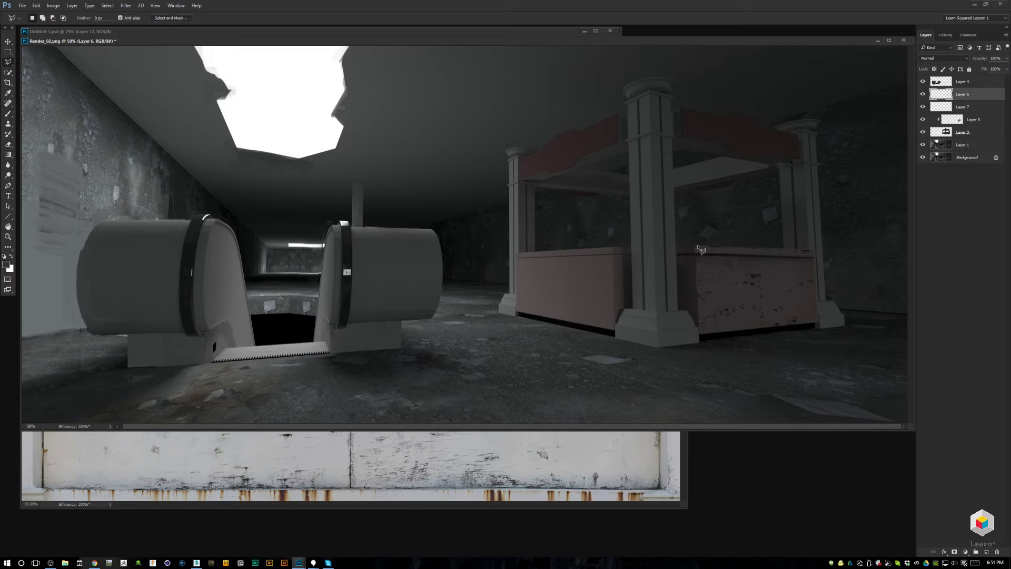
left_click(815, 252)
left_click(816, 257)
double_click(700, 252)
key("b")
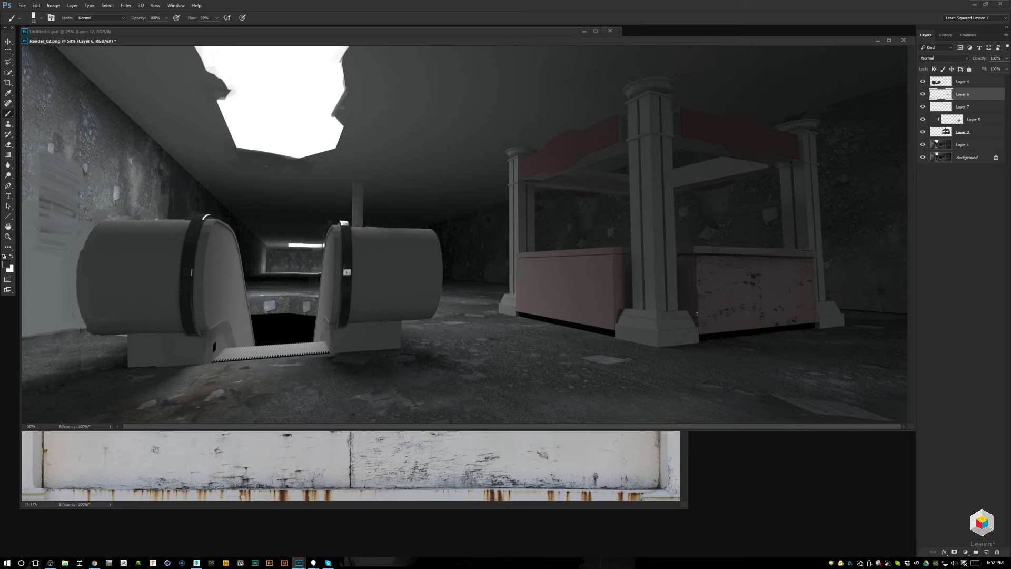
Copy the middle-right panel of the painted plywood photo and paste it into Render_02.png as a new layer.
left_click(323, 445)
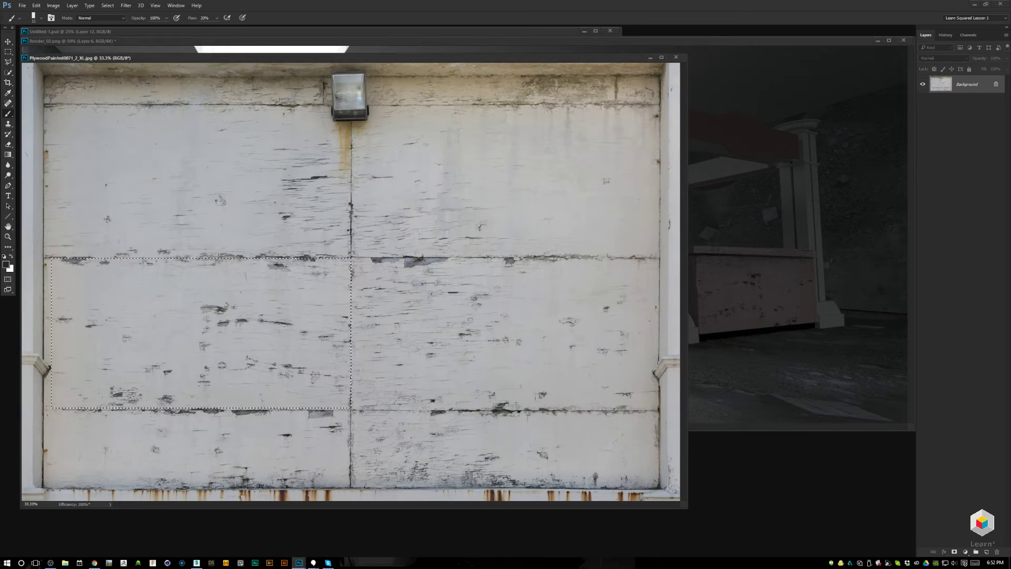
key("m")
mouse_move(351, 410)
left_mouse_down()
mouse_move(395, 368)
mouse_move(616, 255)
mouse_move(658, 257)
left_mouse_up()
key("ctrl+c")
left_click(759, 259)
key("ctrl+v")
Scale down and distort the pasted plywood panel on Layer 10 to fit the front face of the left counter in perspective.
key("v")
key("ctrl+t")
left_click_drag(698, 120, 564, 199)
left_click_drag(517, 244, 668, 273)
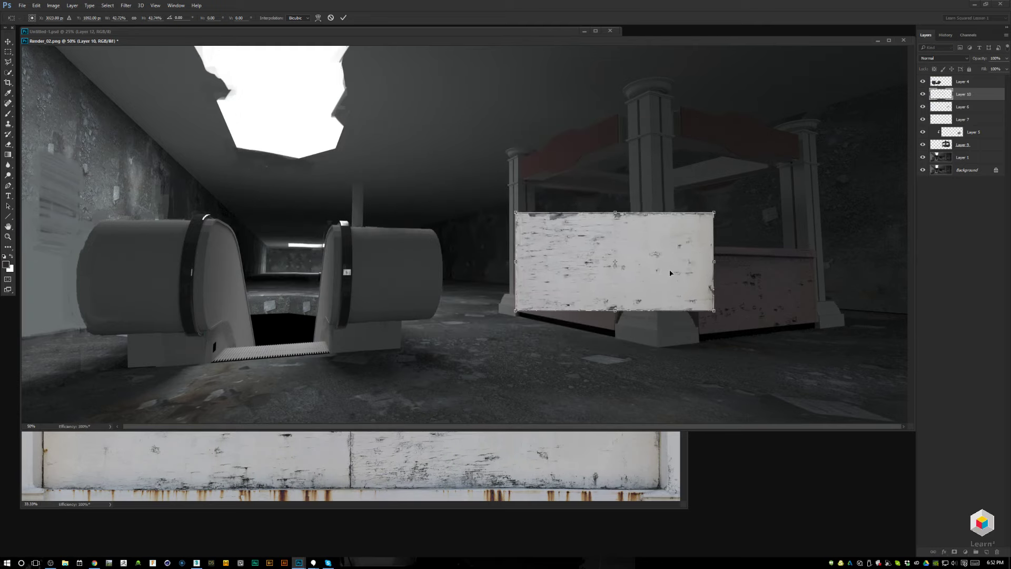
left_click_drag(712, 216, 637, 258)
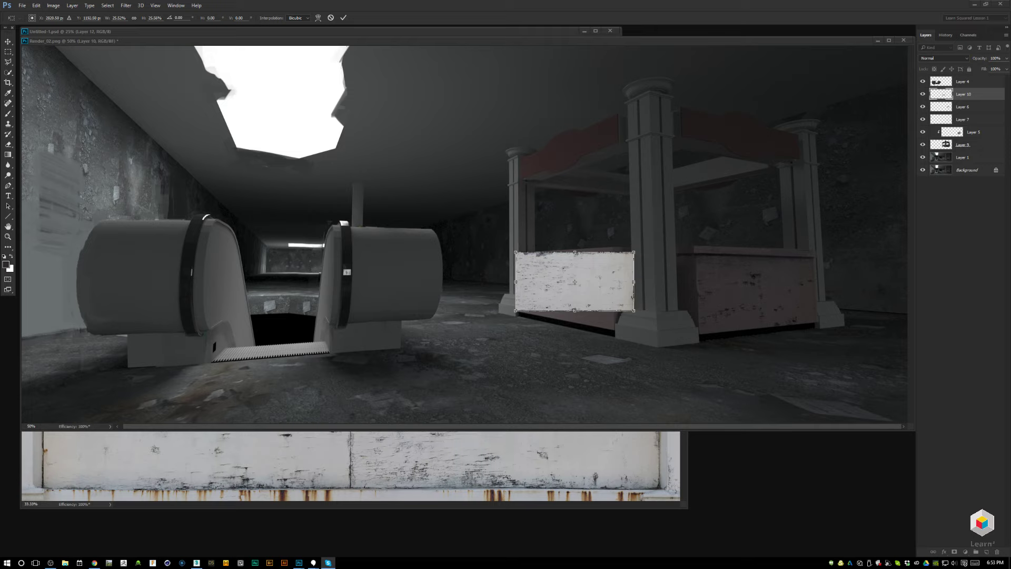
key("alt+Tab")
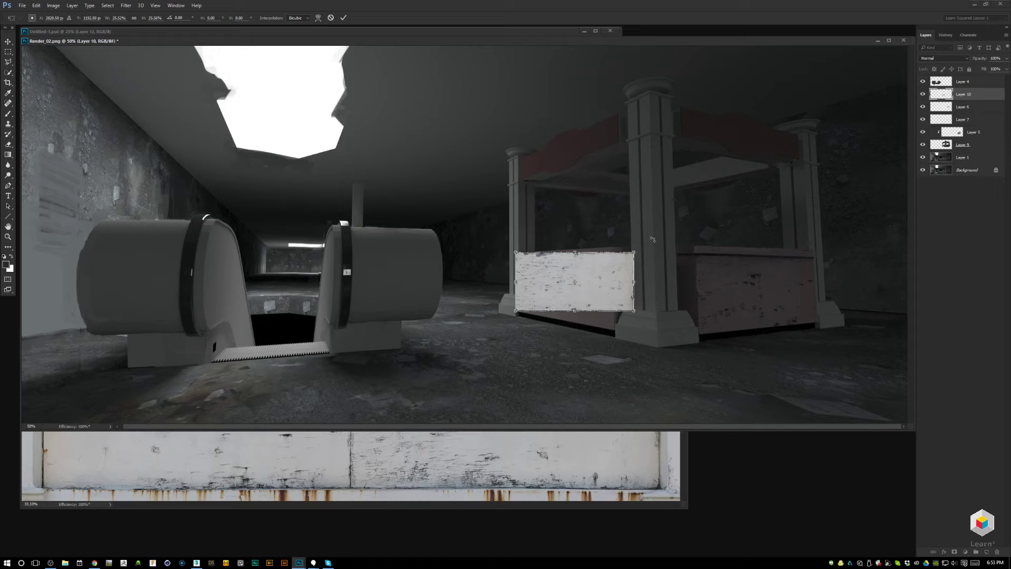
left_click_drag(637, 281, 615, 333)
left_click_drag(615, 253, 613, 246)
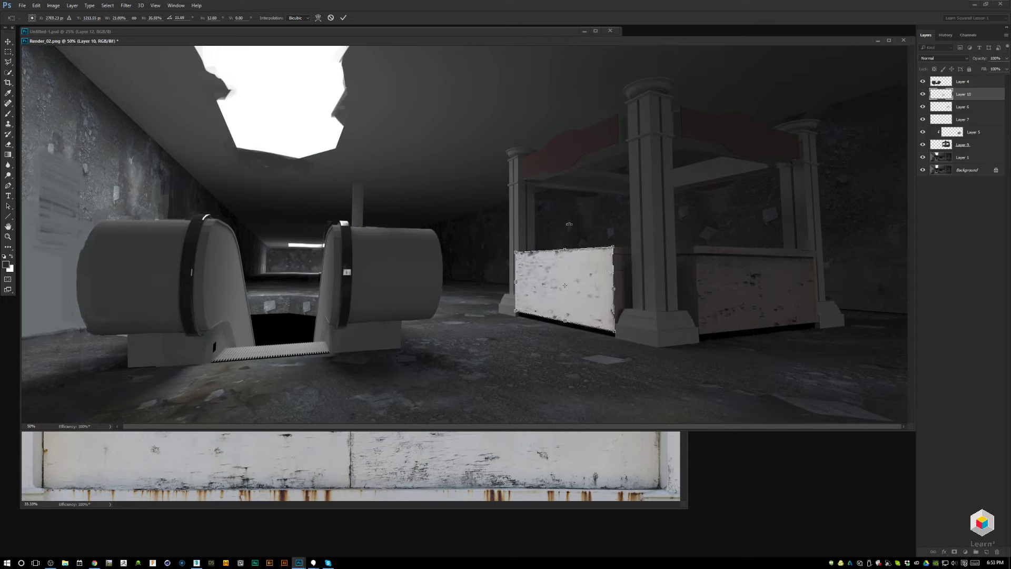
left_click_drag(515, 253, 515, 253)
left_click_drag(612, 247, 612, 245)
key("Return")
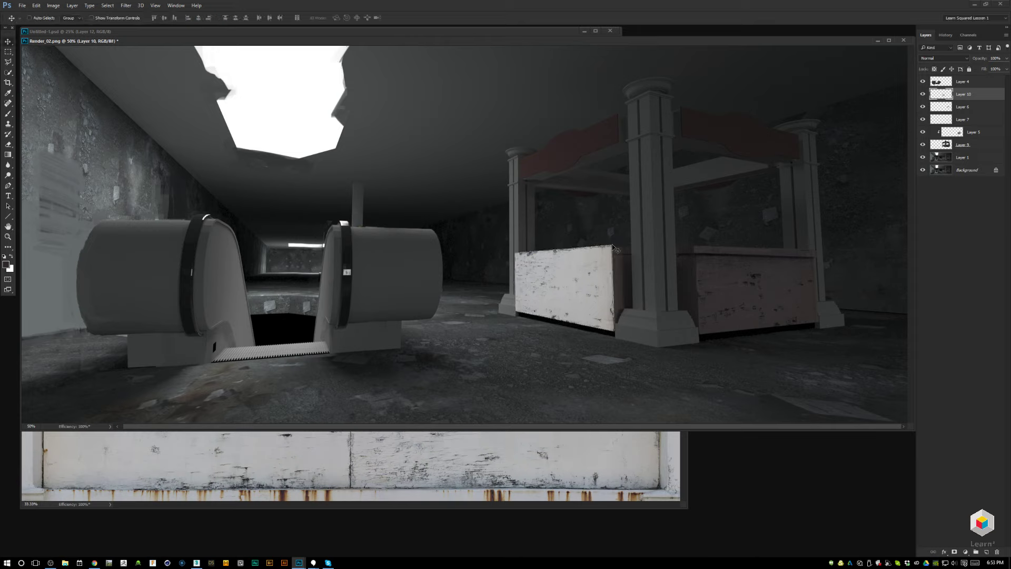
left_click(922, 94)
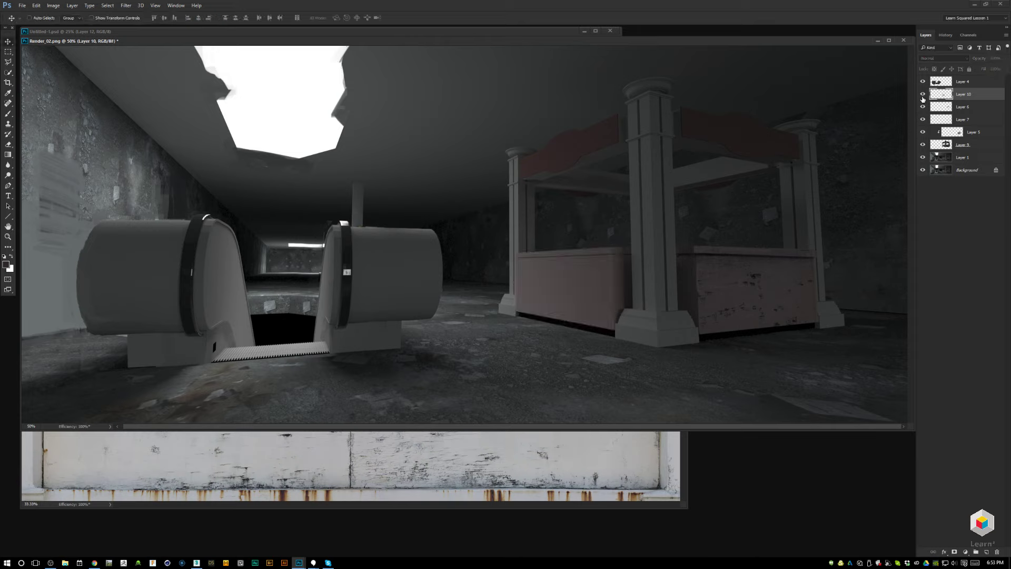
left_click(923, 95)
key("l")
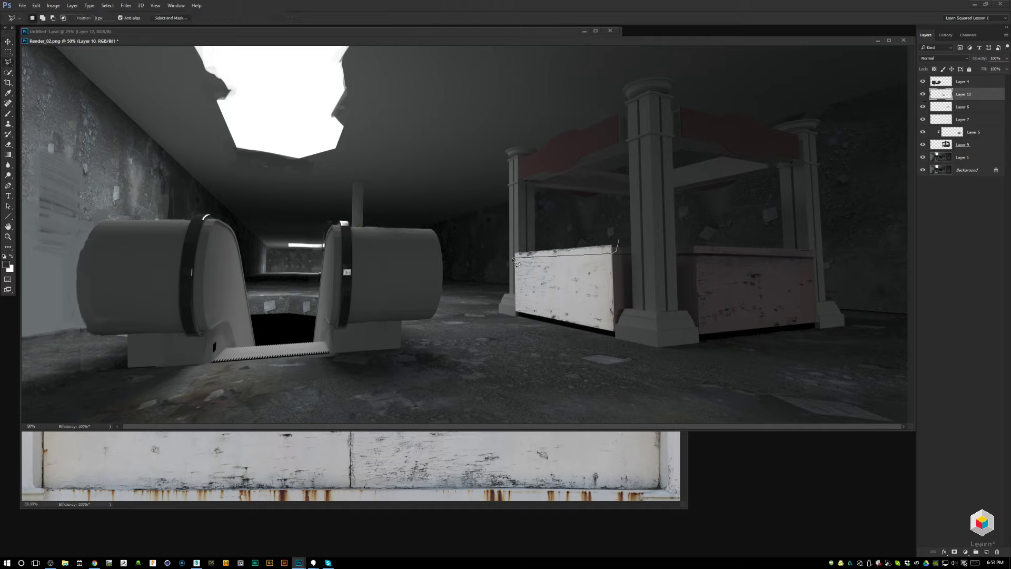
key("Escape")
left_click(629, 227)
left_click(519, 236)
left_click(510, 247)
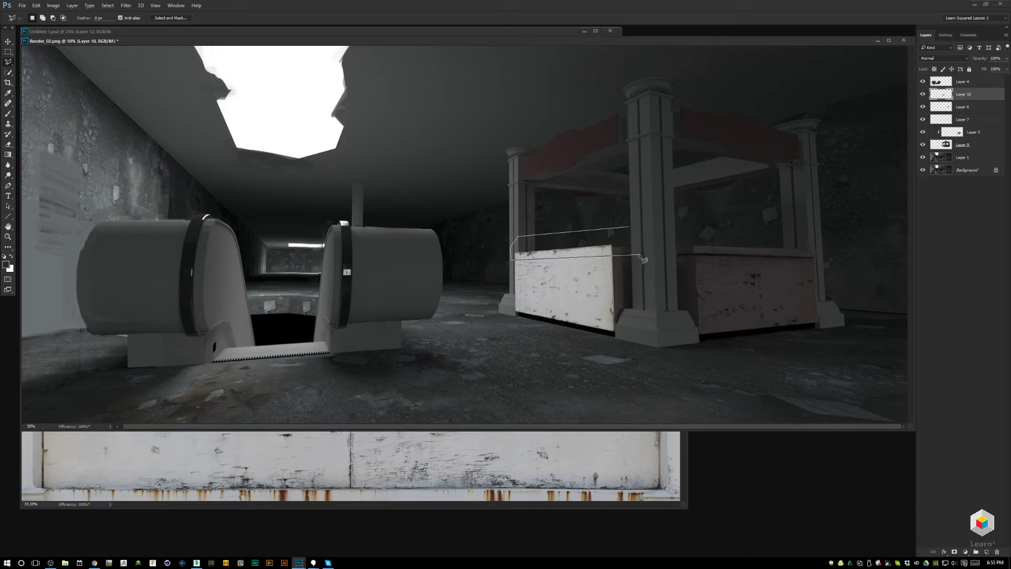
key("Escape")
Outline the left counter's top edge with the polygonal lasso while Layer 10 is hidden, and show the layer again.
left_click(925, 93)
left_click(515, 230)
left_click(511, 257)
left_click(670, 252)
left_click(674, 232)
double_click(609, 227)
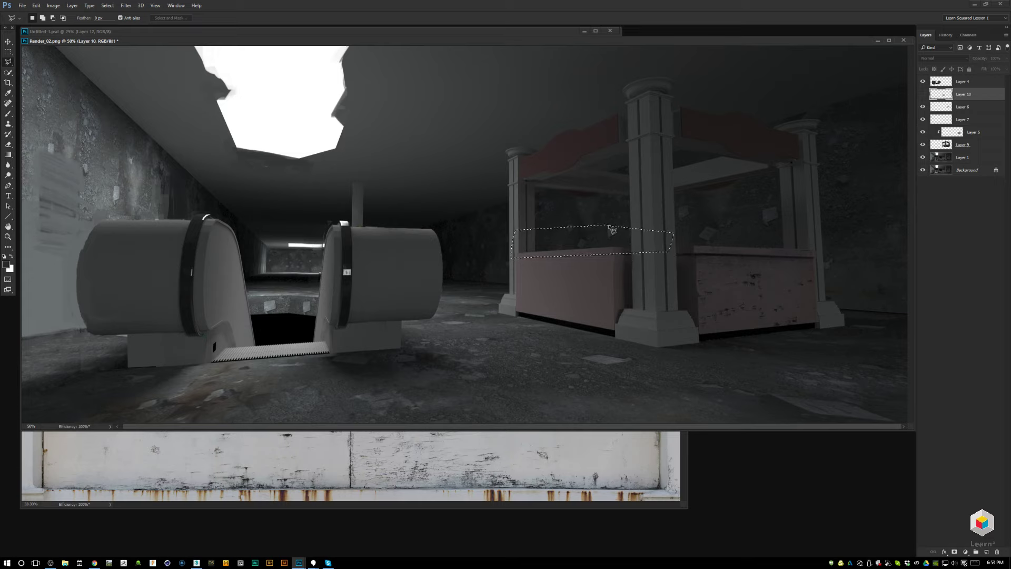
left_click(923, 94)
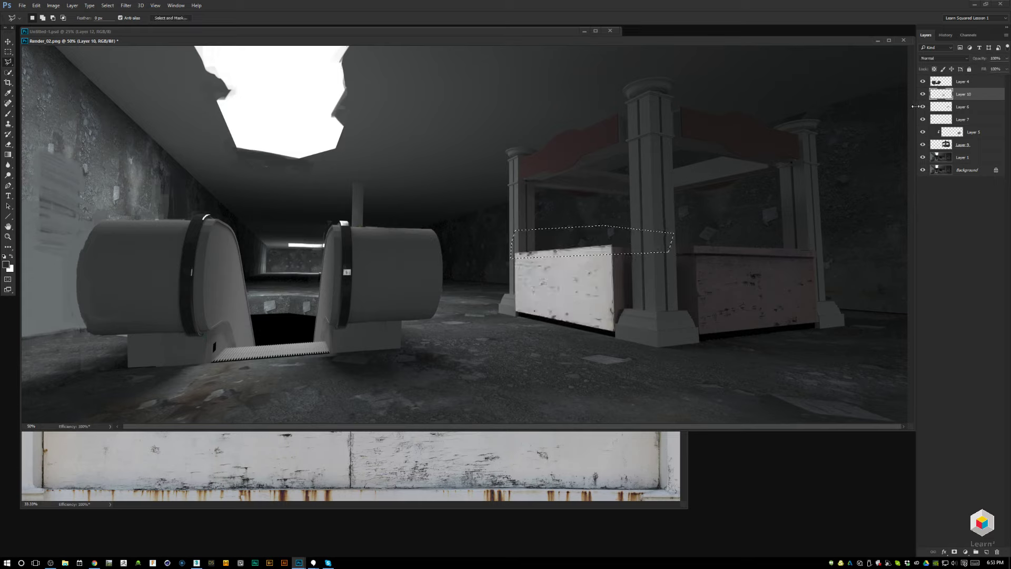
Nudge the selected top strip of the plywood slightly left and put it on its own layer.
key("v")
key("Left")
key("Left")
key("Left")
key("Left")
key("Left")
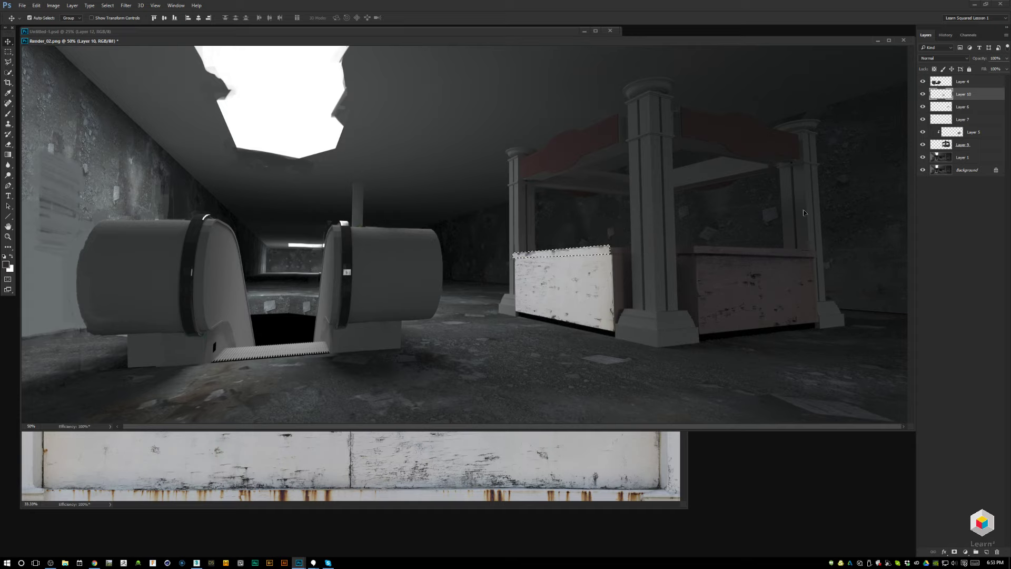
key("ctrl+j")
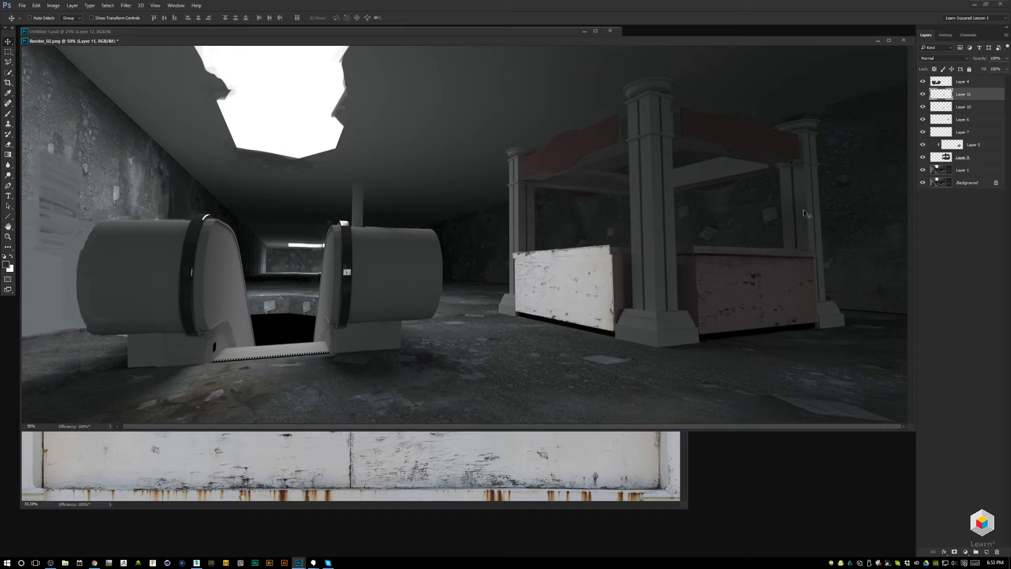
Set Layers 10 and 11 to Overlay blending, and darken Layer 10 with Levels midtones of about 0.49.
left_click(943, 57)
left_click(930, 136)
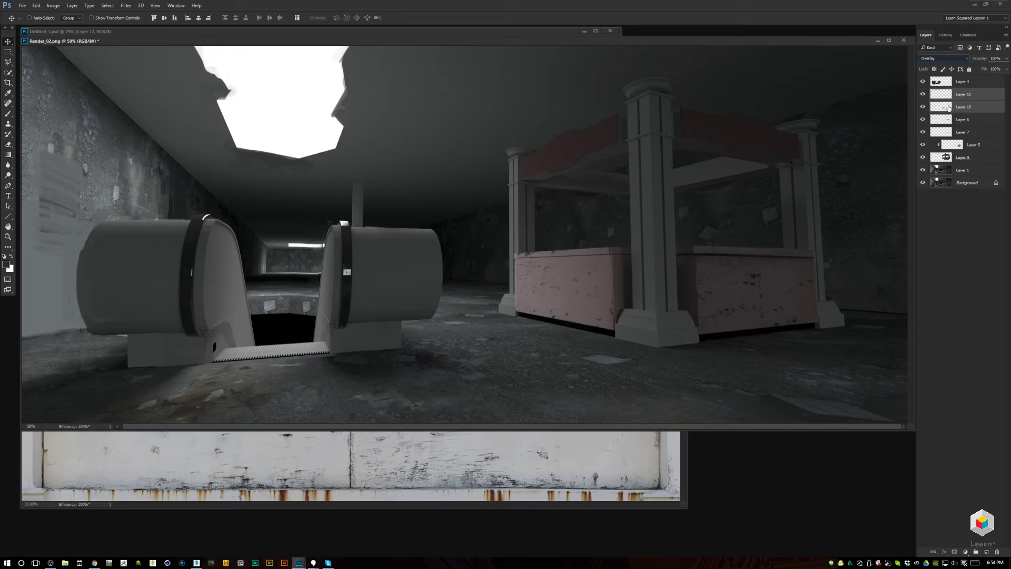
left_click(951, 108)
key("ctrl+l")
left_click_drag(769, 187, 790, 187)
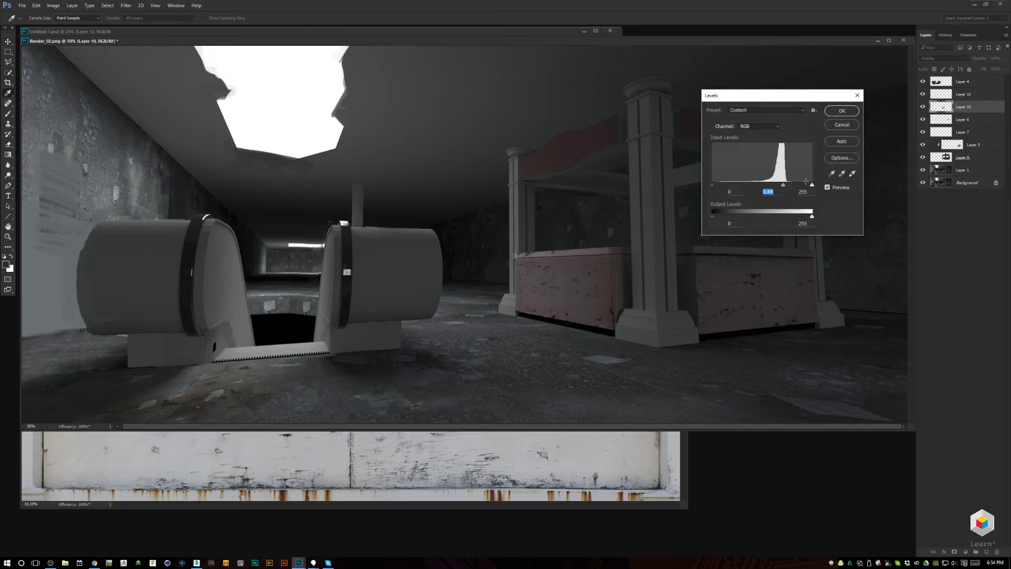
key("Return")
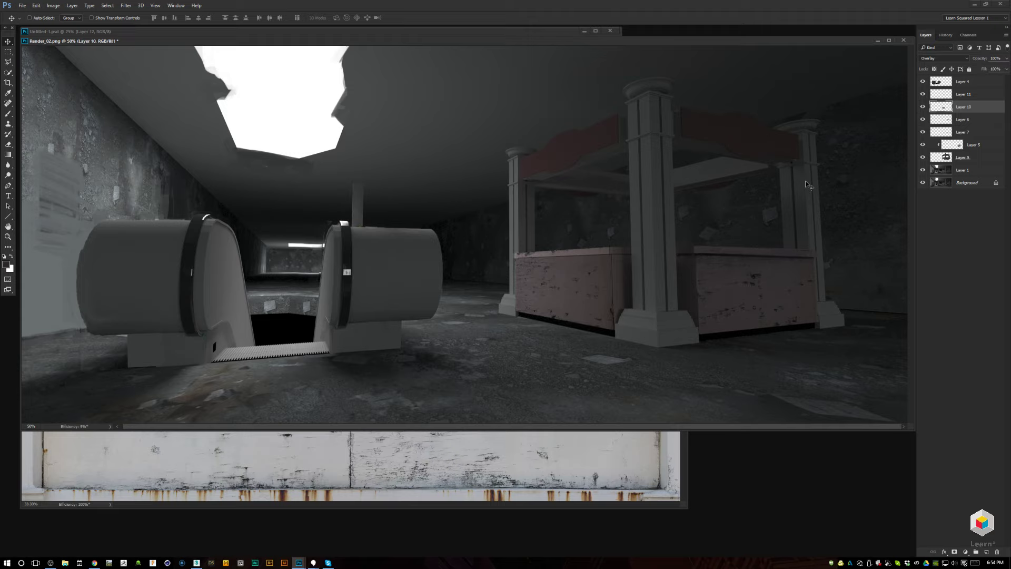
Move Layer 10 directly above Layer 5, and touch up the left counter's lower corner beside the pillar with the brush and eraser.
left_click_drag(933, 108, 948, 138)
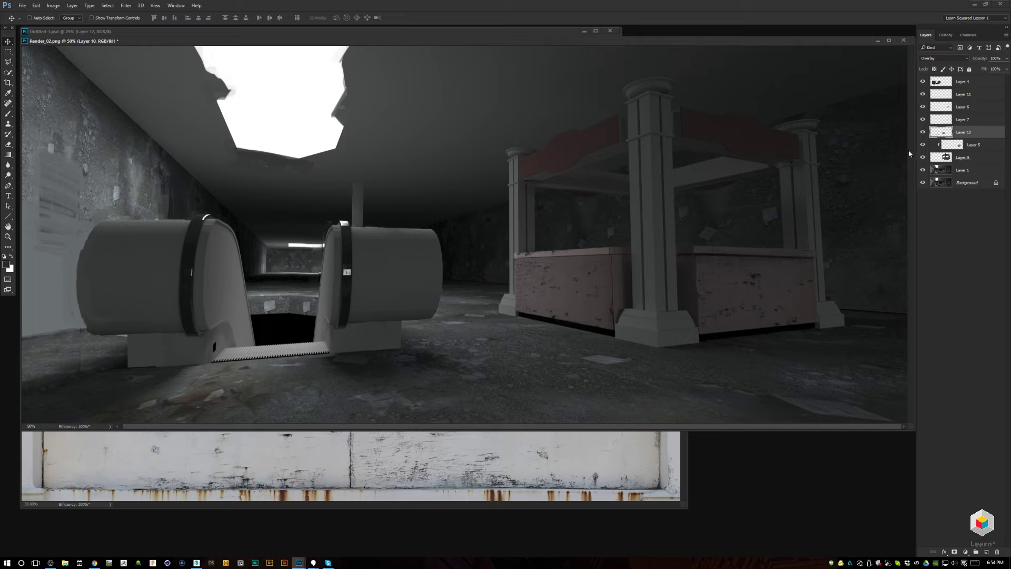
key("b")
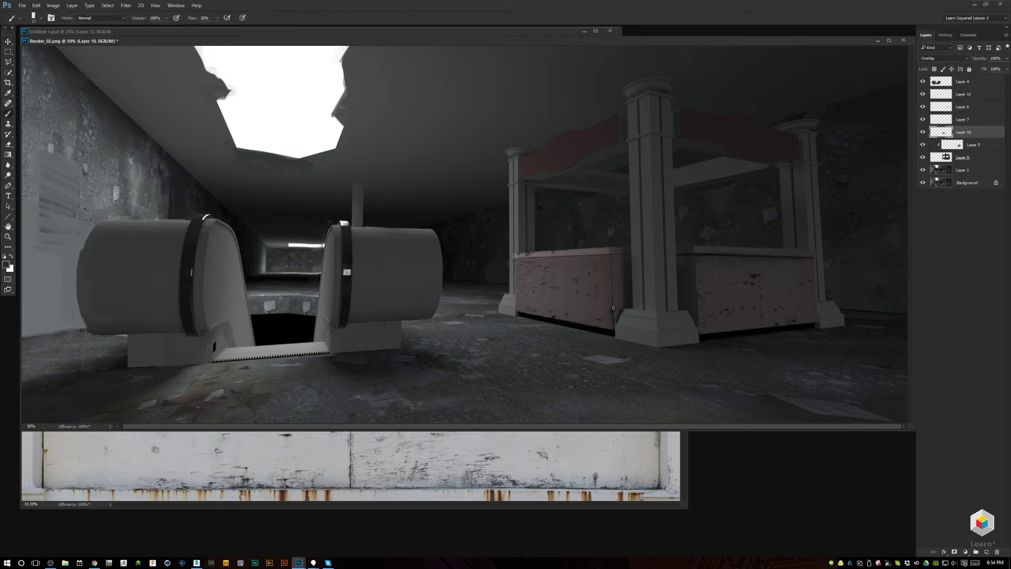
left_click(618, 312)
left_click(618, 314)
key("e")
left_click_drag(618, 320, 625, 293)
Add a new layer above Layer 10, sample the colour at the left counter's lower corner, and reduce the brush size.
key("b")
left_click(987, 552)
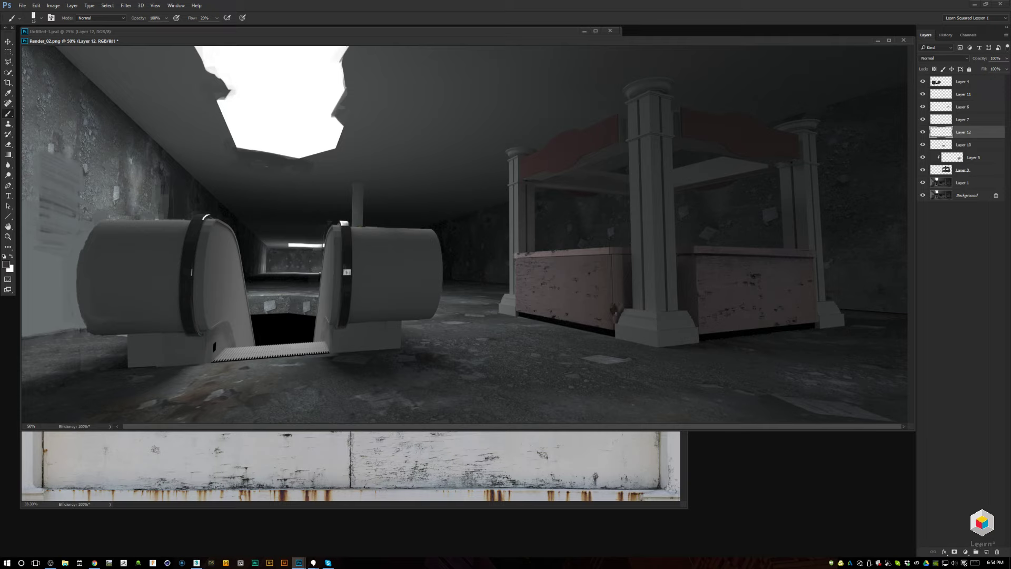
left_click(616, 313, "alt")
key("bracketleft")
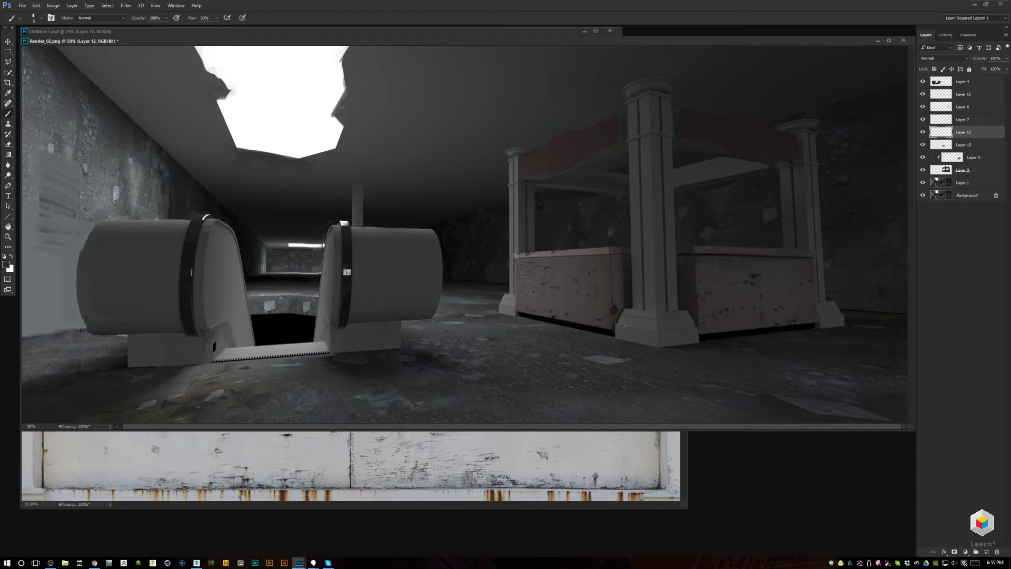
Darken the counter's top strip on Layer 11 with Levels midtones of about 0.58.
left_click(957, 119)
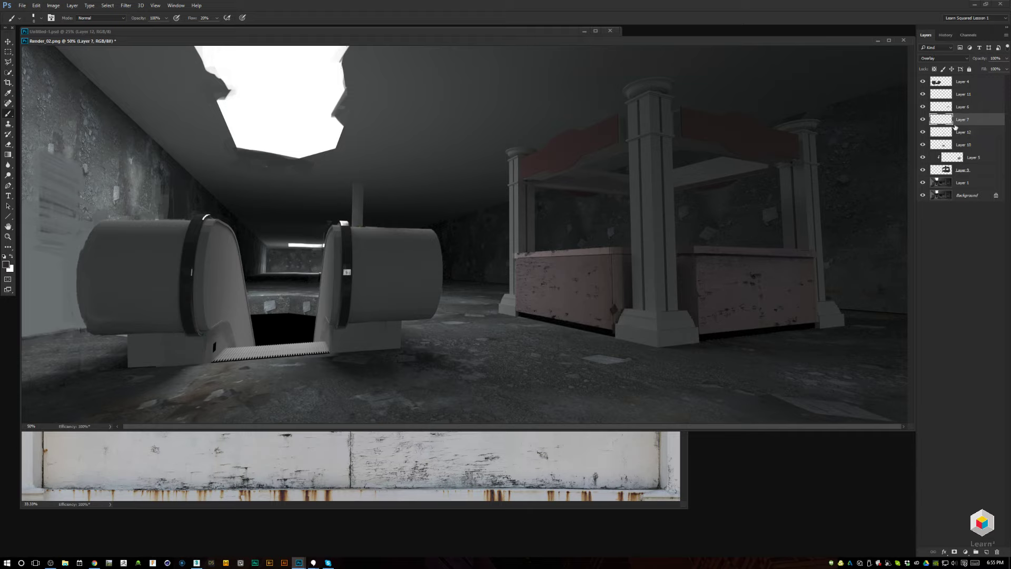
left_click(928, 95)
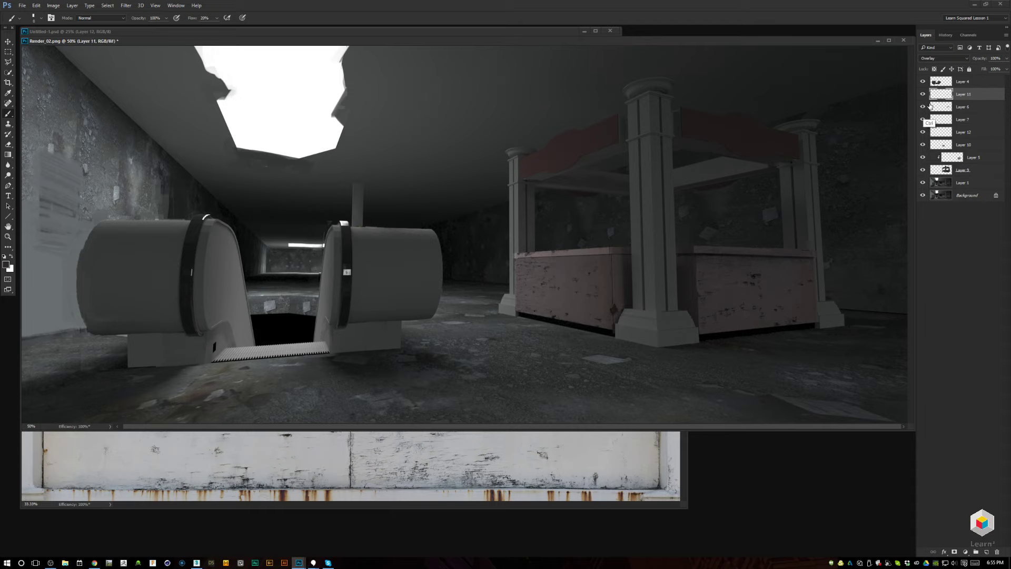
key("ctrl+l")
left_click_drag(762, 185, 778, 185)
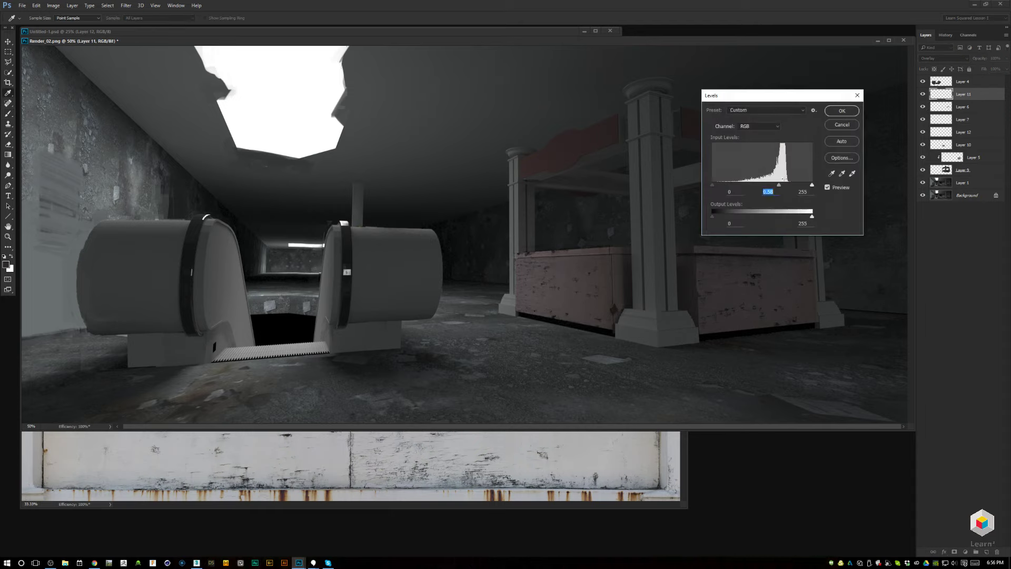
key("Return")
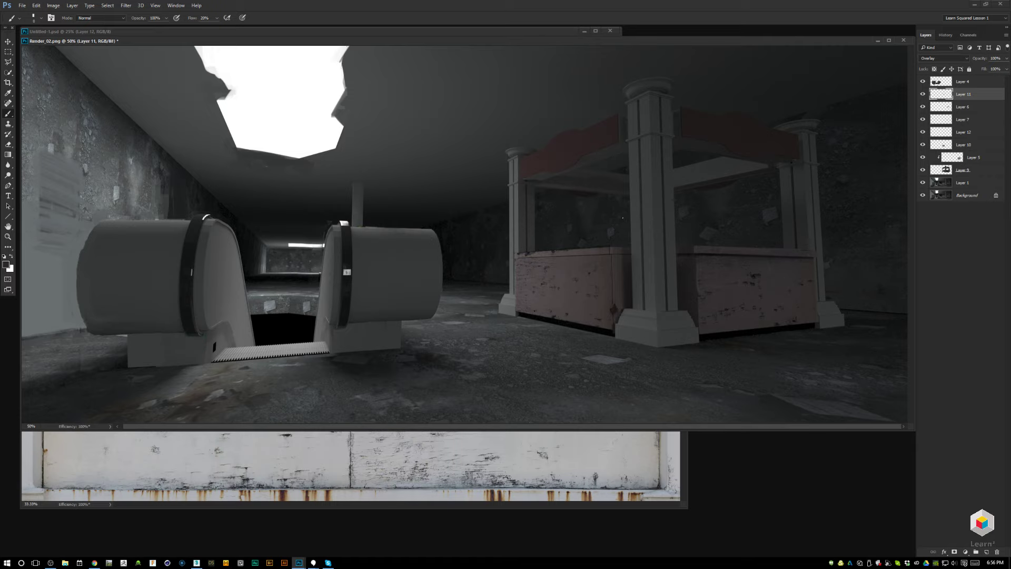
Outline the area just above the left counter's top edge on Layer 11 with the polygonal lasso.
key("l")
left_click(611, 247)
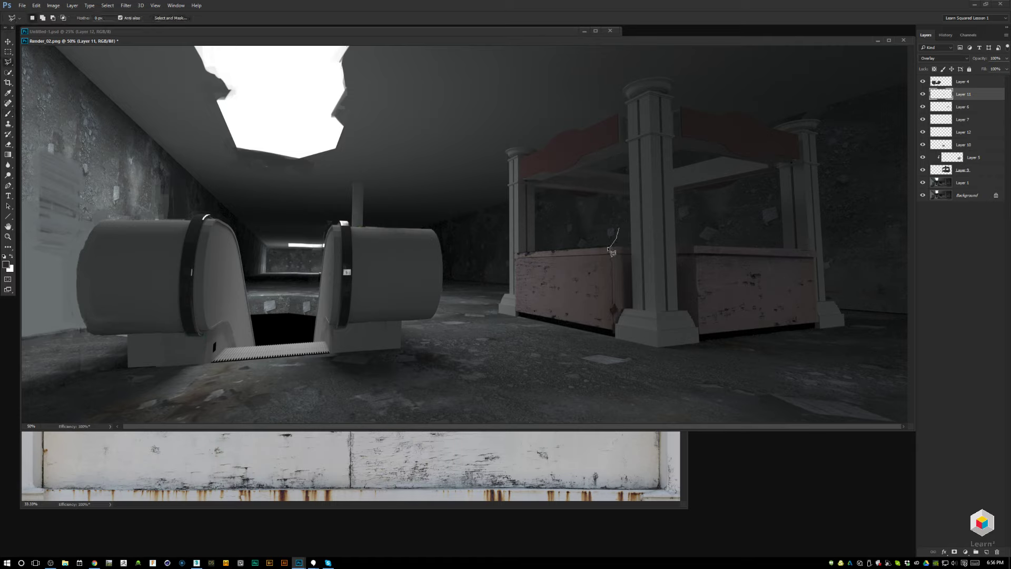
left_click(514, 252)
left_click(556, 216)
Enlarge the document window around the whole image, clear the selection, and flip the canvas horizontally.
key("ctrl+minus")
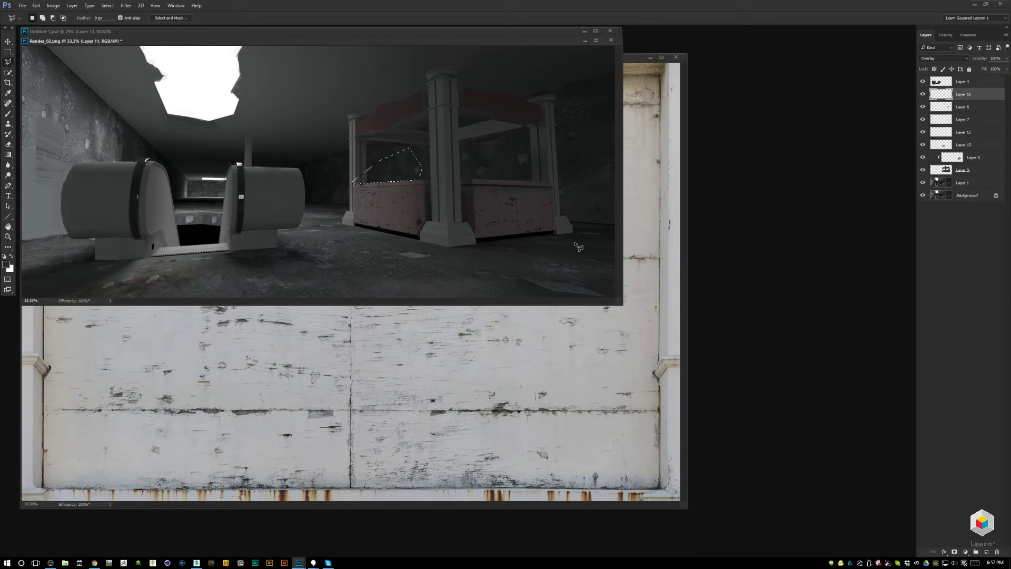
left_click_drag(622, 305, 634, 322)
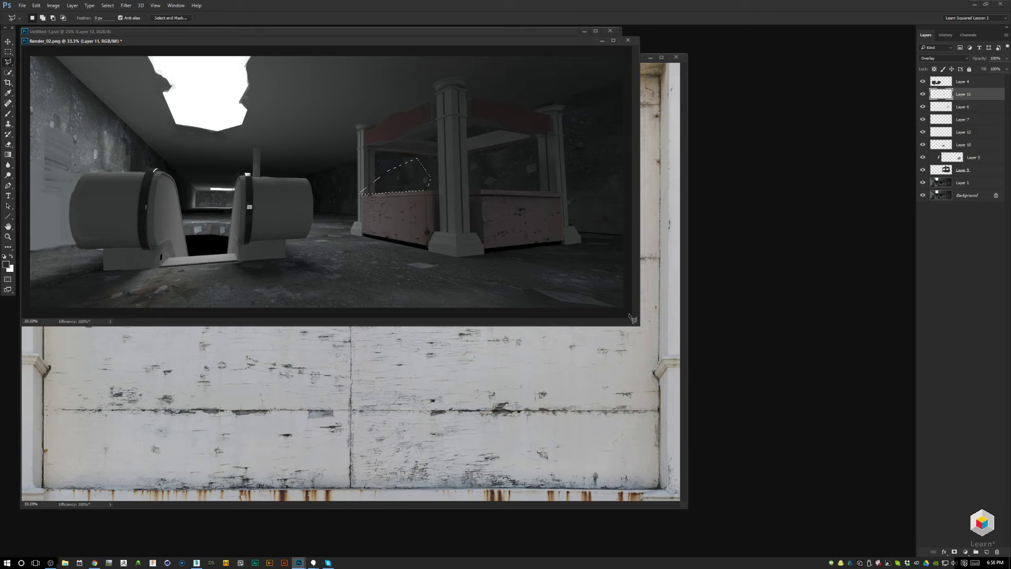
key("ctrl+d")
key("ctrl+shift+h")
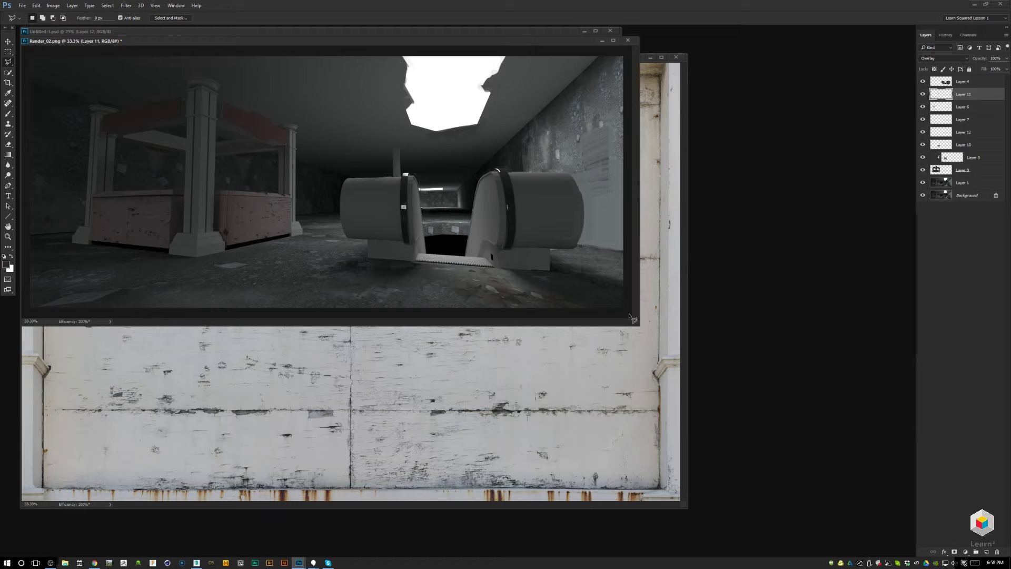
Duplicate the kiosk layer, Layer 9, and brighten the copy by lowering the white input level in Levels.
left_click(936, 170)
key("ctrl+j")
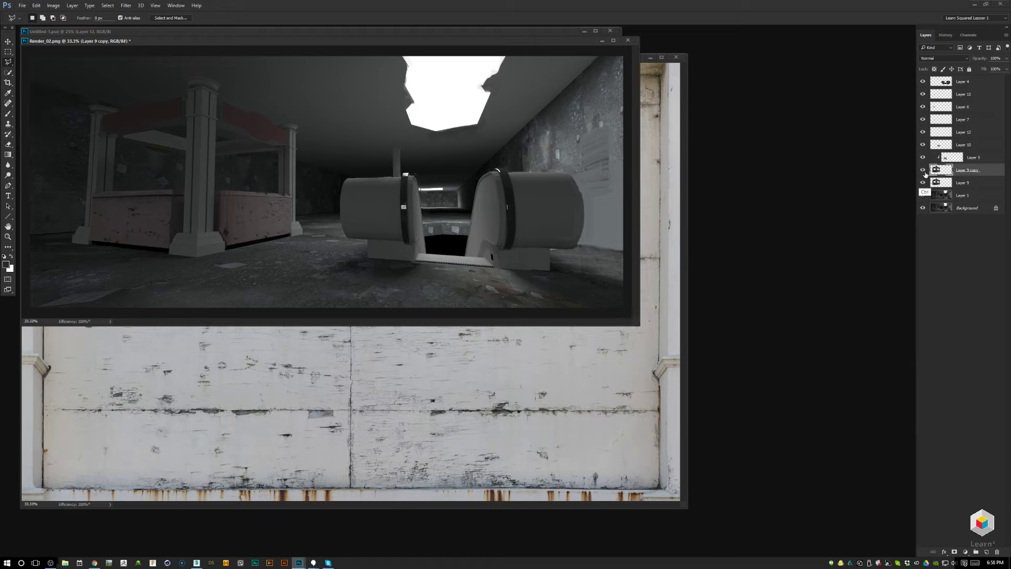
key("ctrl+l")
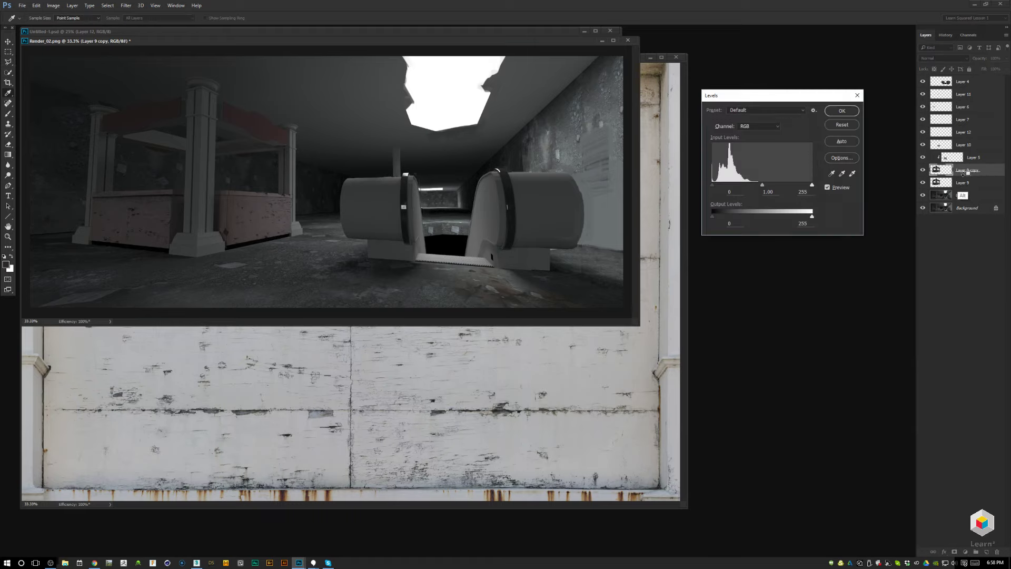
mouse_move(812, 184)
left_mouse_down()
mouse_move(796, 185)
mouse_move(805, 190)
left_mouse_up()
left_click(846, 112)
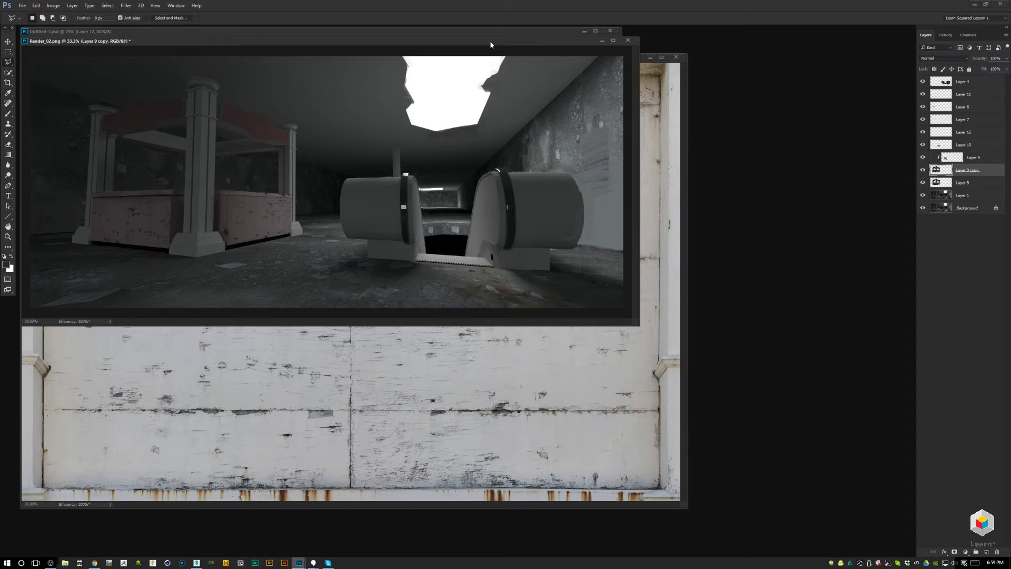
Move the Render_02.png window aside and bring the reference document Untitled-1.psd to the front.
left_click_drag(490, 45, 558, 115)
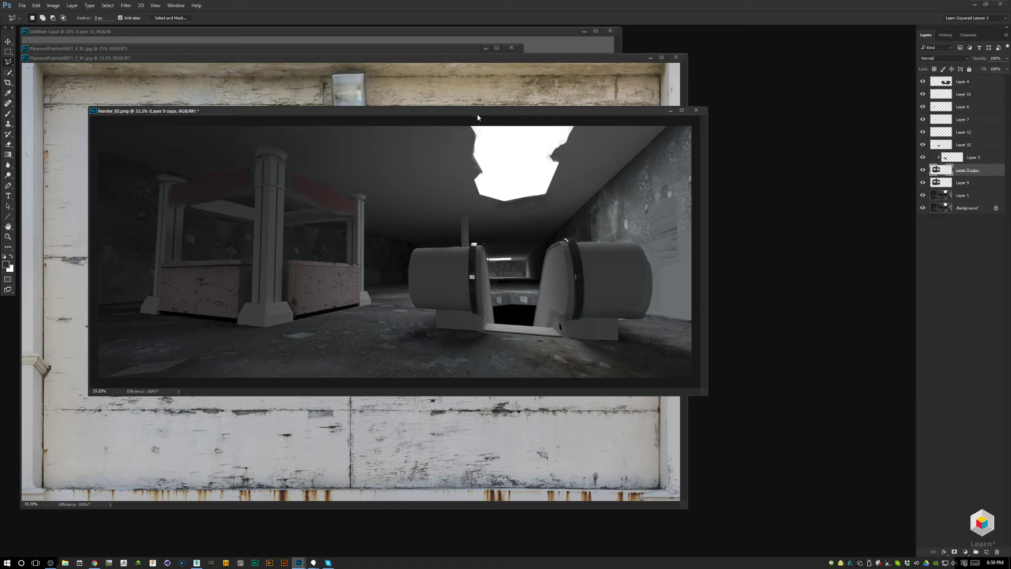
left_click_drag(476, 113, 575, 127)
left_click(664, 59)
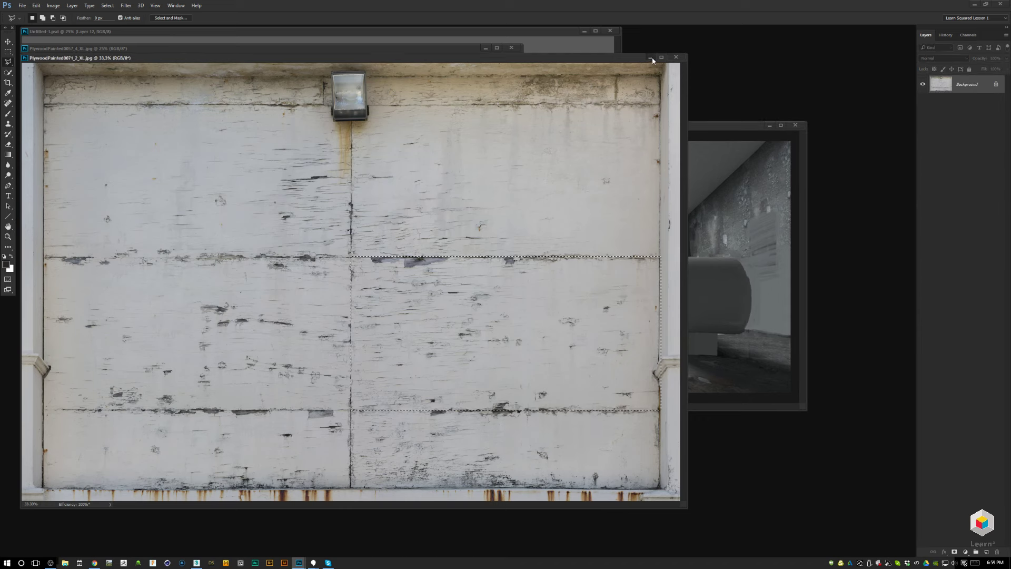
left_click(603, 51)
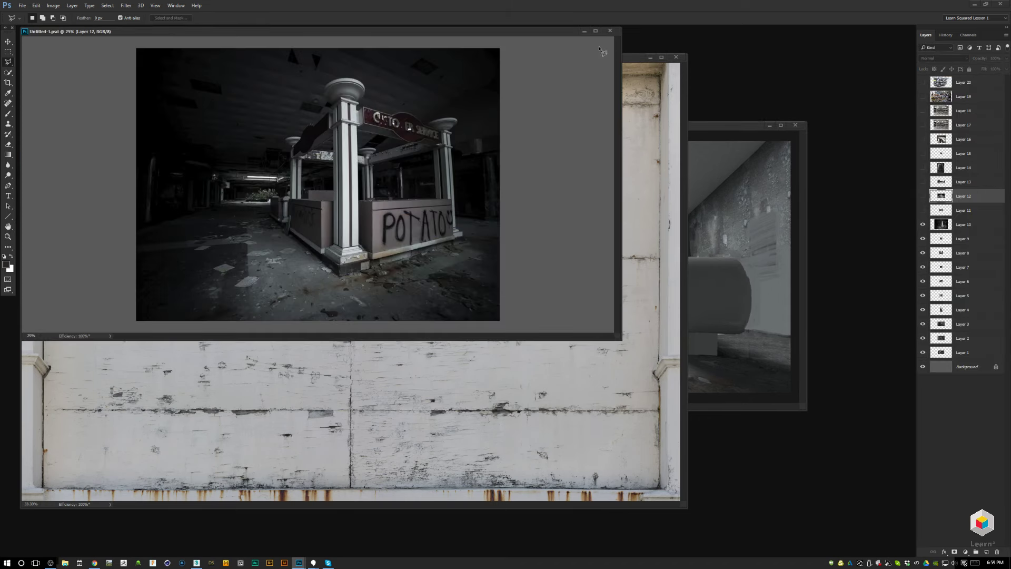
Hide Layers 10 through 2 one after another to inspect each reference photo in the stack.
left_click(923, 225)
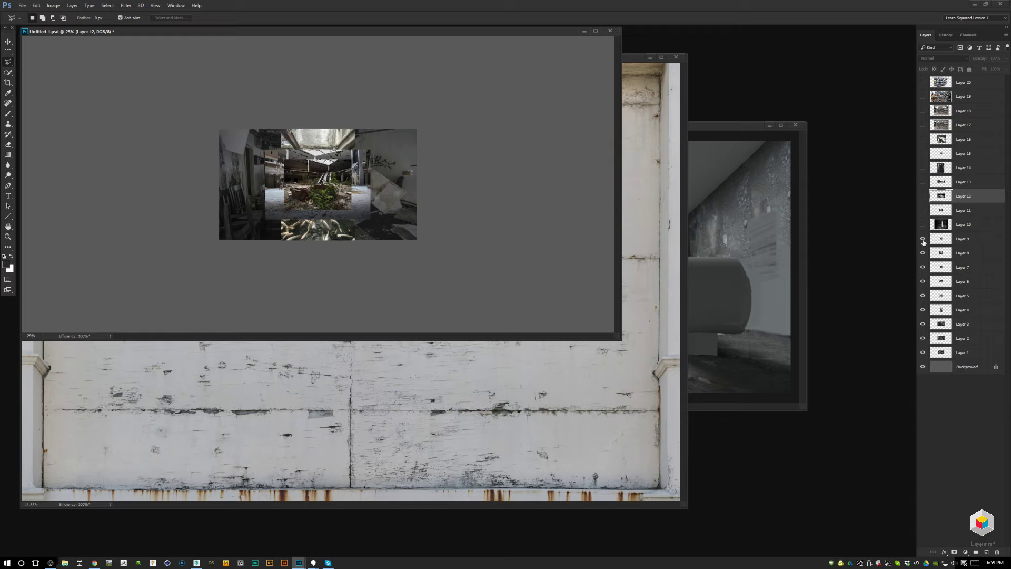
left_click(923, 239)
left_click(922, 255)
left_click(923, 267)
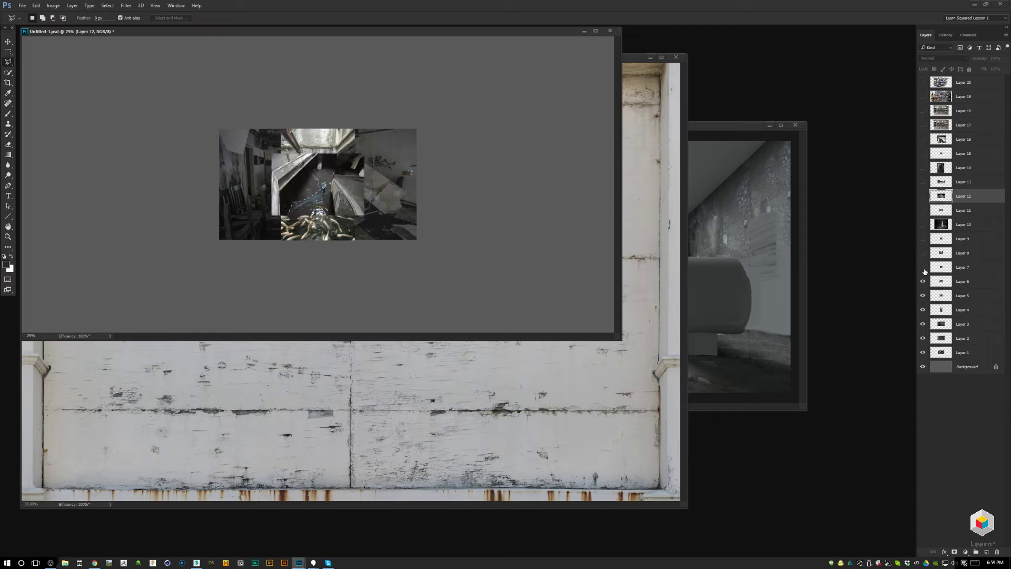
left_click(923, 282)
left_click(922, 294)
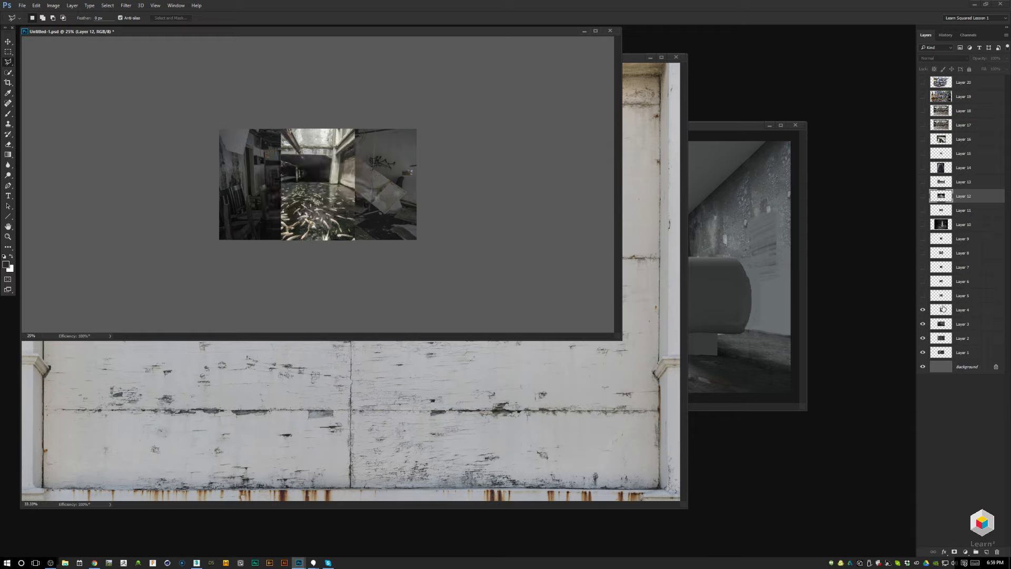
left_click(923, 310)
left_click(922, 325)
left_click(922, 324)
left_click(941, 328)
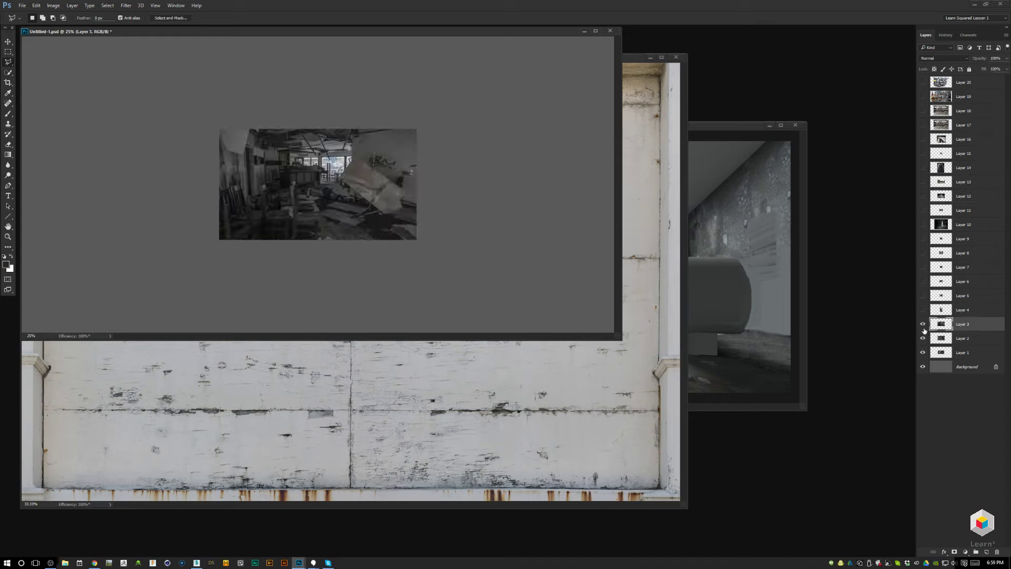
left_click(923, 324)
left_click(923, 338)
left_click(923, 352)
left_click(923, 352)
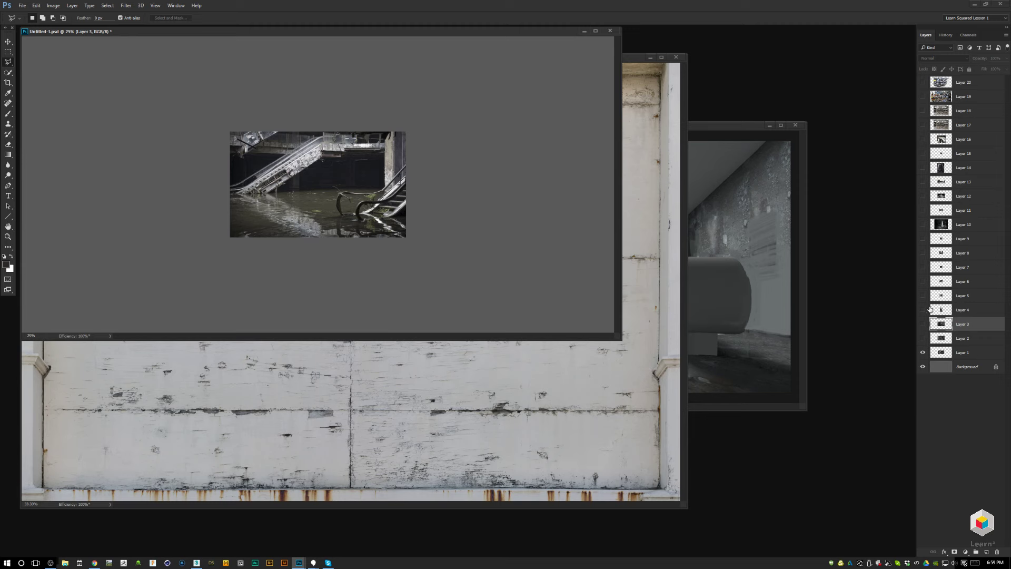
Show and hide Layers 20 through 13 in turn to look for a suitable debris reference photo.
left_click(923, 82)
left_click(923, 82)
left_click(923, 96)
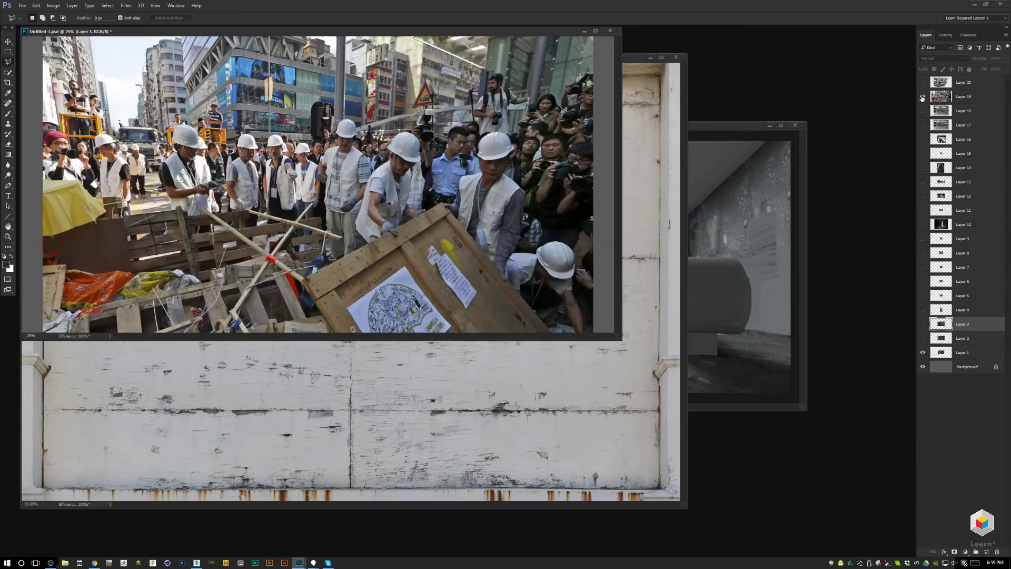
left_click(923, 97)
left_click(925, 111)
left_click(925, 111)
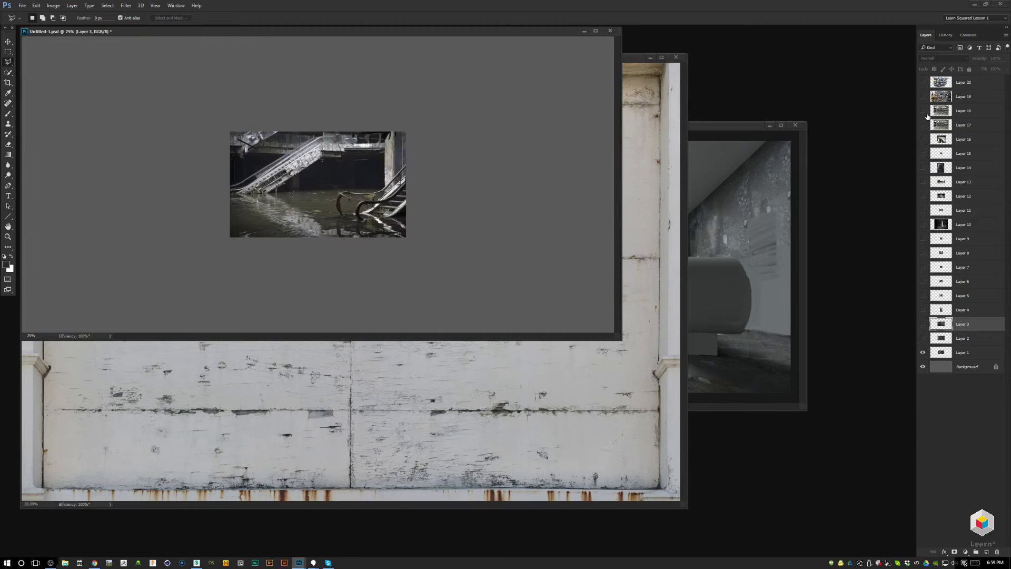
left_click(924, 125)
left_click(923, 125)
left_click(923, 125)
left_click(923, 125)
left_click(923, 139)
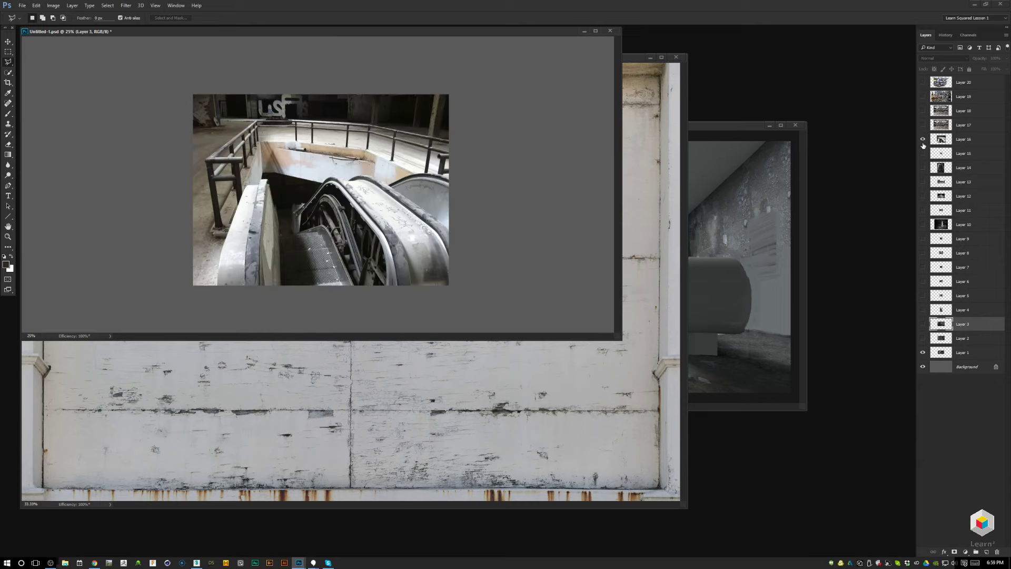
left_click(923, 143)
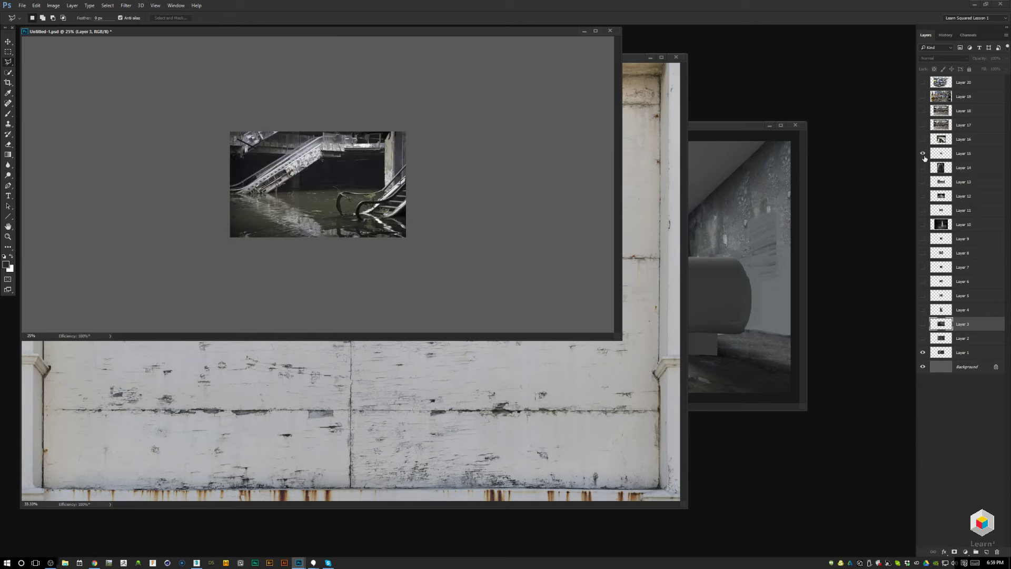
left_click(924, 157)
left_click(924, 157)
left_click(923, 168)
left_click(923, 170)
left_click(923, 182)
left_click(923, 182)
Show Layer 12, the rubble on a checkered floor, and copy a rectangular selection covering its lower part.
left_click(923, 196)
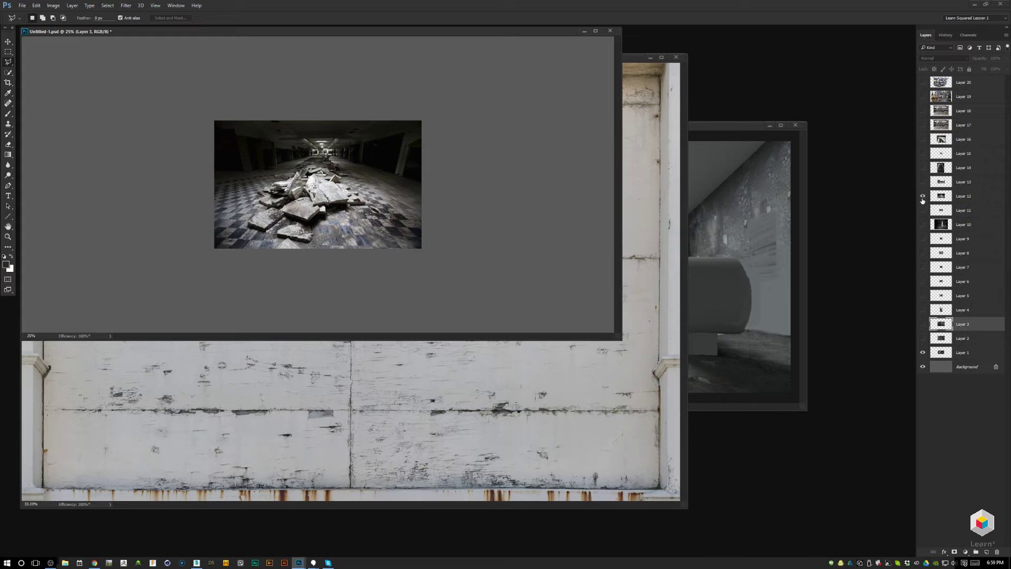
left_click(940, 198)
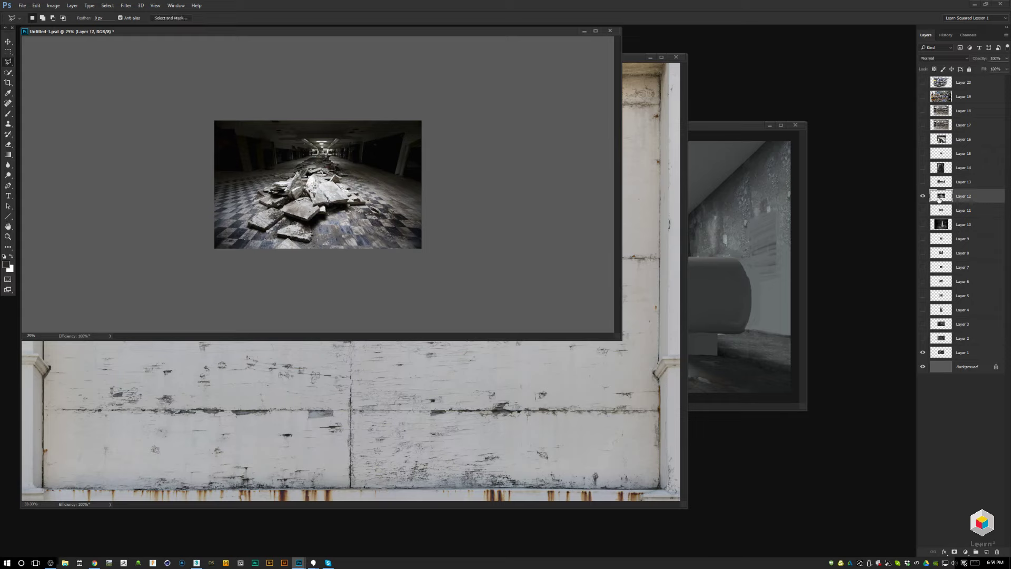
key("m")
mouse_move(171, 272)
left_mouse_down()
mouse_move(362, 174)
mouse_move(431, 151)
left_mouse_up()
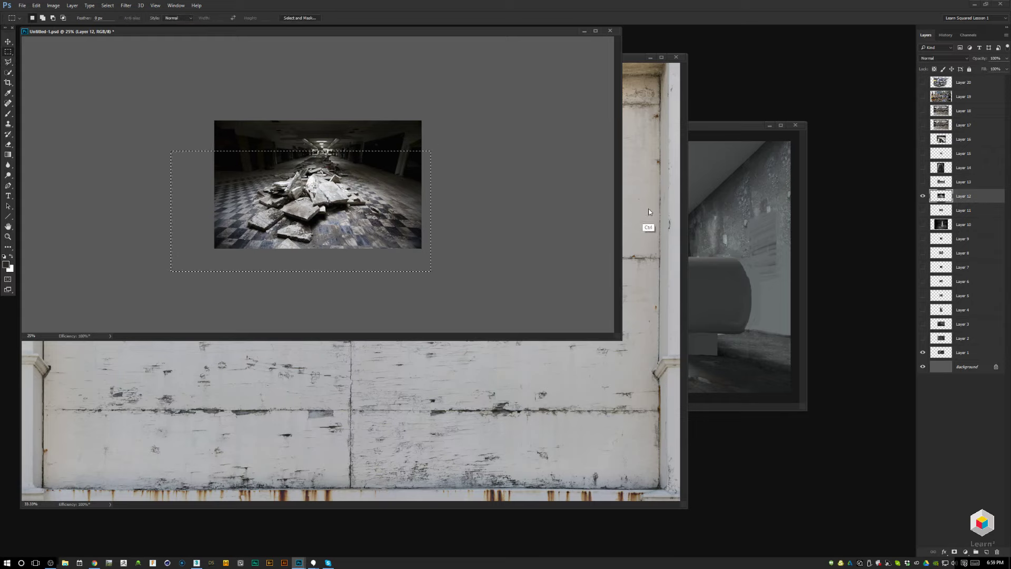
Paste the rubble photo into Render_02.png, place its layer just below Layer 4, and move it over the floor before the kiosk.
left_click(776, 279)
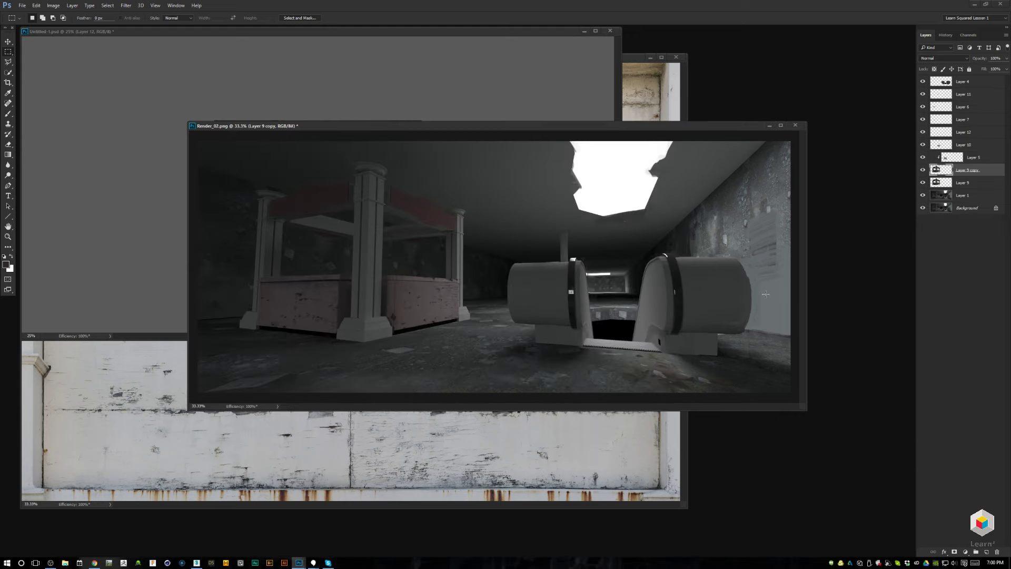
key("ctrl+v")
left_click_drag(972, 170, 964, 87)
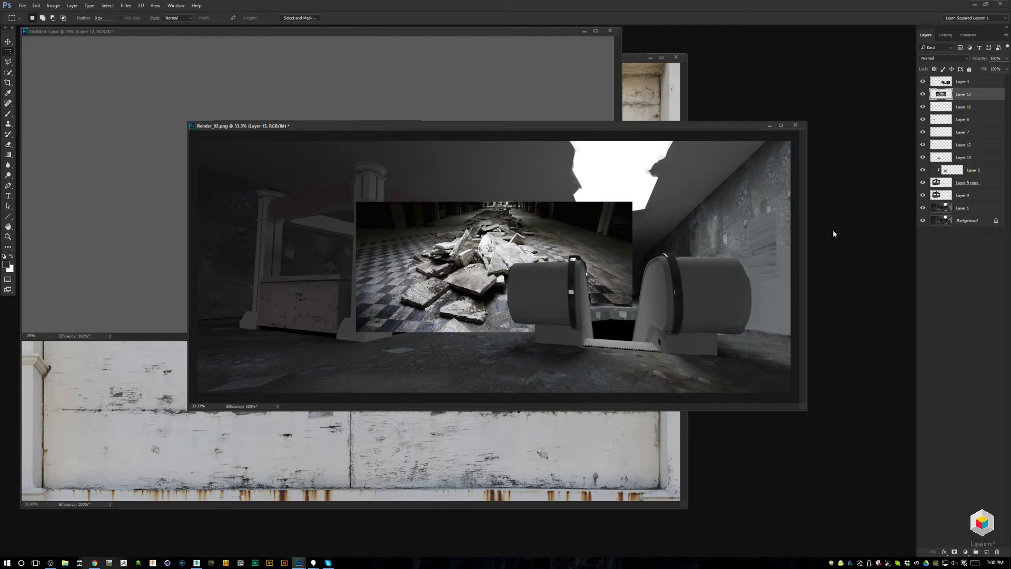
key("v")
left_click_drag(605, 287, 547, 327)
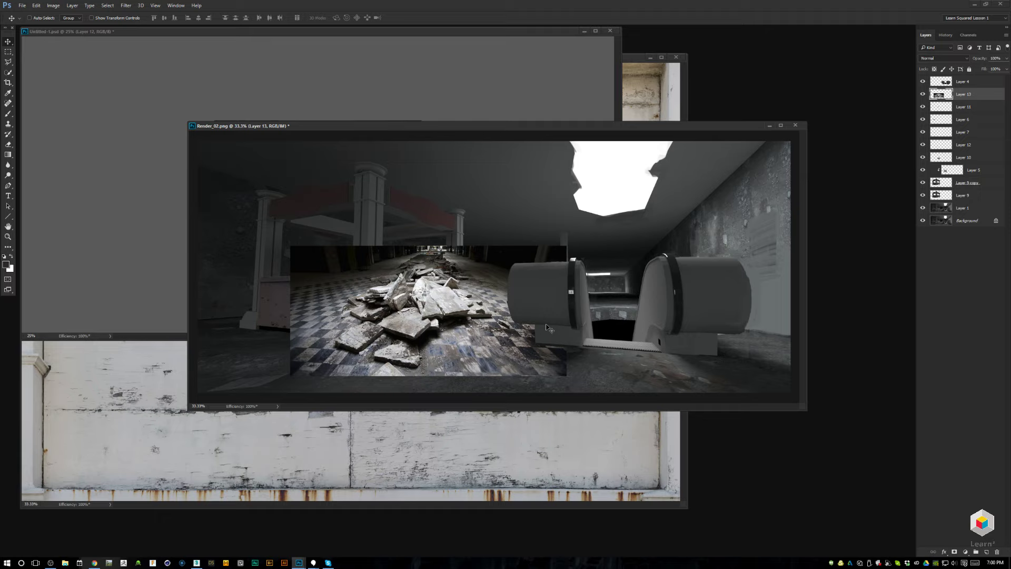
Quick-select the front slabs and surrounding tiles, copy them to a new layer, and move the copy toward the foreground floor.
key("w")
mouse_move(369, 368)
left_mouse_down()
mouse_move(374, 345)
mouse_move(482, 375)
mouse_move(331, 375)
mouse_move(291, 328)
mouse_move(318, 384)
mouse_move(450, 384)
mouse_move(503, 334)
mouse_move(540, 342)
left_mouse_up()
left_click(501, 385, "alt")
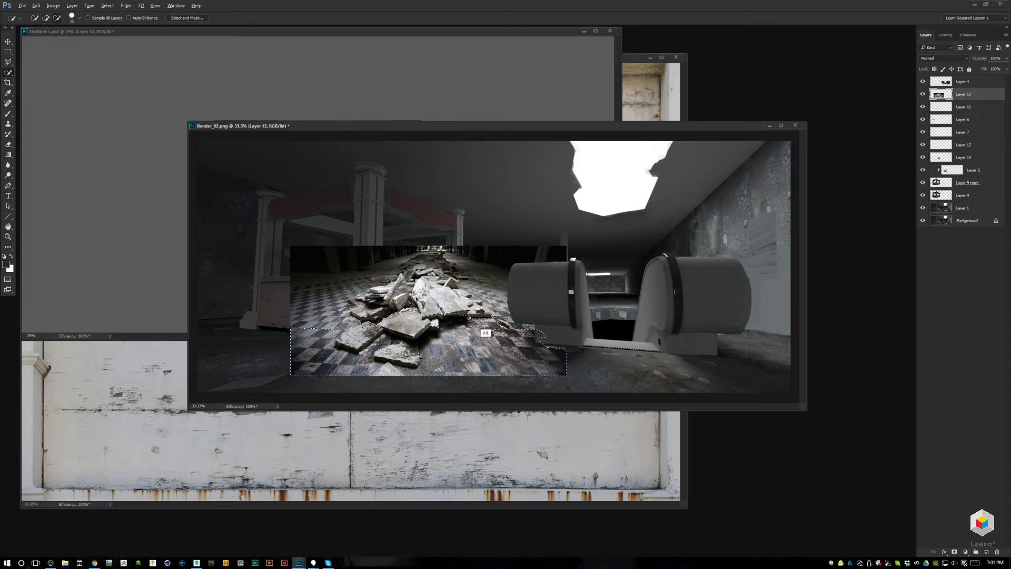
mouse_move(483, 318)
left_mouse_down()
mouse_move(449, 328)
mouse_move(443, 308)
mouse_move(430, 328)
left_mouse_up()
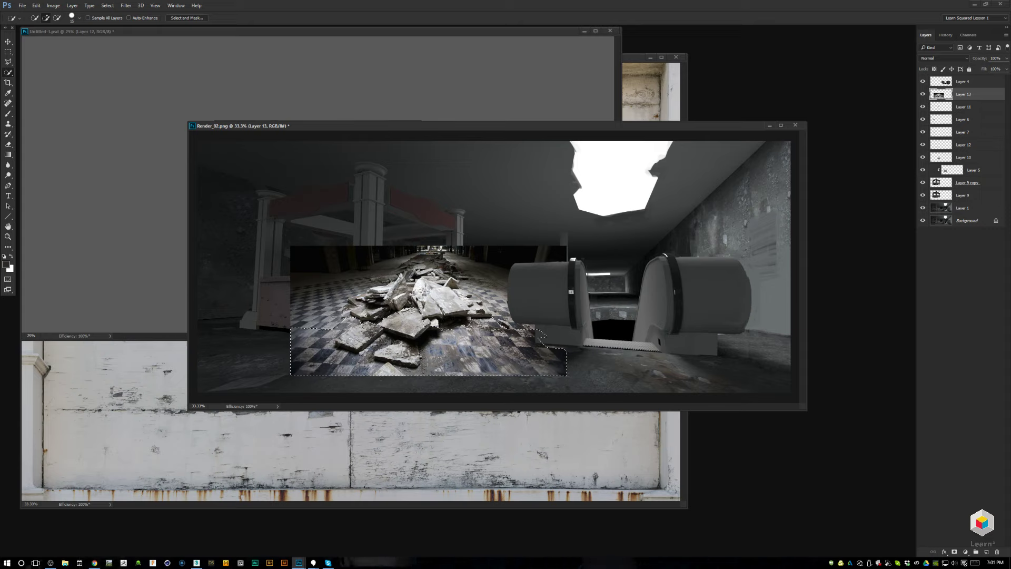
left_click_drag(289, 339, 280, 350)
key("ctrl+j")
key("v")
left_click_drag(516, 322, 620, 364)
Try to flatten and skew the copied rubble with Free Transform to match the floor's perspective.
key("ctrl+t")
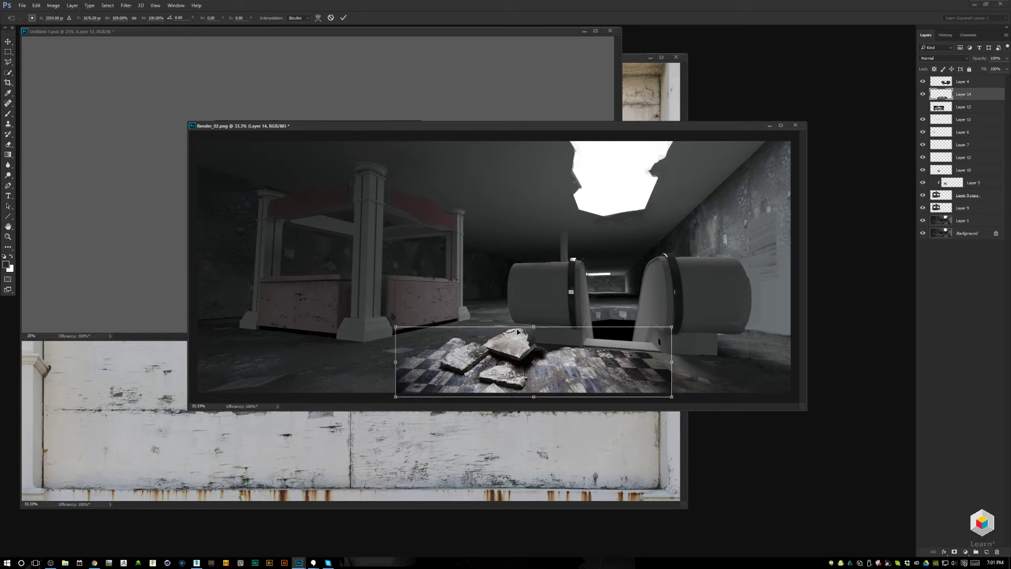
left_click_drag(534, 349, 554, 349)
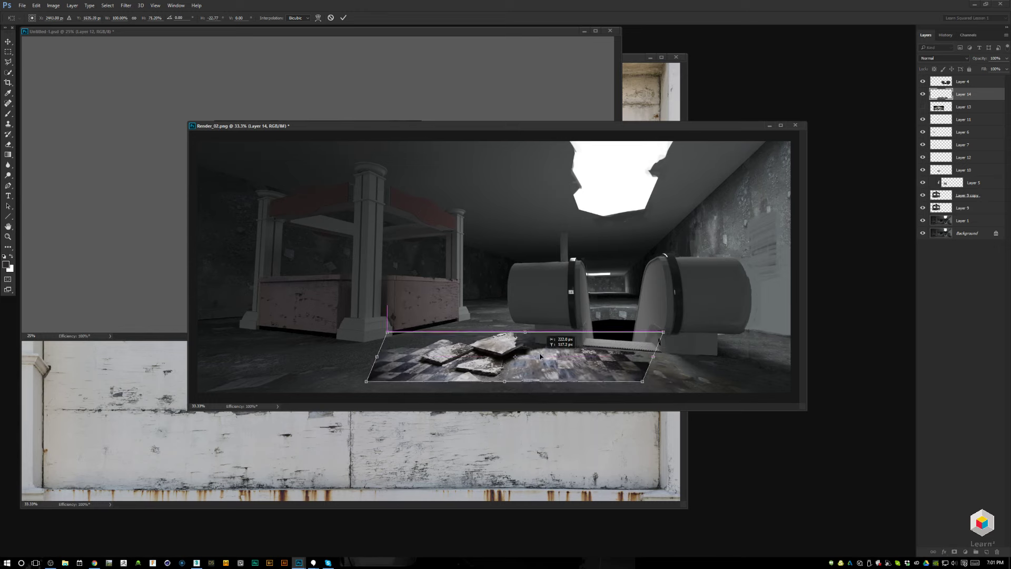
left_click_drag(644, 371, 622, 369)
key("Return")
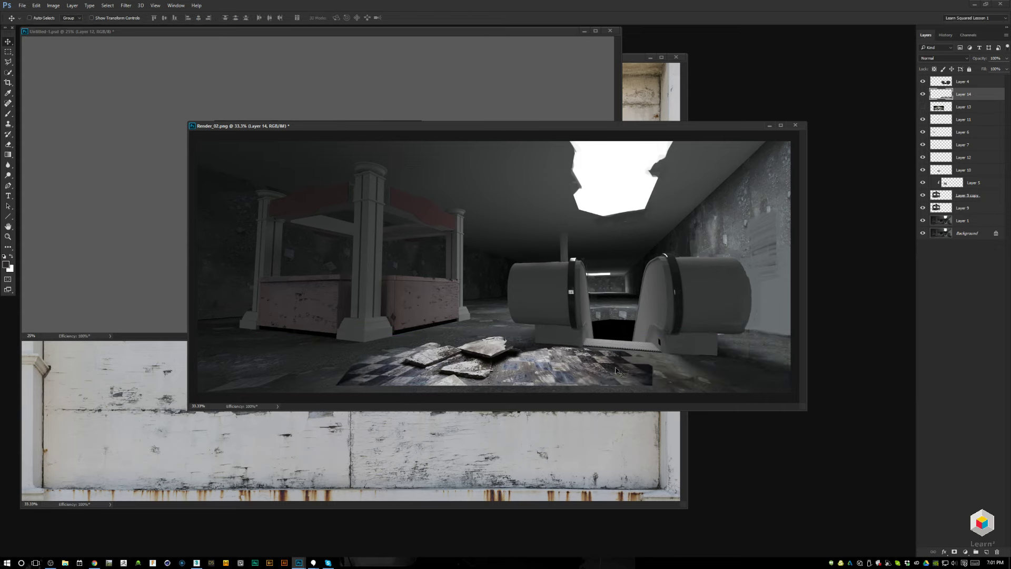
key("ctrl+alt+z")
key("ctrl+alt+z")
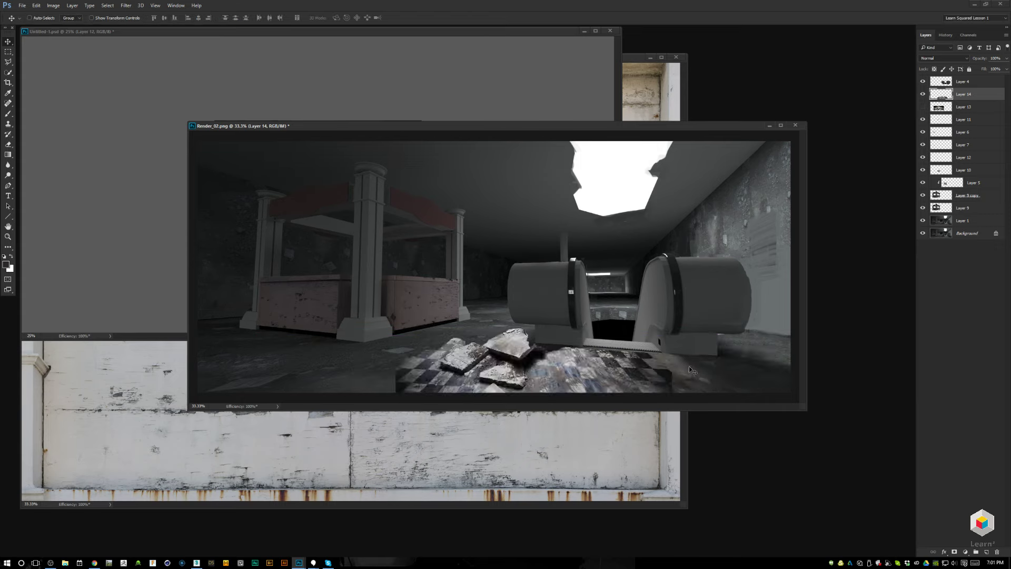
Move the rubble copy toward the kiosk's base, lasso the front slabs onto their own layer, and hide Layer 14.
left_click_drag(595, 369, 515, 352)
key("l")
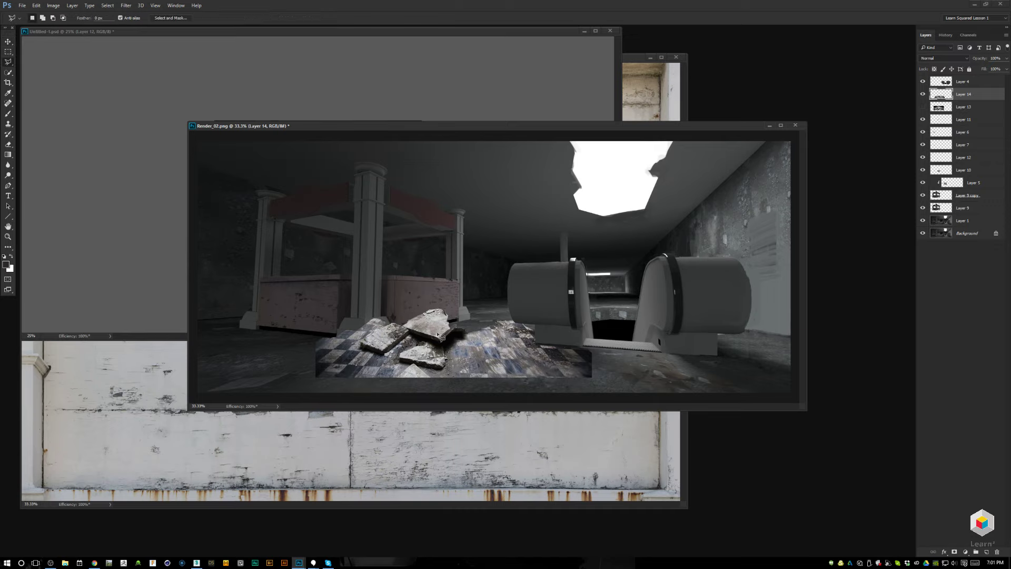
mouse_move(416, 333)
left_mouse_down()
mouse_move(387, 354)
mouse_move(395, 384)
mouse_move(462, 383)
mouse_move(452, 350)
mouse_move(429, 339)
left_mouse_up()
key("ctrl+j")
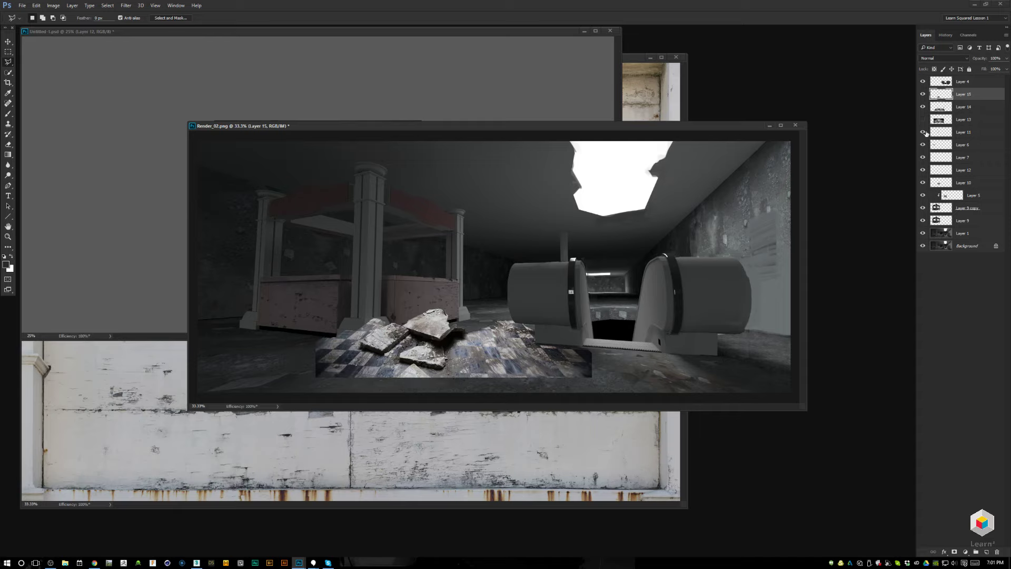
left_click(923, 108)
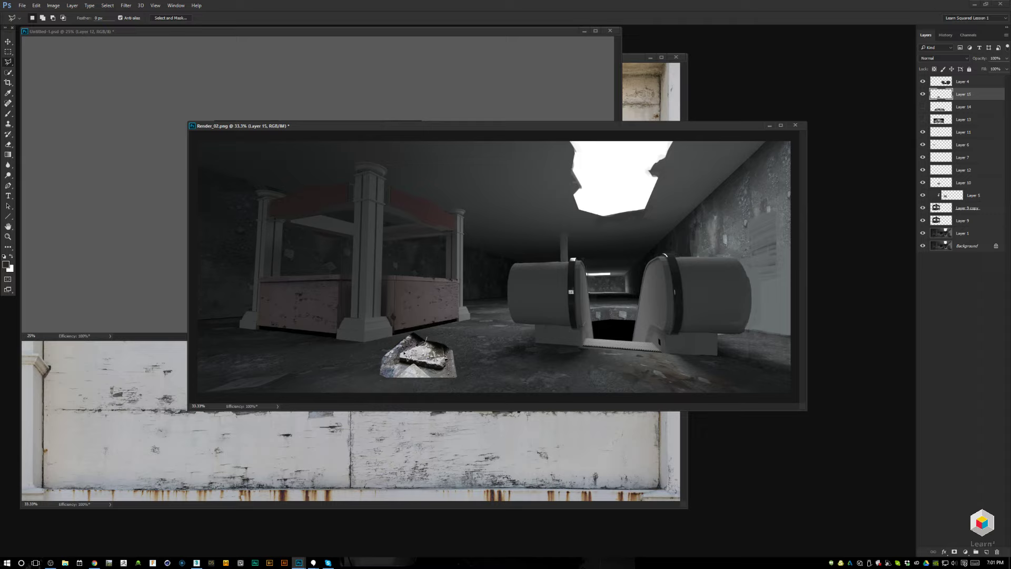
Select the upper part of the slab piece on Layer 15, squash it vertically with Free Transform, and clear the selection.
mouse_move(393, 363)
left_mouse_down()
mouse_move(431, 316)
mouse_move(462, 338)
mouse_move(469, 360)
left_mouse_up()
key("m")
key("ctrl+t")
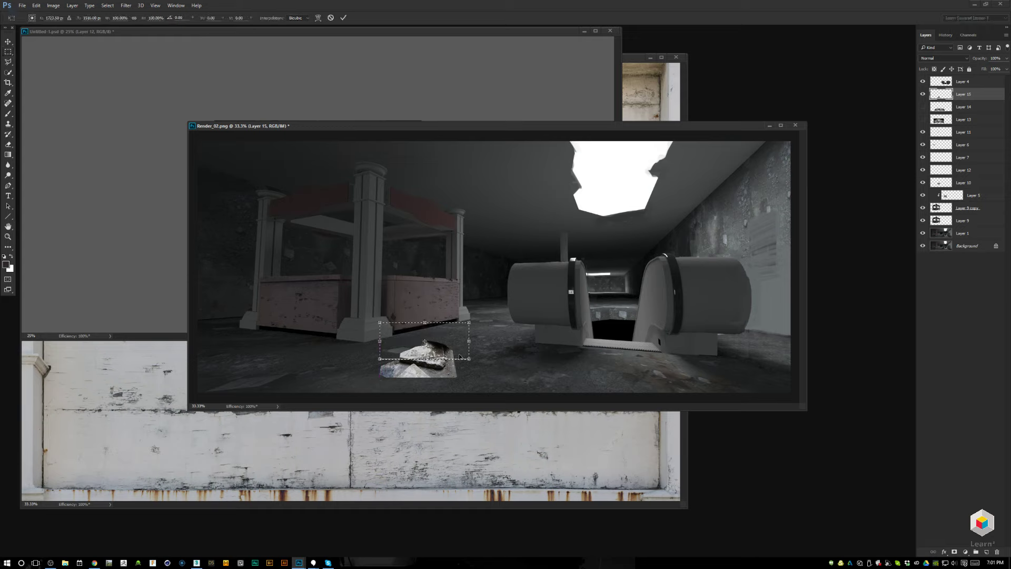
left_click_drag(424, 322, 427, 338)
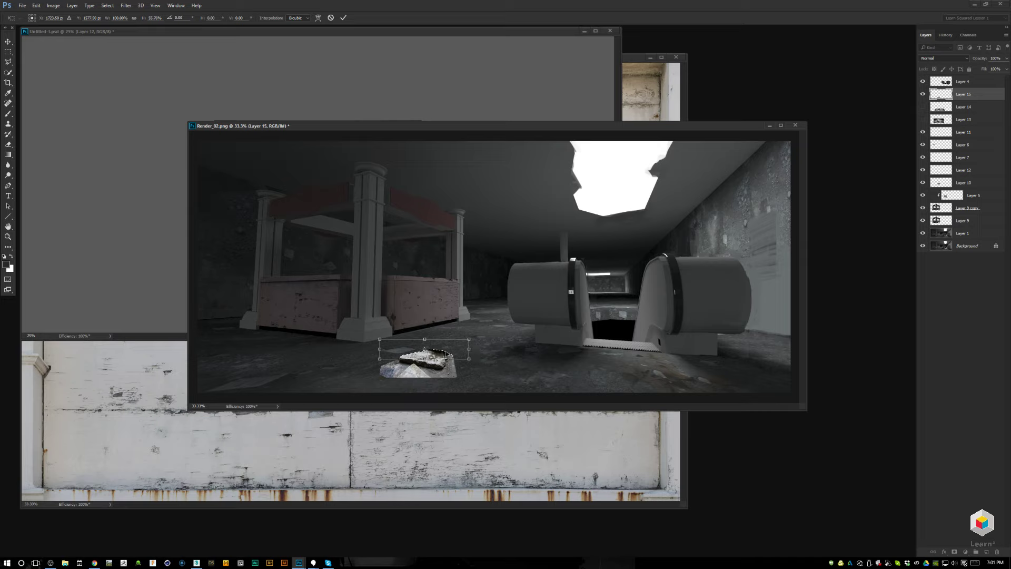
key("Return")
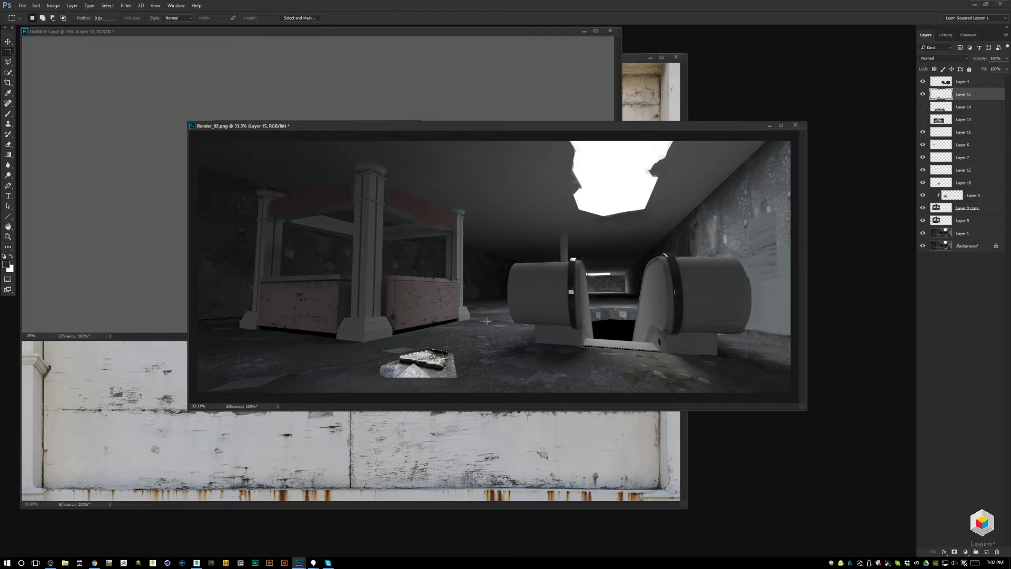
key("ctrl+d")
Trim the leftover edge around the upper slab on Layer 15 with the eraser and polygonal lasso.
key("e")
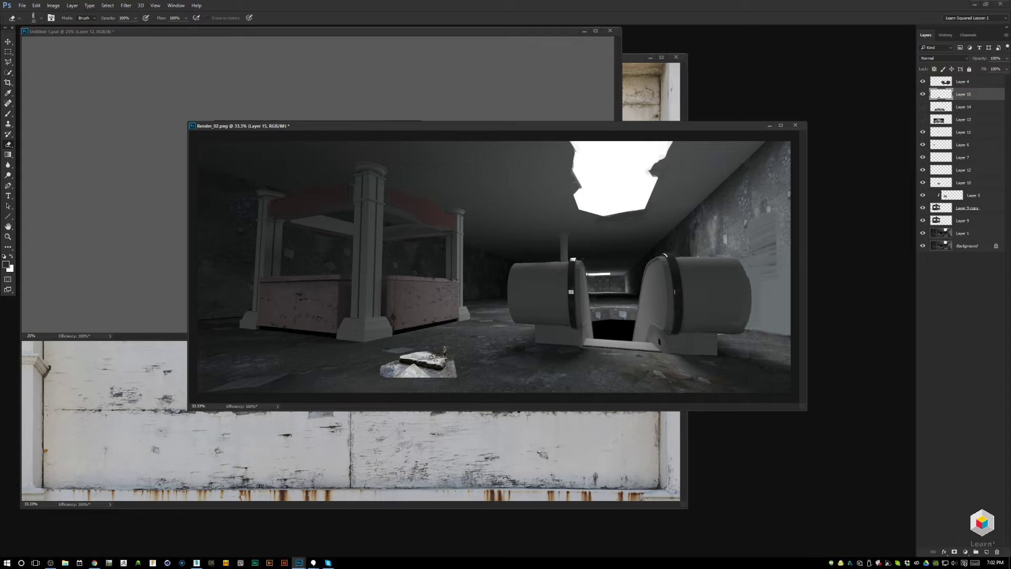
key("l")
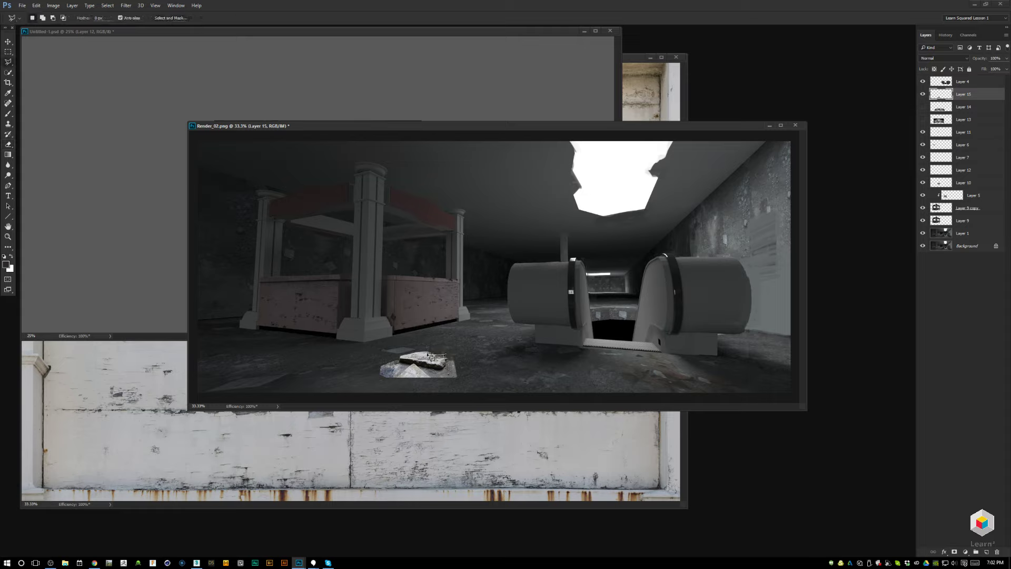
left_click(417, 349)
double_click(444, 338)
key("ctrl+d")
Flatten and slightly widen the slab piece with Free Transform, placing it on the floor between the kiosk and the escalator.
key("m")
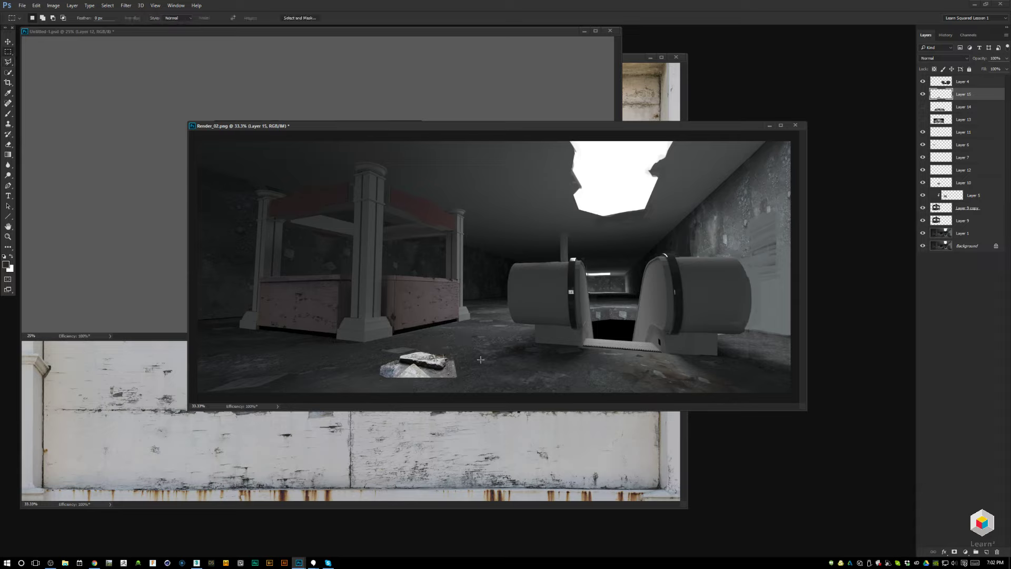
key("ctrl+t")
left_click_drag(458, 351, 458, 349)
left_click_drag(379, 378, 372, 376)
left_click_drag(447, 370, 543, 352)
key("Return")
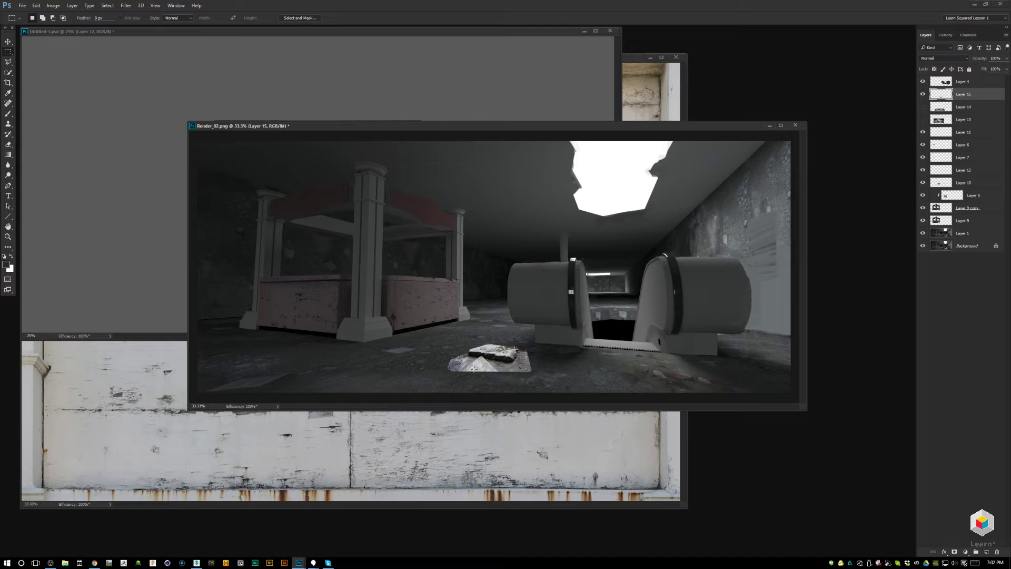
Touch up the light front slab on Layer 15 with small brush, eraser and clone stamp adjustments, flattening its peaked top.
key("b")
key("x")
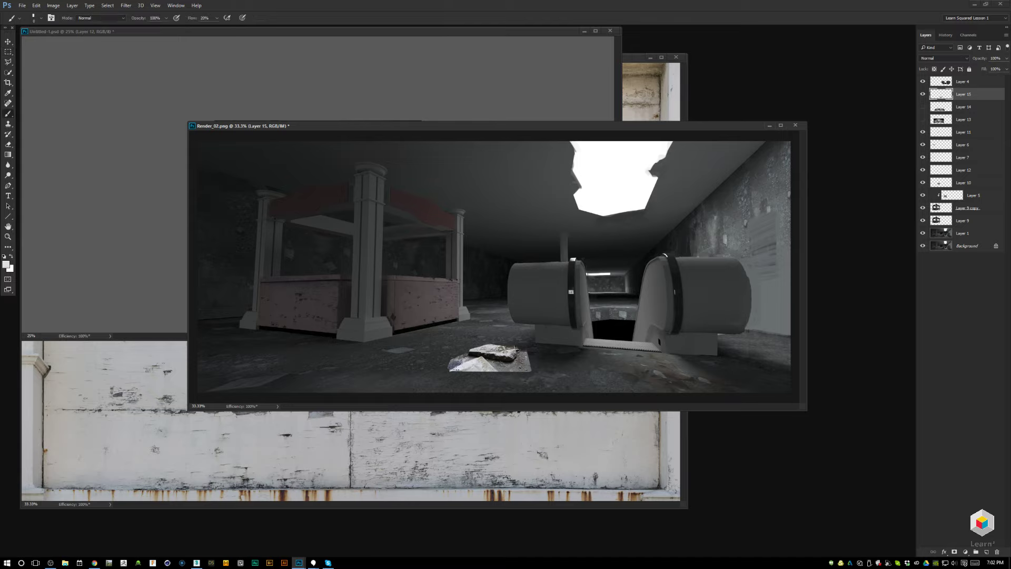
key("e")
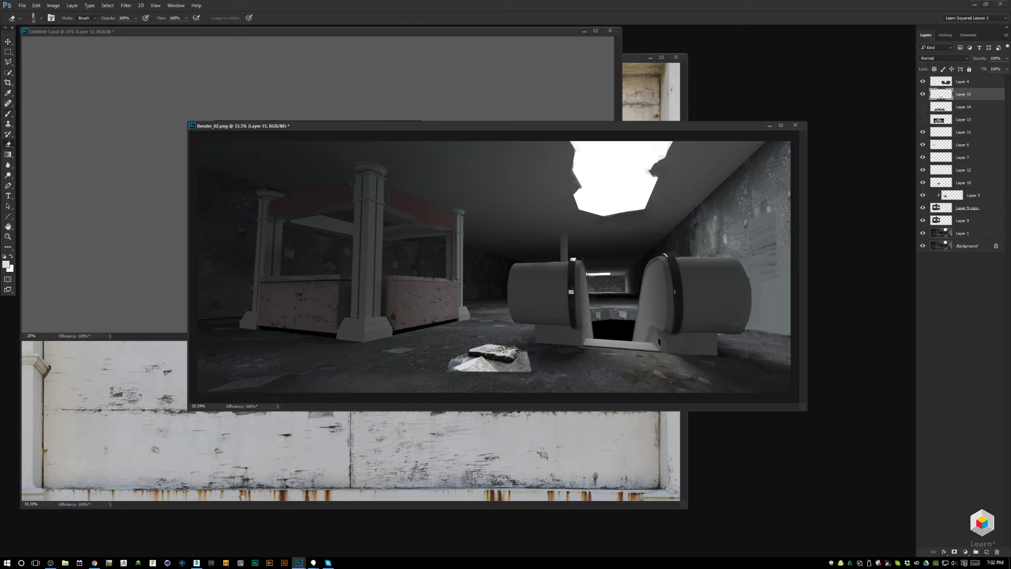
key("b")
key("x")
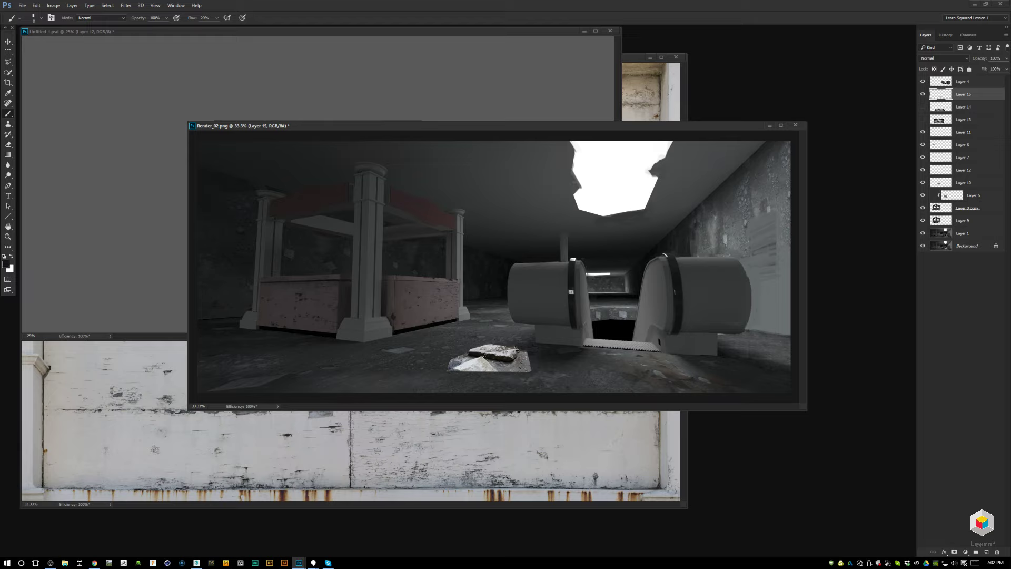
key("s")
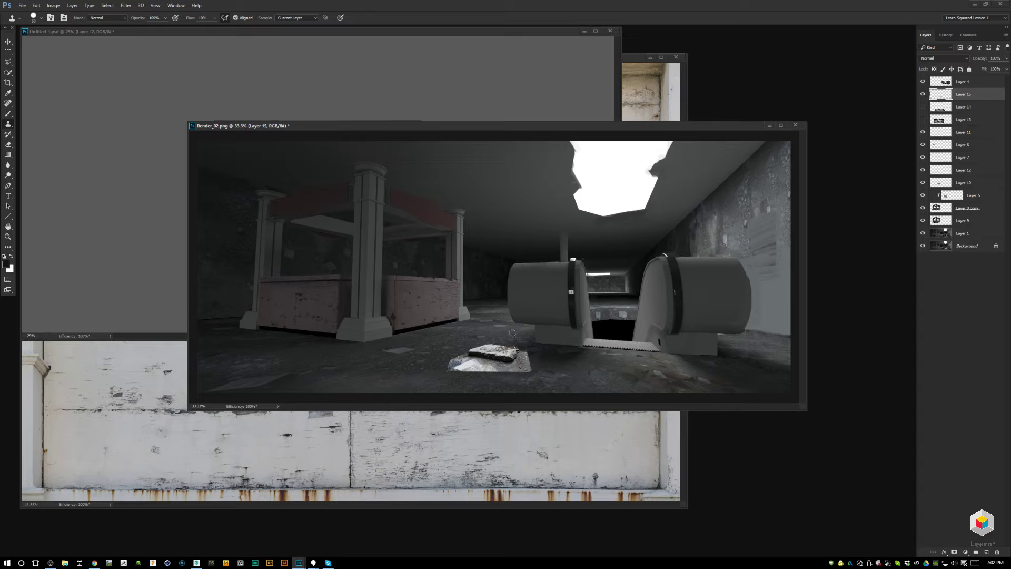
Lasso the front slab's lower edge on Layer 15, copy it to its own layer, and extend it slightly downward with Free Transform.
key("l")
mouse_move(501, 369)
left_mouse_down()
mouse_move(508, 380)
mouse_move(448, 372)
left_mouse_up()
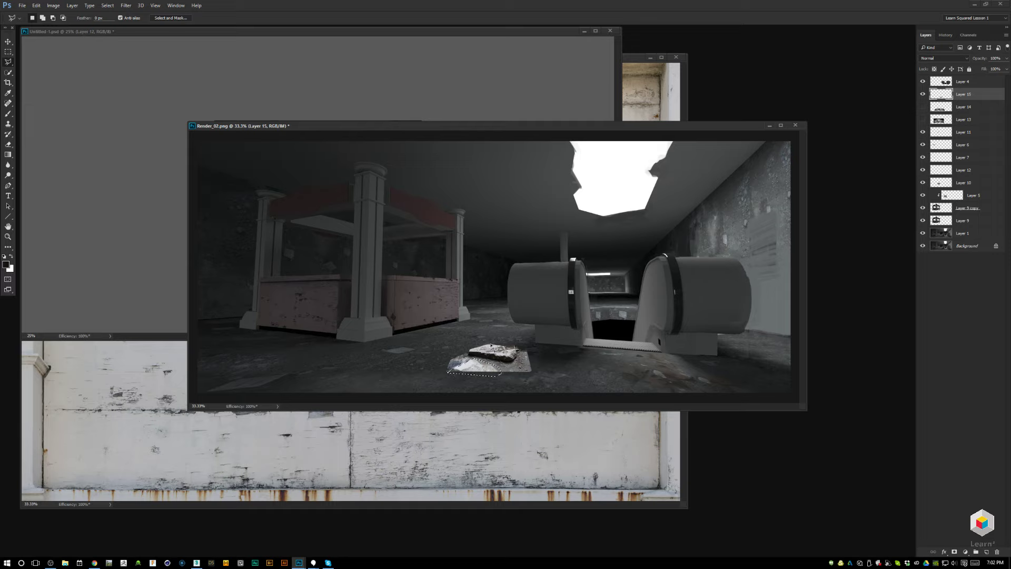
key("b")
key("x")
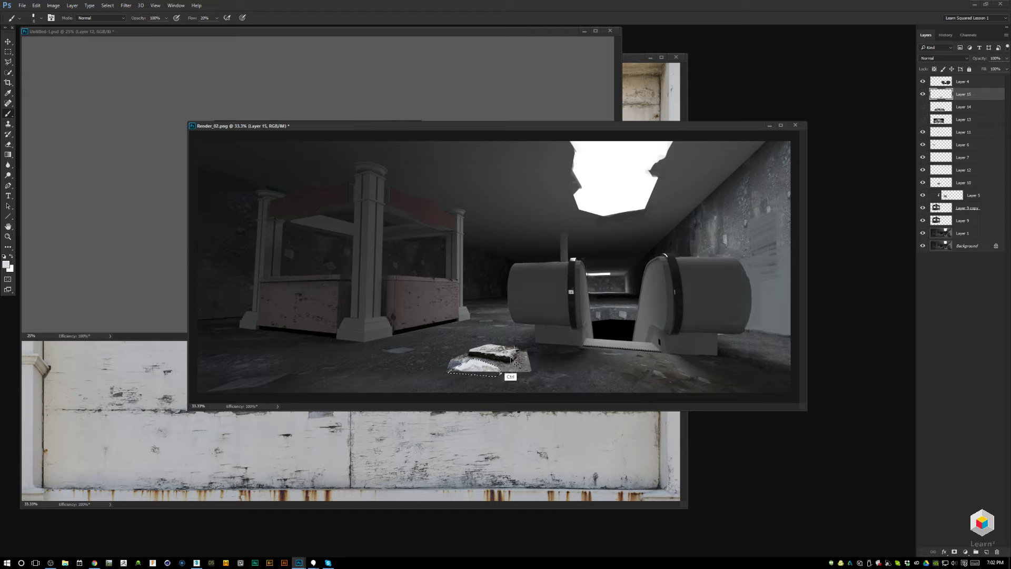
key("ctrl+j")
key("ctrl+t")
left_click_drag(476, 371, 476, 374)
key("Return")
key("b")
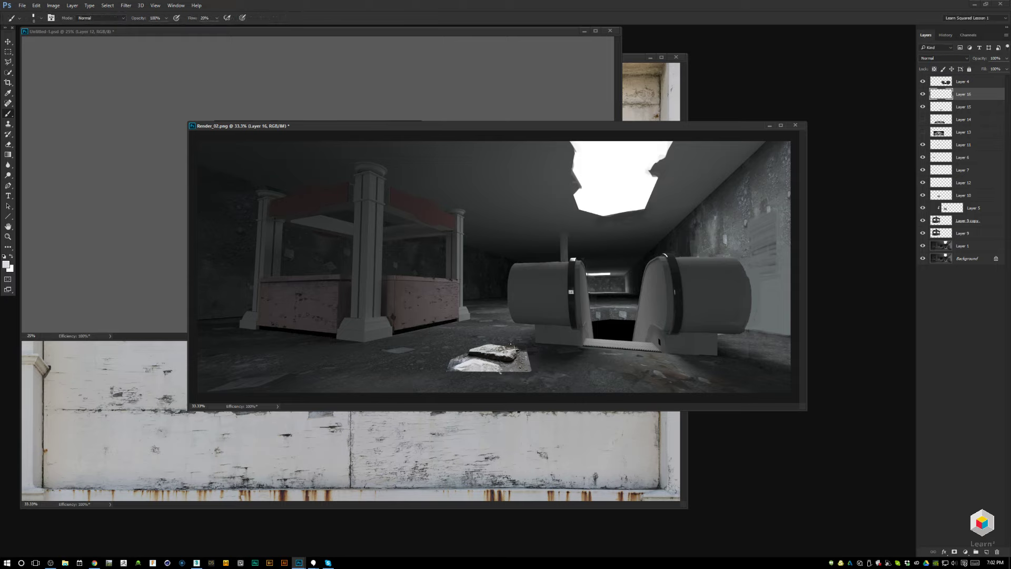
Paint the front slab's broken edge with tones sampled from the slab and floor, and merge the copy down into Layer 15.
left_click(464, 363, "alt")
left_click(496, 371, "alt")
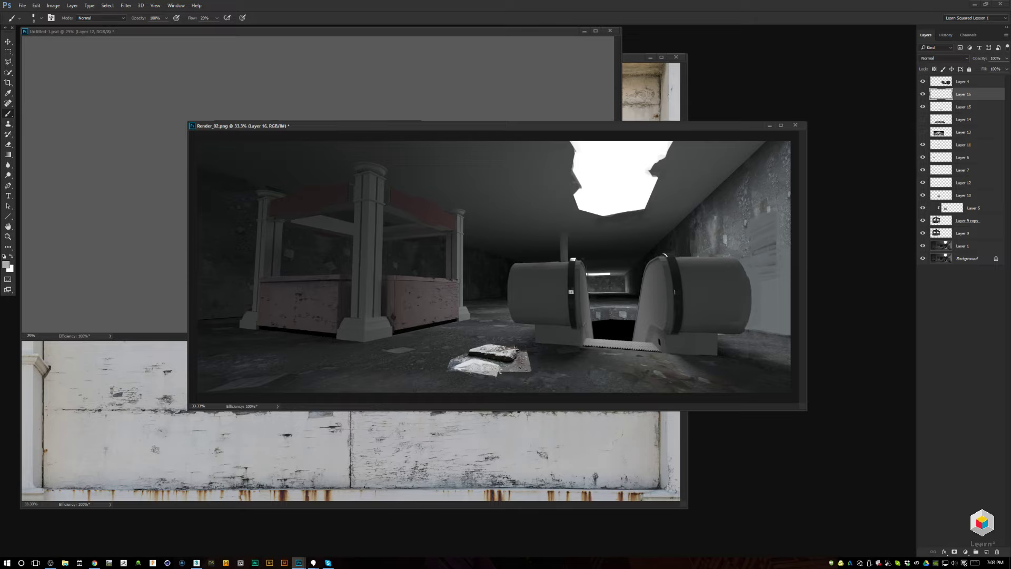
left_click(495, 363, "alt")
left_click(509, 364, "alt")
key("ctrl+e")
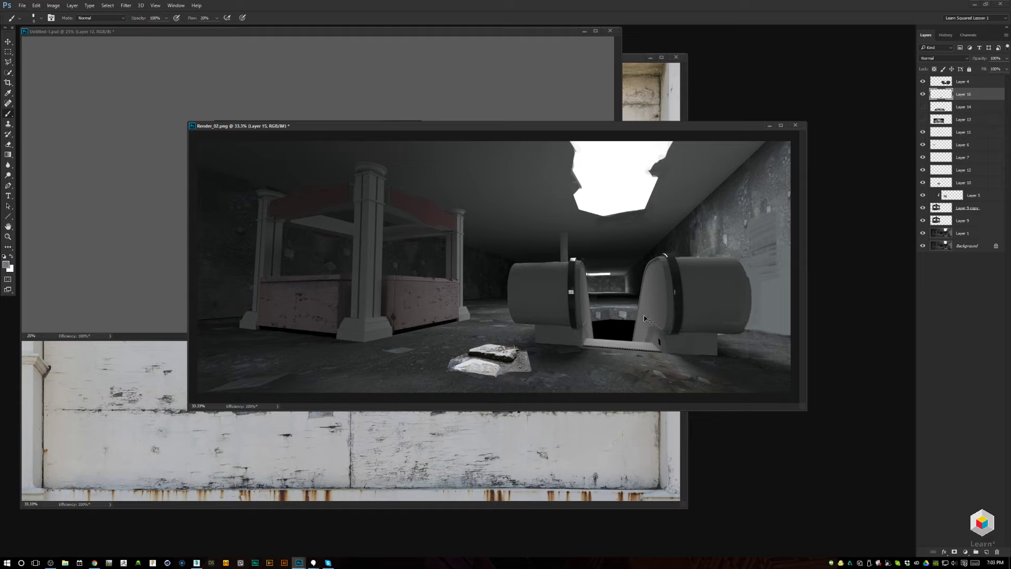
Darken the slabs on Layer 15 with Levels midtones at 0.53, and reshape them slightly with Free Transform.
key("ctrl+l")
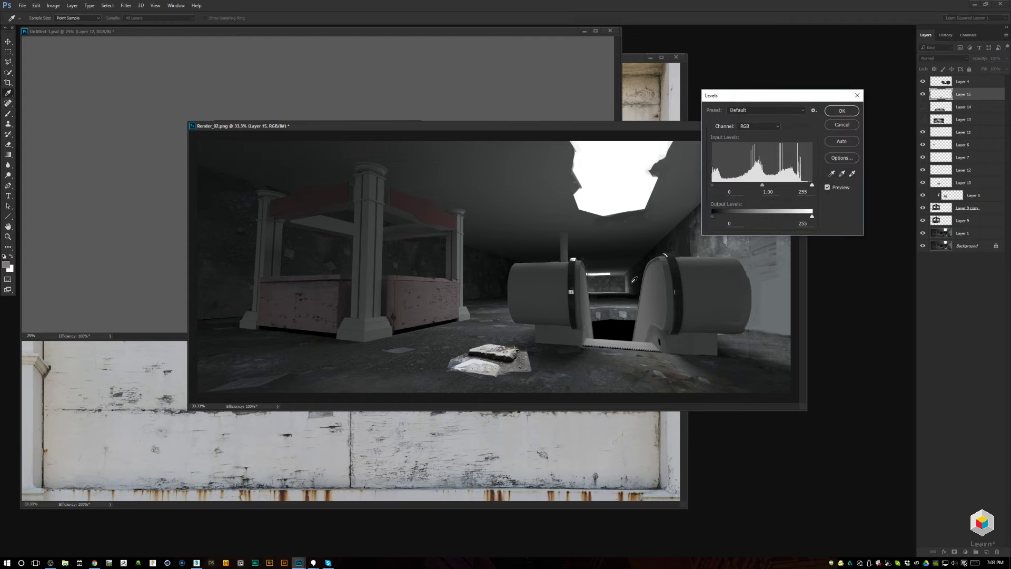
left_click_drag(762, 185, 782, 187)
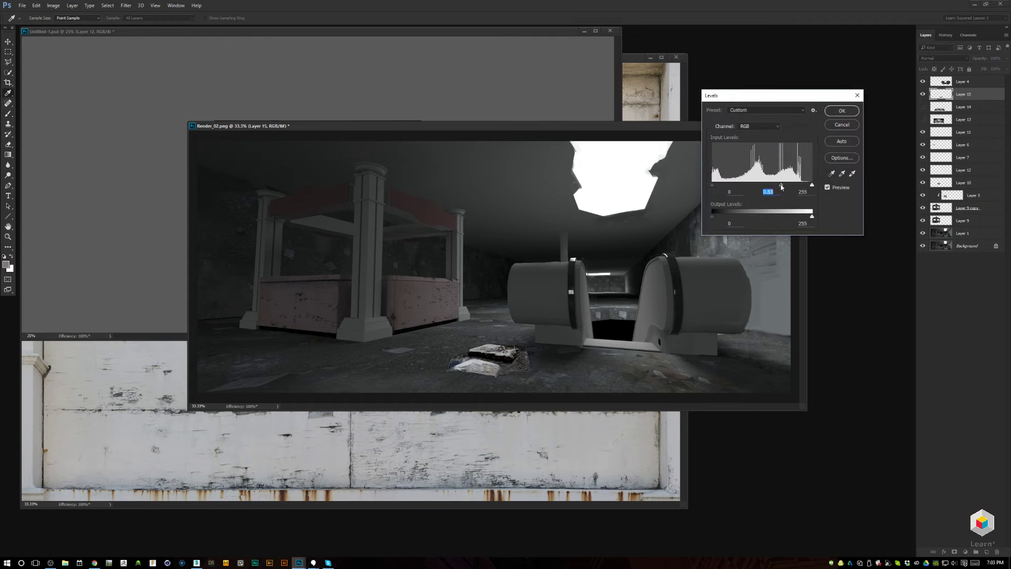
left_click(843, 112)
key("ctrl+t")
left_click_drag(531, 362, 535, 365)
key("Return")
key("v")
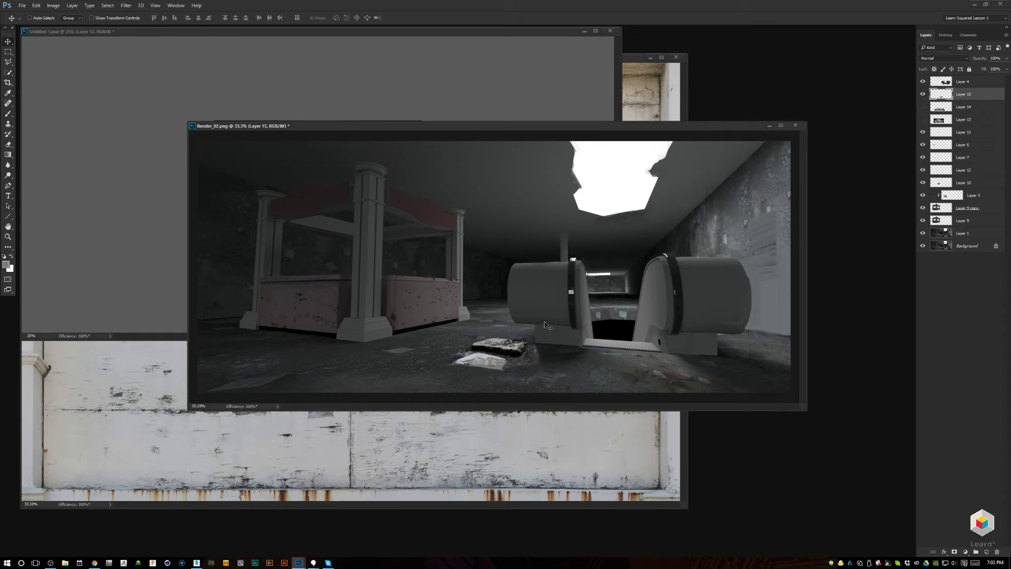
Clean up the outline of the two slabs on Layer 15 with the brush, eraser and polygonal lasso.
key("b")
key("e")
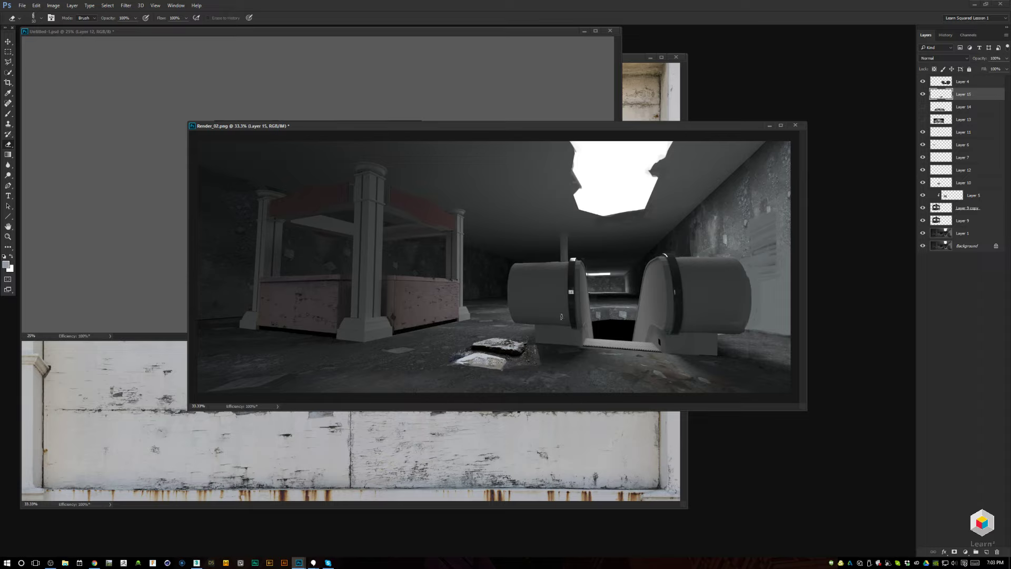
key("l")
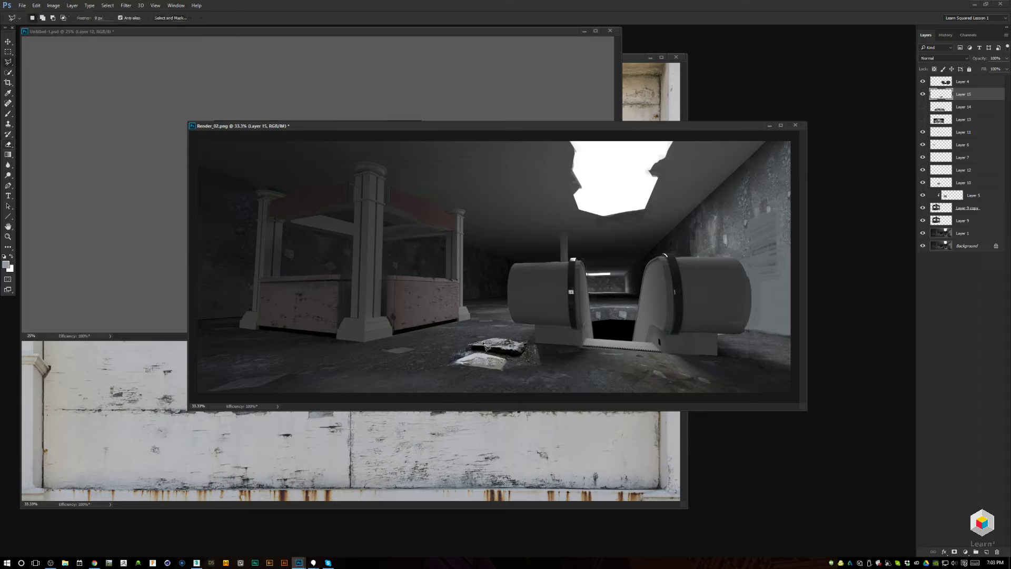
left_click(470, 345)
key("m")
Dim the slabs with a Levels output white of 181, and raise their escalator-side end with Free Transform.
key("ctrl+l")
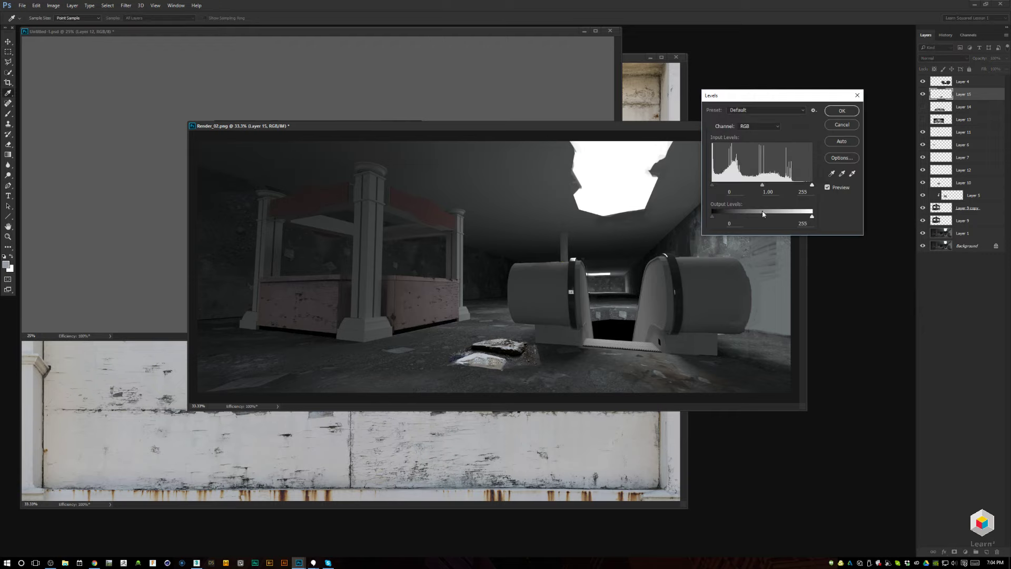
left_click_drag(809, 216, 792, 216)
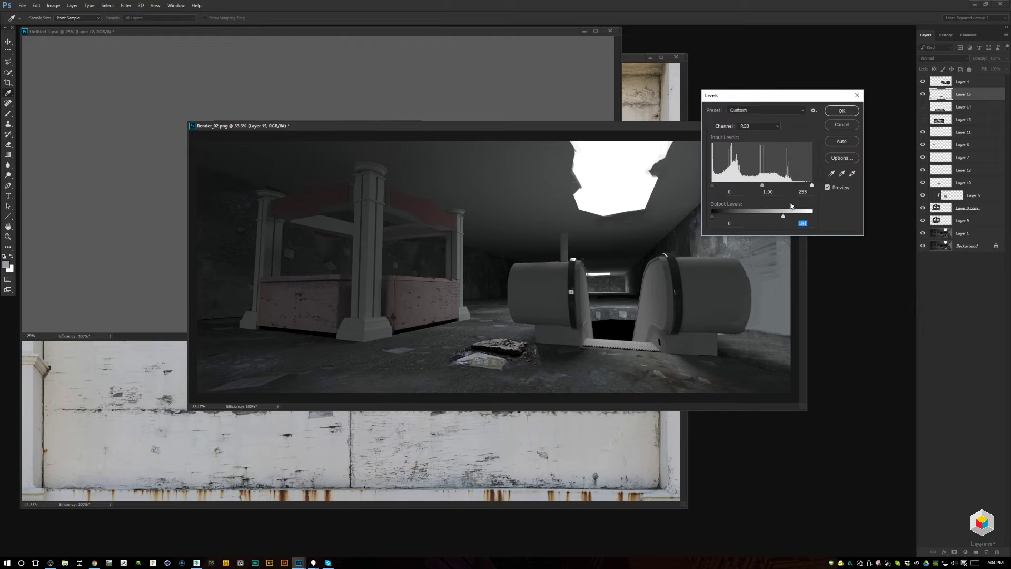
key("Return")
key("ctrl+t")
left_click_drag(532, 360, 531, 344)
key("Return")
Paint and smudge the back slab's raised end next to the escalator, using tones sampled from the slab and floor.
key("b")
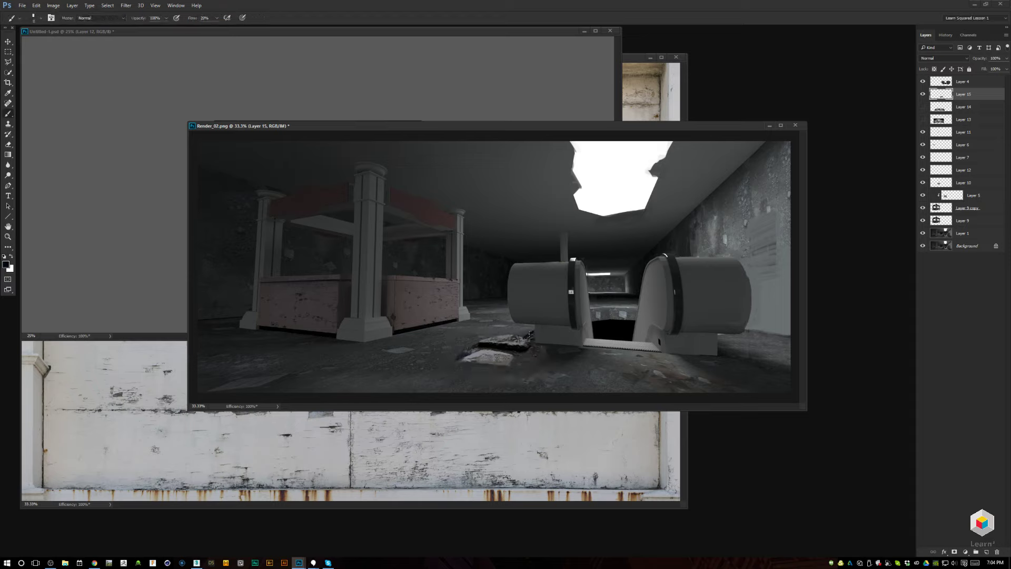
left_click(523, 338, "alt")
left_click(525, 335, "alt")
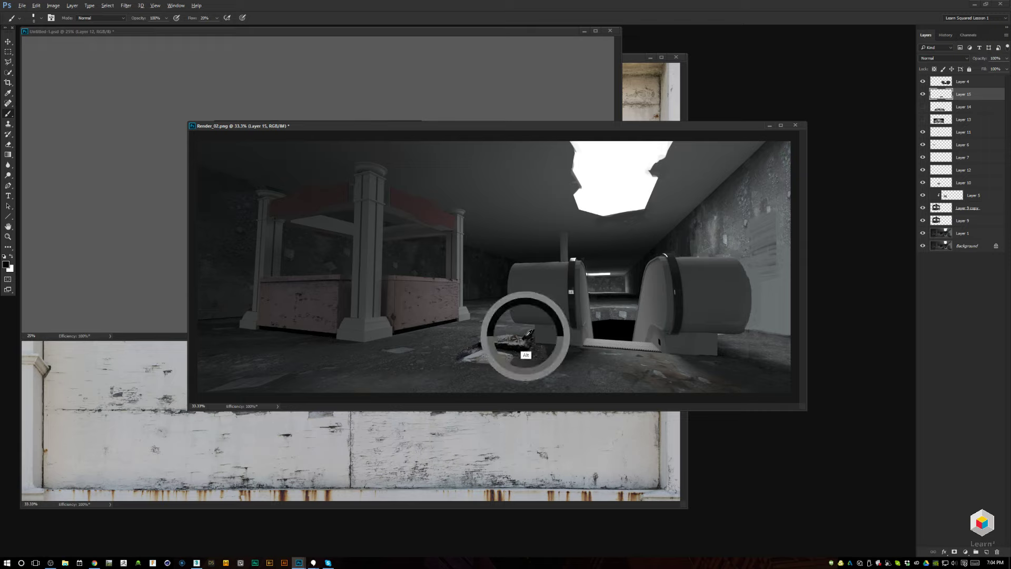
key("r")
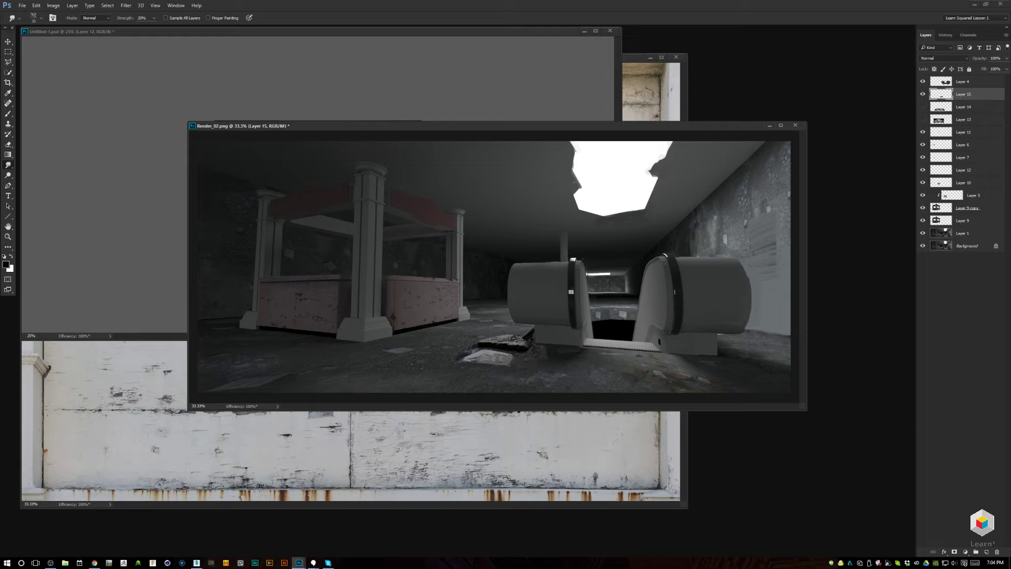
key("b")
left_click(525, 341, "alt")
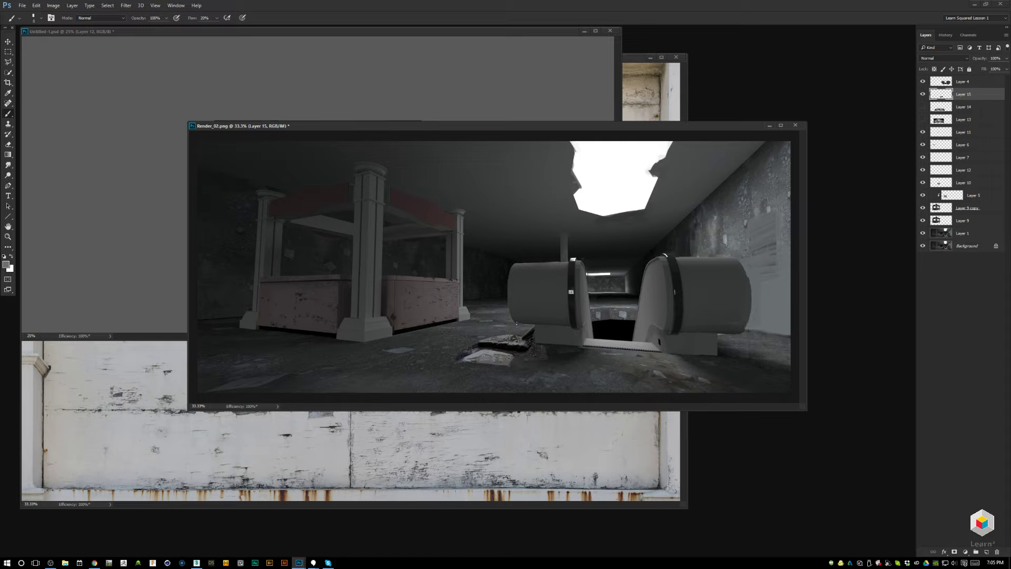
left_click(527, 355, "alt")
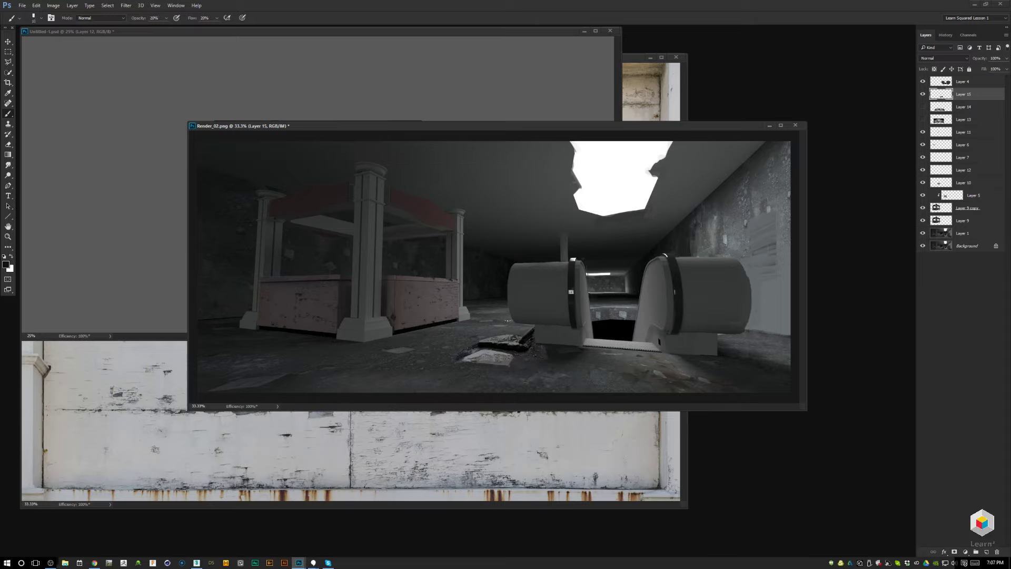
Darken the top of the front slab with a larger brush at 30% opacity, and restore the brush to full opacity.
key("bracketright")
key("3")
left_click_drag(460, 354, 483, 354)
left_click(495, 353)
key("0")
key("ctrl+t")
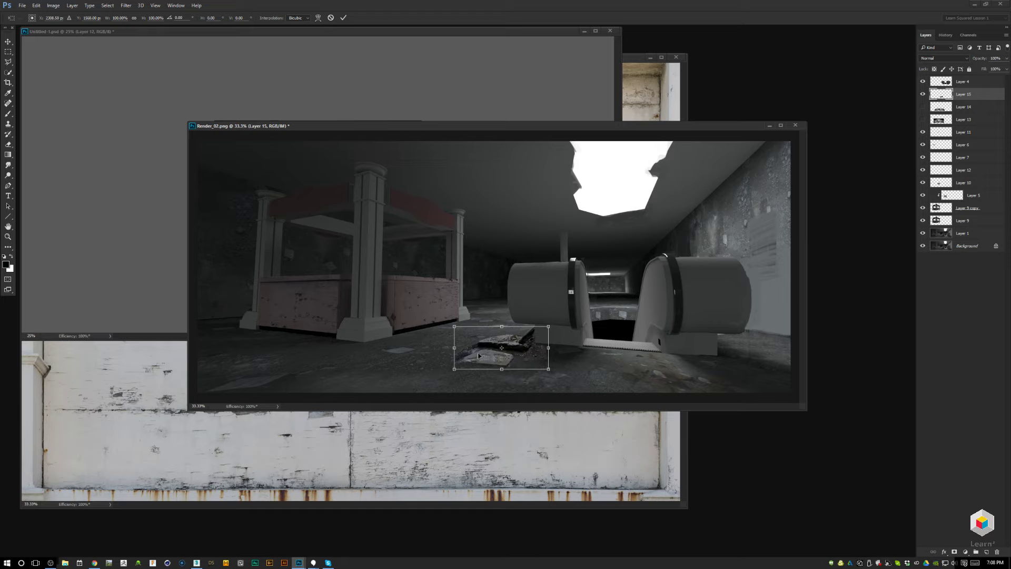
key("Escape")
Break up the front slab's edges with the eraser and black brush marks, and sample a lighter tone from the back slab.
key("e")
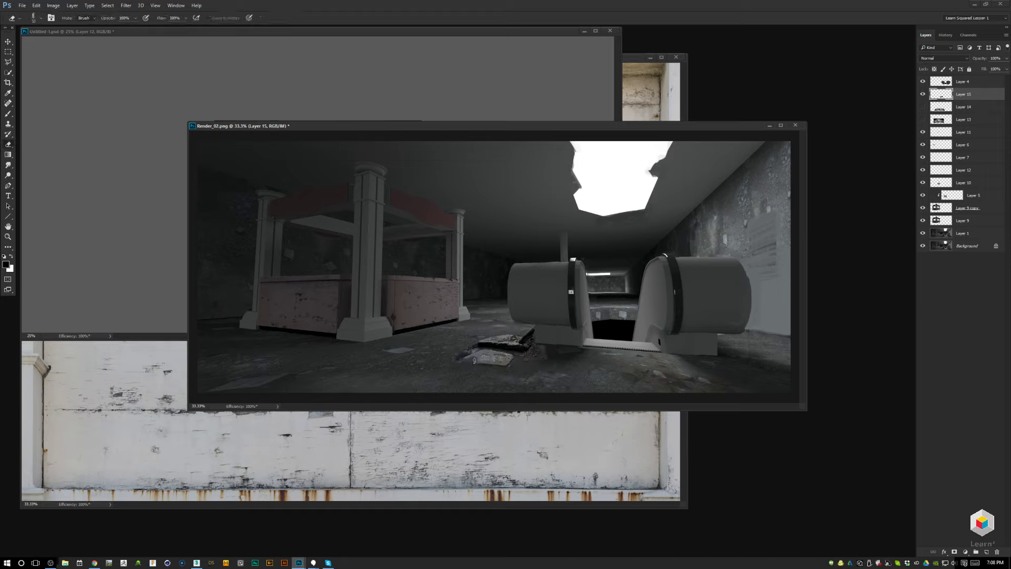
key("b")
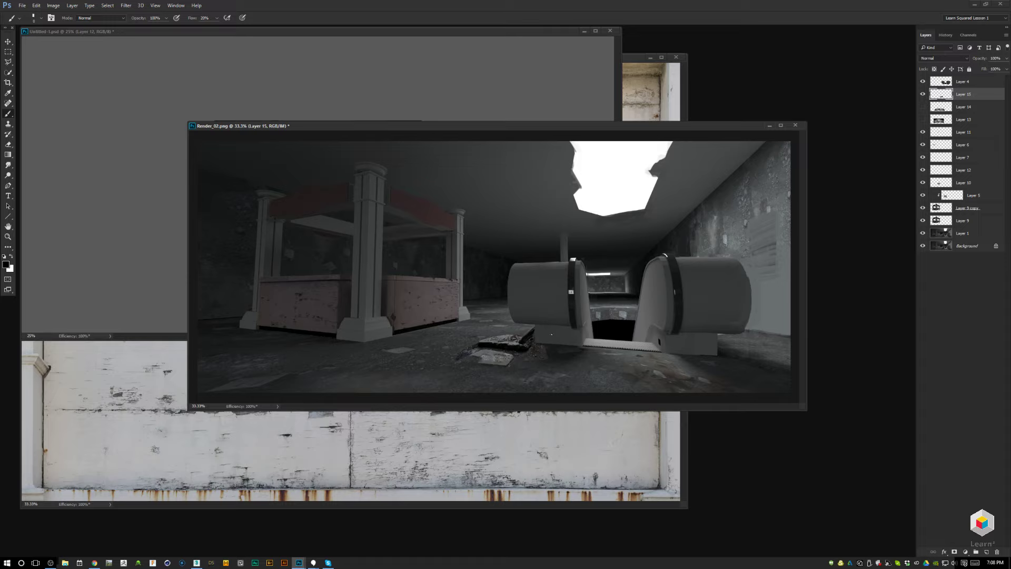
left_click(508, 361)
key("d")
left_click(499, 337, "alt")
key("e")
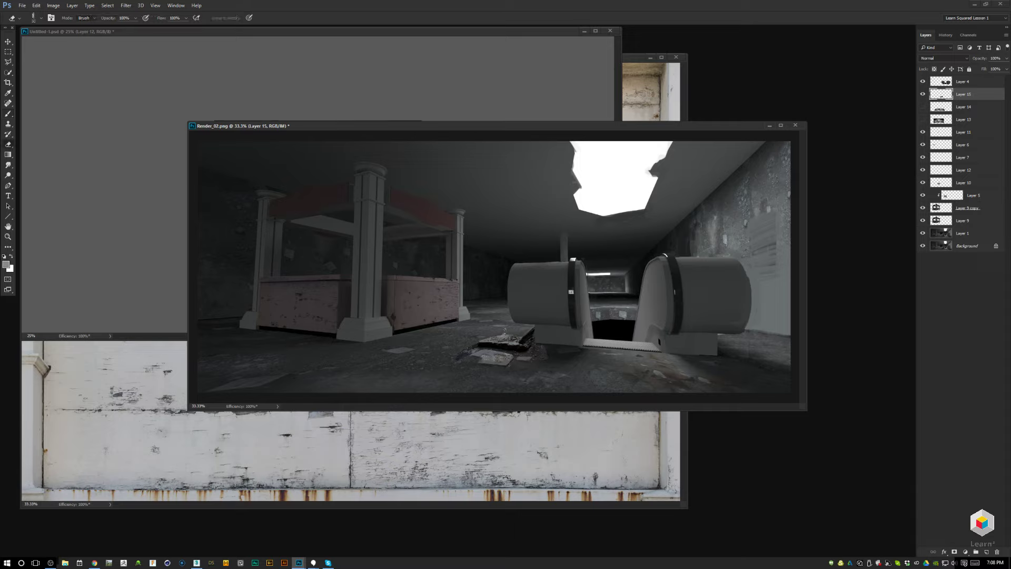
Blend the slabs' kiosk-side edges into the floor with smudging and brush strokes in sampled slab and floor tones.
key("b")
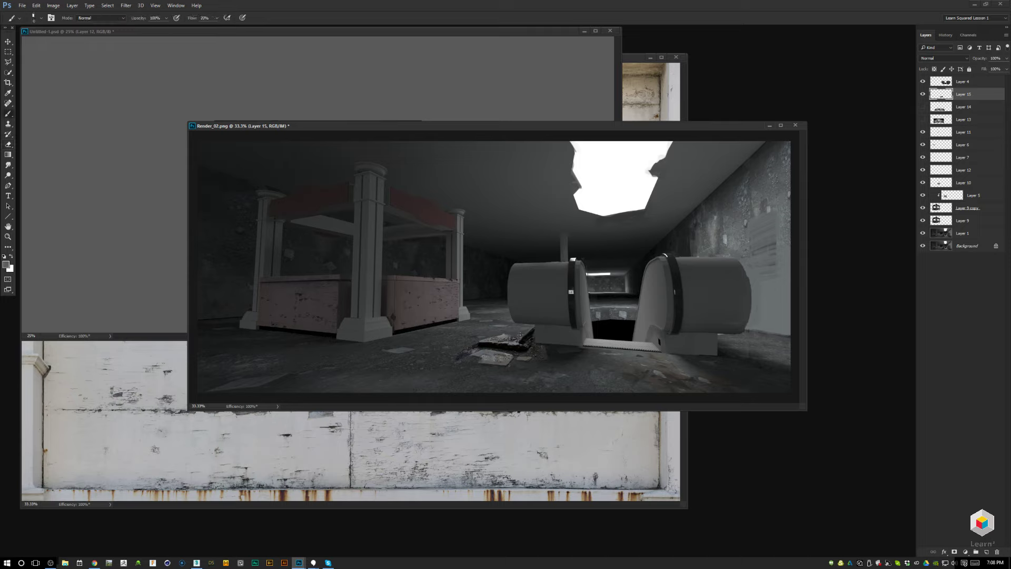
left_click(518, 338, "alt")
left_click(469, 364, "alt")
key("r")
key("b")
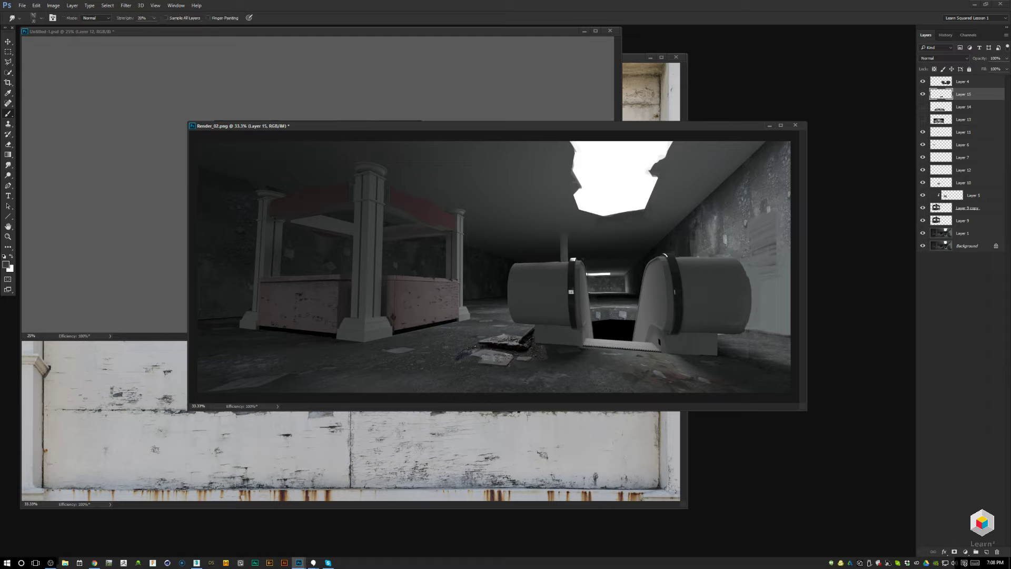
left_click(466, 368, "alt")
left_click_drag(473, 341, 479, 344)
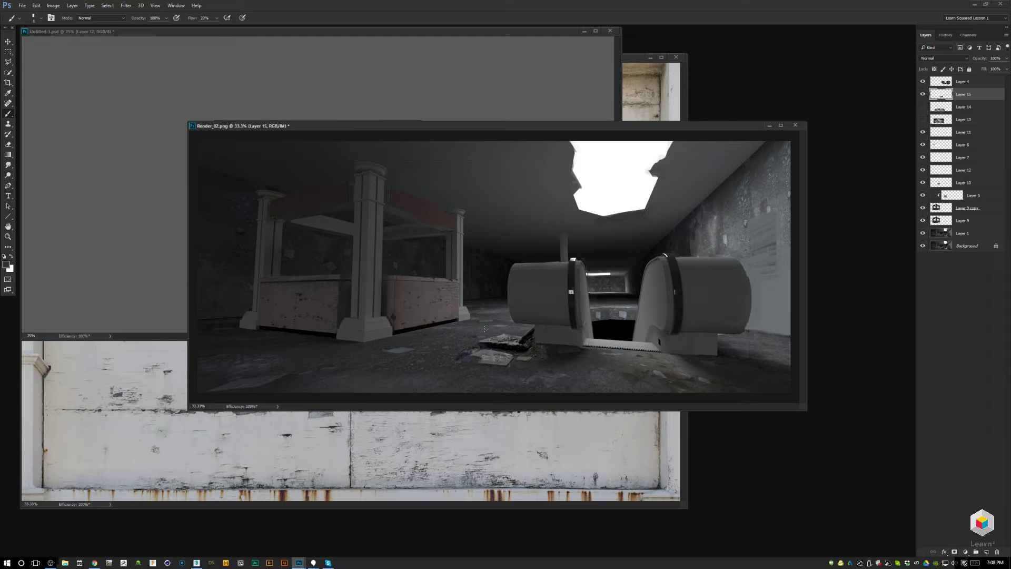
left_click(462, 367, "alt")
left_click_drag(483, 346, 504, 345)
Clip Layer 10 to the kiosk layer and merge it down into Layer 5.
left_click(967, 196)
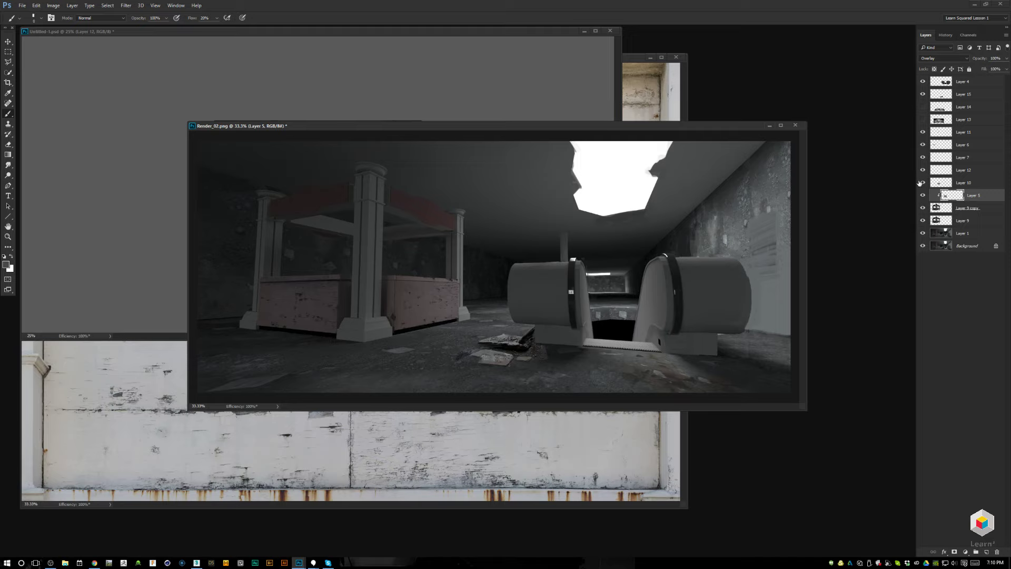
left_click(955, 184)
key("ctrl+alt+g")
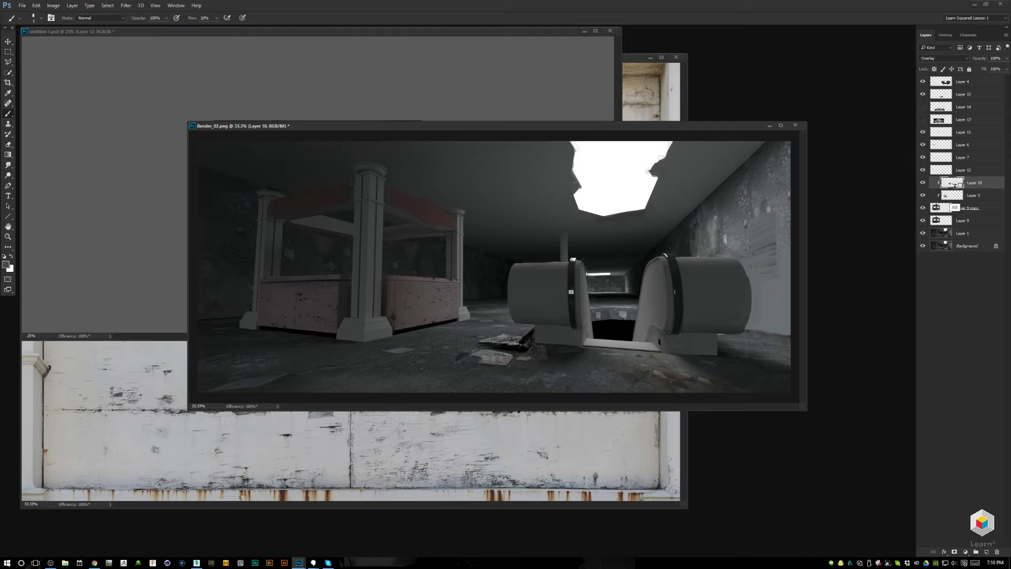
key("ctrl+e")
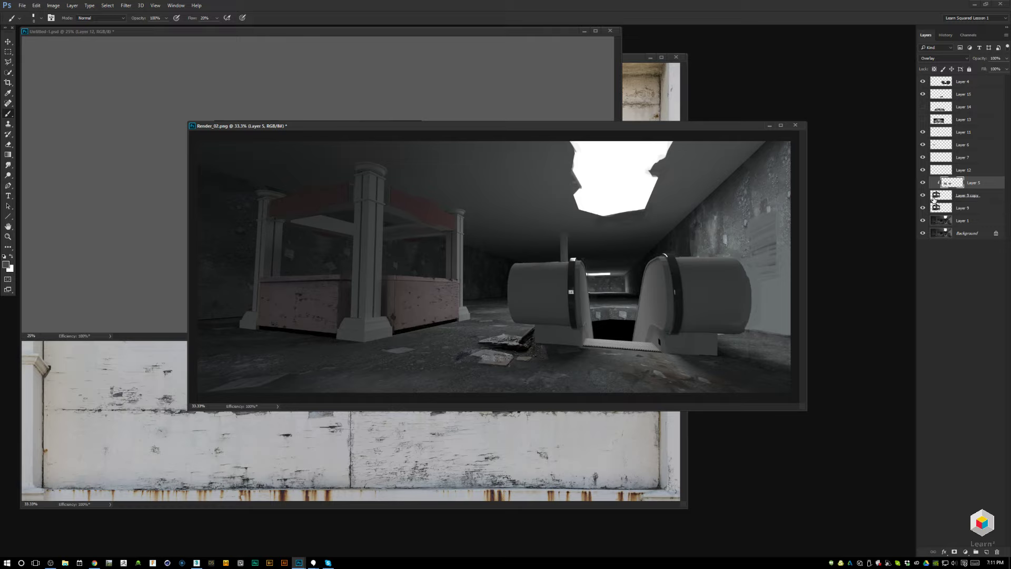
Enlarge the render's document window and outline the thin strip beneath the kiosk's escalator-side counter with the polygonal lasso.
left_click_drag(452, 123, 426, 124)
left_click_drag(162, 413, 105, 452)
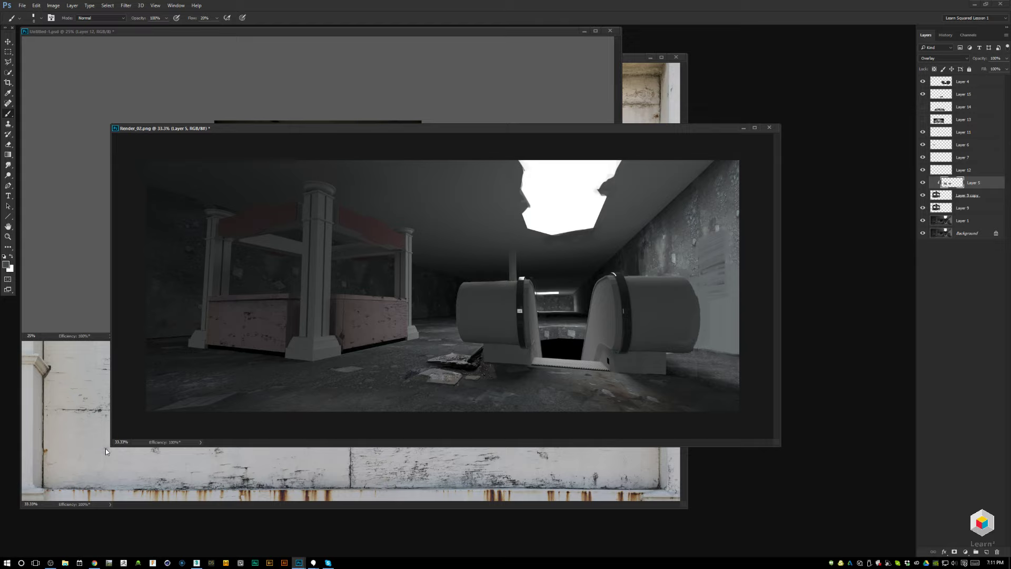
key("l")
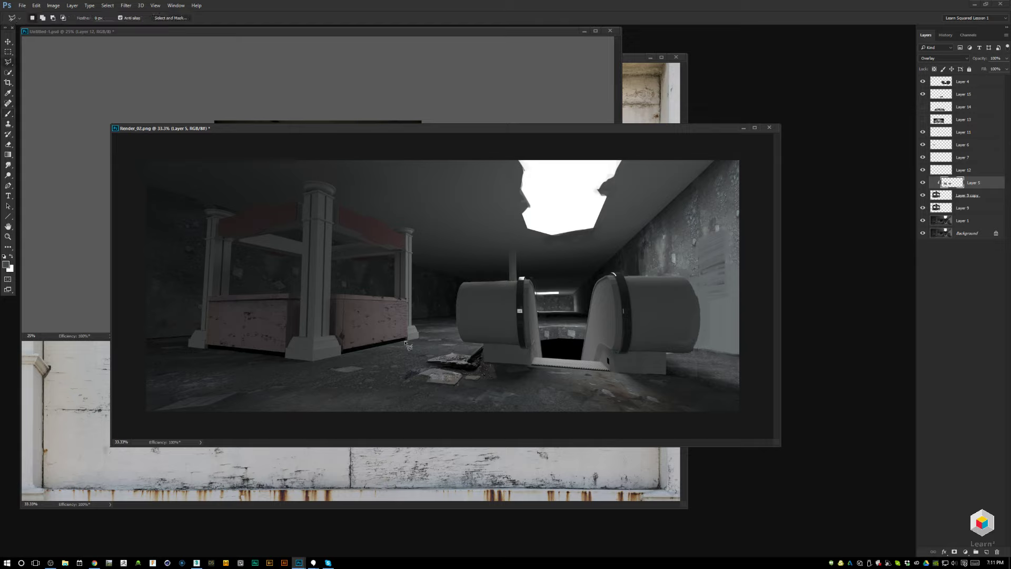
left_click(406, 340)
left_click(342, 352)
left_click(342, 356)
left_click(407, 341)
Paint over the strip beneath the kiosk counter on a new layer above Layer 11 and reduce that layer's opacity.
key("b")
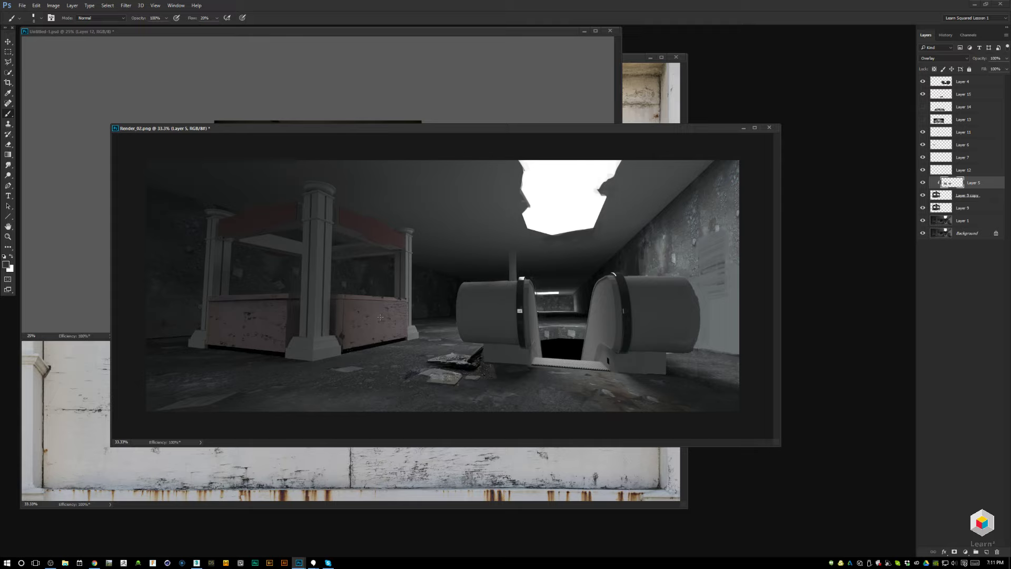
key("bracketright")
left_click(943, 133)
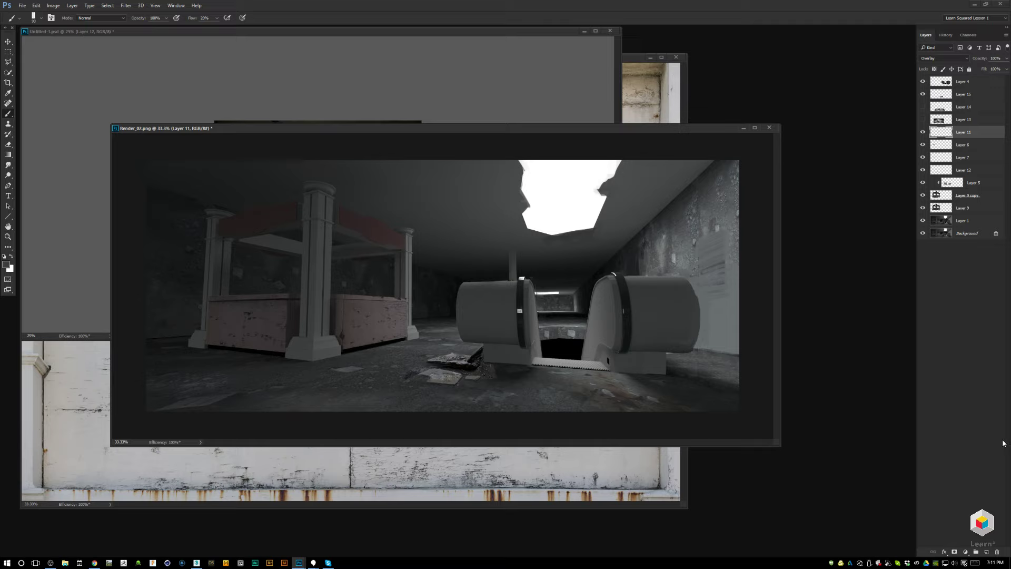
left_click(987, 552)
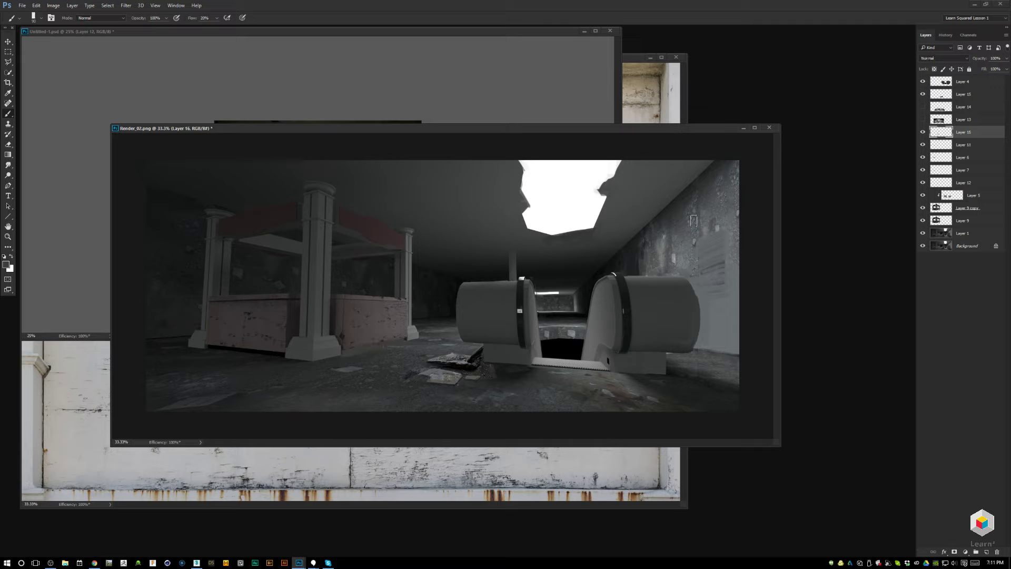
left_click_drag(1007, 59, 983, 69)
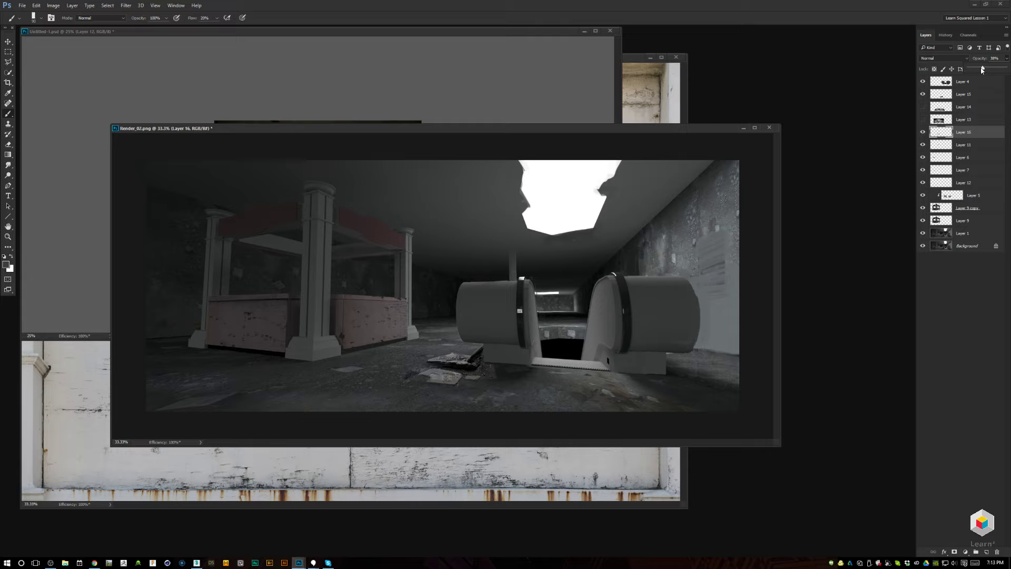
key("e")
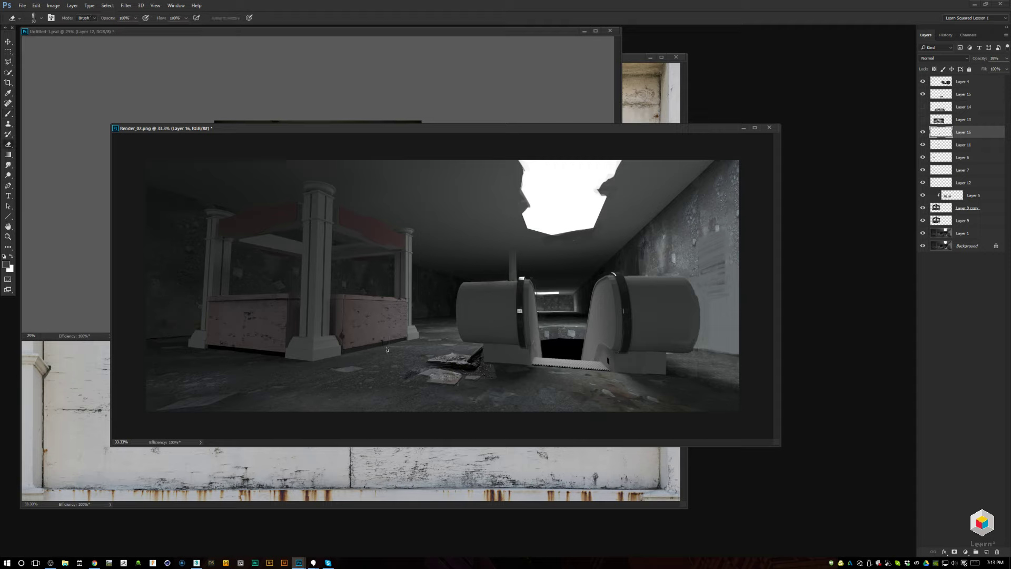
Show the rubble photo on Layer 13 and make it the active layer.
left_click(923, 120)
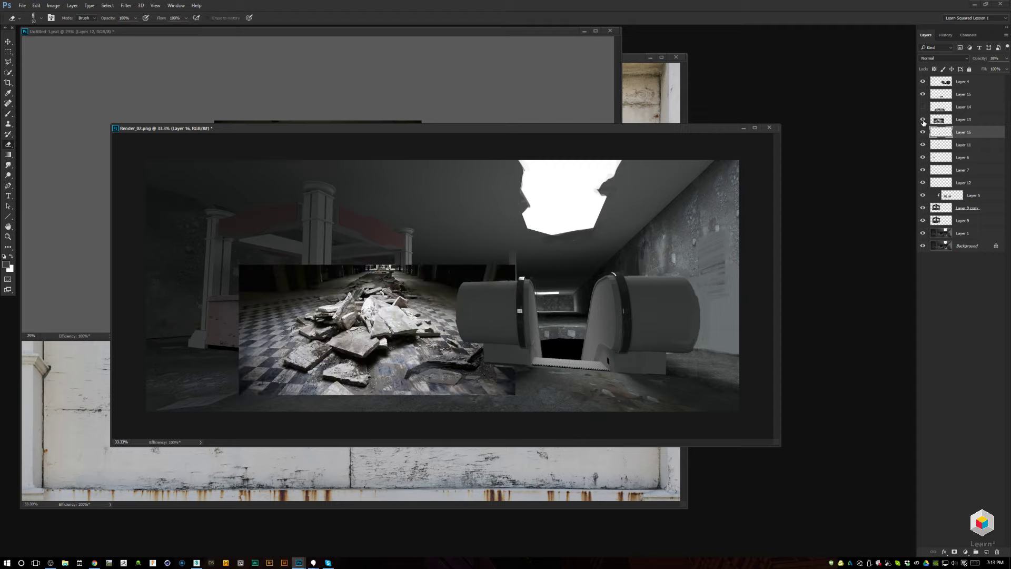
left_click(923, 120)
left_click(930, 120)
left_click(922, 119)
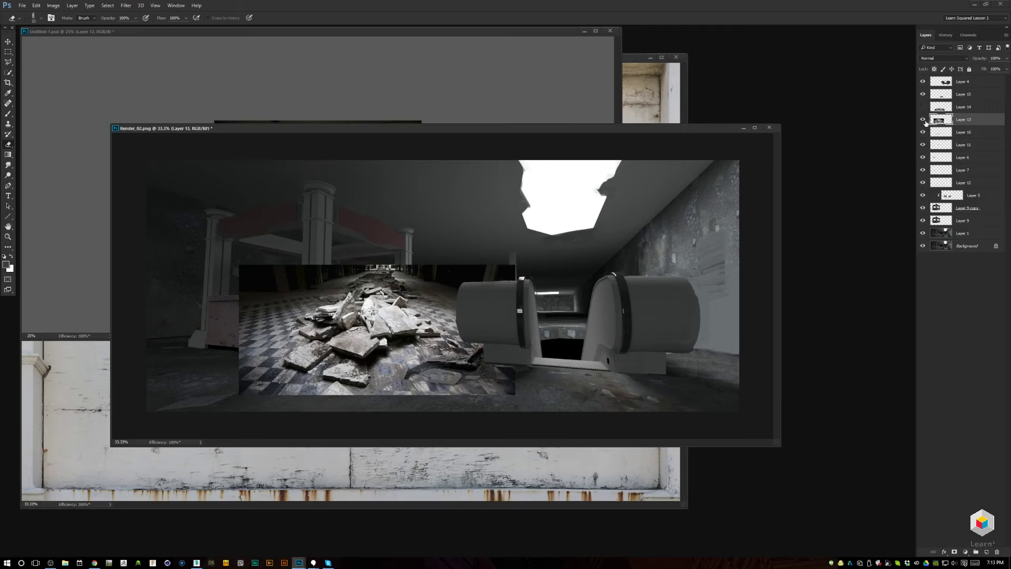
left_click(922, 121)
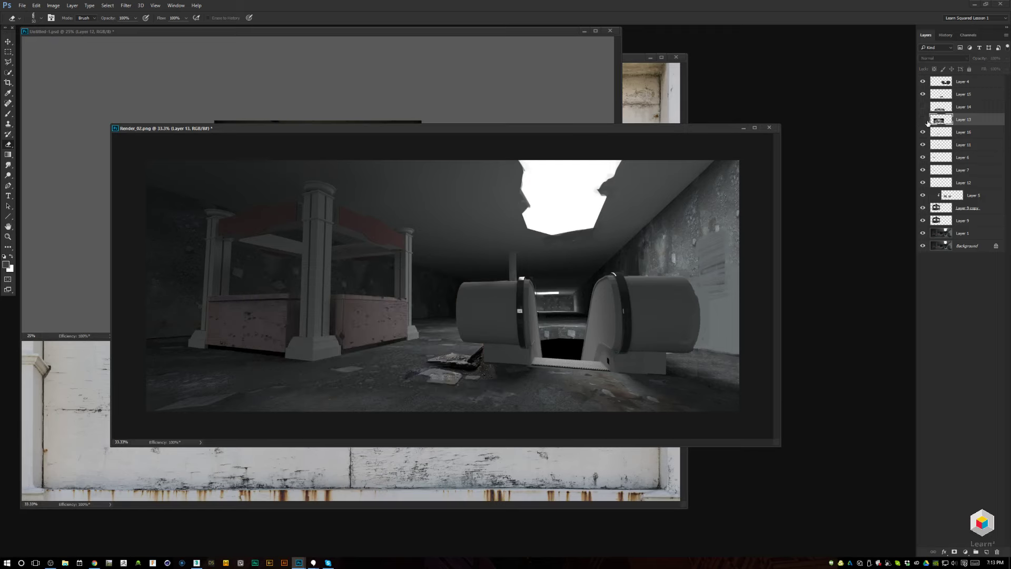
left_click(923, 120)
Select a group of broken slabs in the rubble photo with quick selection and lasso, and copy it to a new layer.
key("w")
mouse_move(394, 335)
left_mouse_down()
mouse_move(316, 334)
mouse_move(330, 321)
left_mouse_up()
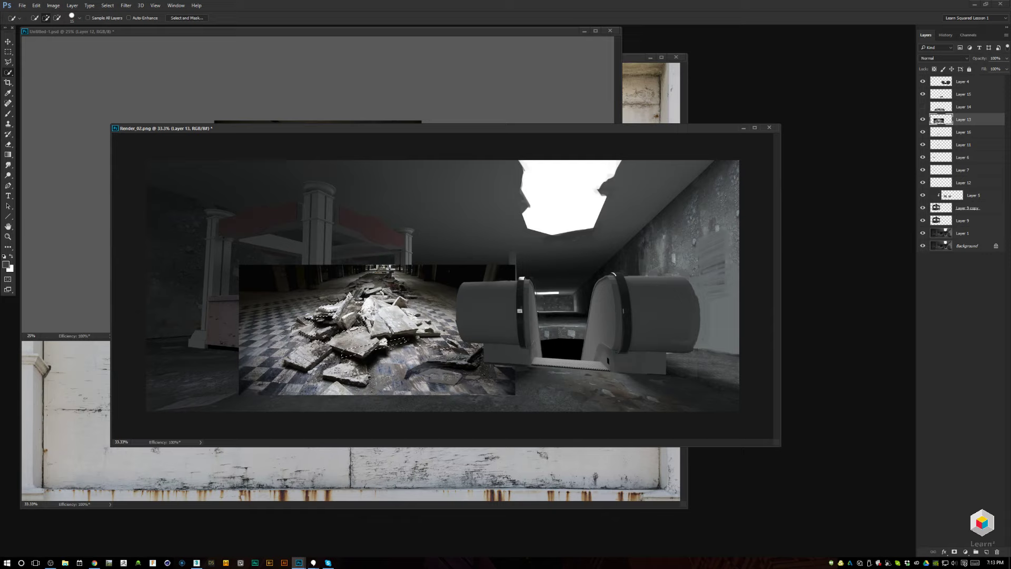
key("l")
key("alt+l")
mouse_move(376, 327)
left_mouse_down()
mouse_move(342, 355)
mouse_move(349, 396)
mouse_move(420, 318)
left_mouse_up()
key("Escape")
key("w")
key("ctrl+j")
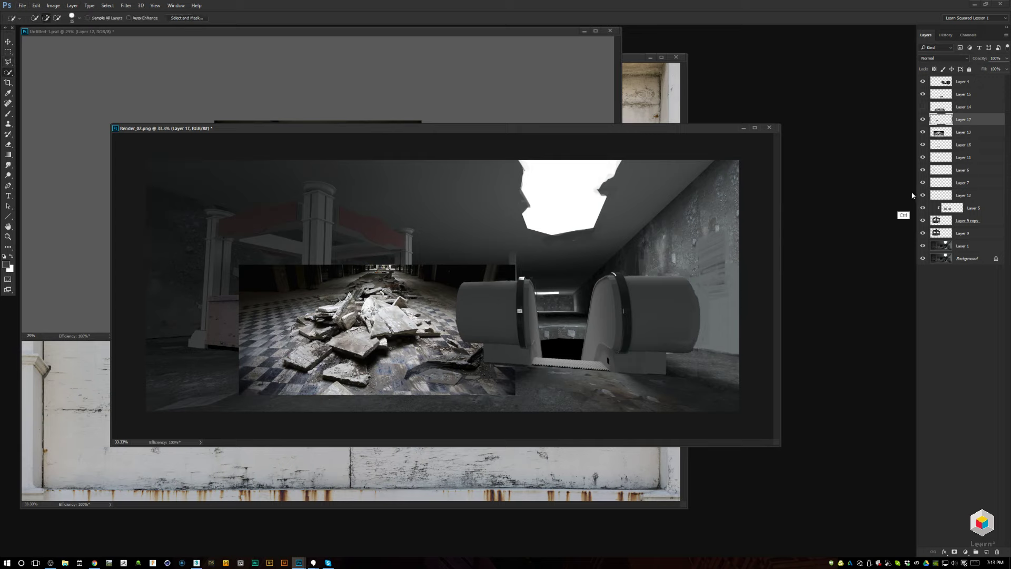
Hide the rubble photo, then position and scale the copied slabs behind the existing debris between kiosk and escalator.
left_click(923, 132)
key("v")
left_click_drag(326, 319, 443, 319)
key("ctrl+t")
left_click_drag(482, 364, 456, 347)
key("Return")
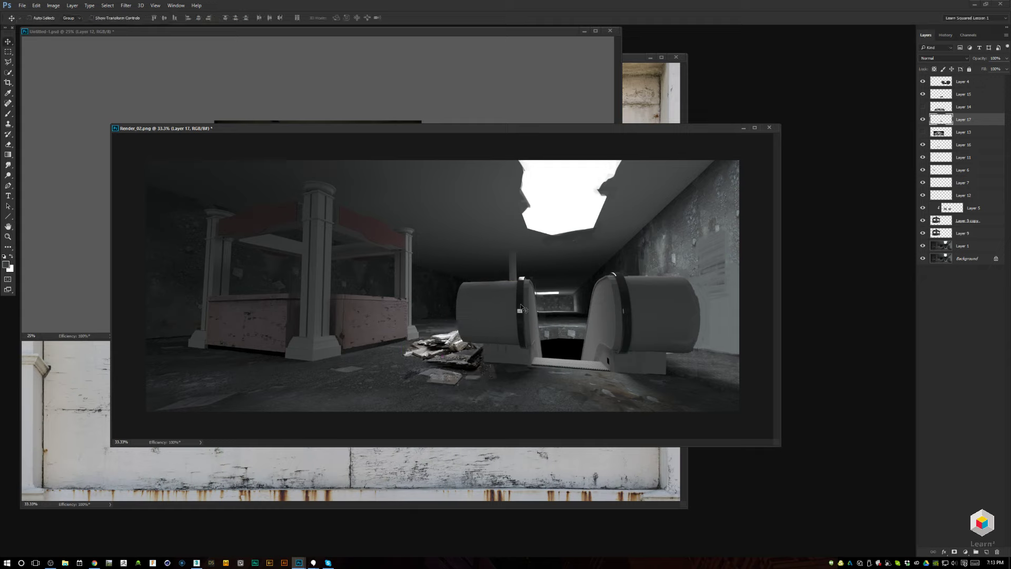
key("ctrl+t")
left_click_drag(479, 323, 482, 322)
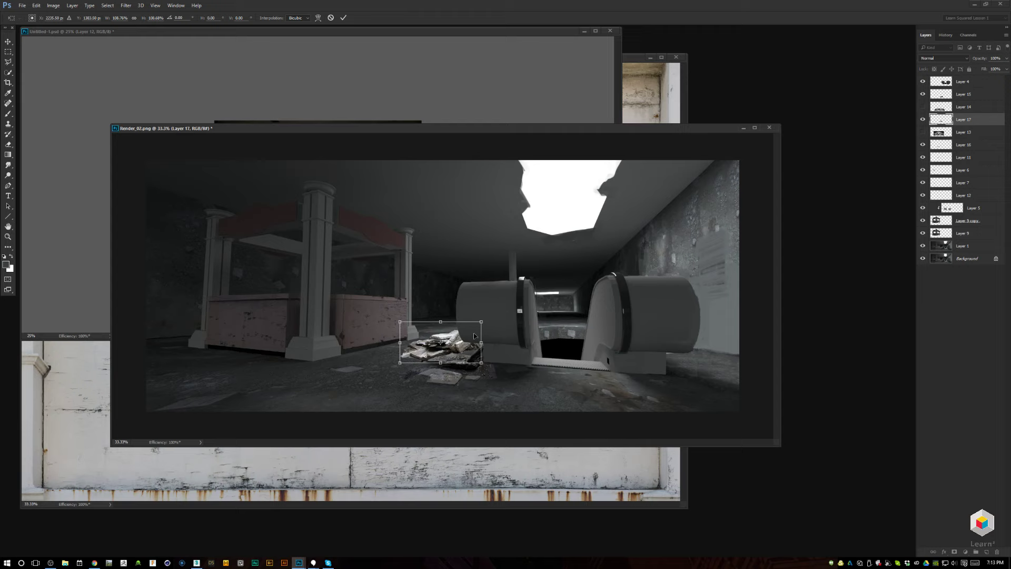
key("Return")
Darken the copied slabs with Levels by lowering the white output level to 144.
key("ctrl+l")
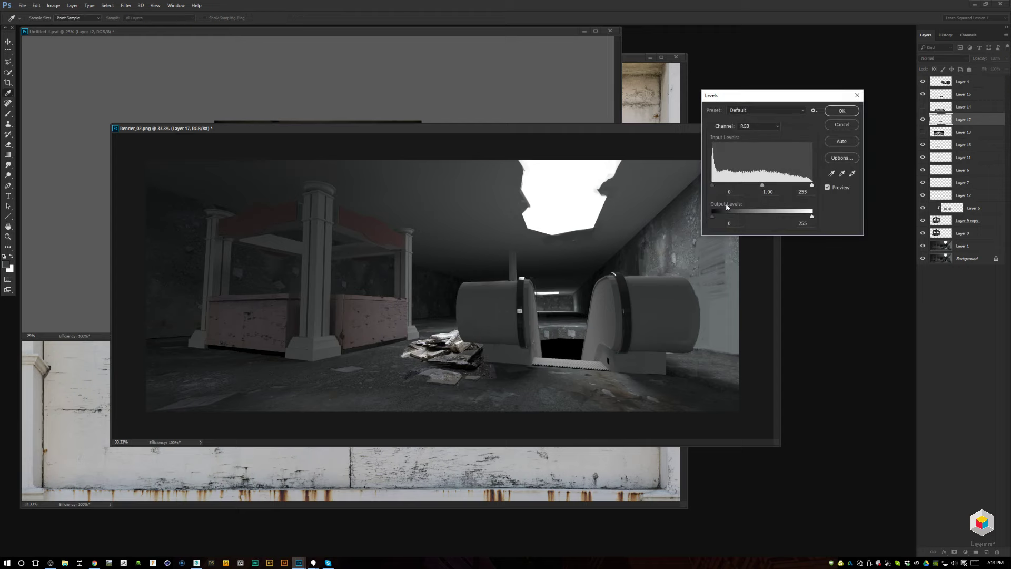
left_click_drag(812, 216, 776, 216)
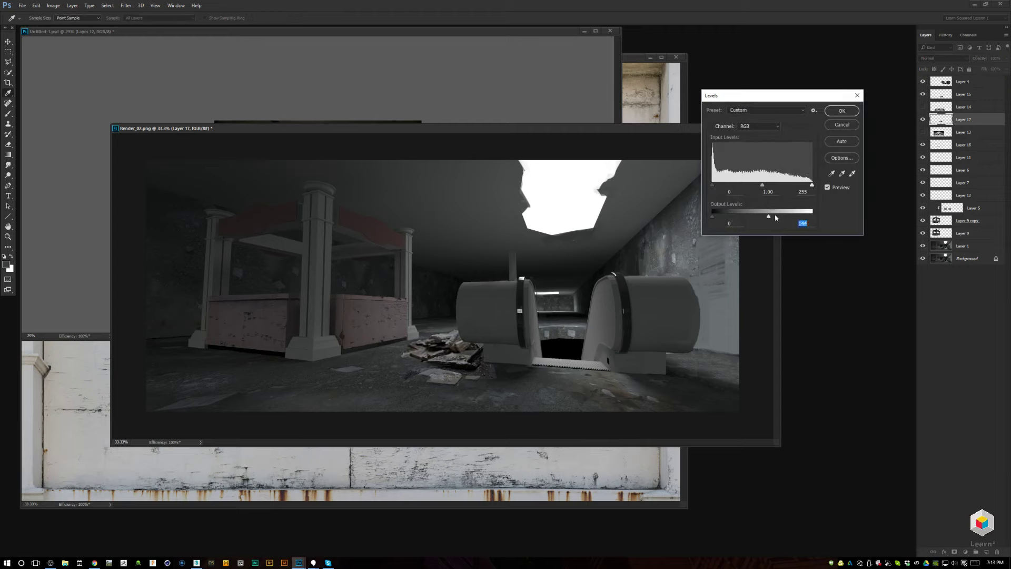
key("Return")
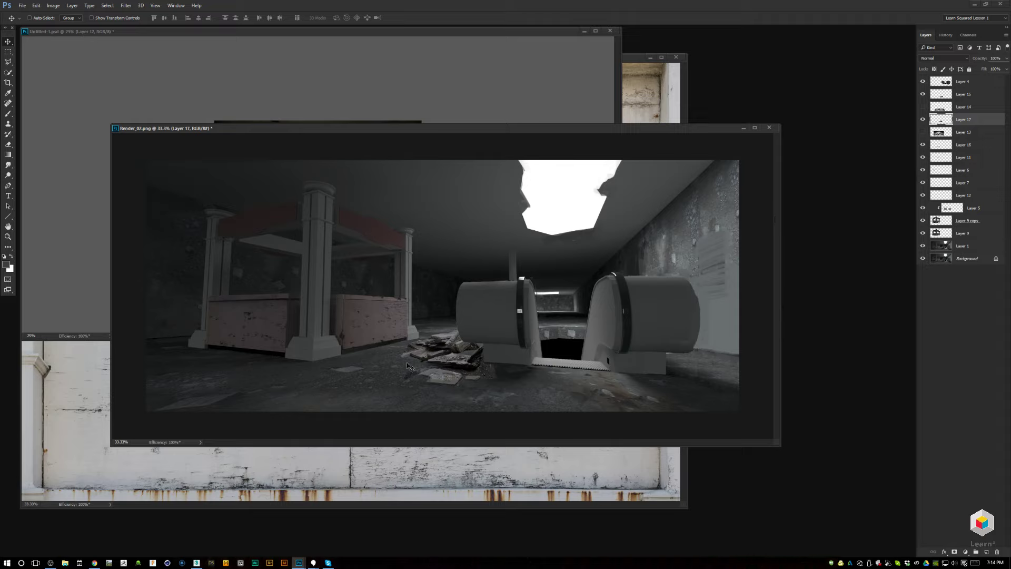
Transform a rectangular portion of the copied slabs on Layer 17 and clear the selection.
key("m")
left_click_drag(412, 367, 435, 354)
key("ctrl+t")
key("Return")
key("ctrl+d")
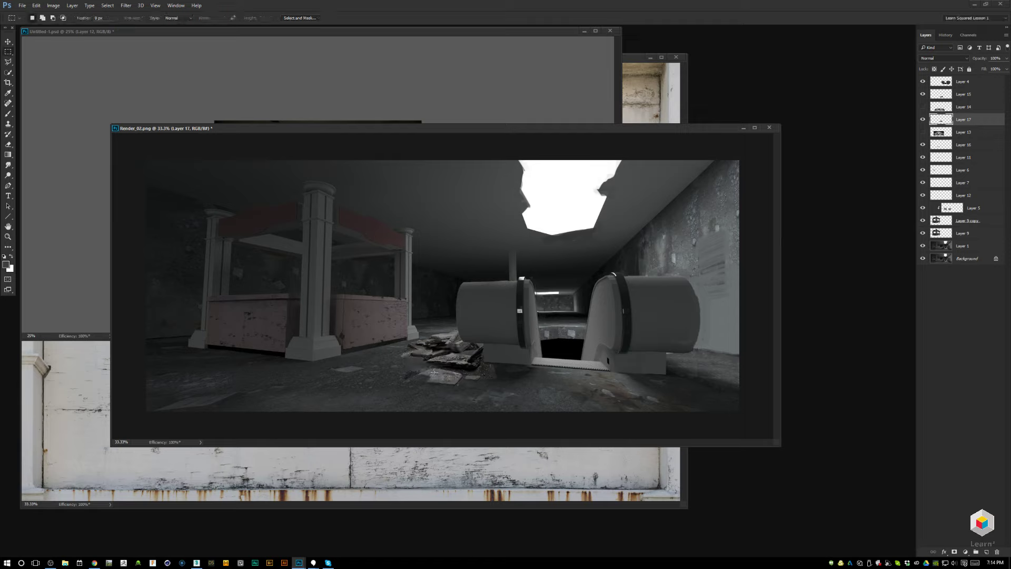
Touch up the copied slabs with a smaller brush in sampled tones and stretch them slightly toward the kiosk.
key("b")
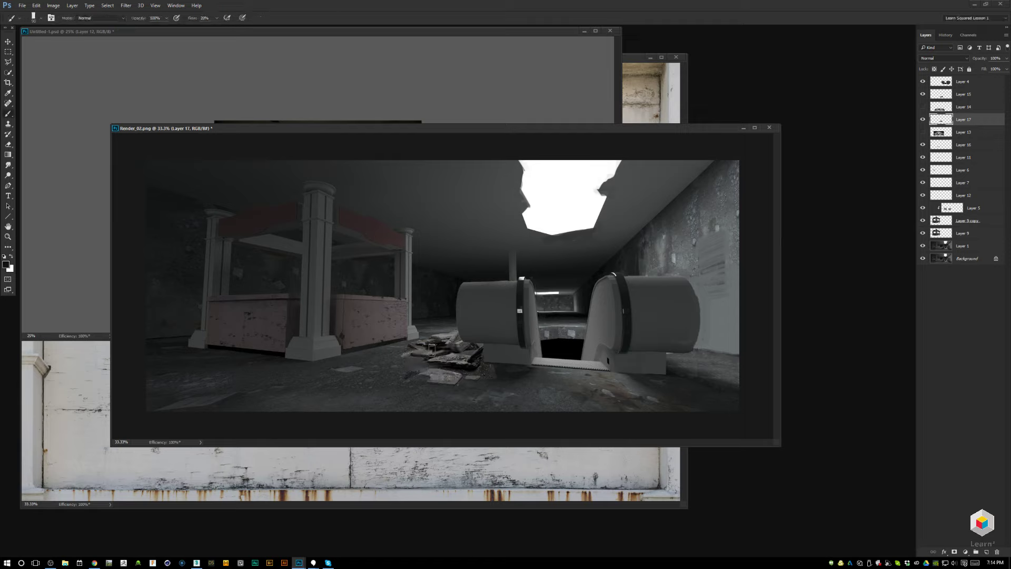
key("bracketleft")
key("bracketleft")
key("bracketleft")
key("bracketleft")
key("bracketleft")
key("bracketleft")
key("bracketleft")
left_click(427, 348, "alt")
left_click(430, 354, "alt")
key("ctrl+t")
left_click_drag(399, 343, 392, 343)
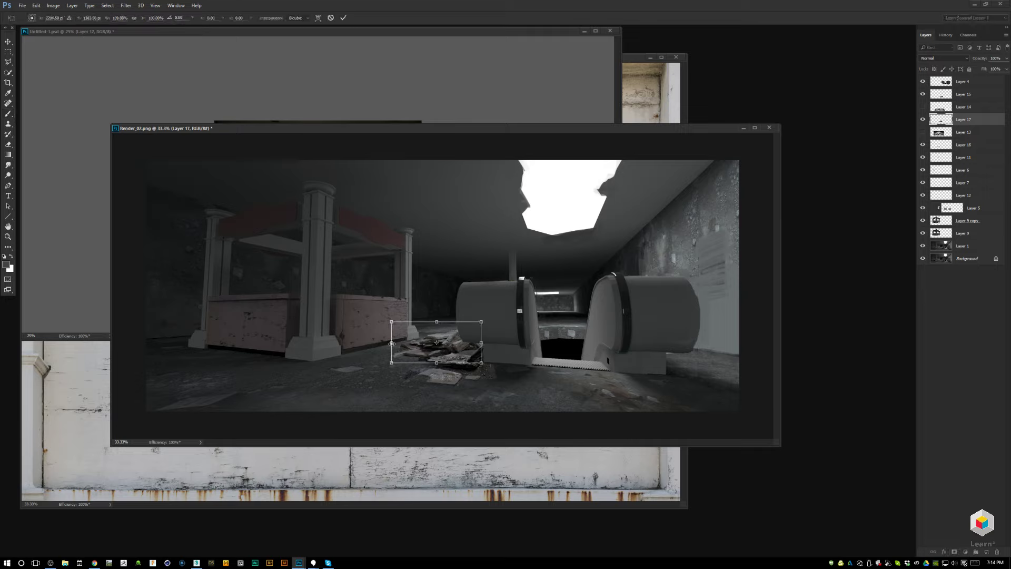
key("Return")
Blend the kiosk-side edges of the rubble into the floor with brush strokes in tones sampled from floor and slabs.
key("b")
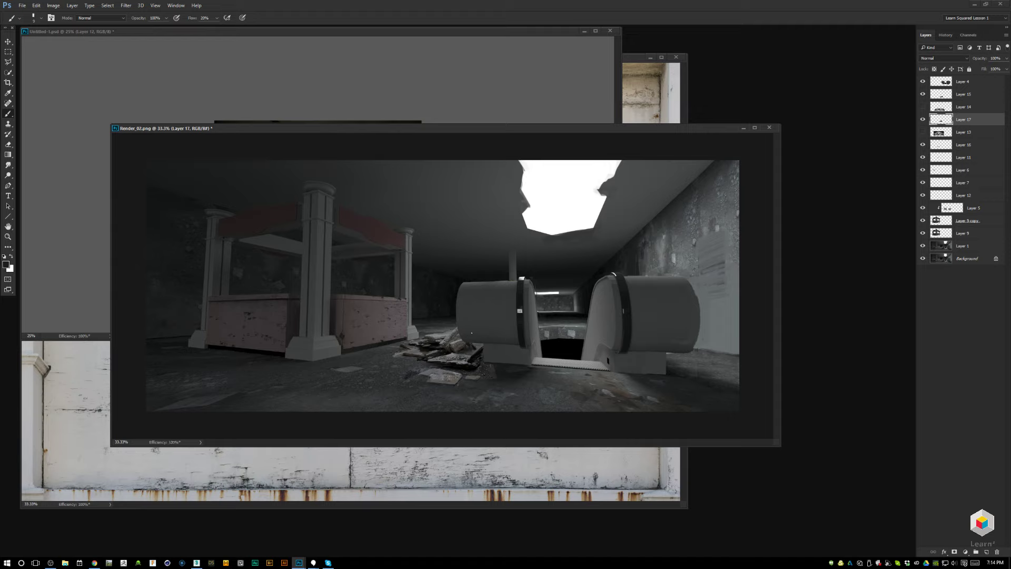
key("bracketright")
key("bracketright")
key("2")
key("bracketleft")
key("bracketleft")
left_click(395, 353, "alt")
left_click(403, 377, "alt")
left_click(403, 376, "alt")
left_click(400, 379, "alt")
left_click(405, 344, "alt")
left_click(411, 348, "alt")
left_click(420, 340, "alt")
left_click(408, 343, "alt")
left_click(410, 340, "alt")
Move Layer 17 below Layer 13, place Layer 15 directly above Layer 17, and hide Layer 6.
left_click_drag(958, 122, 956, 139)
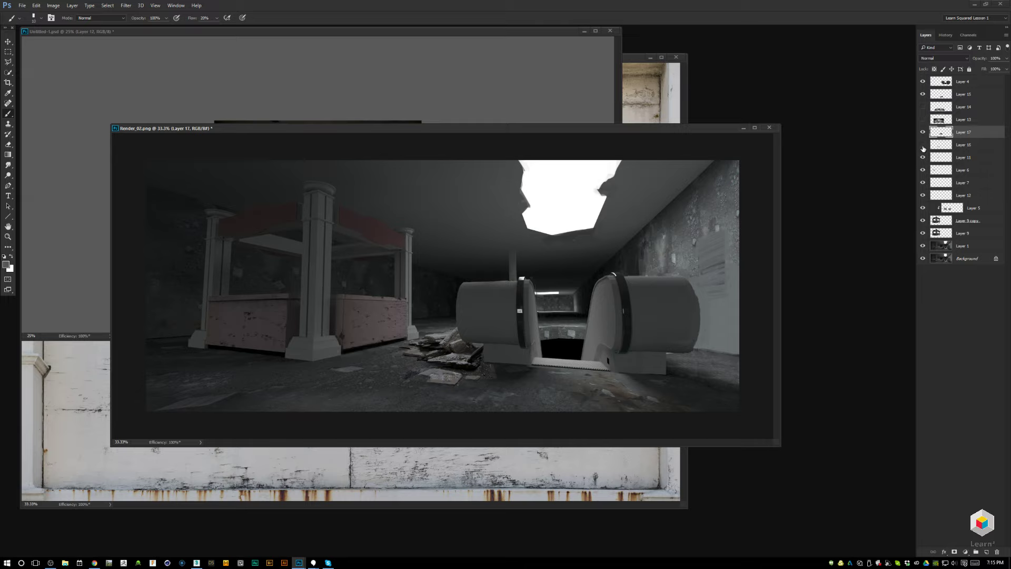
left_click(923, 145)
left_click(923, 170)
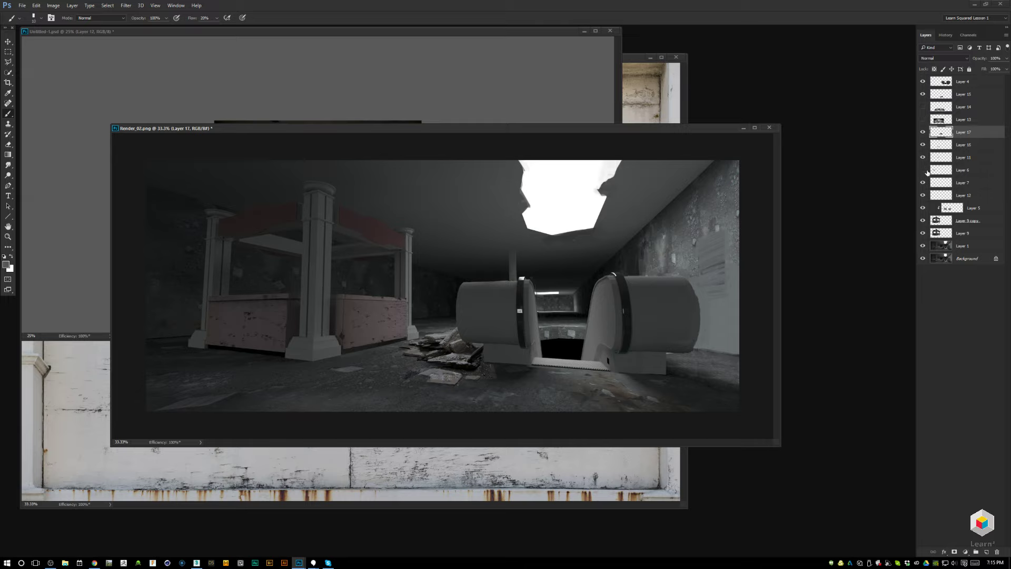
left_click_drag(951, 93, 940, 128)
left_click(924, 124)
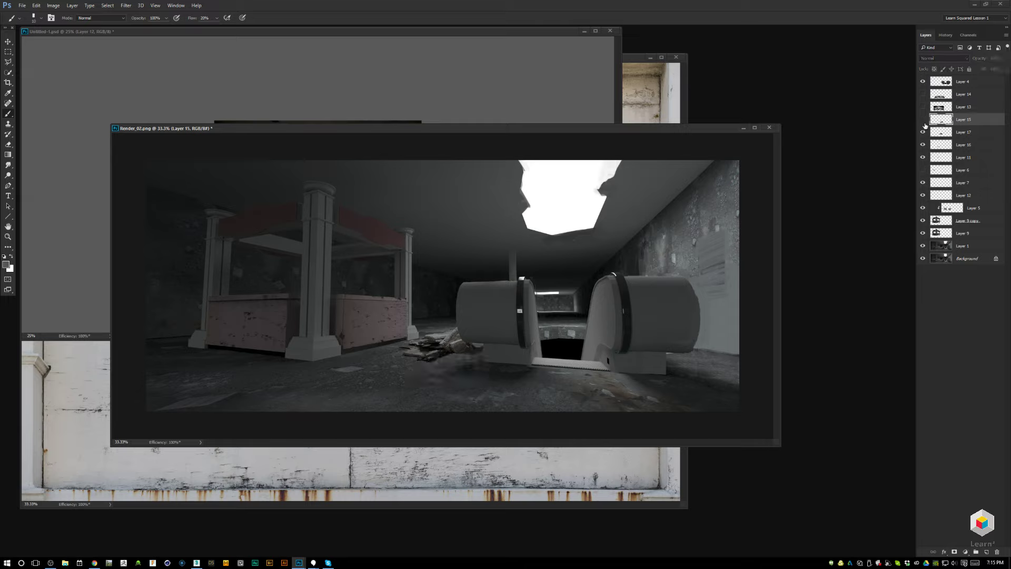
left_click(923, 124)
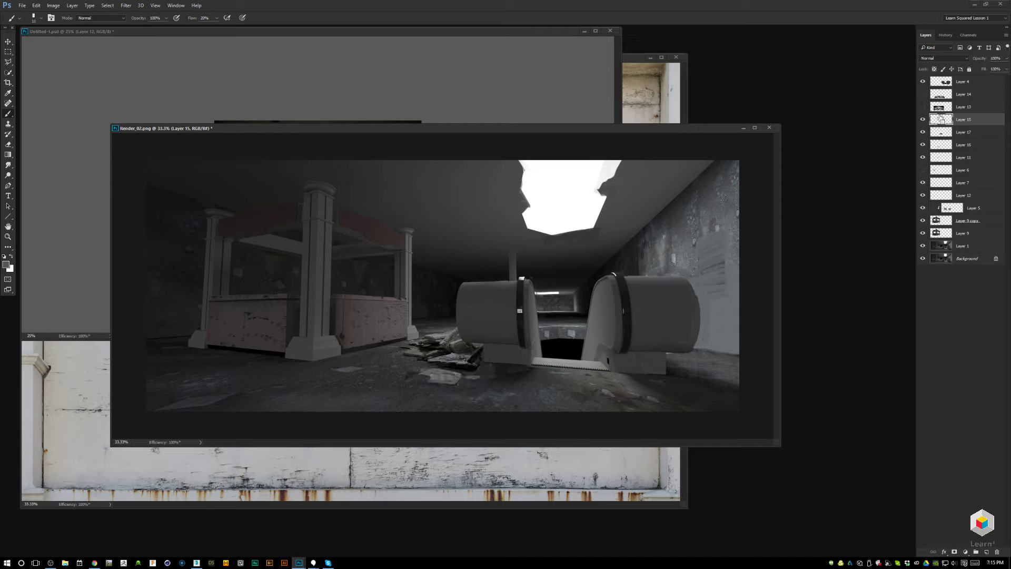
Enlarge the front slabs on Layer 15 slightly toward the kiosk and touch them up with the brush.
key("ctrl+t")
left_click_drag(403, 390, 395, 392)
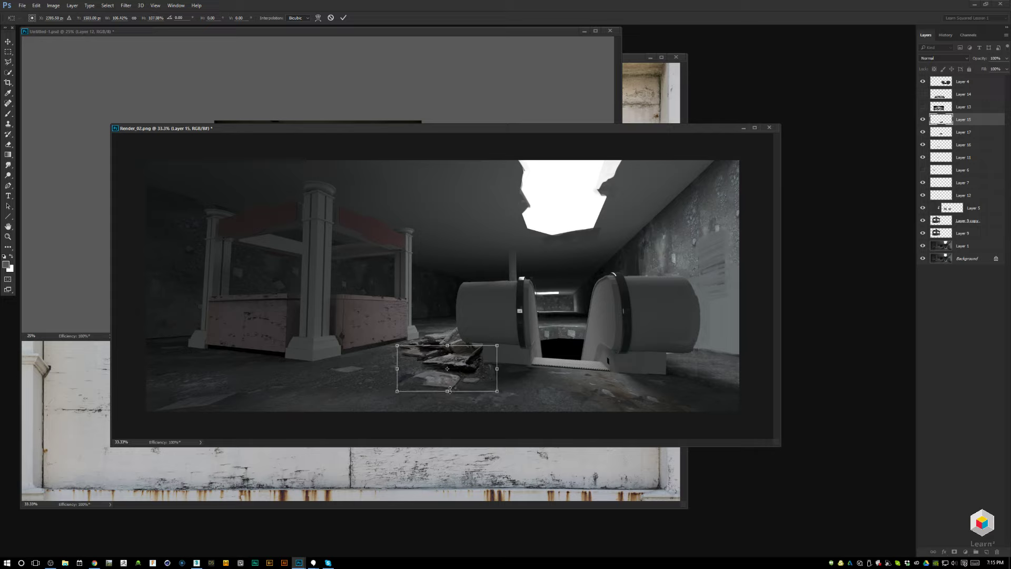
key("Return")
key("b")
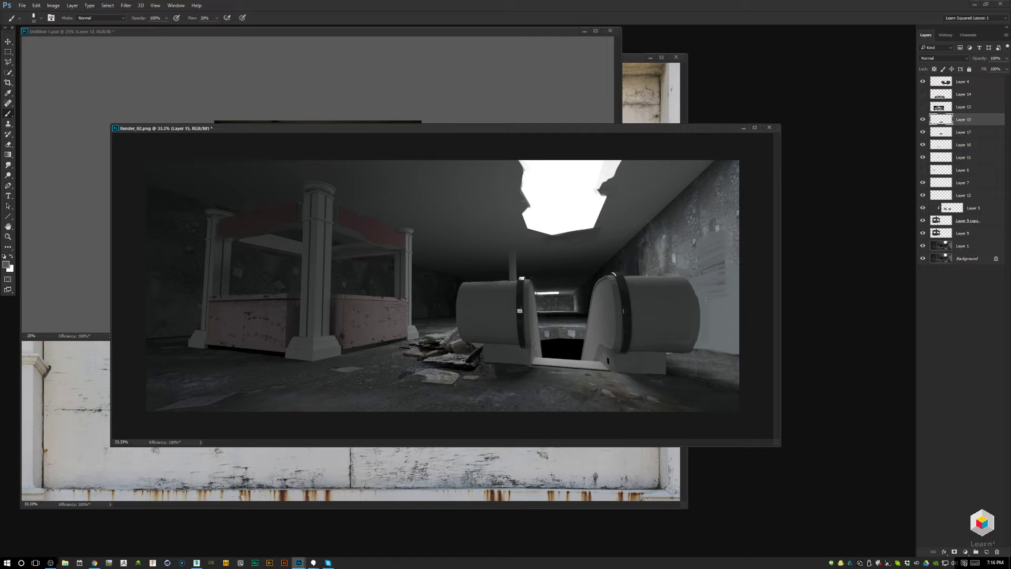
Compare the front slabs shown and hidden, and merge Layer 15 down into Layer 17.
left_click(923, 119)
left_click(923, 119)
key("ctrl+e")
Refine the merged debris and its floor contact with the eraser, black brush strokes and smudging.
key("e")
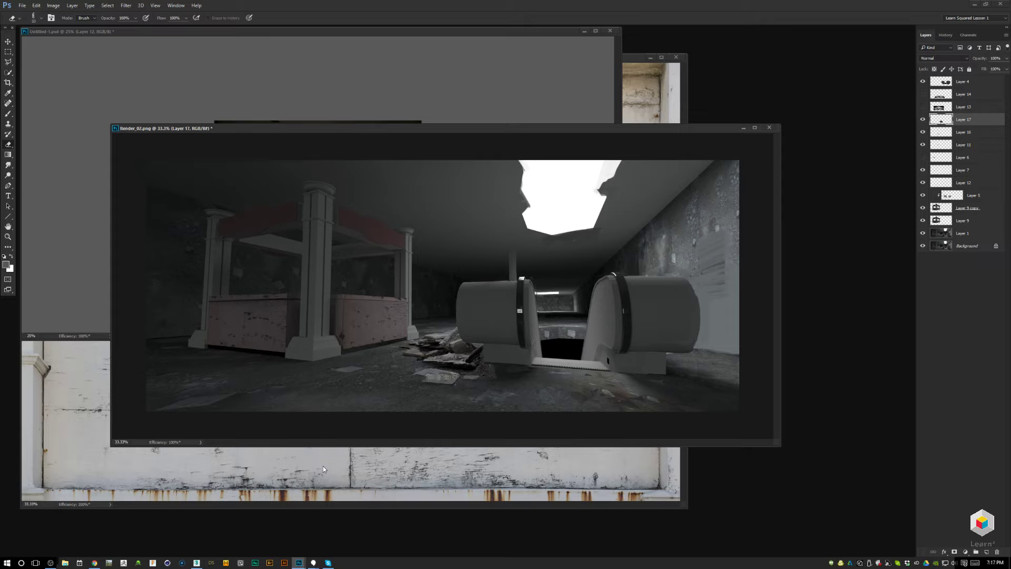
key("b")
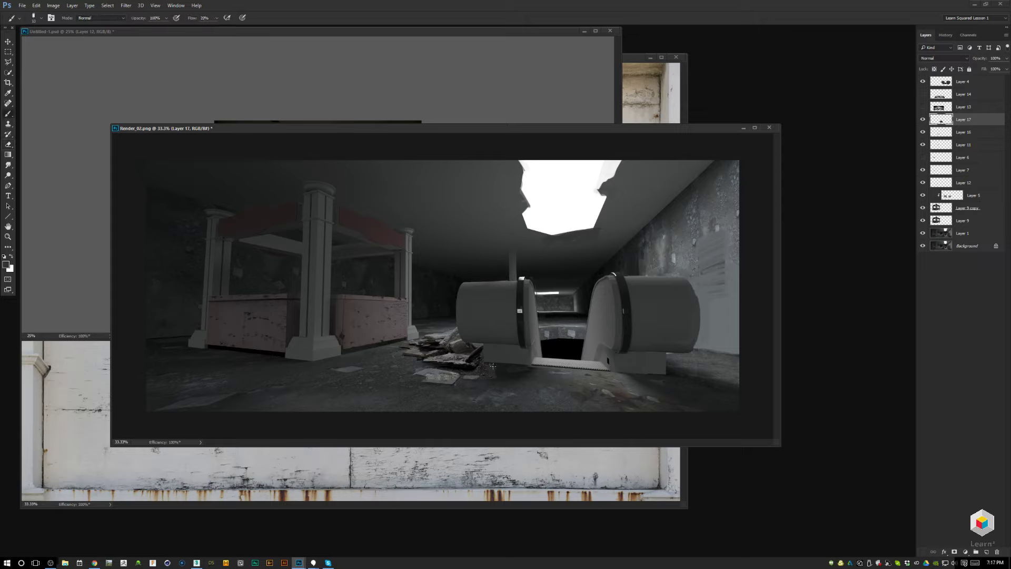
key("d")
key("r")
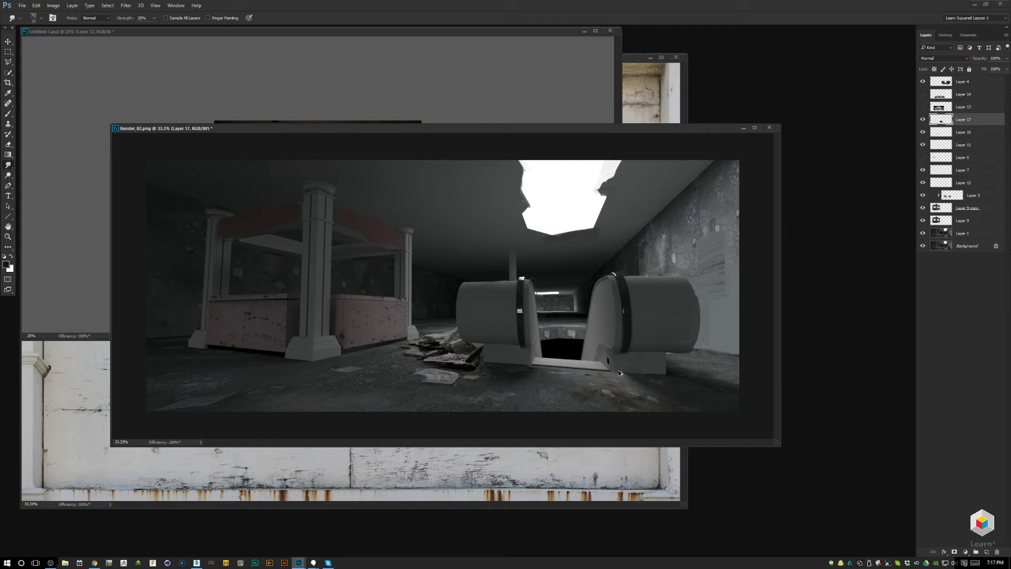
Flip the image horizontally and paint the wall-side escalator housing on Layer 4 with a sampled tone at 40% brush opacity.
key("ctrl+shift+h")
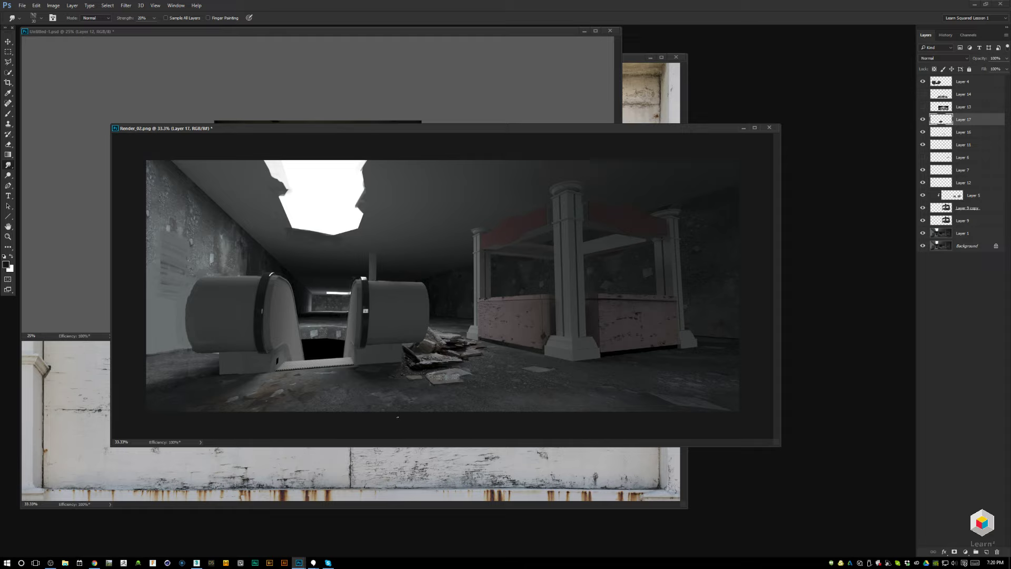
key("b")
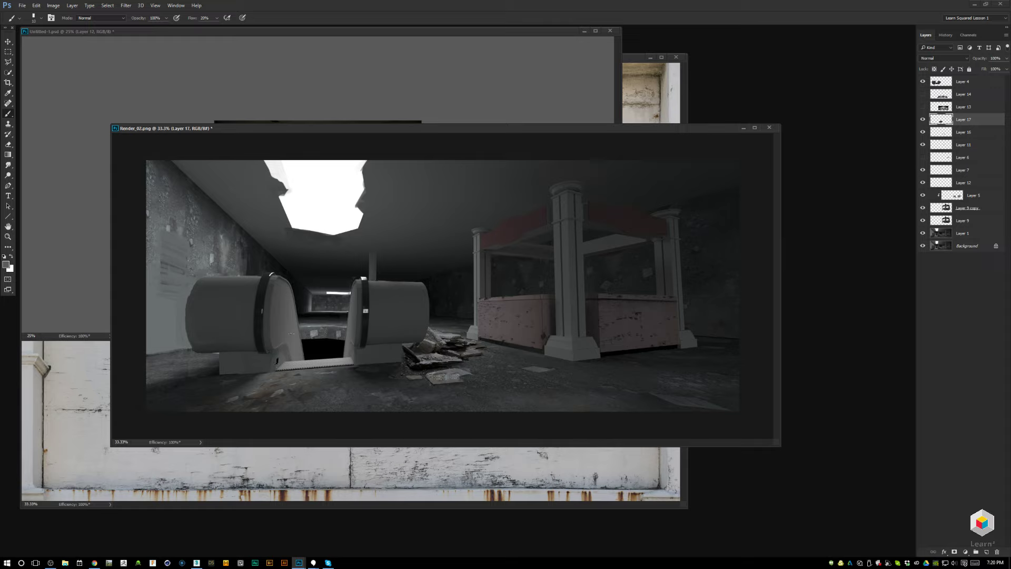
left_click(941, 84)
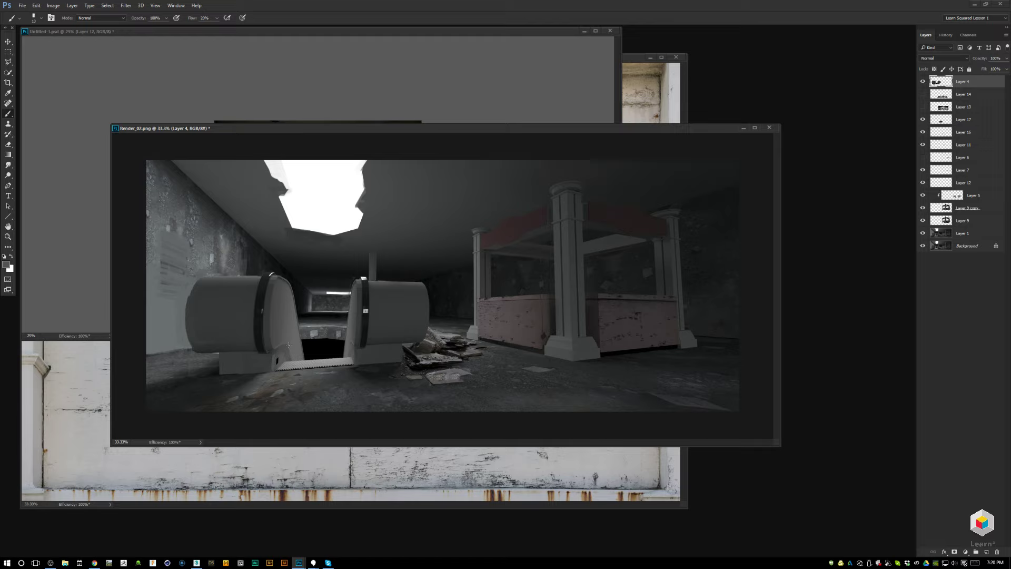
left_click(193, 345, "alt")
key("bracketright")
key("bracketright")
key("4")
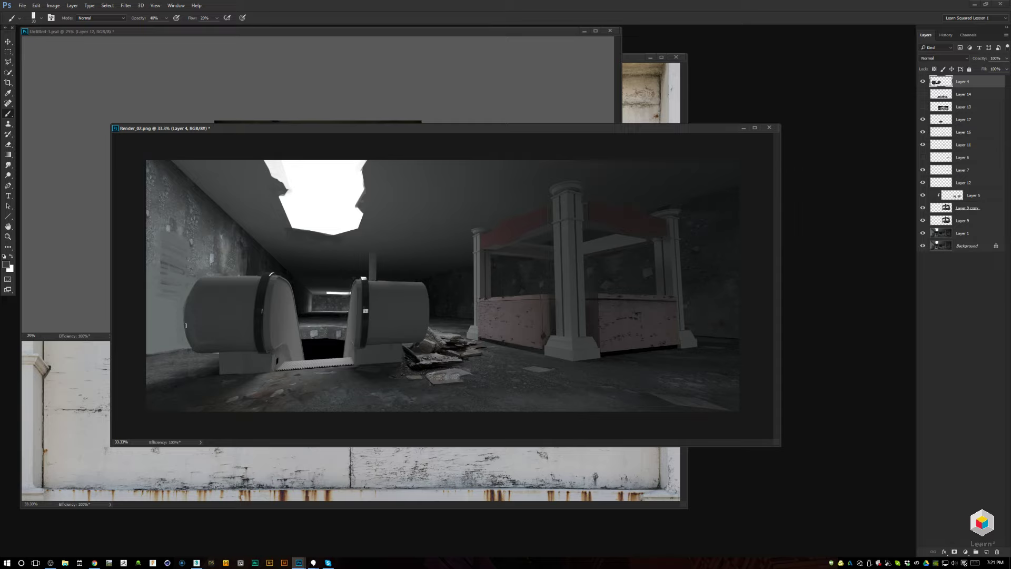
left_click_drag(558, 129, 533, 133)
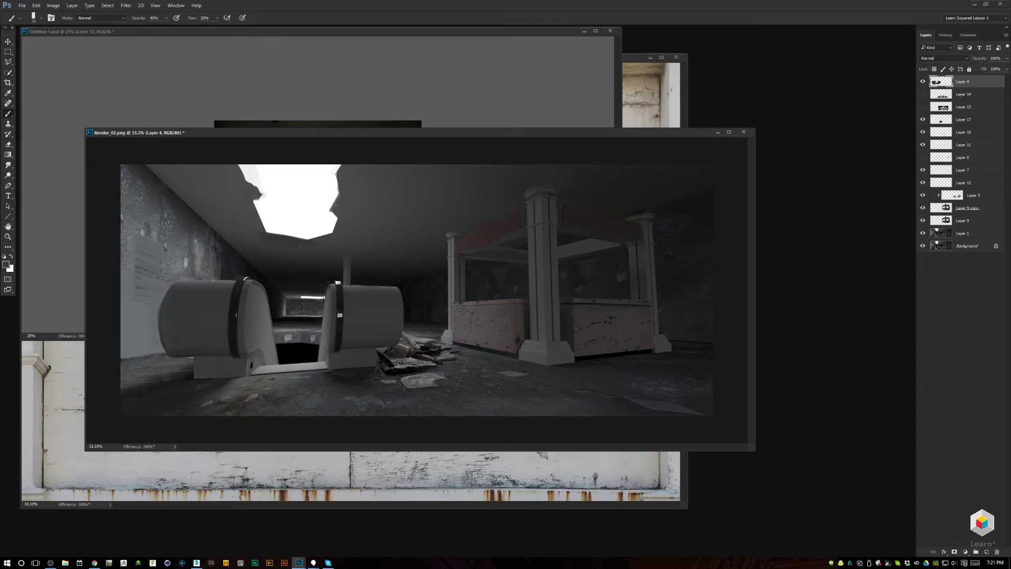
Switch to the web browser, examine The Last of Us concept art for environment reference, and close the browser window.
key("alt+Tab")
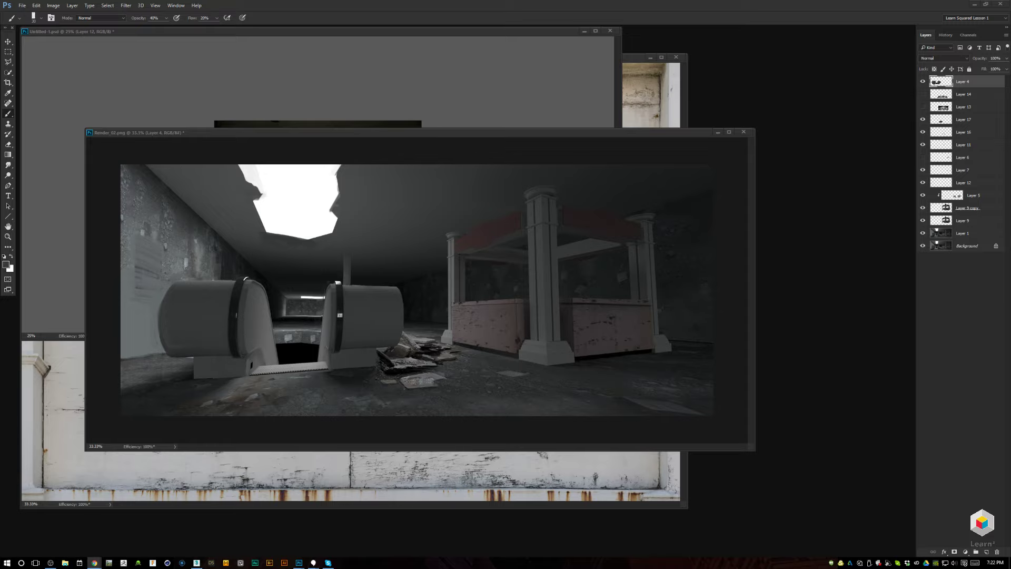
key("alt+Tab")
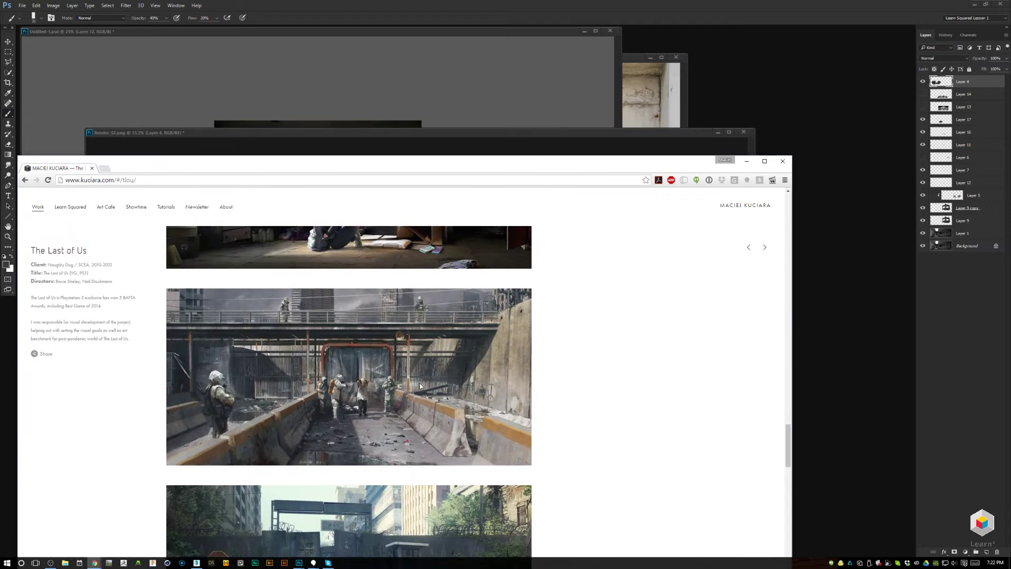
left_click_drag(376, 170, 438, 83)
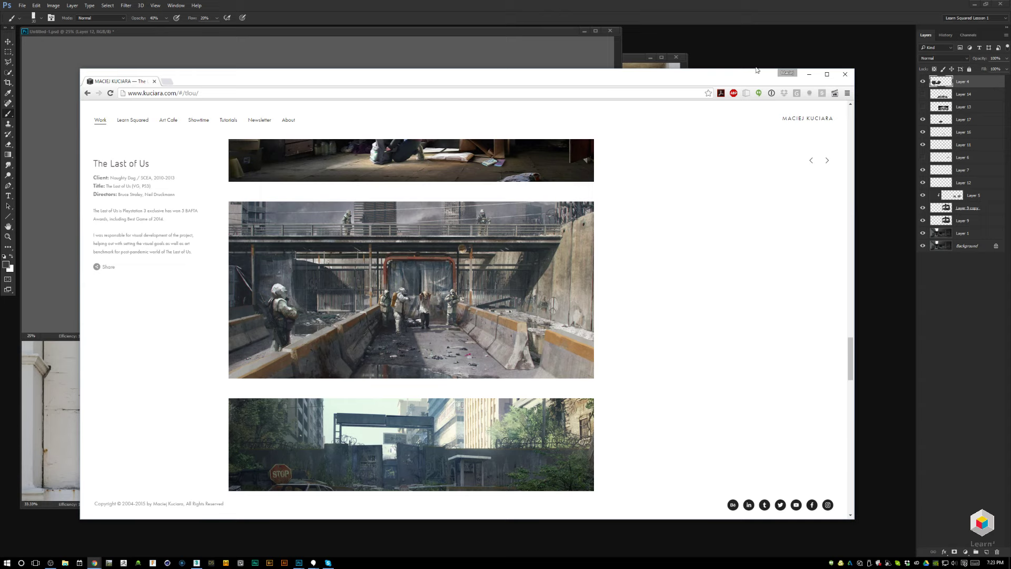
left_click(845, 75)
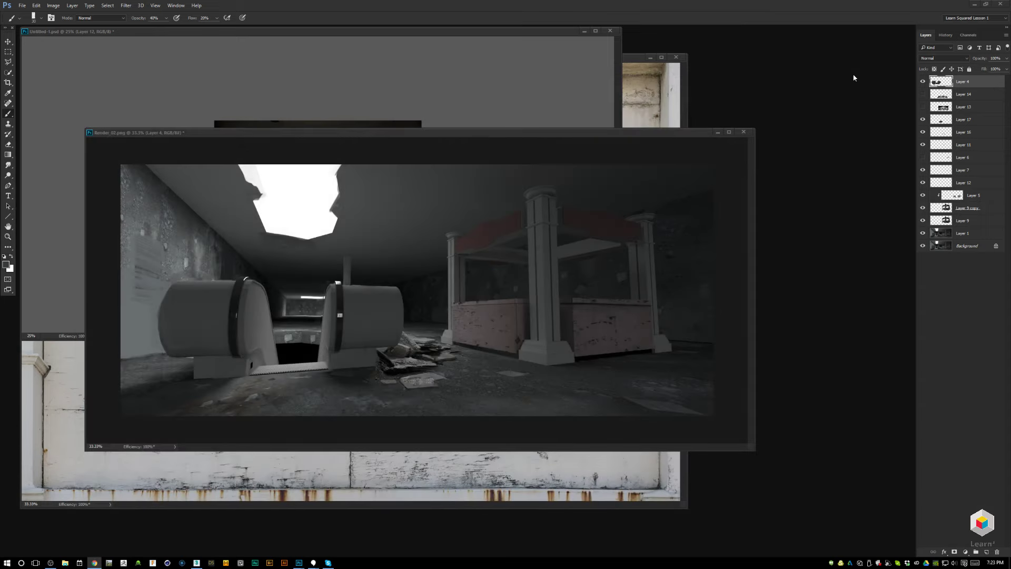
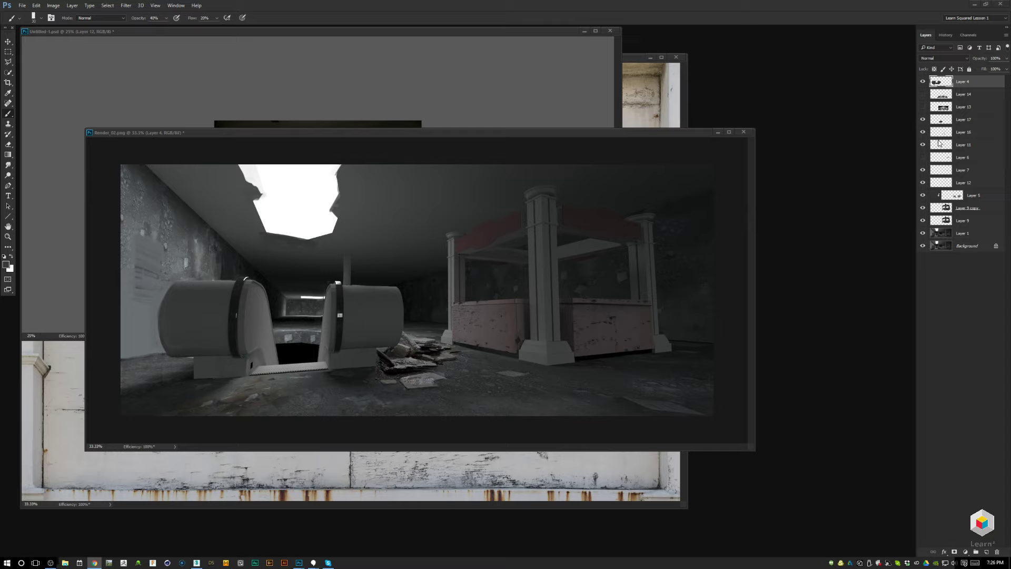
Compare the escalators on Layer 4 shown and hidden, and move Layer 4 directly above Layer 17.
left_click(923, 81)
left_click(923, 81)
left_click_drag(942, 82, 965, 117)
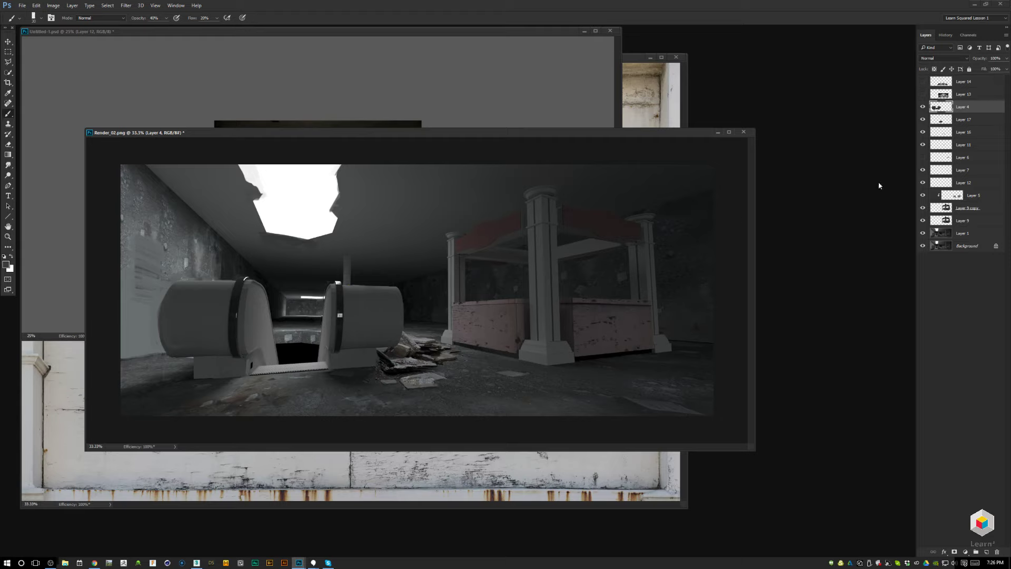